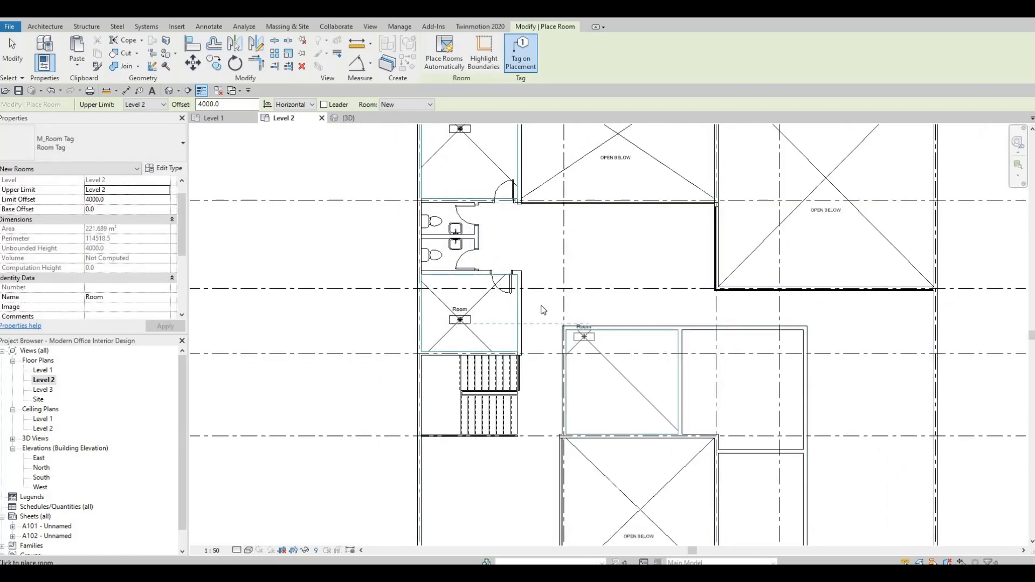
# Place rooms in the remaining enclosed spaces at the upper right of the Level 2 plan and exit the command
pyautogui.moveTo(626, 387); pyautogui.dragTo(544, 313, button='middle')
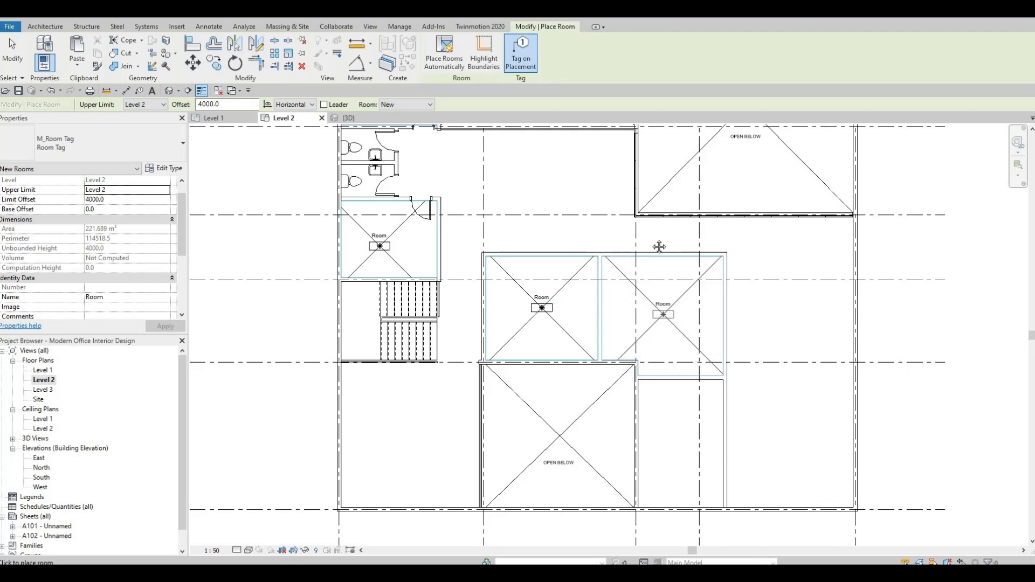
pyautogui.click(663, 314)
pyautogui.moveTo(689, 449); pyautogui.dragTo(665, 324, button='middle')
pyautogui.click(663, 324)
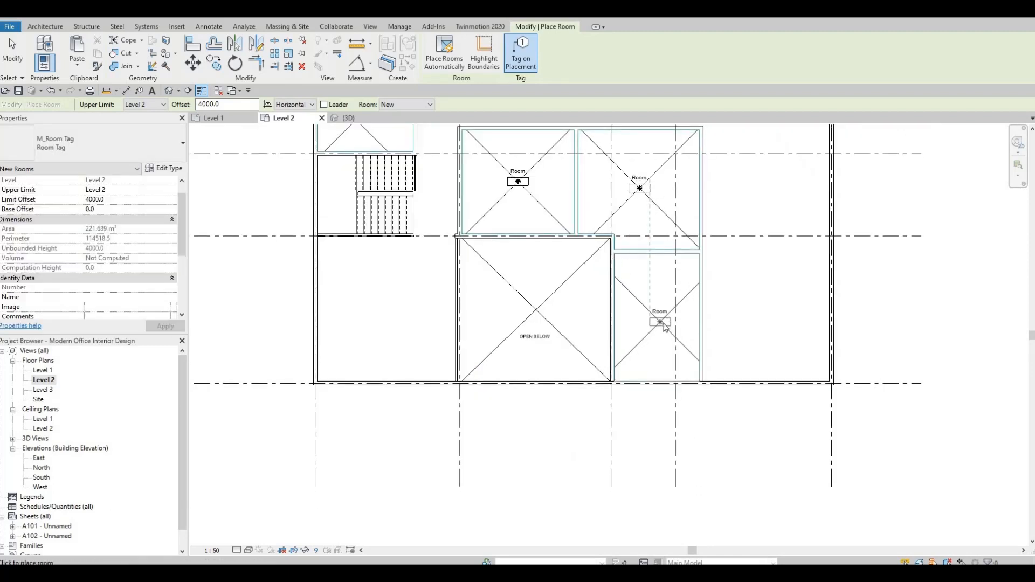
pyautogui.press('Escape')
pyautogui.press('Escape')
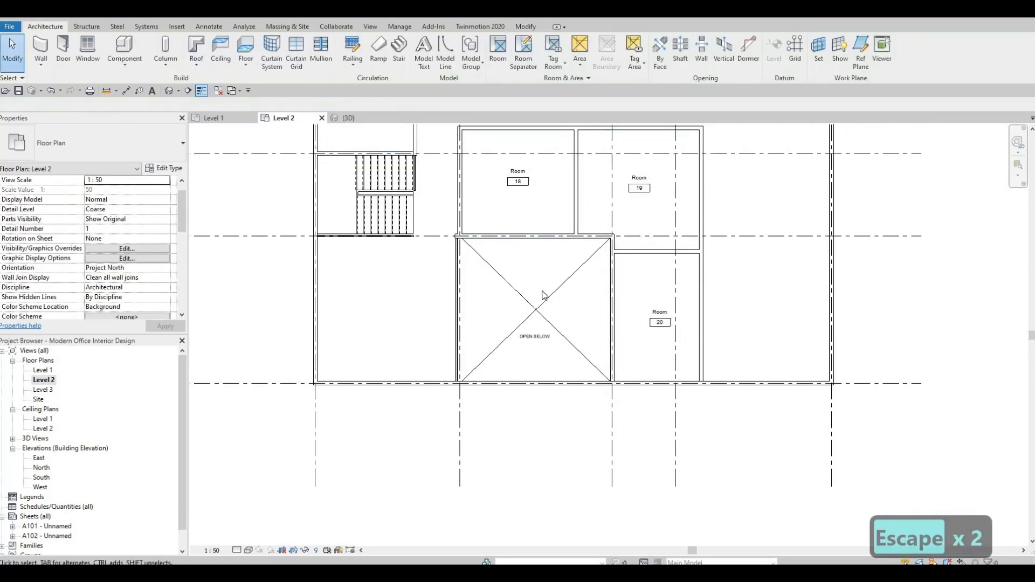
# Rename the tag label of room 16 as GRAPHIC ROOM
pyautogui.moveTo(554, 351); pyautogui.dragTo(556, 381, button='middle')
pyautogui.scroll(-1, 556, 381)
pyautogui.moveTo(550, 213); pyautogui.dragTo(593, 347, button='middle')
pyautogui.scroll(4, 447, 216)
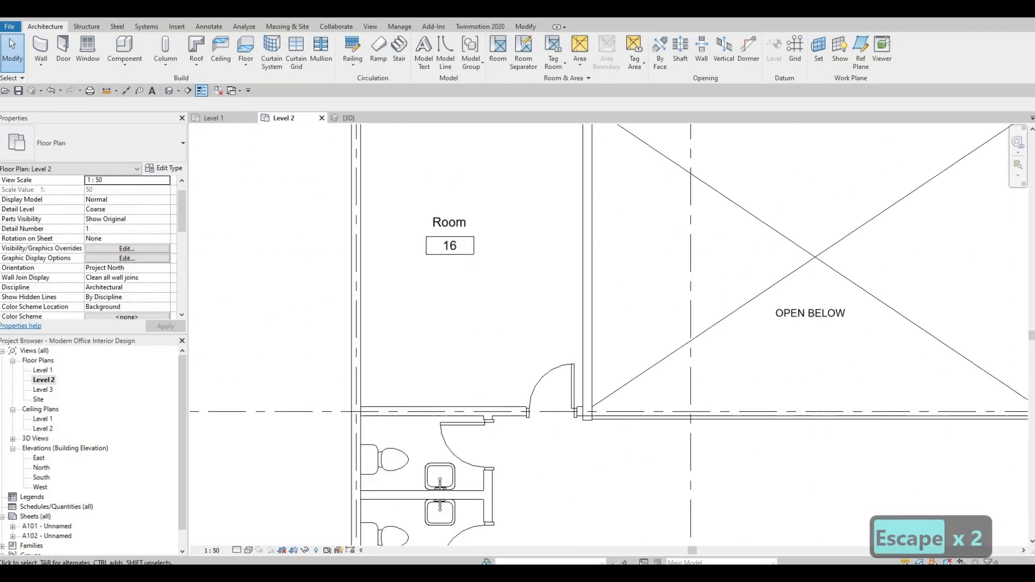
pyautogui.click(450, 225)
pyautogui.click(449, 223)
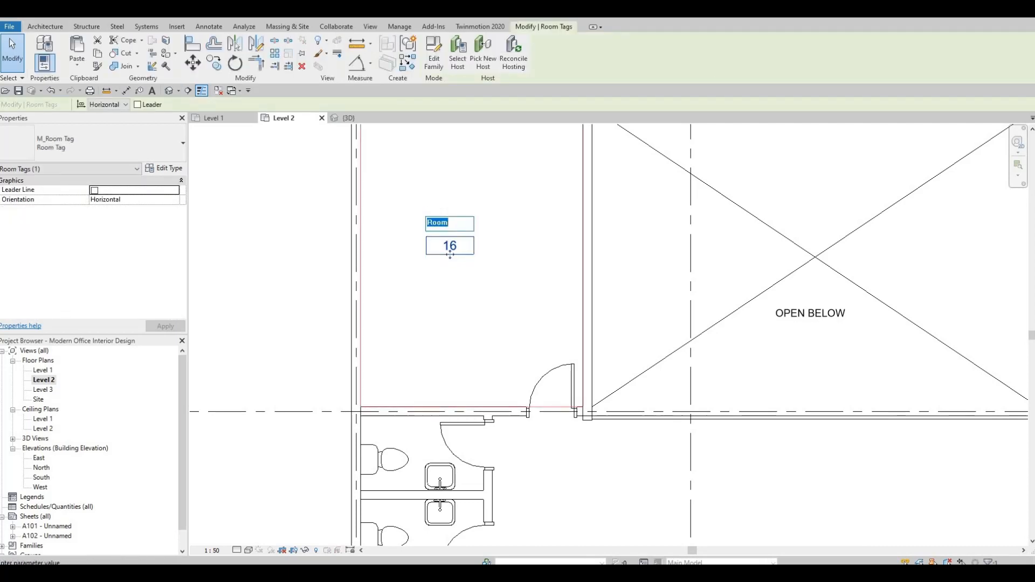
pyautogui.write('graphic')
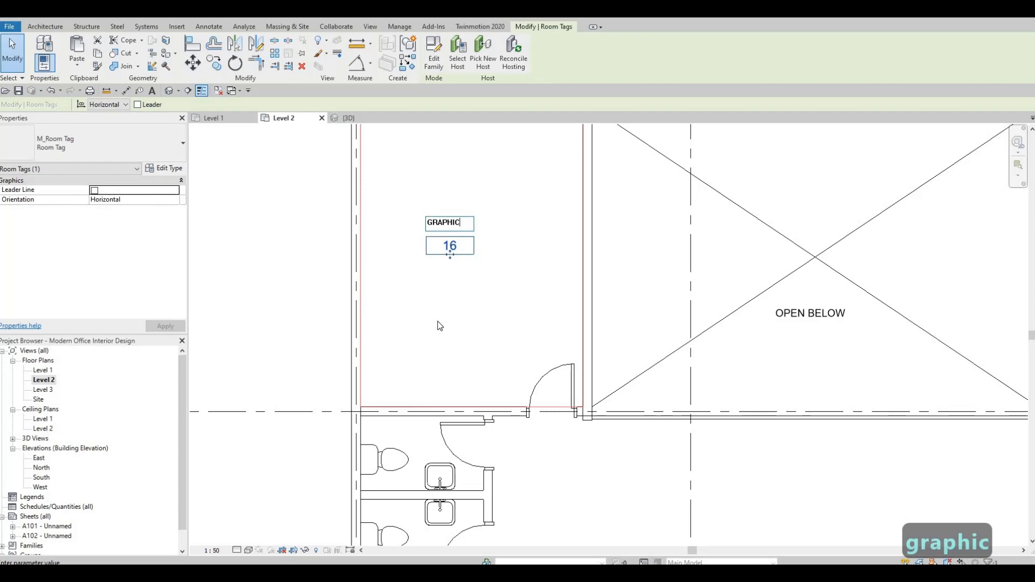
pyautogui.write(' room')
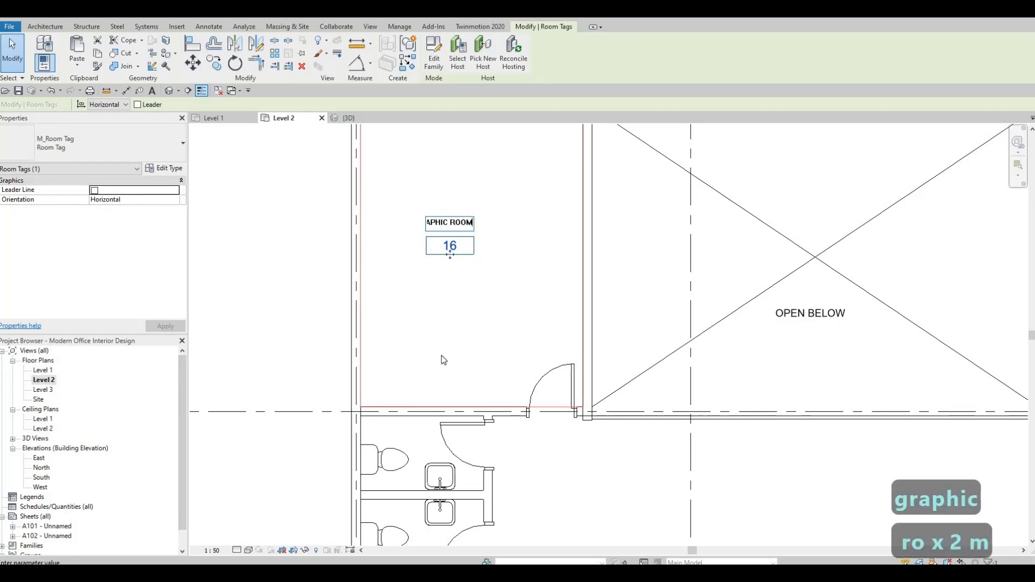
pyautogui.click(482, 220)
pyautogui.press('Escape')
# Rename the tag label of room 17 as EDITING
pyautogui.scroll(-1, 479, 507)
pyautogui.moveTo(479, 507); pyautogui.dragTo(502, 269, button='middle')
pyautogui.scroll(-1, 502, 270)
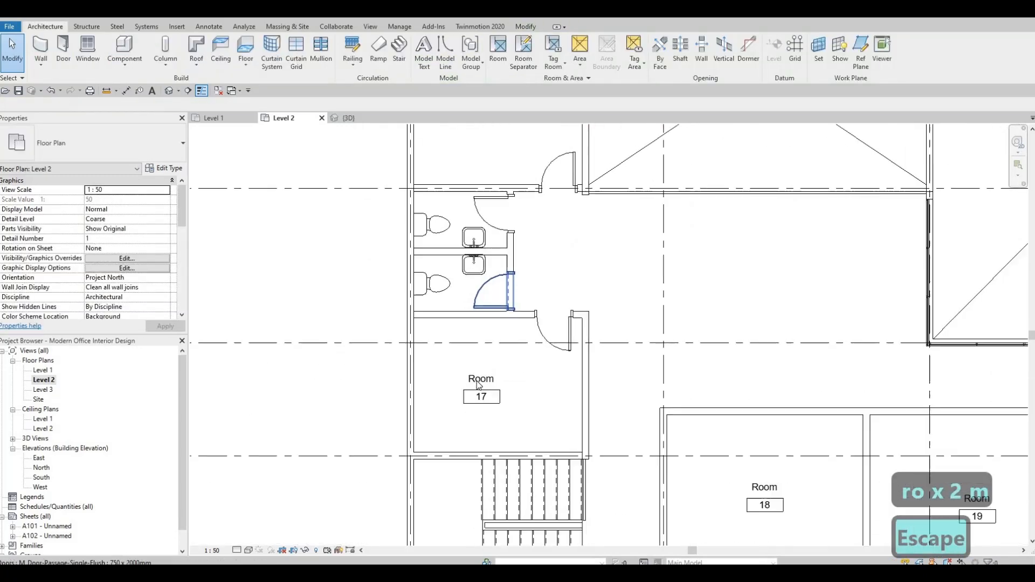
pyautogui.click(483, 377)
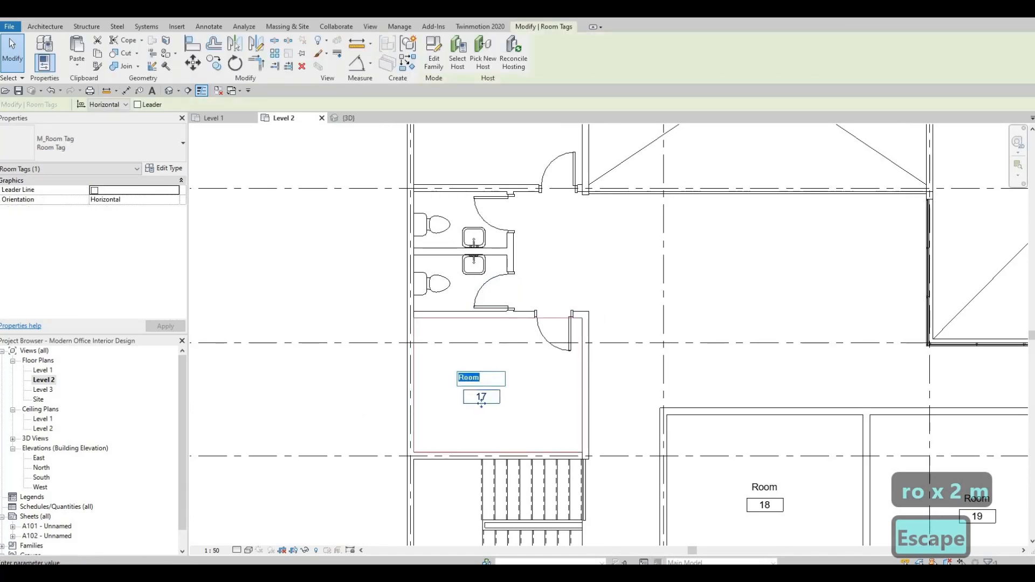
pyautogui.write('editi')
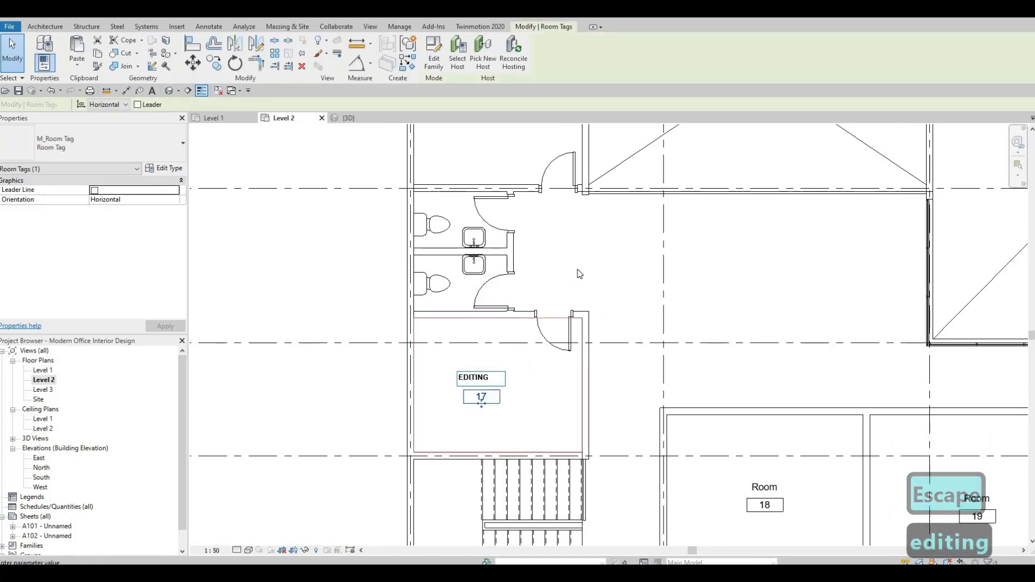
pyautogui.moveTo(626, 322); pyautogui.dragTo(452, 235, button='middle')
# Rename the tag label of room 18 as EXECUTIVE 1
pyautogui.scroll(-1, 798, 474)
pyautogui.moveTo(798, 474); pyautogui.dragTo(507, 321, button='middle')
pyautogui.click(502, 321)
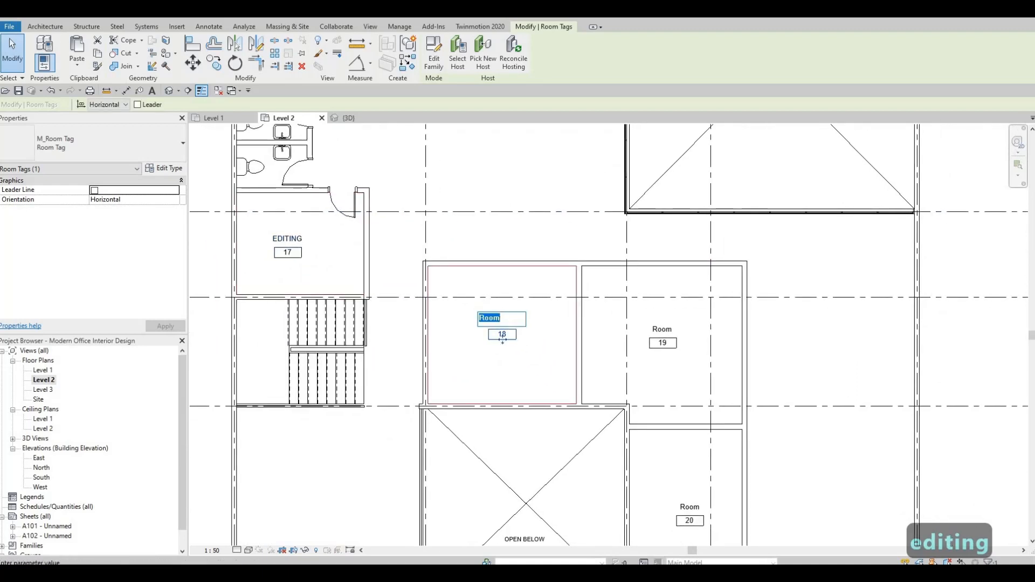
pyautogui.write('EXEX')
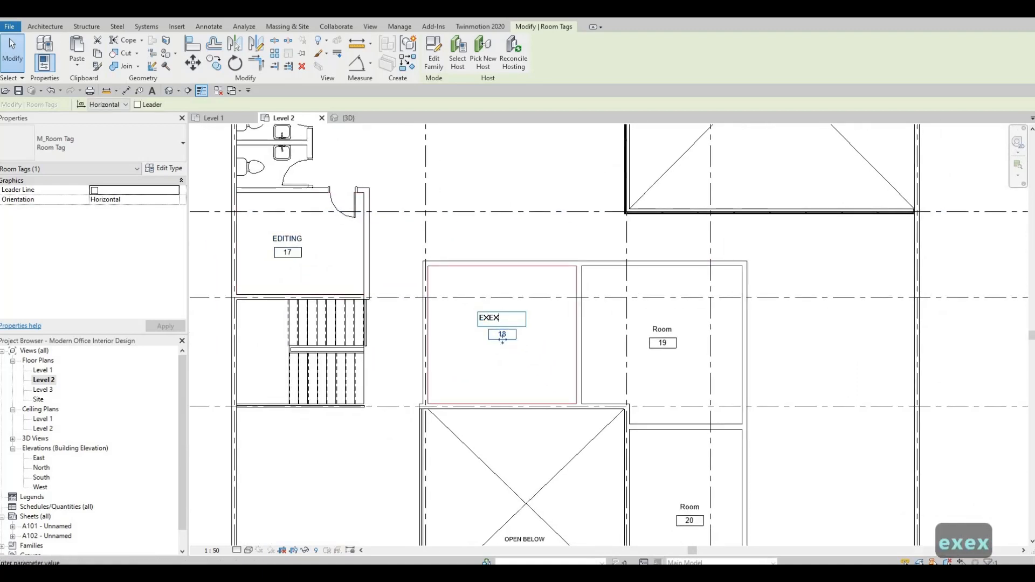
pyautogui.press('BackSpace')
pyautogui.write('CTUV')
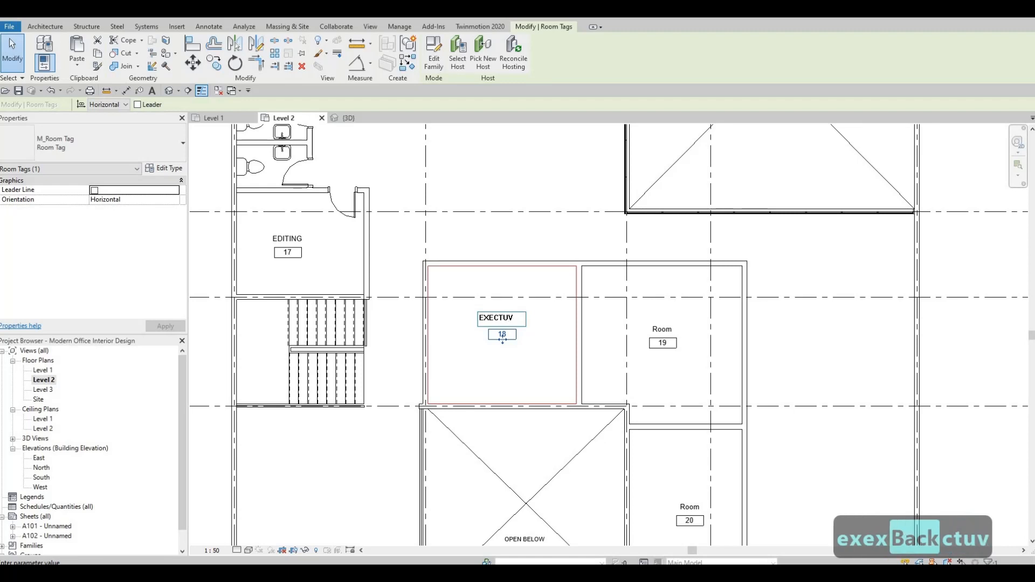
pyautogui.press('BackSpace')
pyautogui.press('BackSpace')
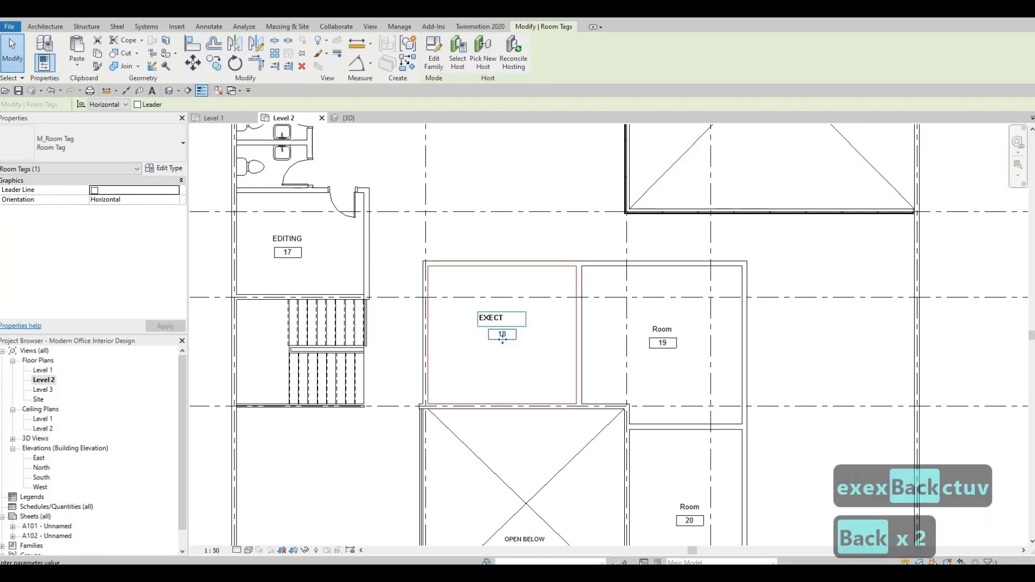
pyautogui.press('BackSpace')
pyautogui.write('UTIVE')
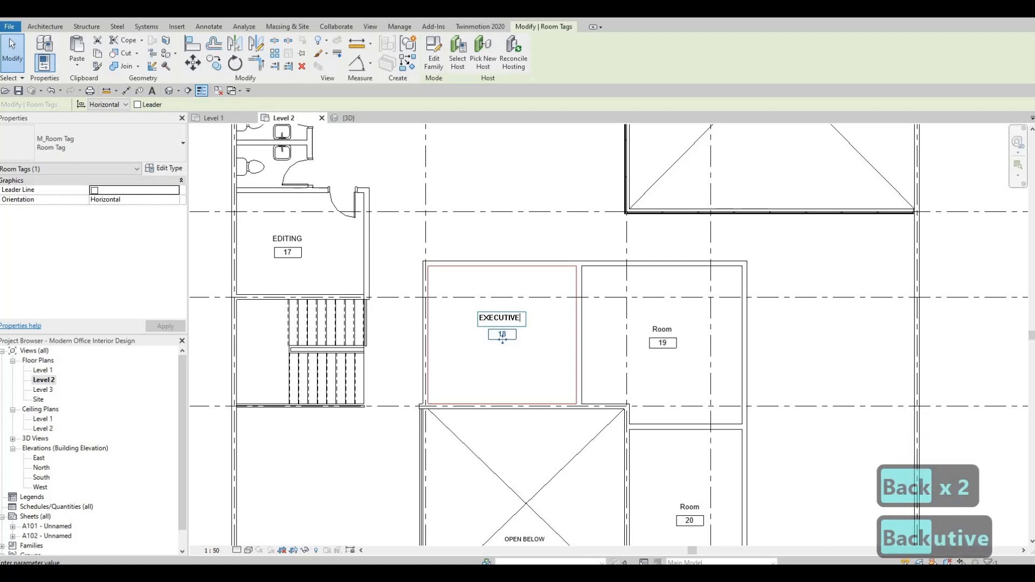
pyautogui.write(' 1')
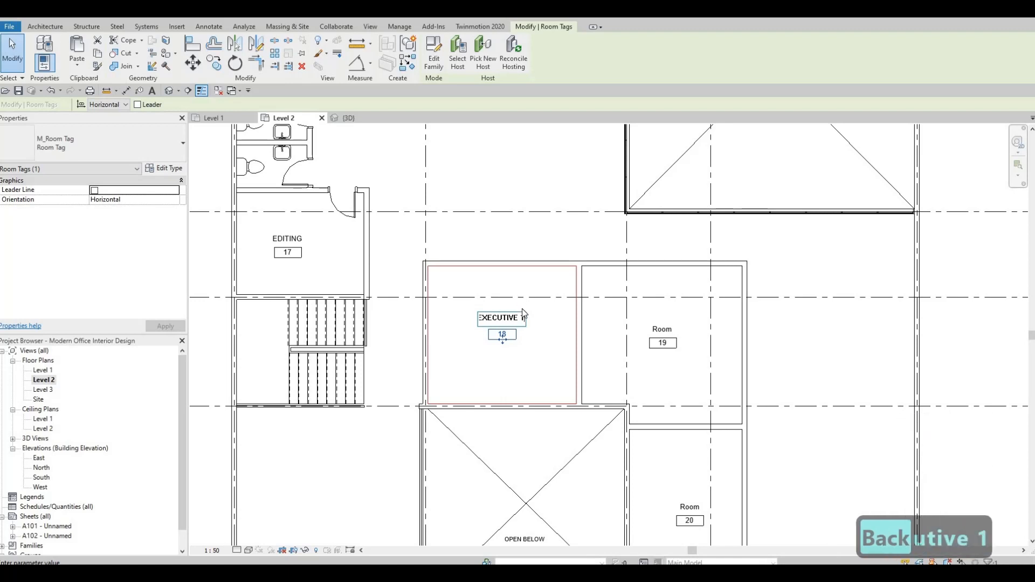
# Copy the EXECUTIVE 1 name into room 20's tag and change it to EXECUTIVE 2
pyautogui.hotkey('ctrl', 'a')
pyautogui.hotkey('ctrl', 'c')
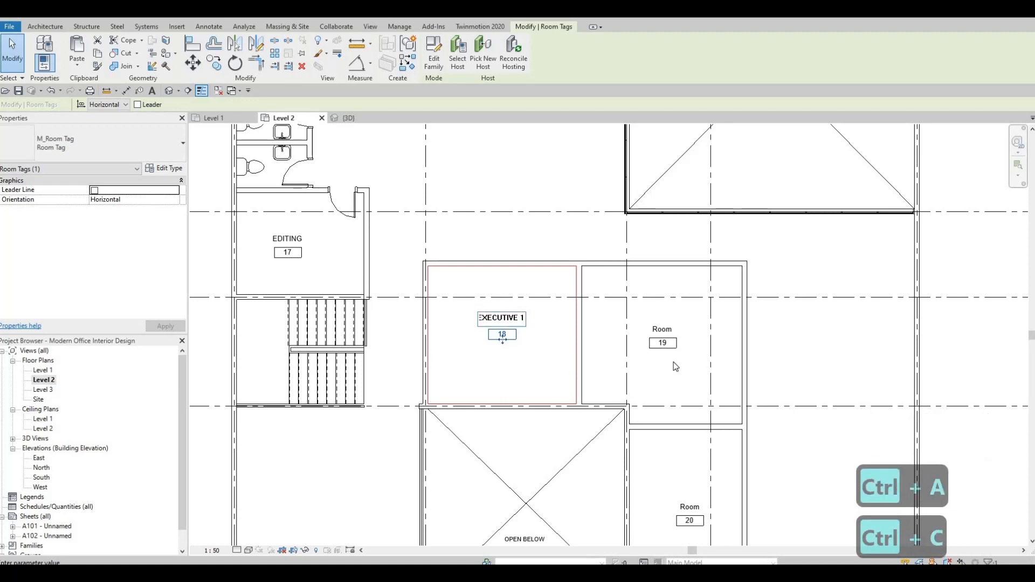
pyautogui.moveTo(683, 382); pyautogui.dragTo(675, 291, button='middle')
pyautogui.press('Escape')
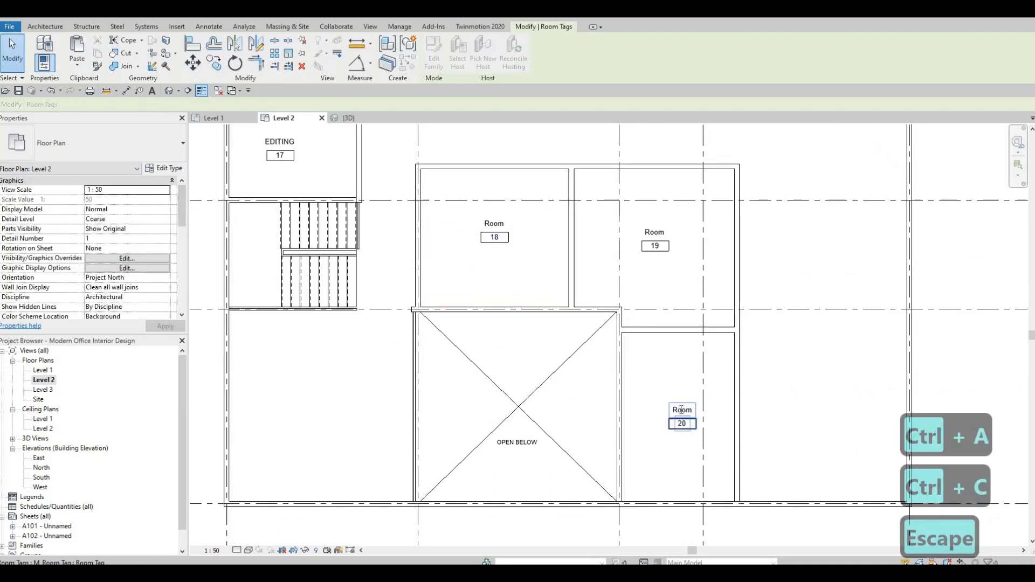
pyautogui.click(682, 410)
pyautogui.click(682, 410)
pyautogui.hotkey('ctrl', 'v')
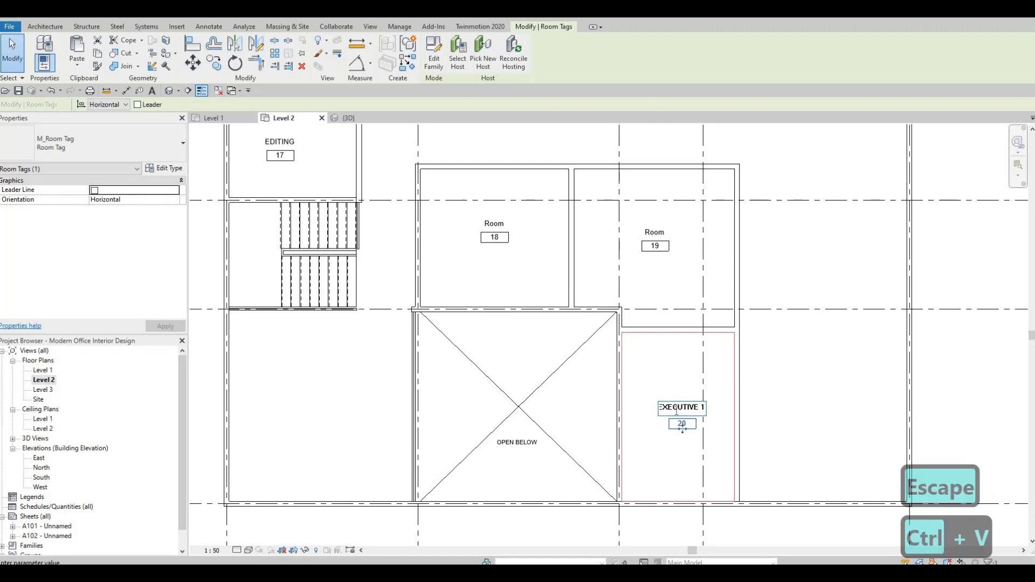
pyautogui.press('BackSpace')
pyautogui.write('2')
pyautogui.click(618, 339)
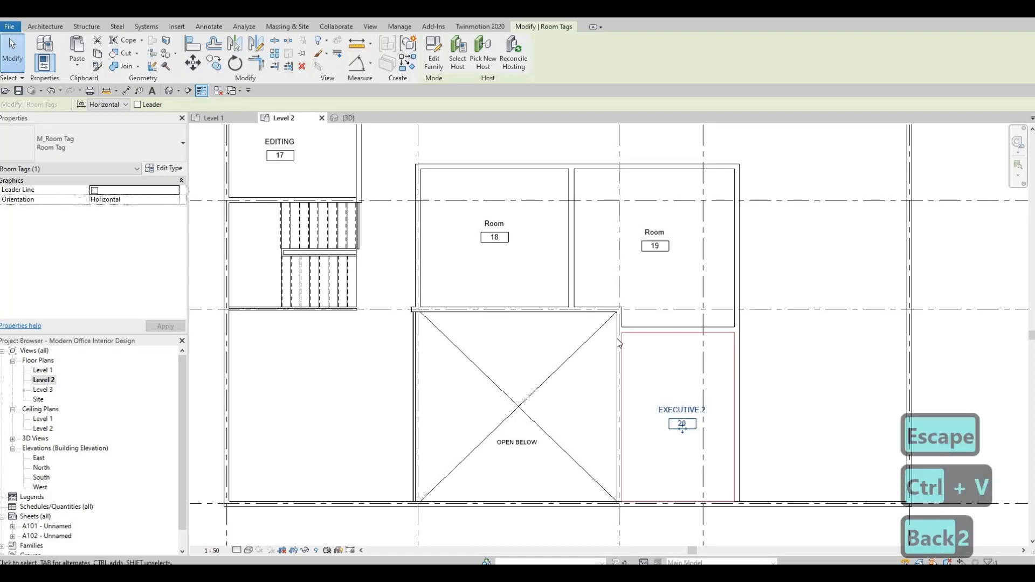
# Rename the tag label of room 19 as PREVIEW ROOM
pyautogui.moveTo(655, 229); pyautogui.dragTo(652, 282, button='middle')
pyautogui.click(654, 286)
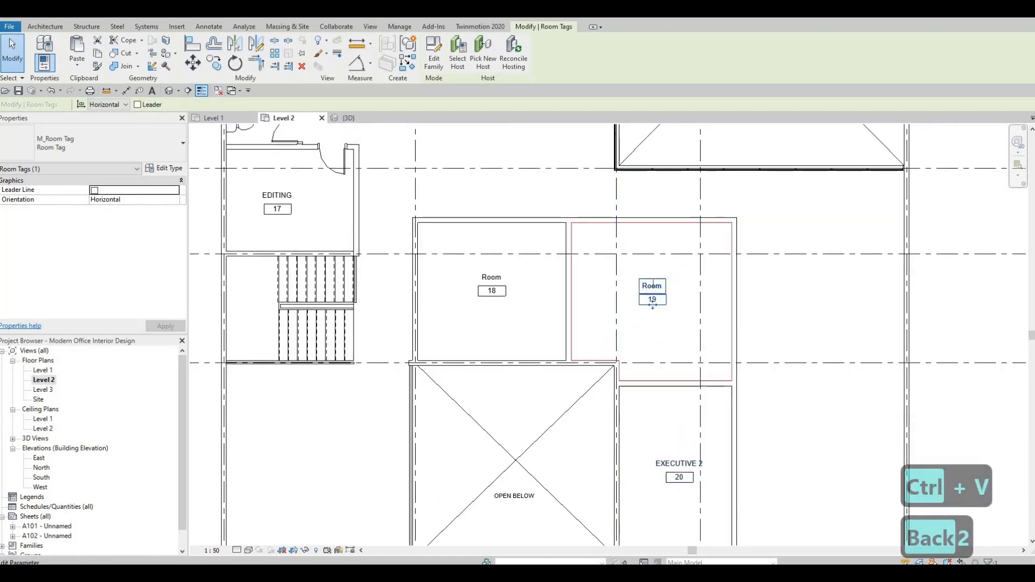
pyautogui.write('P')
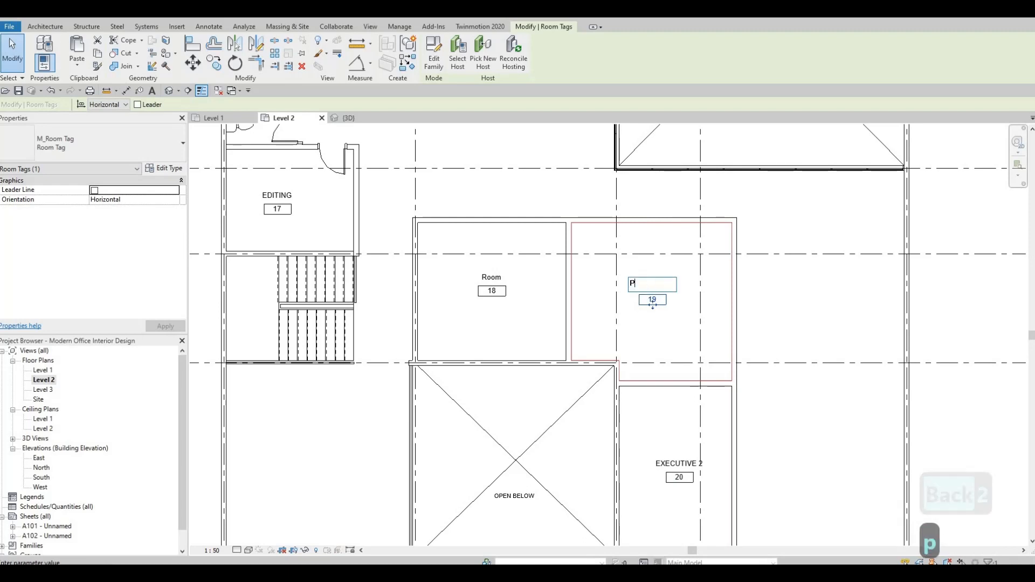
pyautogui.write('REVIEW')
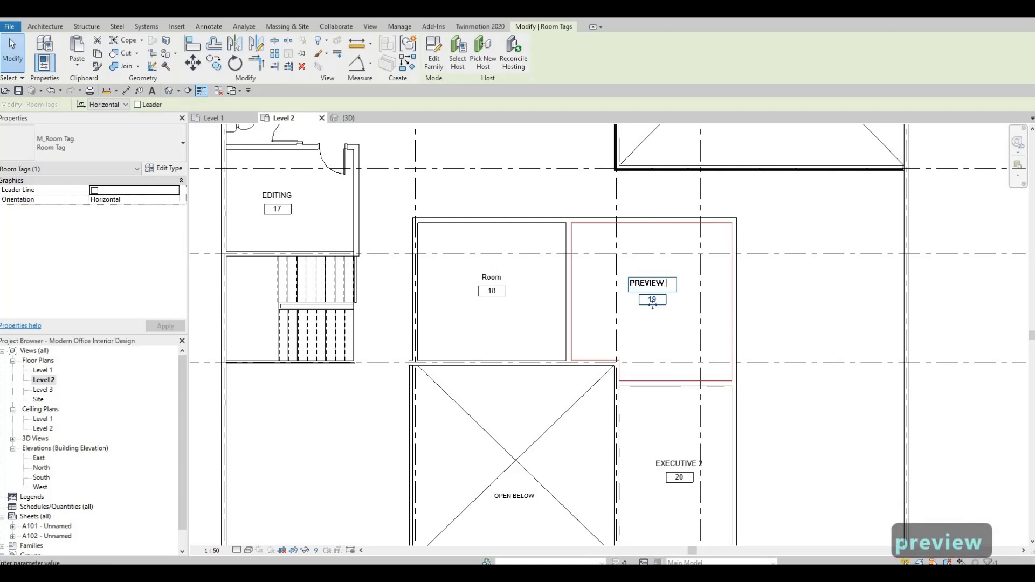
pyautogui.write(' ROOM')
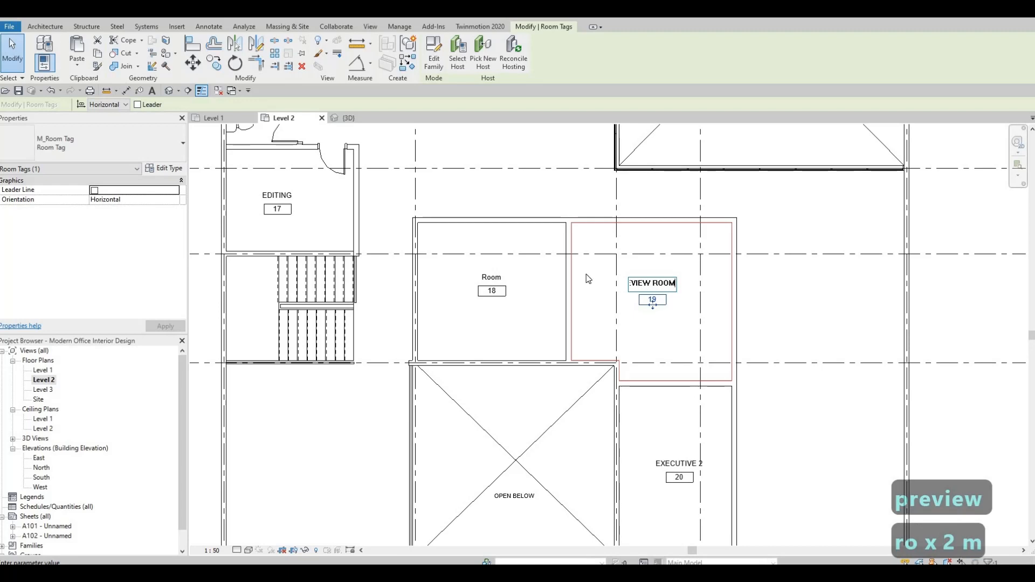
pyautogui.click(587, 274)
pyautogui.press('Escape')
# Try drawing a room separation line down from the open-below area's wall corner
pyautogui.moveTo(559, 374); pyautogui.dragTo(546, 415, button='middle')
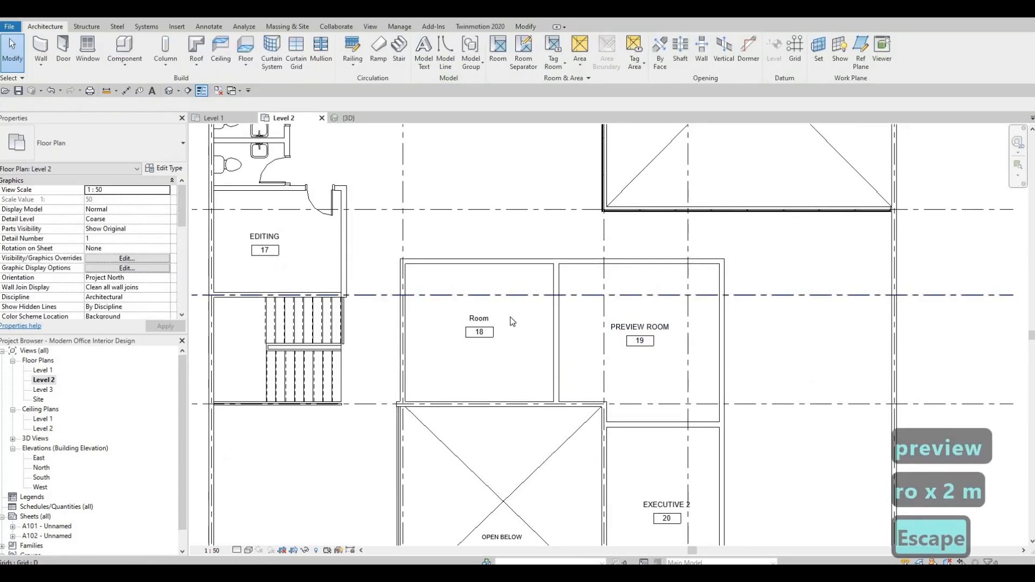
pyautogui.moveTo(564, 302); pyautogui.dragTo(558, 360, button='middle')
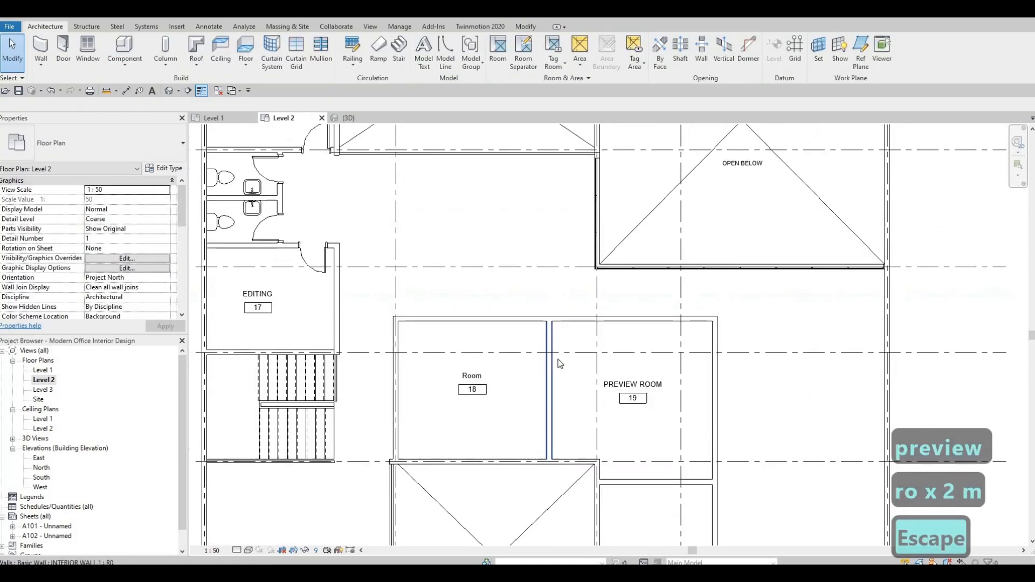
pyautogui.click(523, 52)
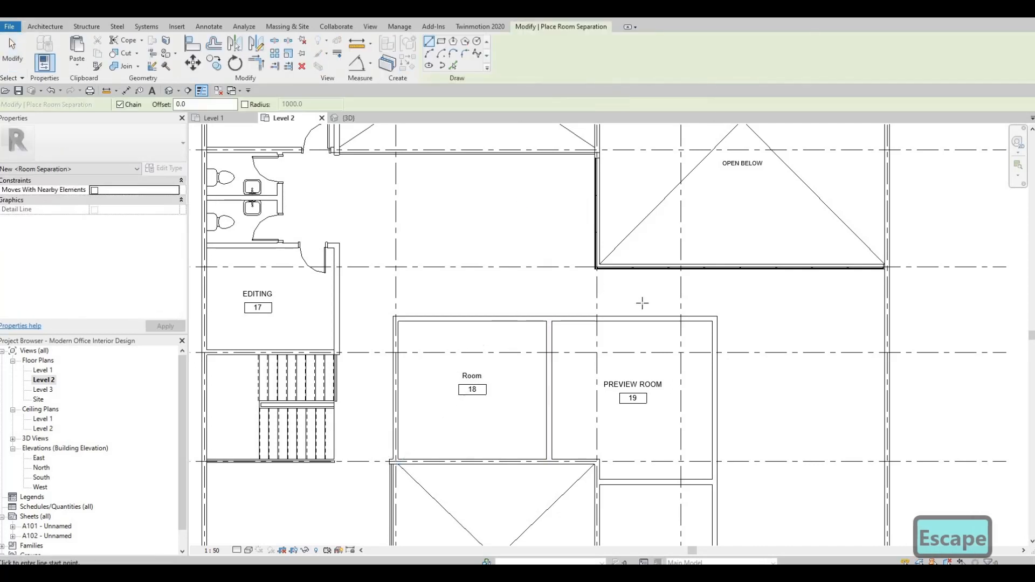
pyautogui.scroll(3, 635, 298)
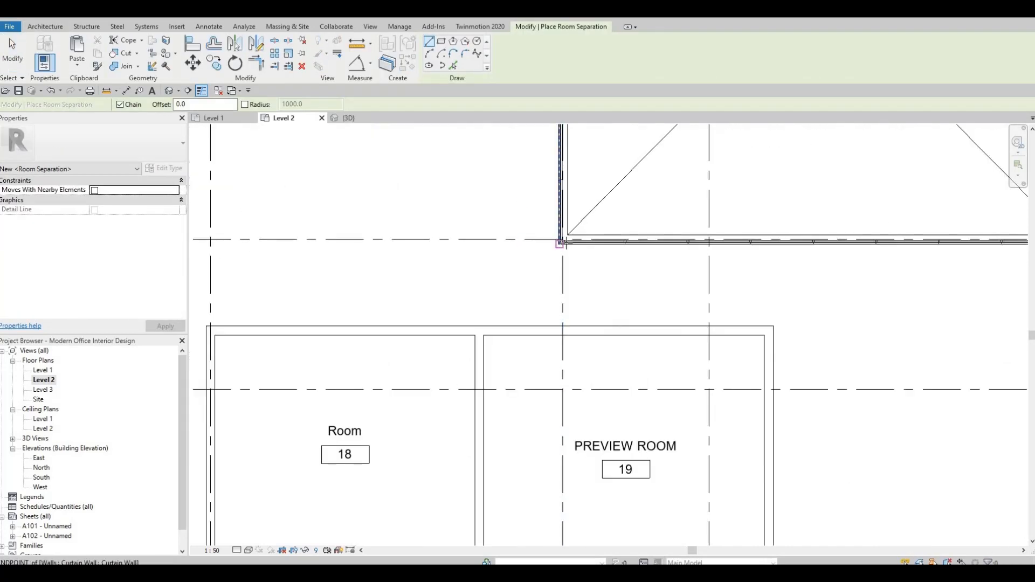
pyautogui.scroll(2, 560, 244)
pyautogui.click(565, 240)
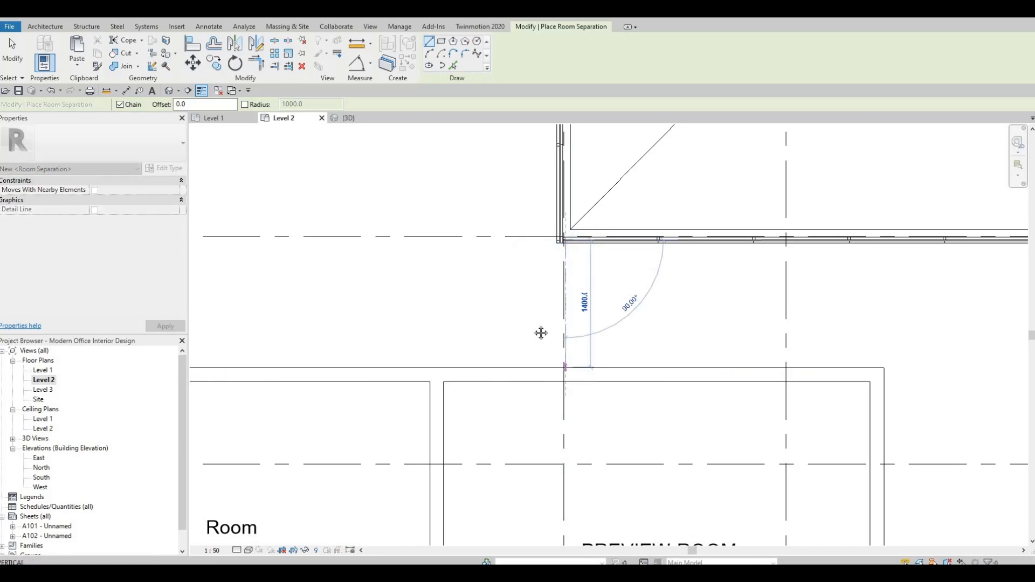
pyautogui.press('Escape')
# Try starting a room separation line at the editing room's lower-right wall corner
pyautogui.scroll(-4, 567, 331)
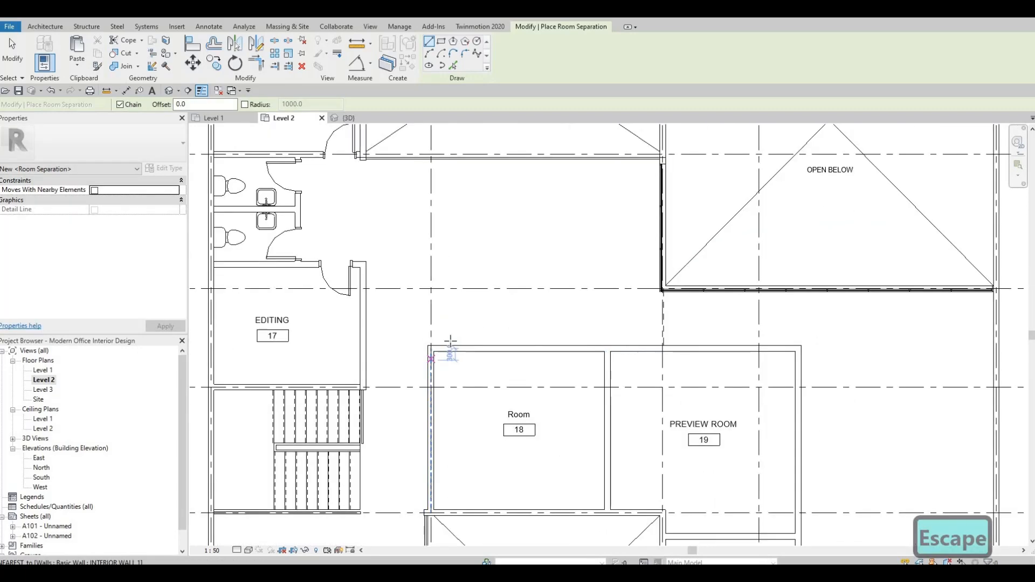
pyautogui.scroll(3, 450, 342)
pyautogui.click(480, 339)
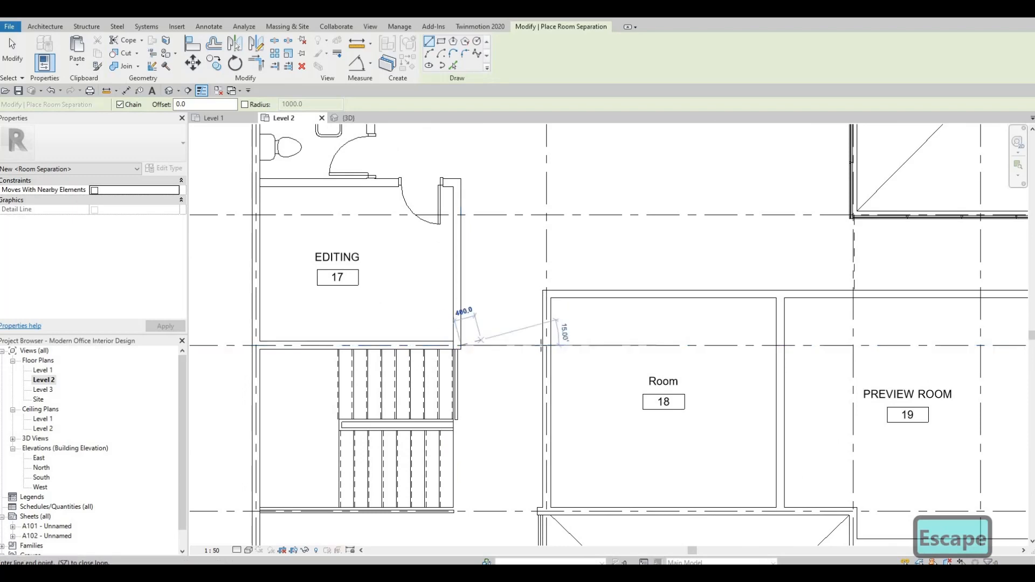
pyautogui.press('Escape')
# Try starting a room separation line at the end of the stair wall, and exit Room Separator
pyautogui.scroll(-4, 533, 315)
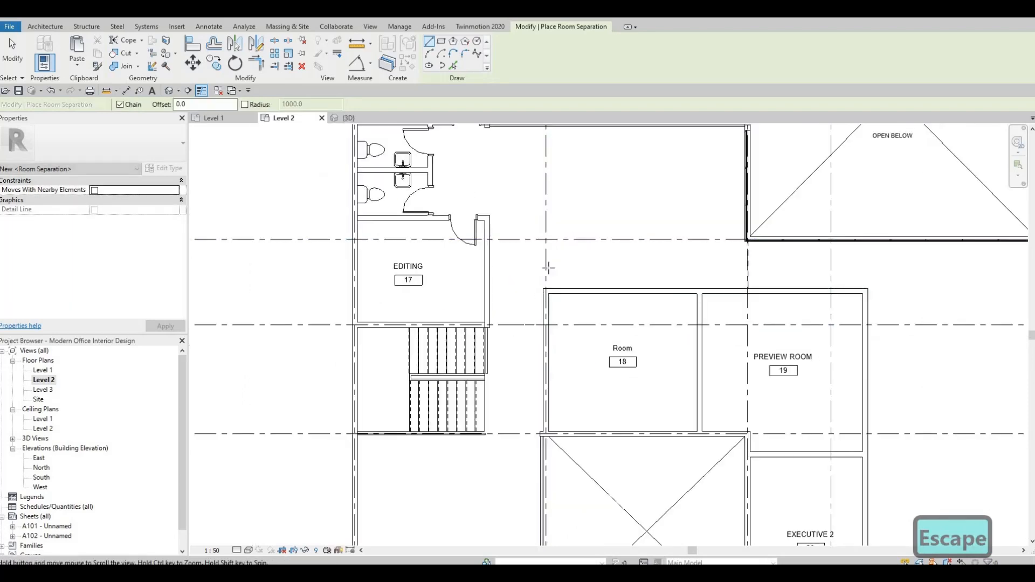
pyautogui.scroll(5, 533, 314)
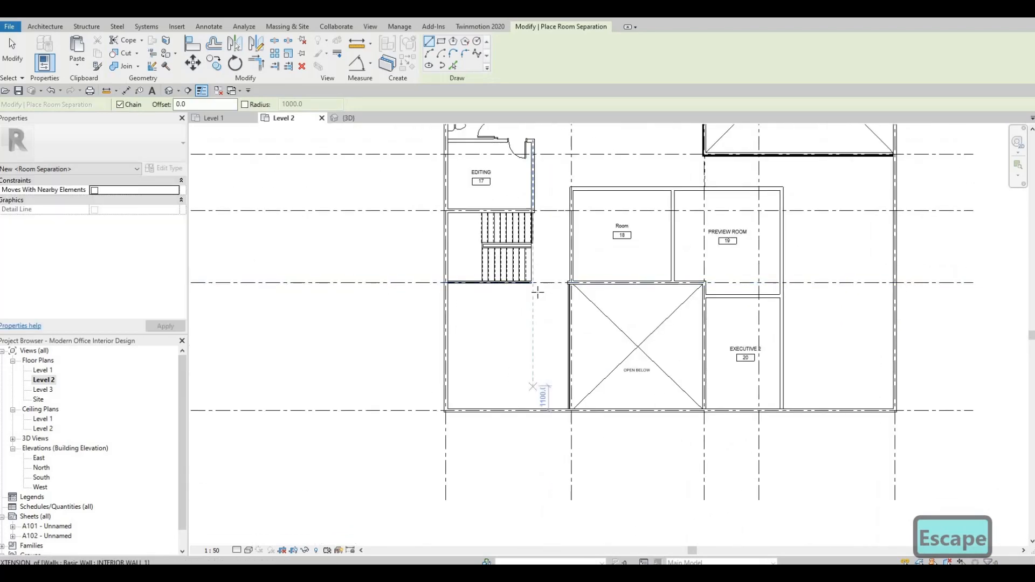
pyautogui.click(517, 272)
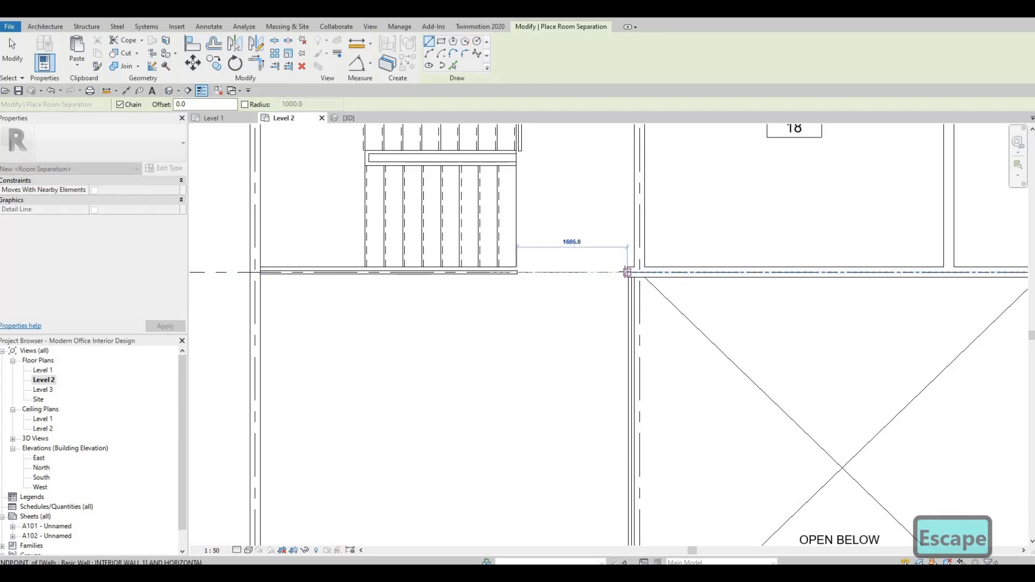
pyautogui.press('Escape')
pyautogui.scroll(-1, 496, 269)
pyautogui.scroll(-4, 497, 270)
pyautogui.press('Escape')
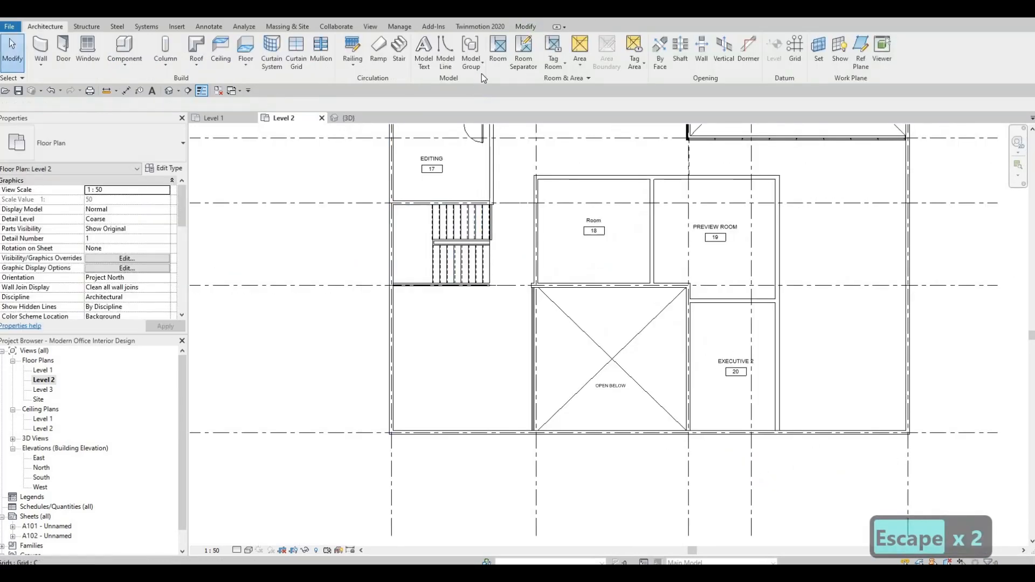
# Place rooms in the unbounded spaces at the lounge, the open area above the stairs and the east side of the floor
pyautogui.click(492, 62)
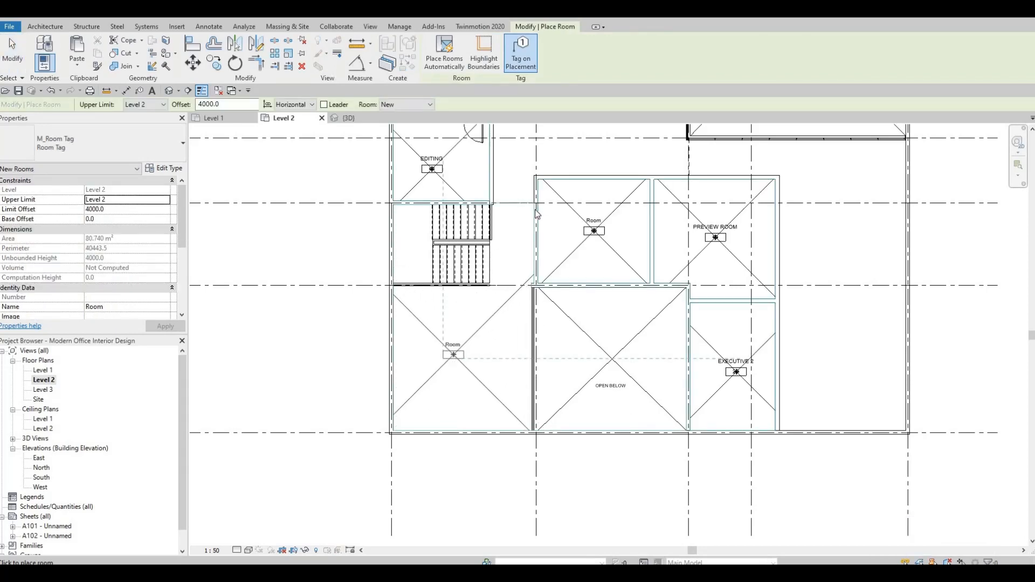
pyautogui.click(473, 352)
pyautogui.moveTo(581, 136); pyautogui.dragTo(520, 253, button='middle')
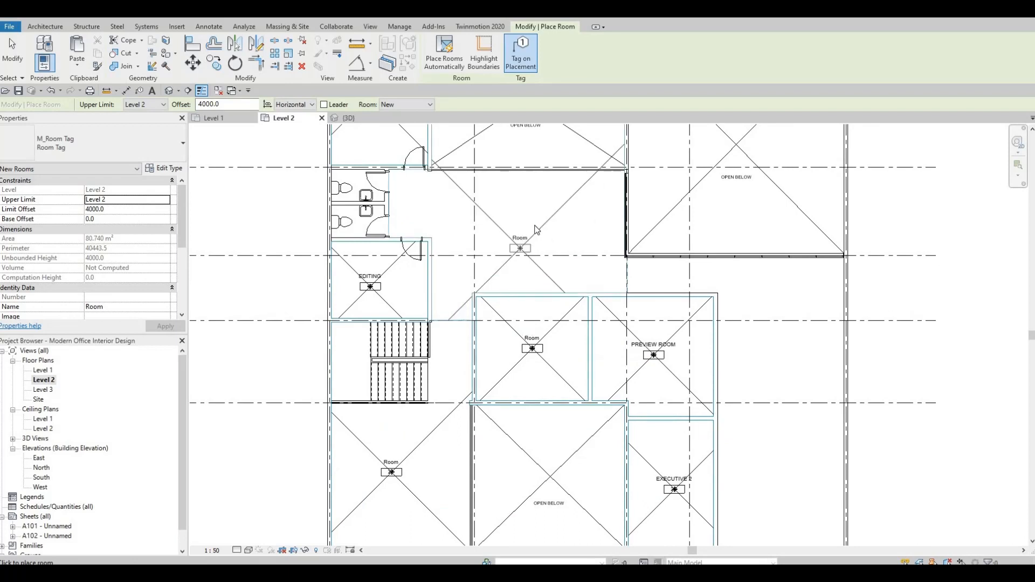
pyautogui.click(533, 226)
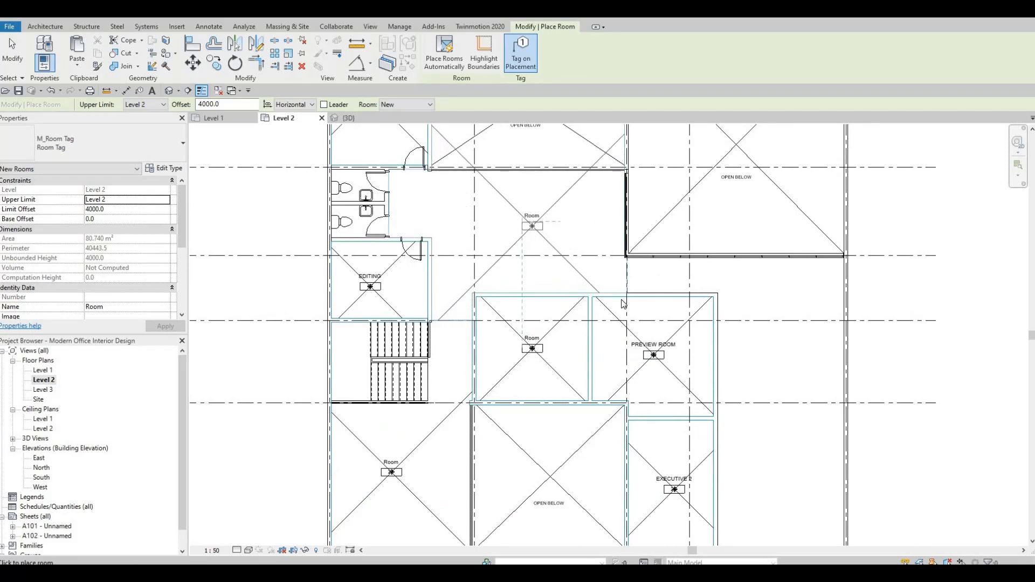
pyautogui.moveTo(772, 451); pyautogui.dragTo(666, 351, button='middle')
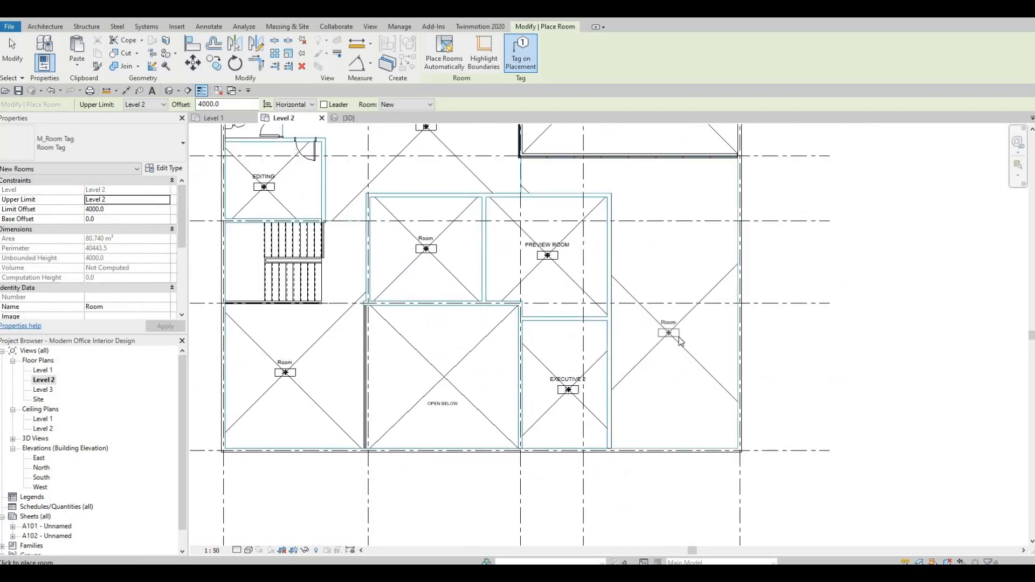
pyautogui.press('Escape')
pyautogui.press('Escape')
pyautogui.scroll(4, 674, 332)
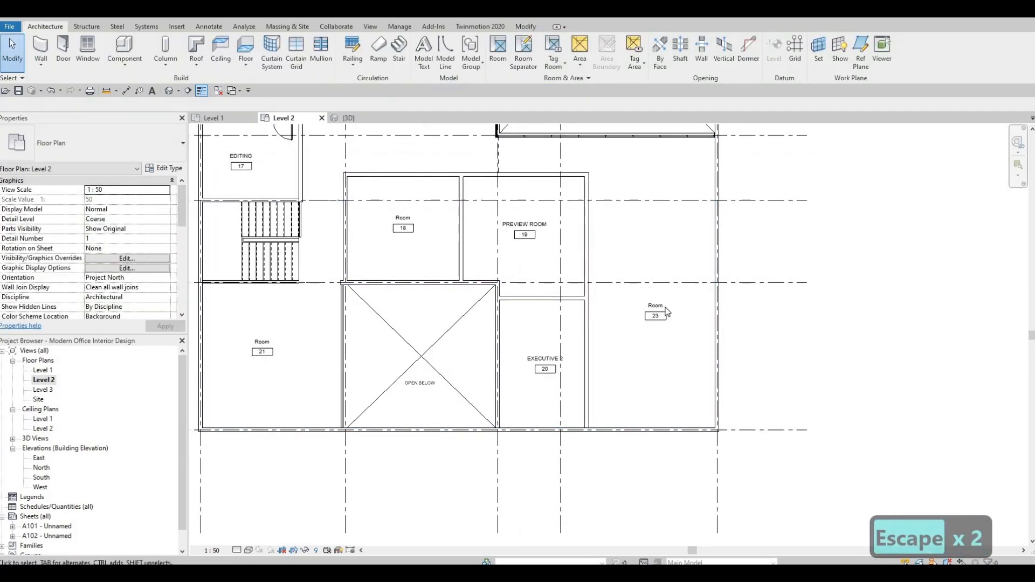
# Rename the tag label of room 23 as PROJECT MANAGEMENT AND EVENTS
pyautogui.click(670, 306)
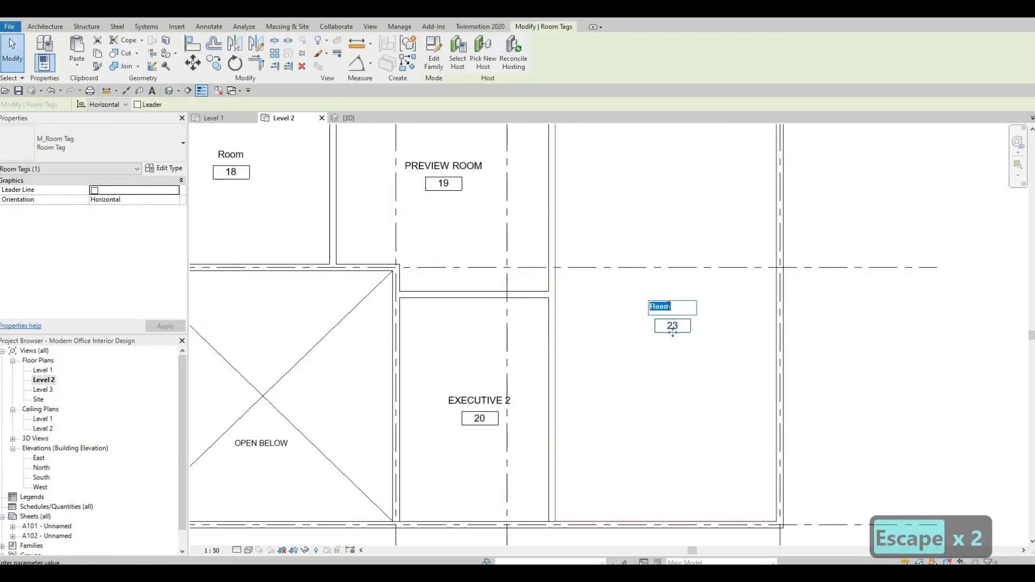
pyautogui.write('PROJE')
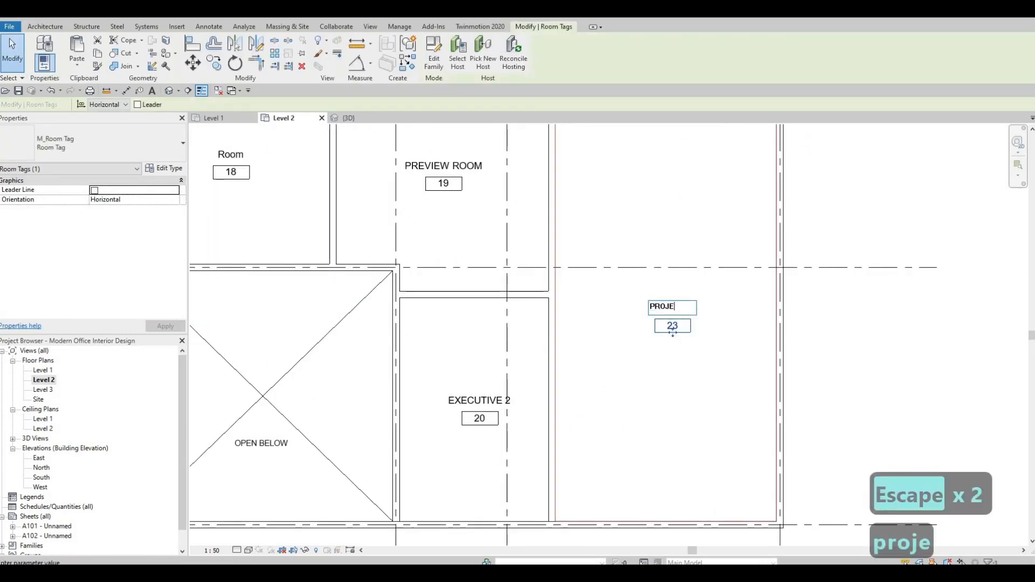
pyautogui.write('CT MA')
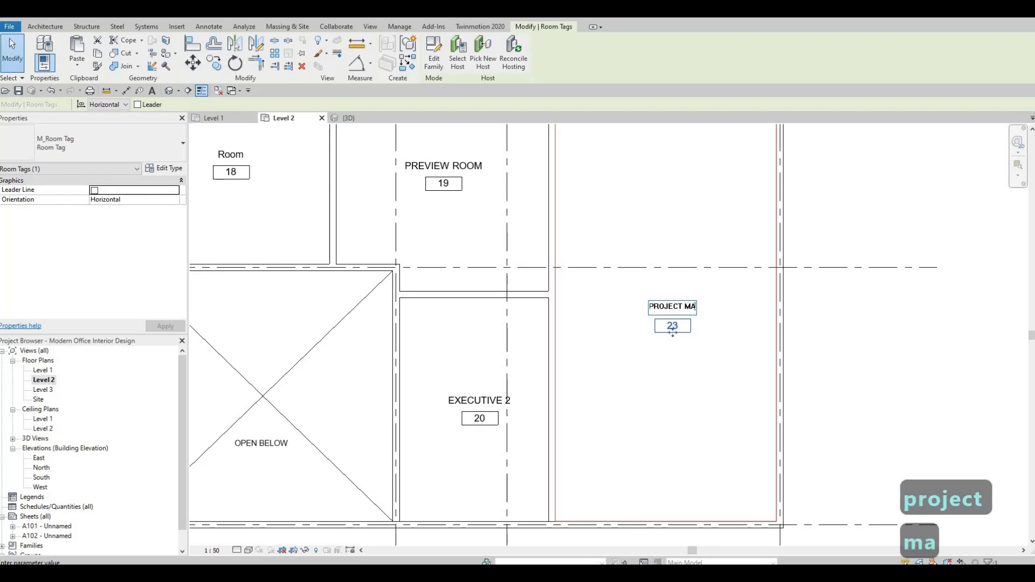
pyautogui.write('NAGEMENT ')
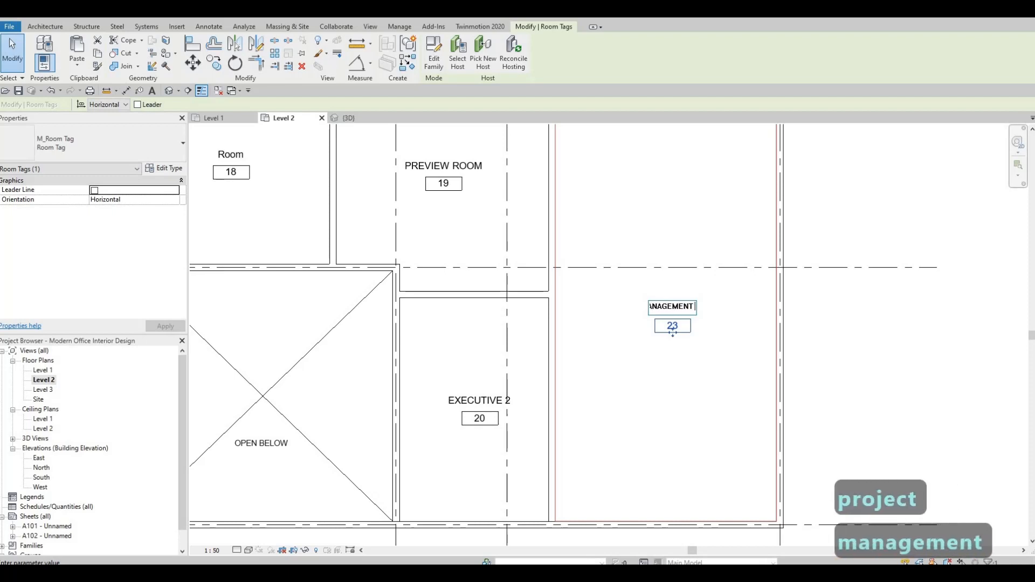
pyautogui.write('AND EVENT')
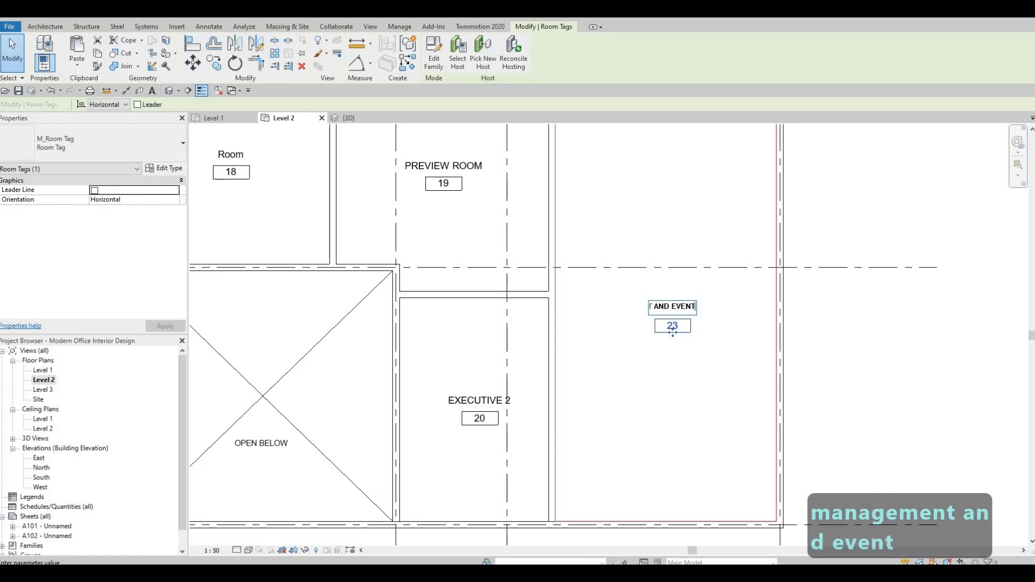
pyautogui.click(700, 338)
# Rename the tag label of room 22 as OPEN AREA
pyautogui.scroll(-3, 675, 328)
pyautogui.moveTo(447, 151); pyautogui.dragTo(488, 229, button='middle')
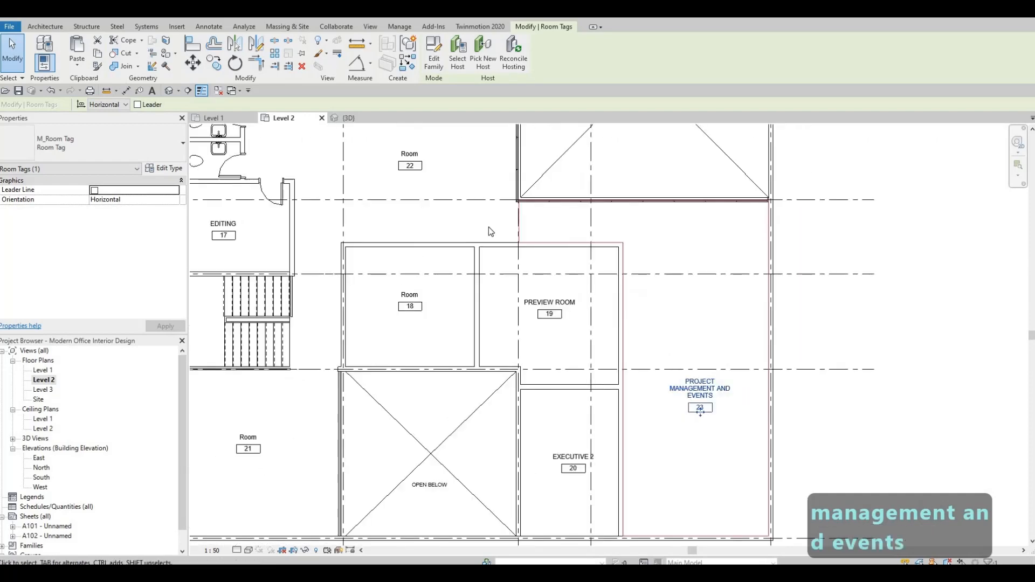
pyautogui.moveTo(396, 162); pyautogui.dragTo(433, 235, button='middle')
pyautogui.scroll(2, 433, 237)
pyautogui.click(440, 238)
pyautogui.click(439, 236)
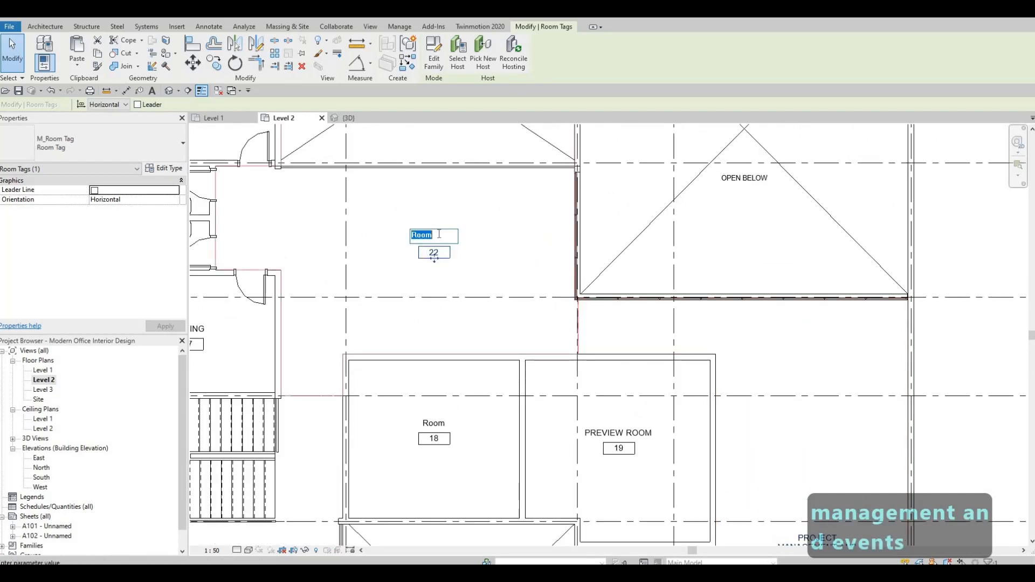
pyautogui.write('OPEN ')
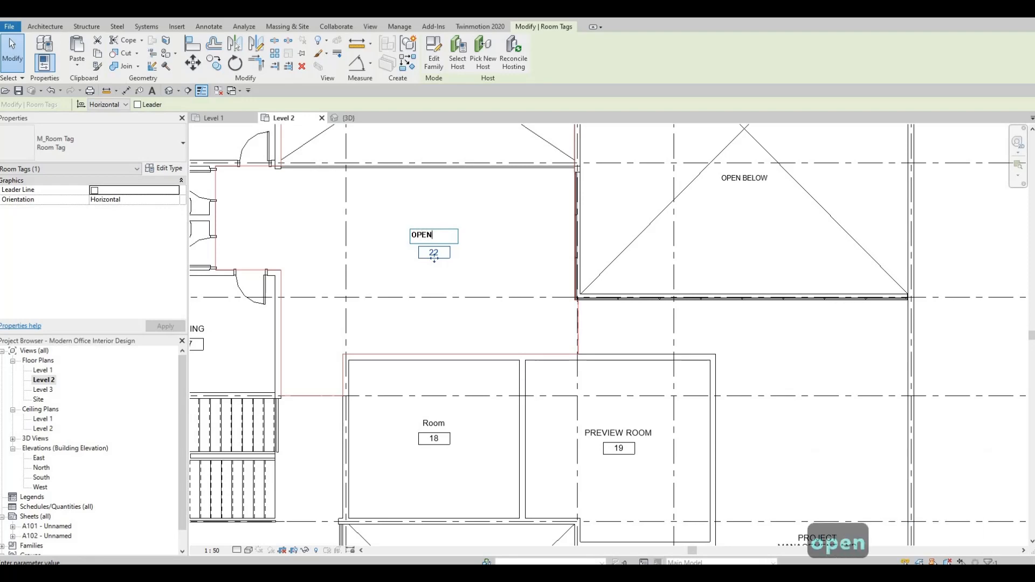
pyautogui.write('AREA')
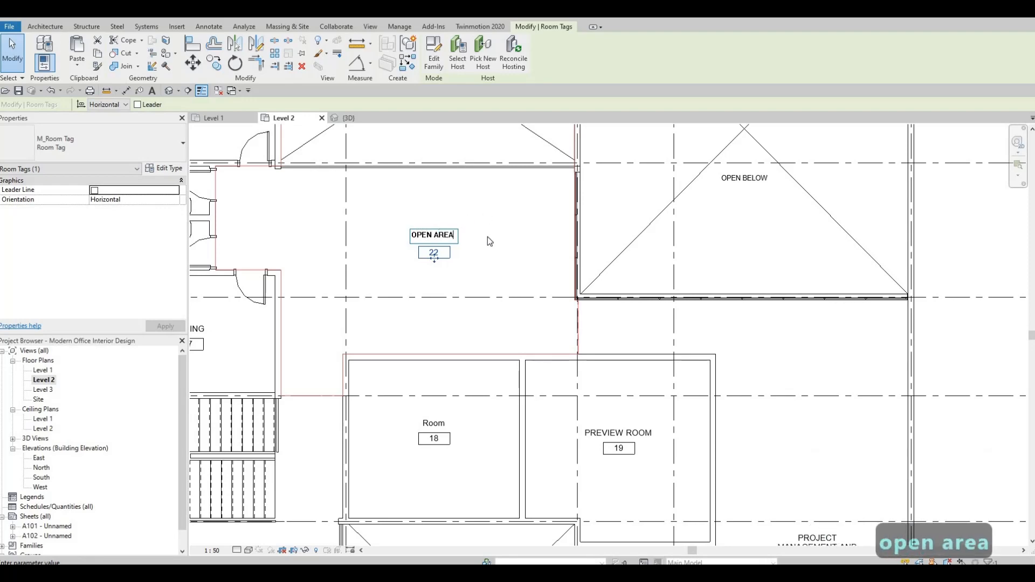
pyautogui.click(345, 301)
# Rename the tag label of room 21 as LOUNGE AREA
pyautogui.moveTo(423, 370); pyautogui.dragTo(568, 281, button='middle')
pyautogui.scroll(-3, 458, 361)
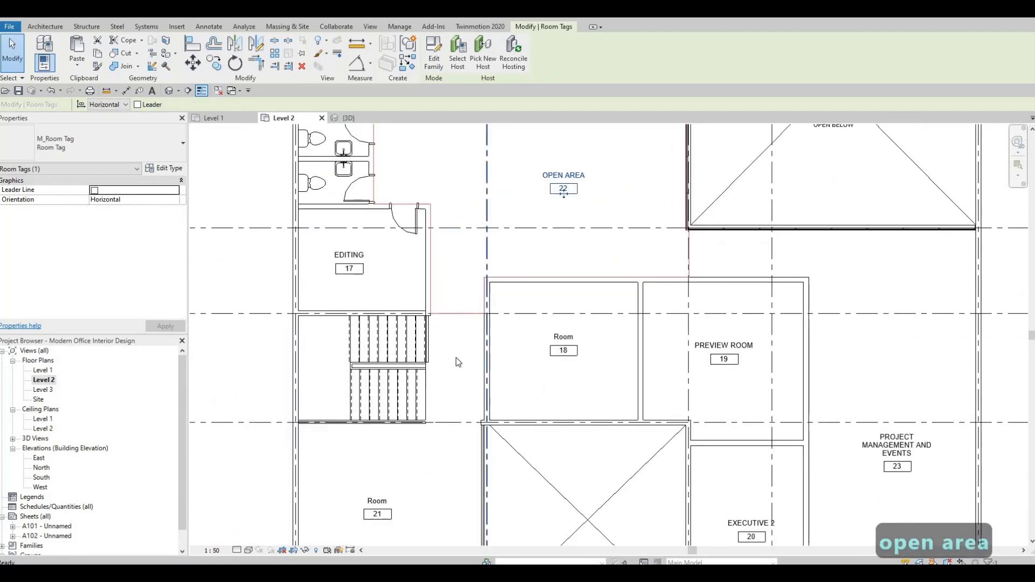
pyautogui.moveTo(397, 485); pyautogui.dragTo(446, 403, button='middle')
pyautogui.click(447, 402)
pyautogui.scroll(4, 447, 399)
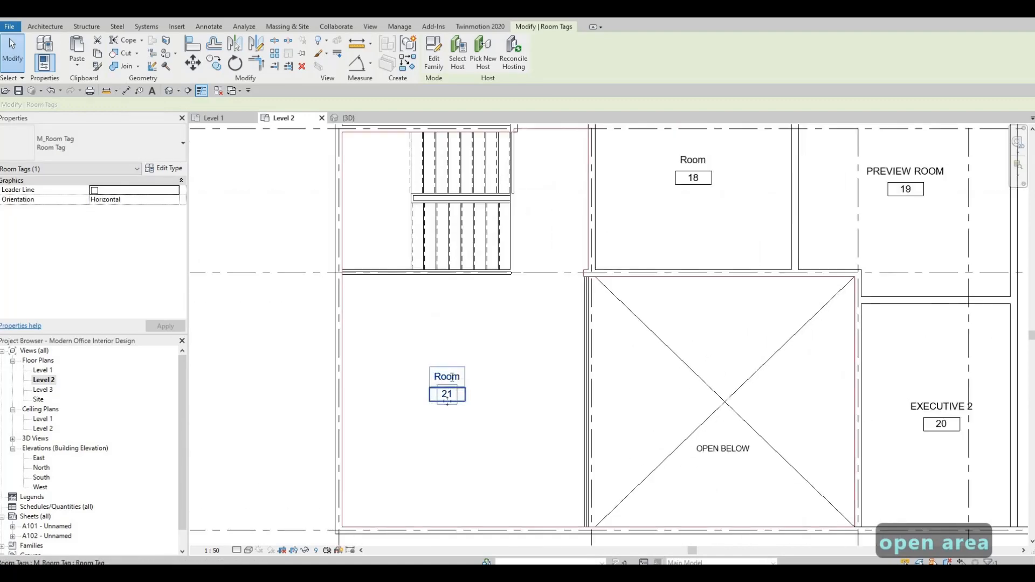
pyautogui.click(451, 378)
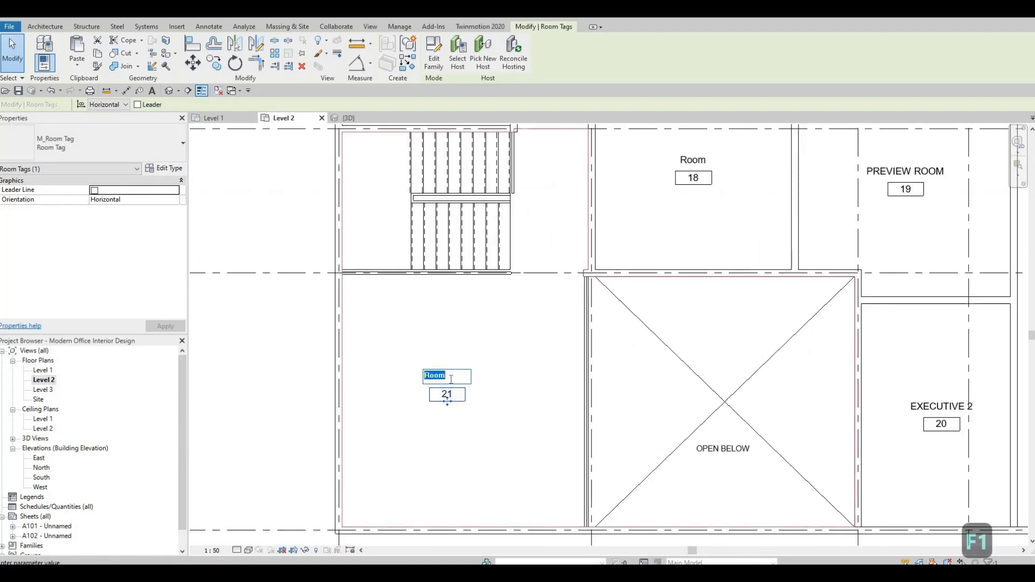
pyautogui.write('LOUNGE')
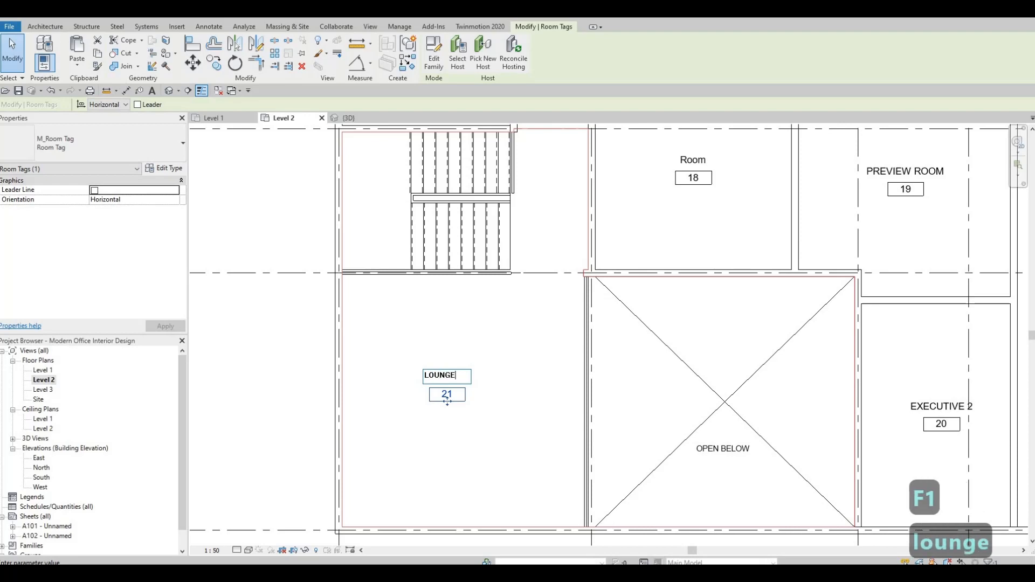
pyautogui.write(' AREA')
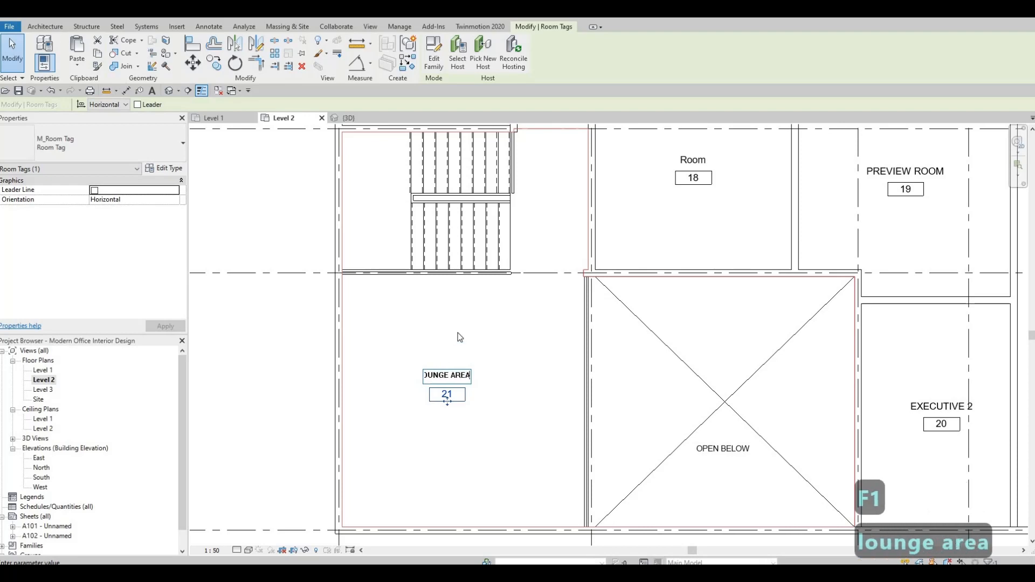
pyautogui.click(458, 334)
pyautogui.press('Escape')
pyautogui.press('Escape')
# Draw a curtain wall about 2980 mm long along the editing room's east wall down to the stair wall
pyautogui.scroll(-2, 432, 346)
pyautogui.scroll(3, 432, 345)
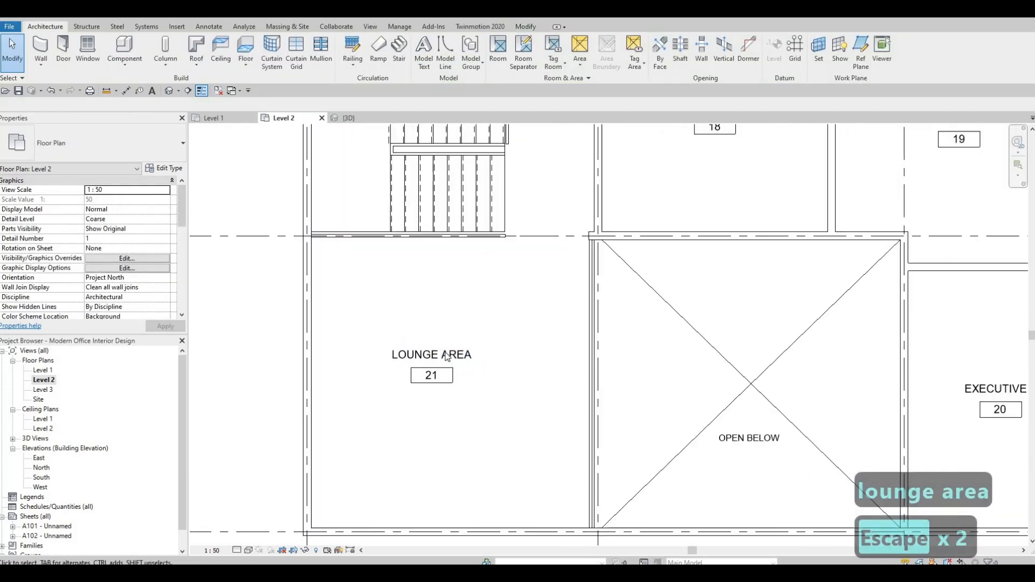
pyautogui.moveTo(433, 322); pyautogui.dragTo(426, 338, button='middle')
pyautogui.scroll(-4, 427, 338)
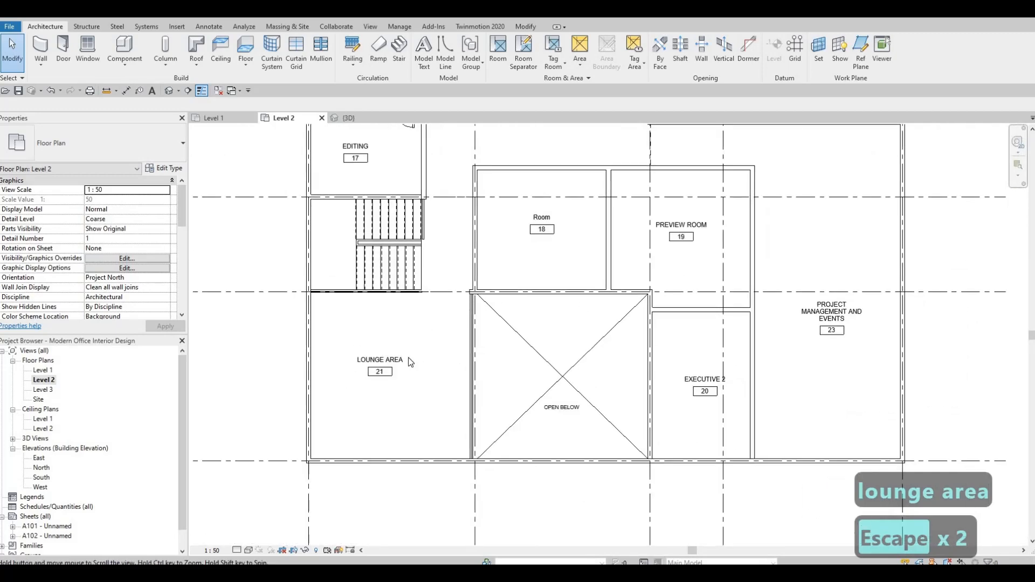
pyautogui.press('F1')
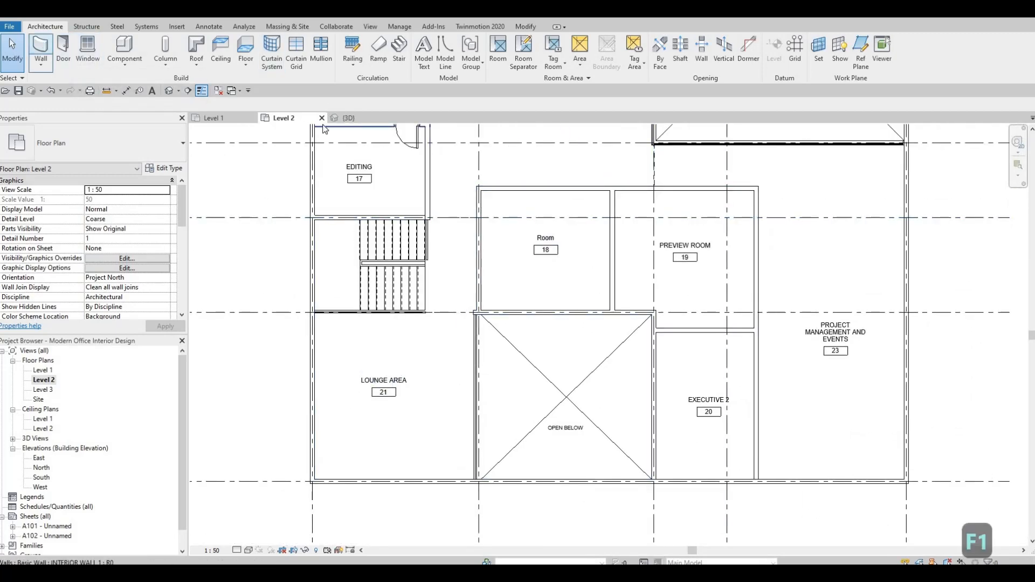
pyautogui.click(42, 54)
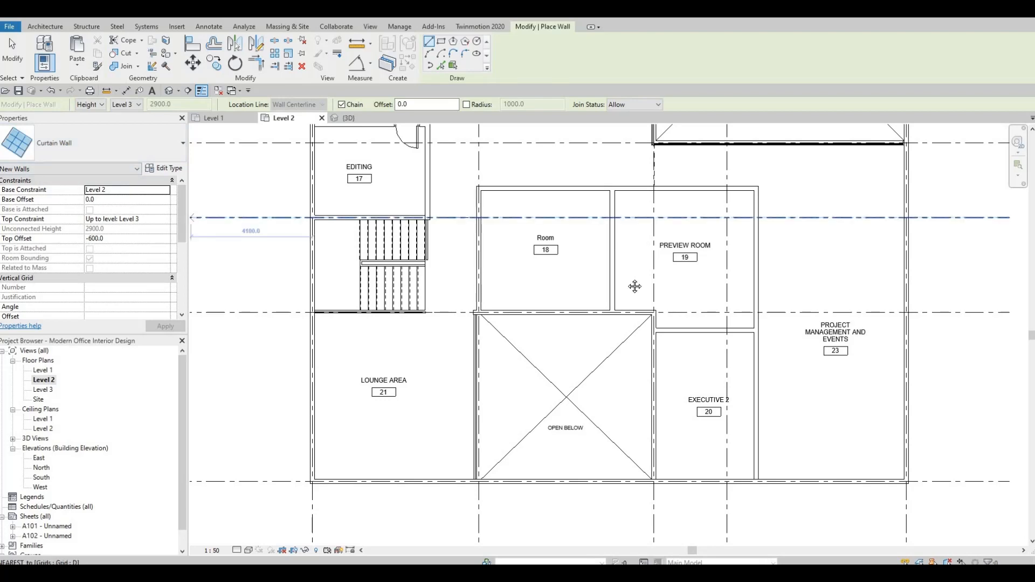
pyautogui.scroll(-3, 582, 259)
pyautogui.scroll(3, 457, 238)
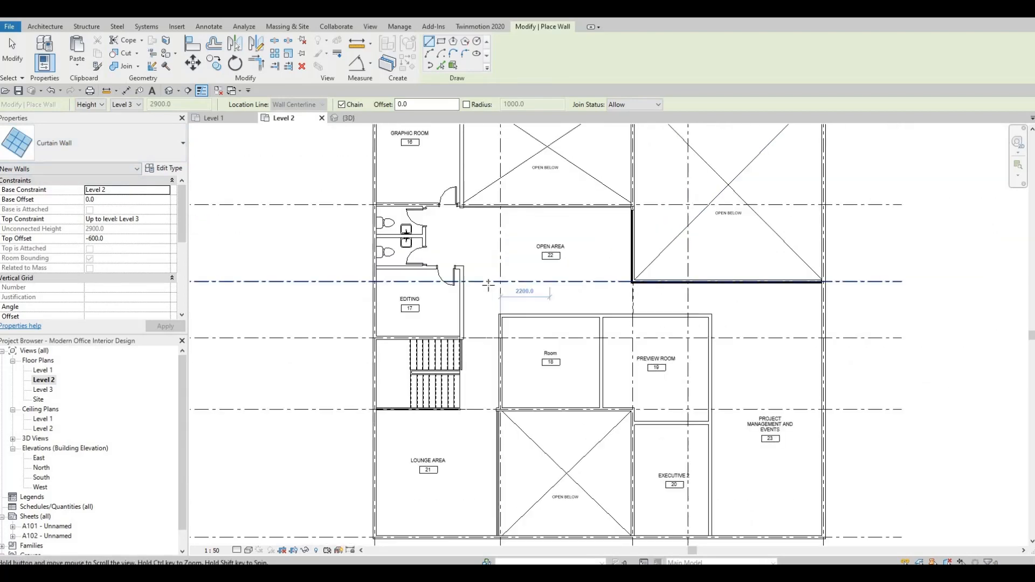
pyautogui.scroll(2, 456, 248)
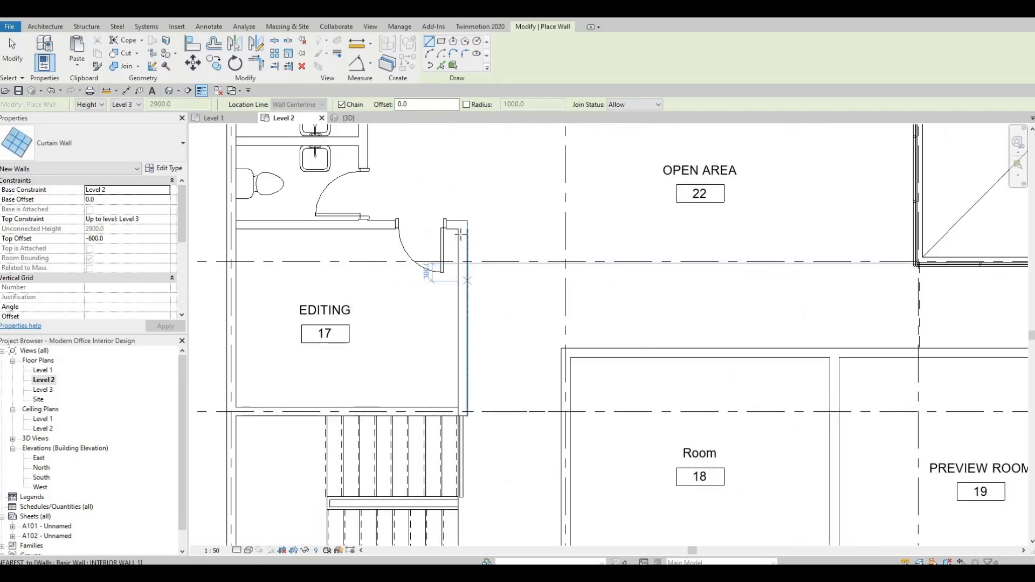
pyautogui.click(463, 229)
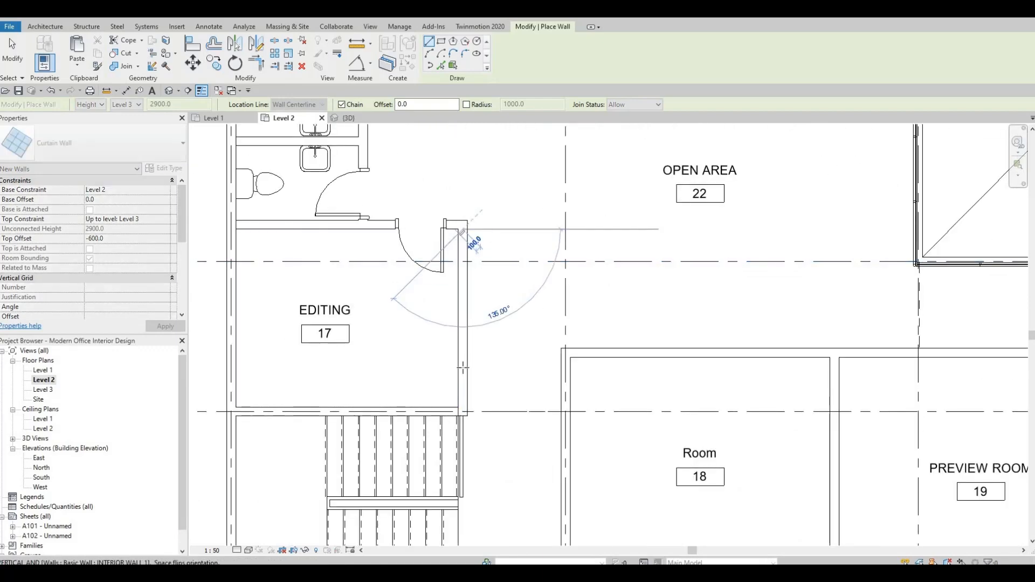
pyautogui.scroll(3, 462, 379)
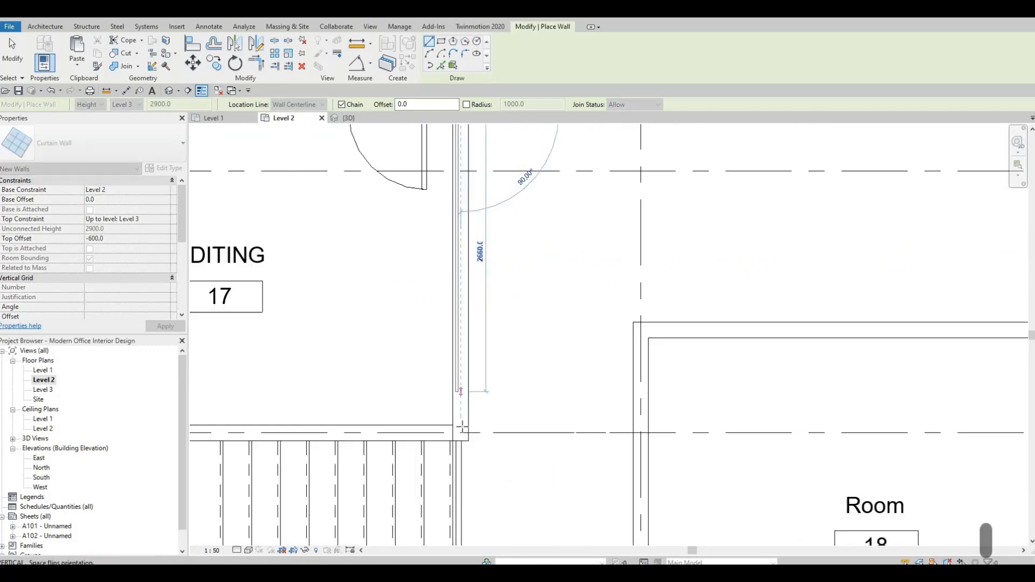
pyautogui.click(466, 391)
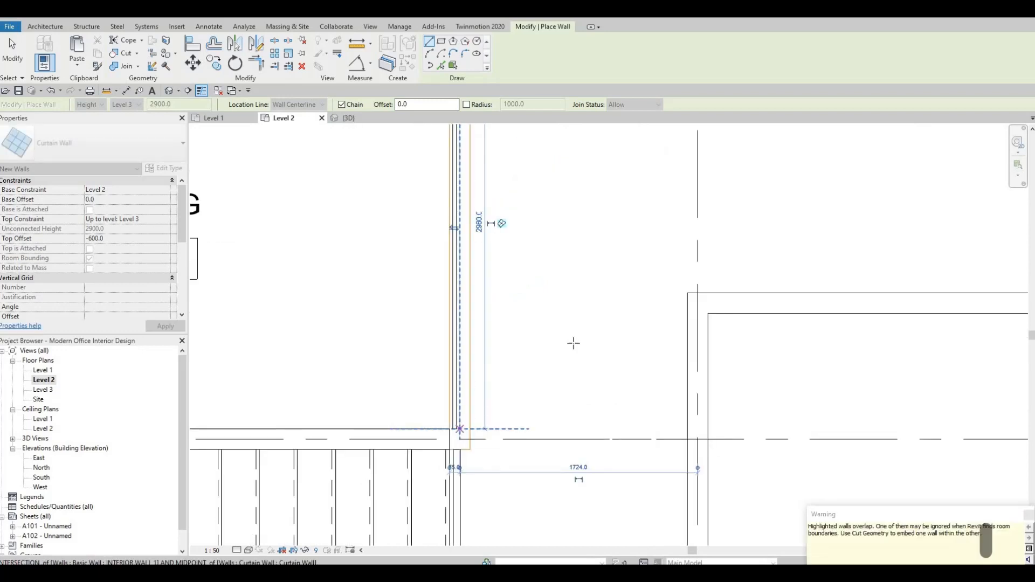
pyautogui.press('Escape')
# Draw a curtain wall along the top wall of room 18, from its west corner to its east corner
pyautogui.scroll(-2, 555, 347)
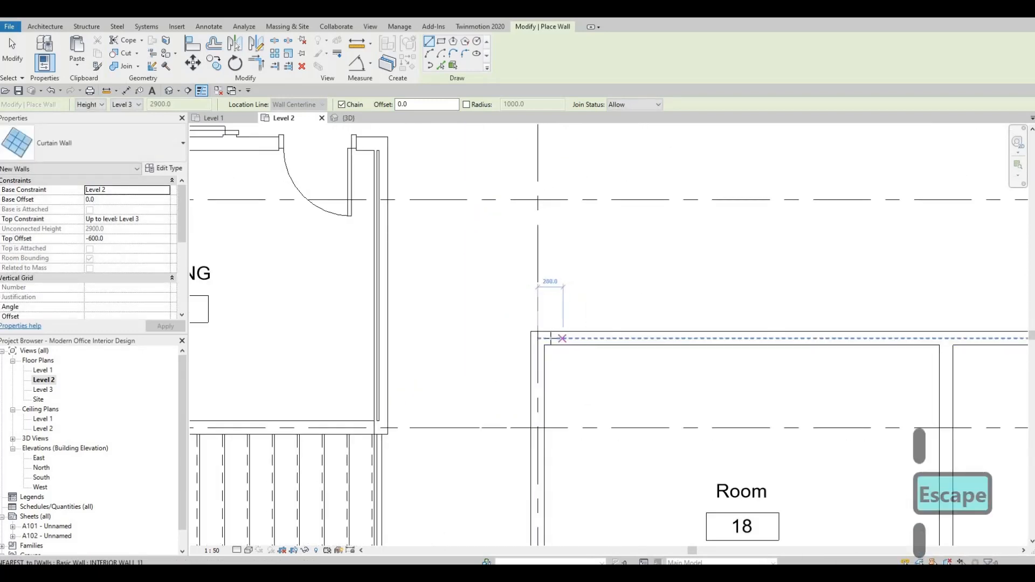
pyautogui.click(548, 338)
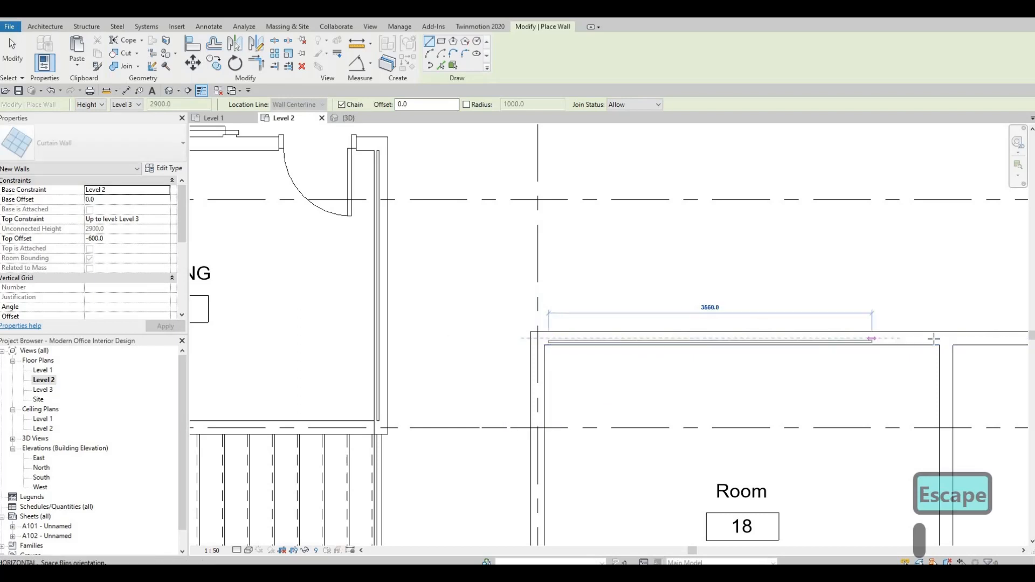
pyautogui.click(940, 350)
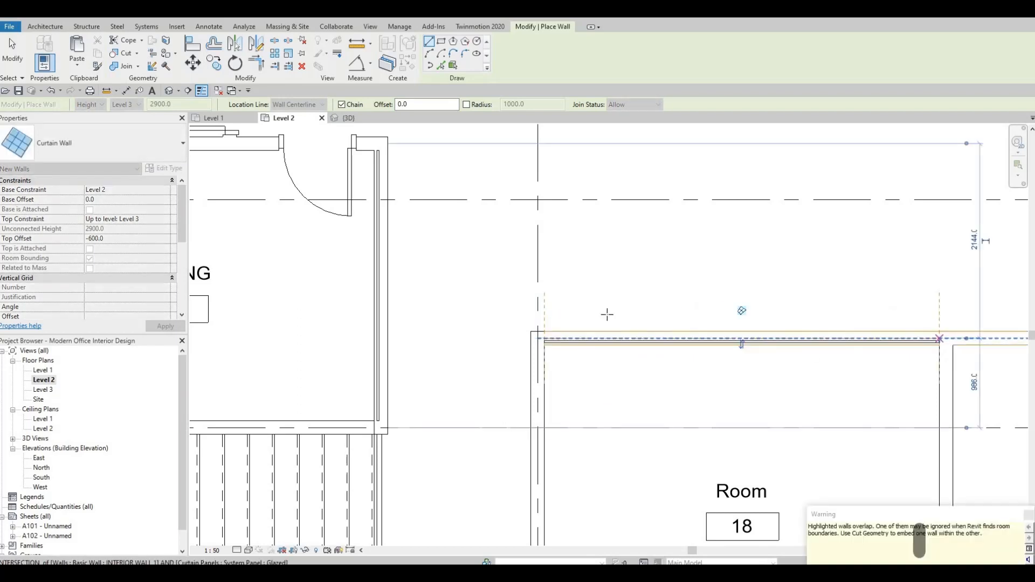
pyautogui.press('Escape')
# Draw a curtain wall about 4620 mm long along the top wall of the preview room
pyautogui.moveTo(997, 339); pyautogui.dragTo(670, 292, button='middle')
pyautogui.scroll(3, 669, 291)
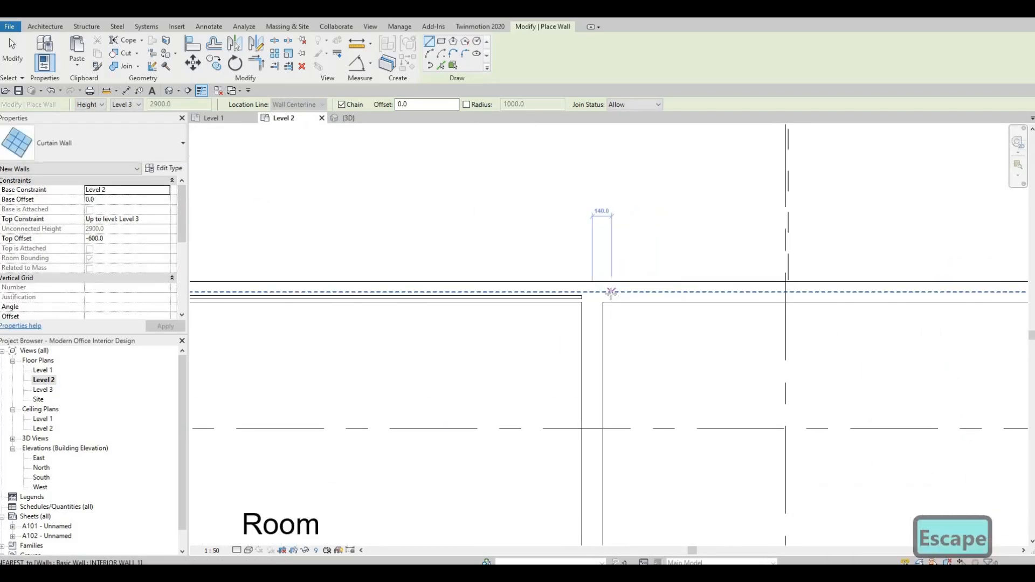
pyautogui.click(611, 292)
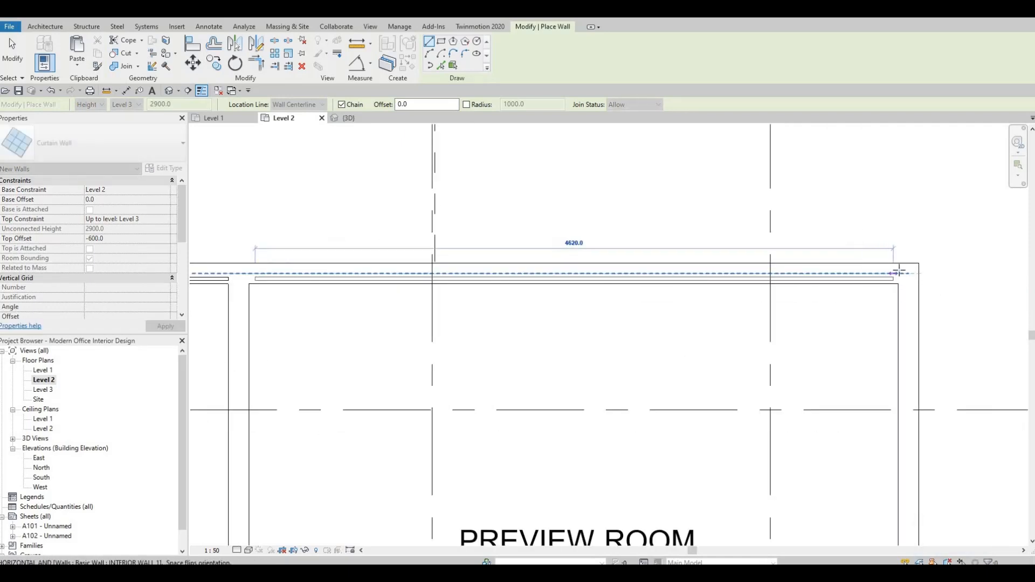
pyautogui.click(779, 280)
pyautogui.press('Escape')
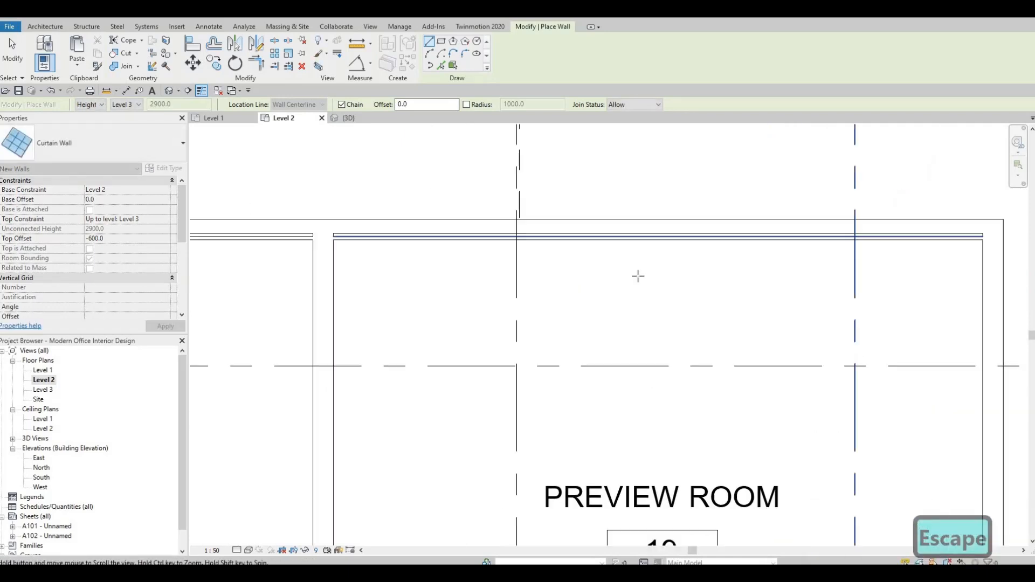
pyautogui.scroll(-2, 514, 280)
pyautogui.moveTo(515, 280); pyautogui.dragTo(610, 150, button='middle')
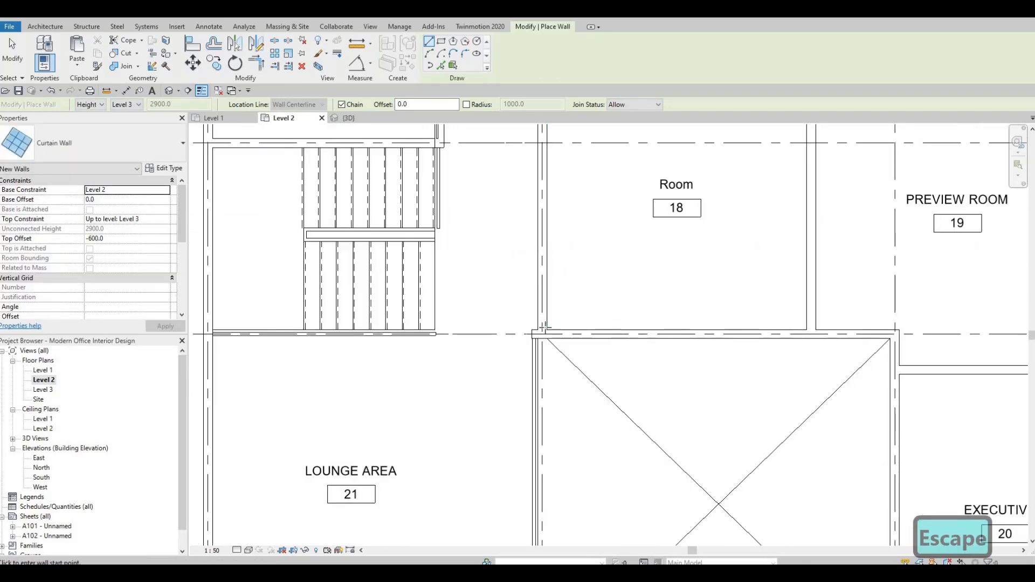
# Rename the tag label of room 18 as EXECUTIVE 1
pyautogui.scroll(3, 544, 327)
pyautogui.scroll(-4, 571, 310)
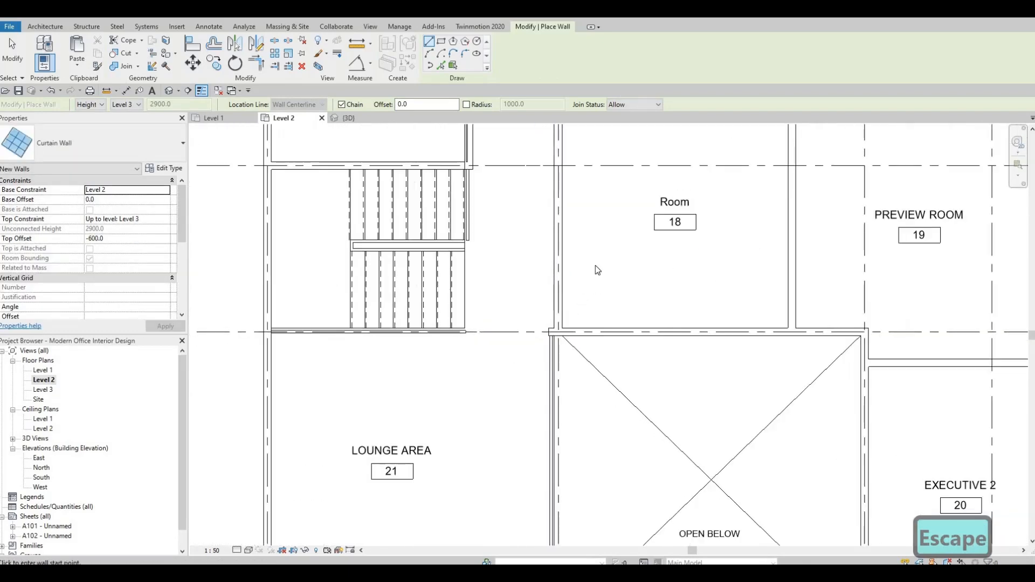
pyautogui.scroll(-1, 351, 399)
pyautogui.press('Escape')
pyautogui.press('Escape')
pyautogui.click(597, 251)
pyautogui.click(598, 251)
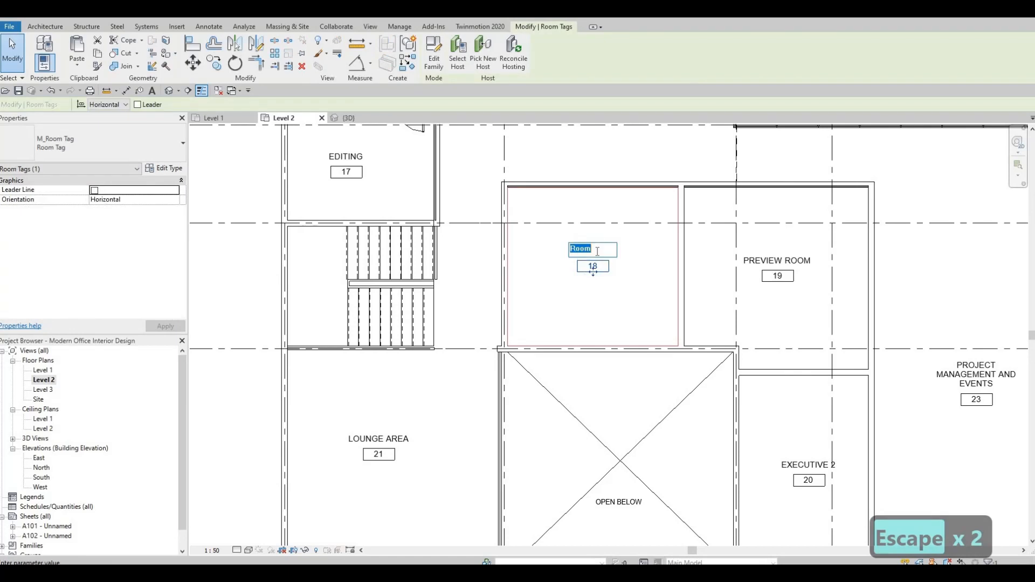
pyautogui.write('EXECUTIVE 1')
pyautogui.press('Escape')
pyautogui.press('Escape')
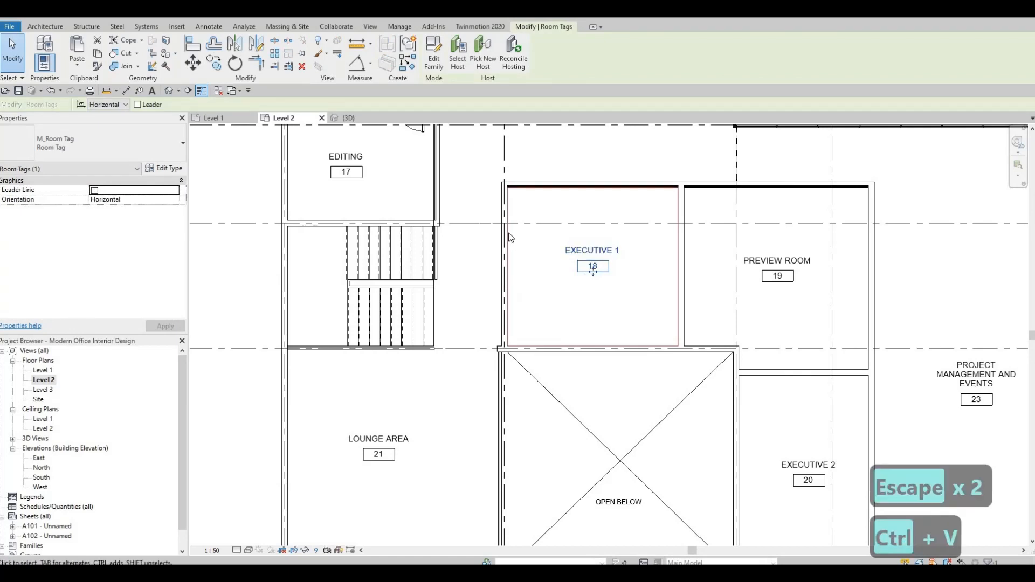
# Create a similar curtain wall along the west wall of Executive 1, from its bottom corner up to the top wall
pyautogui.scroll(1, 517, 173)
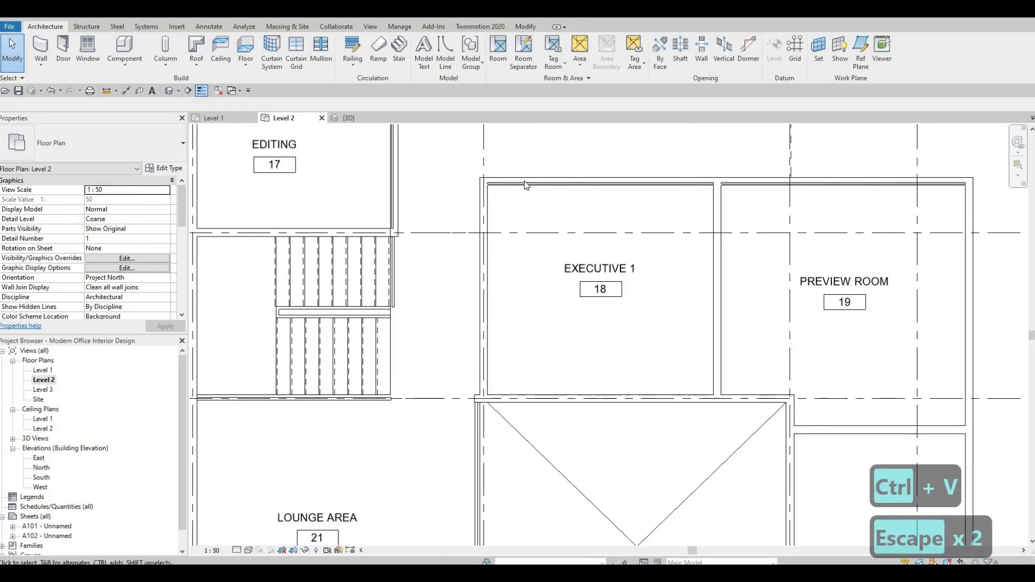
pyautogui.click(524, 181)
pyautogui.press('c')
pyautogui.press('s')
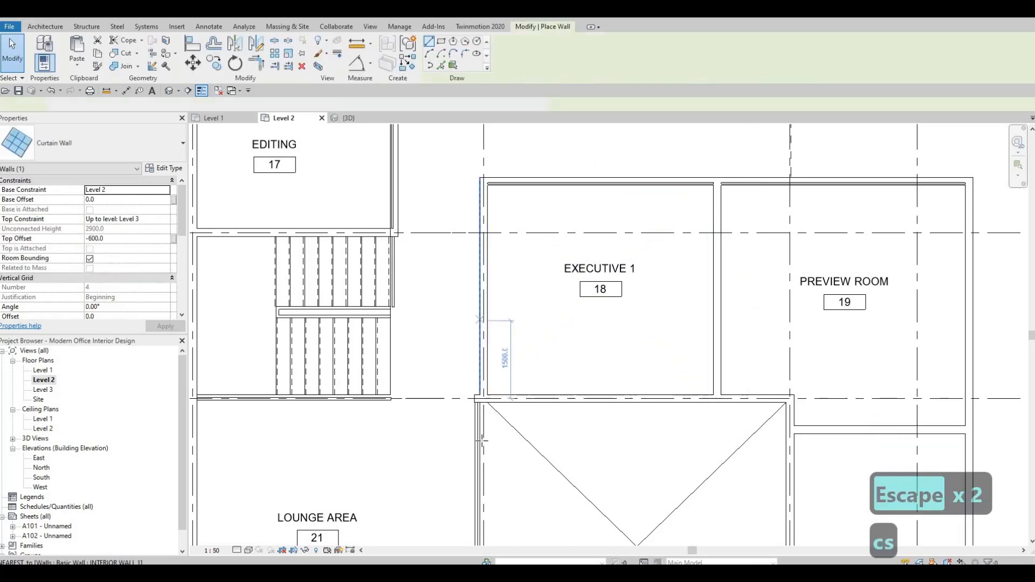
pyautogui.scroll(5, 494, 456)
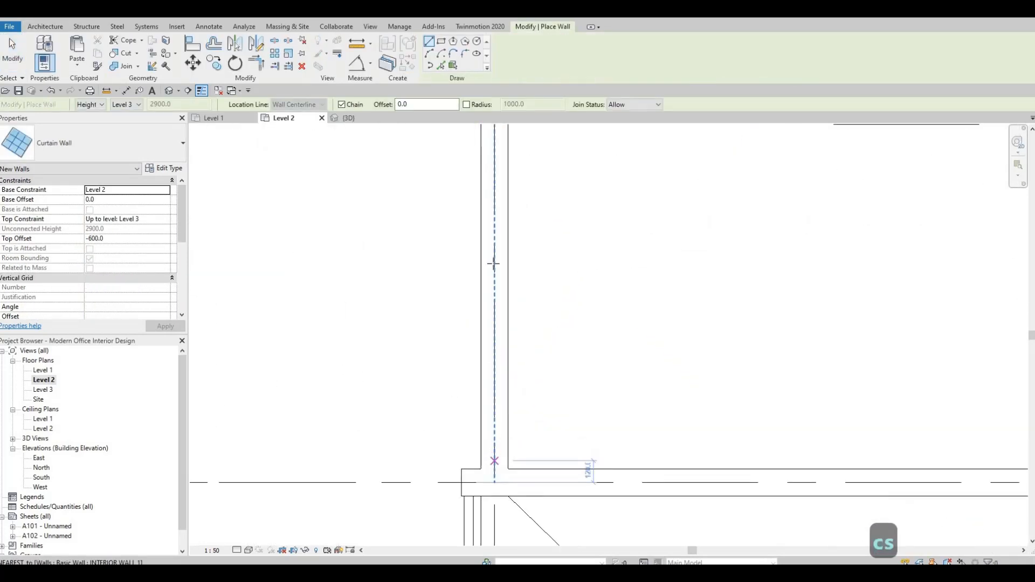
pyautogui.click(495, 461)
pyautogui.moveTo(448, 130); pyautogui.dragTo(423, 300, button='middle')
pyautogui.moveTo(430, 200); pyautogui.dragTo(391, 415, button='middle')
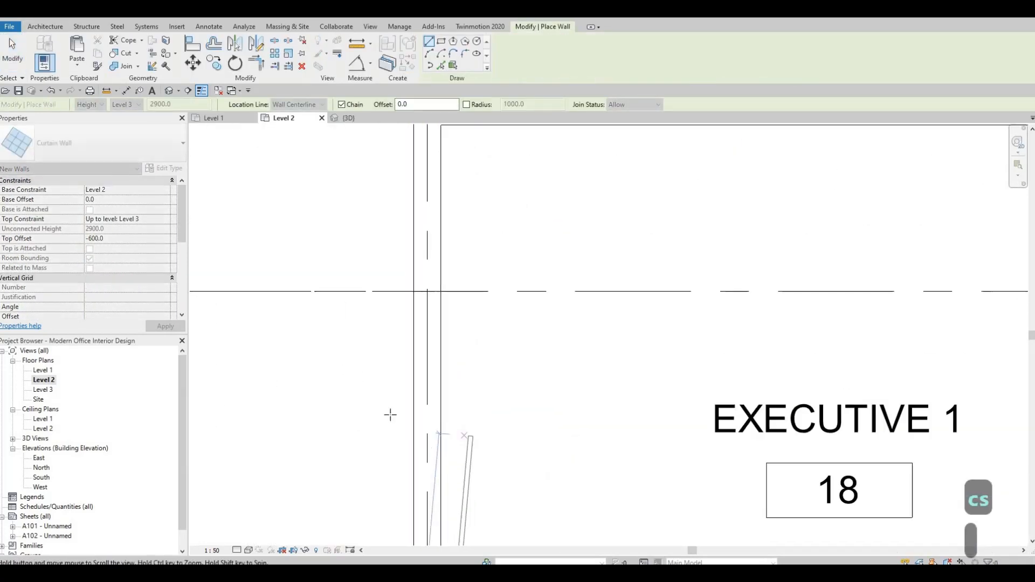
pyautogui.moveTo(430, 133); pyautogui.dragTo(412, 303, button='middle')
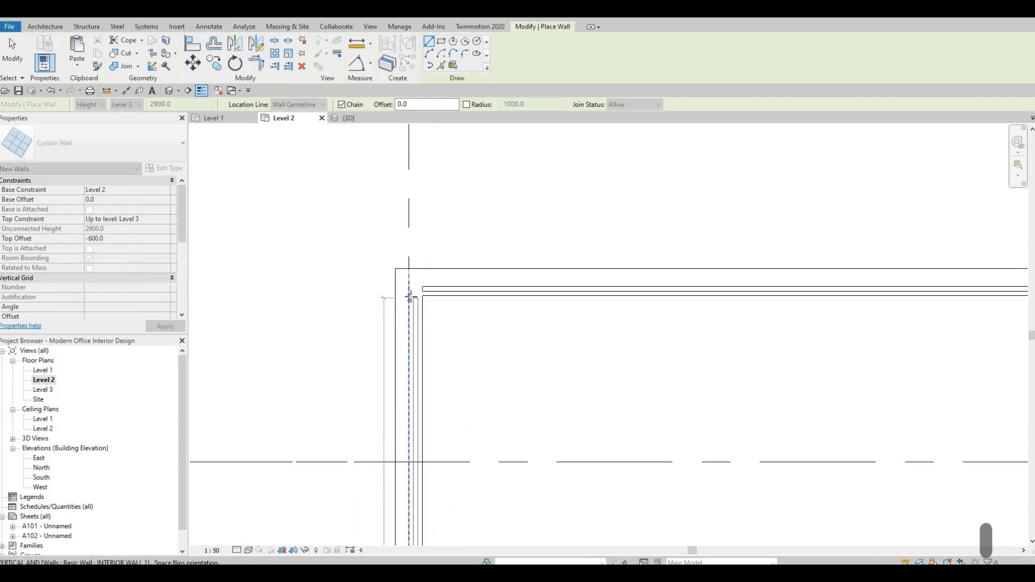
pyautogui.press('Escape')
# Draw a curtain wall about 3080 mm long down the preview room's east wall from its top corner
pyautogui.scroll(-5, 485, 203)
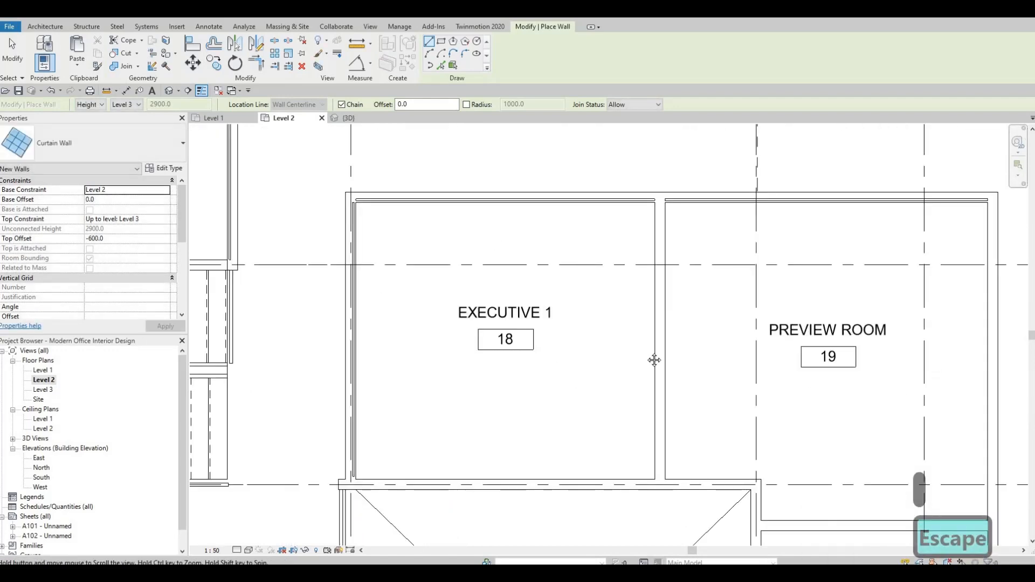
pyautogui.moveTo(739, 426); pyautogui.dragTo(617, 353, button='middle')
pyautogui.moveTo(675, 152); pyautogui.dragTo(663, 218, button='middle')
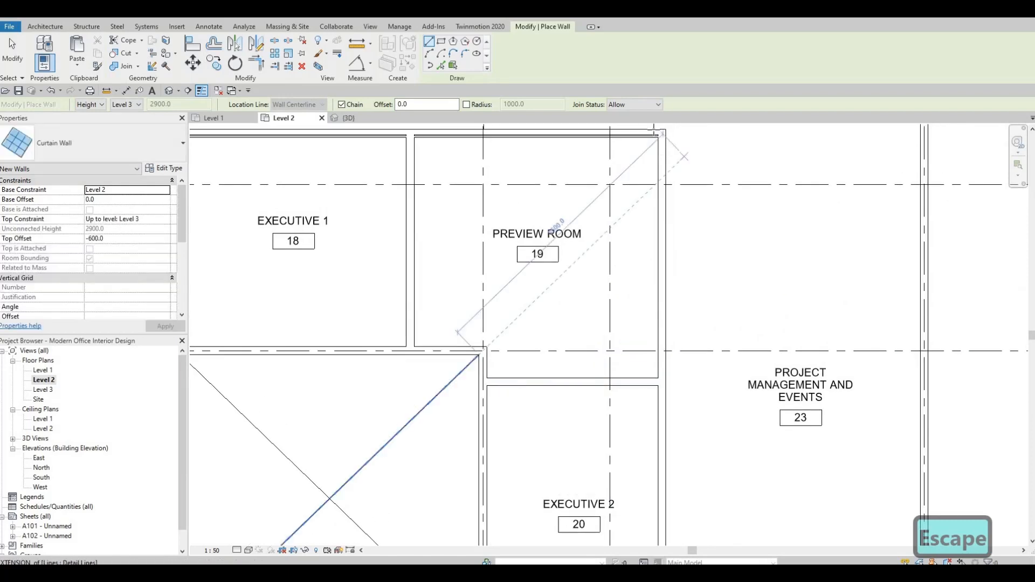
pyautogui.scroll(3, 680, 149)
pyautogui.scroll(2, 650, 129)
pyautogui.click(649, 131)
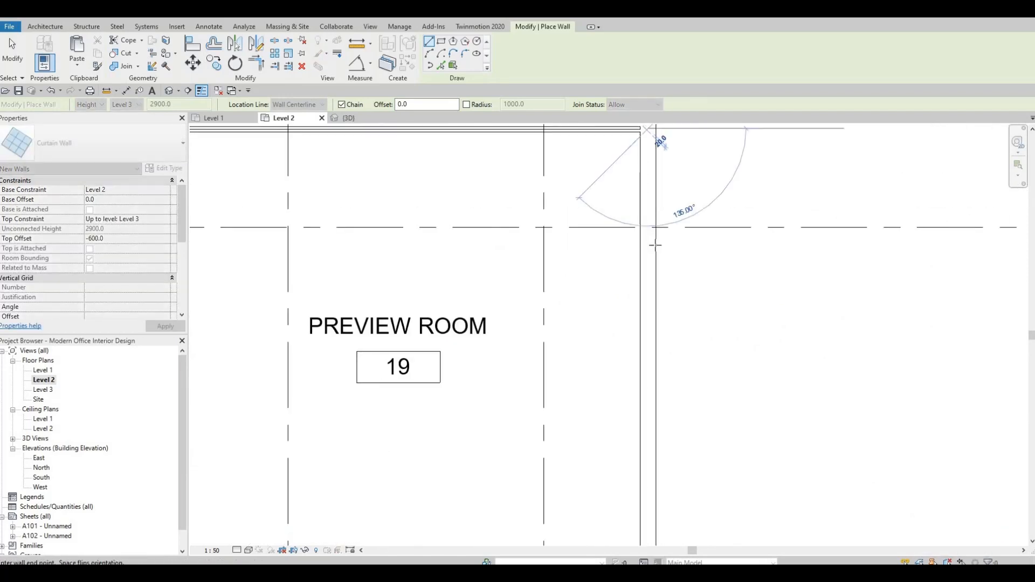
pyautogui.press('Escape')
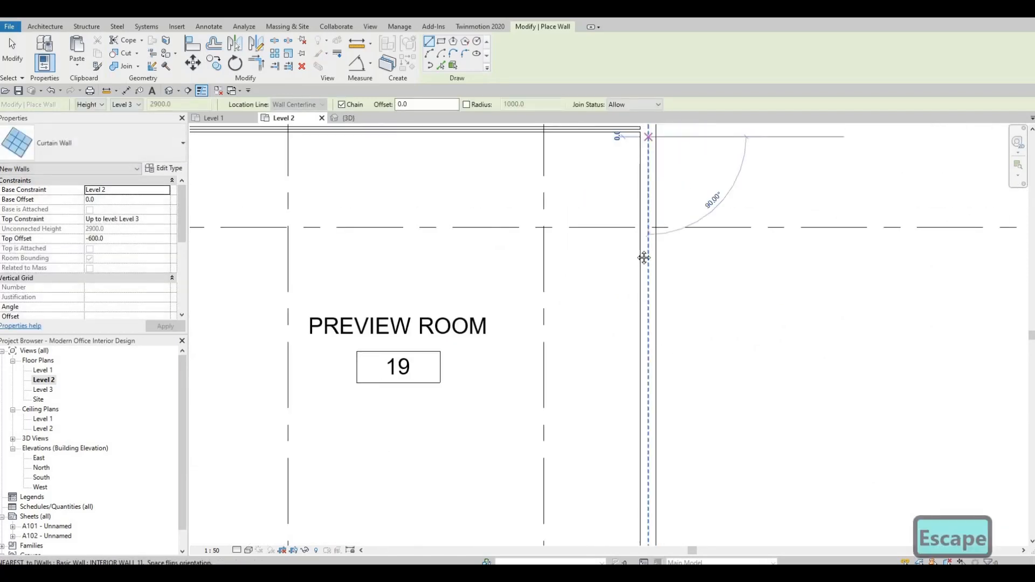
pyautogui.scroll(-1, 647, 454)
pyautogui.moveTo(647, 455); pyautogui.dragTo(625, 337, button='middle')
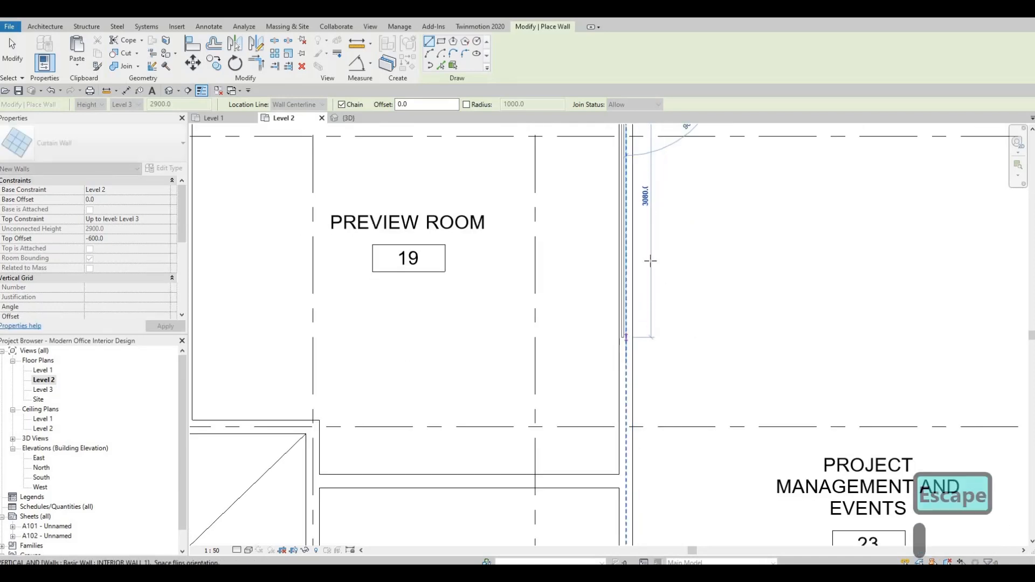
pyautogui.moveTo(631, 474); pyautogui.dragTo(657, 335, button='middle')
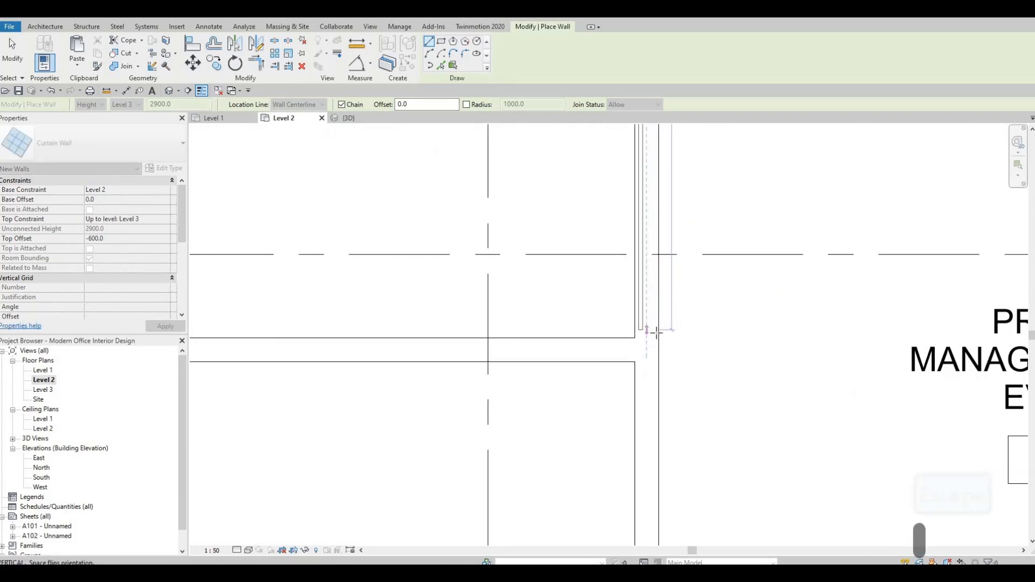
pyautogui.press('Escape')
# Draw a curtain wall about 4900 mm long down Executive 2's east side to the building's south wall
pyautogui.moveTo(645, 372); pyautogui.dragTo(629, 261, button='middle')
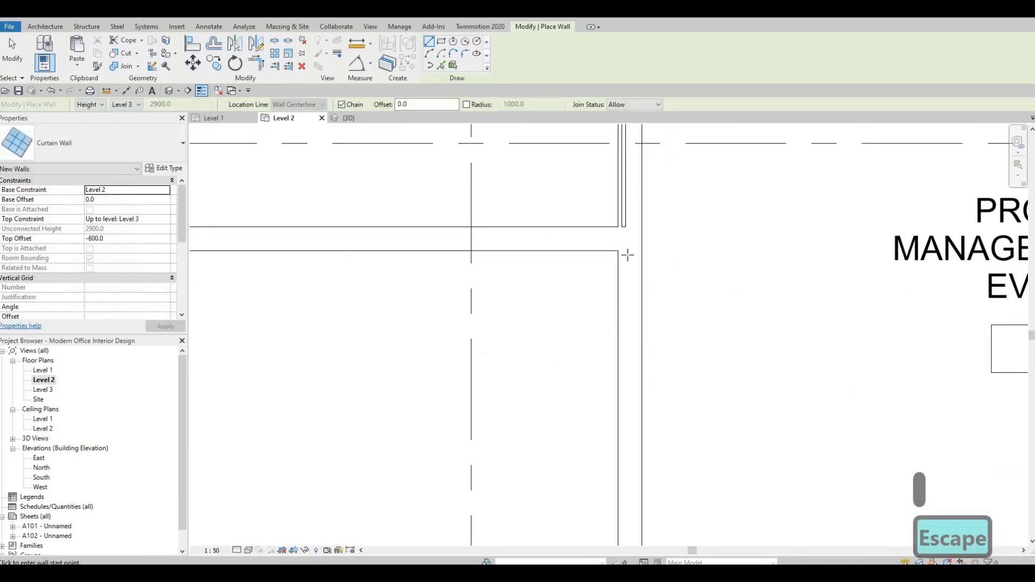
pyautogui.press('space')
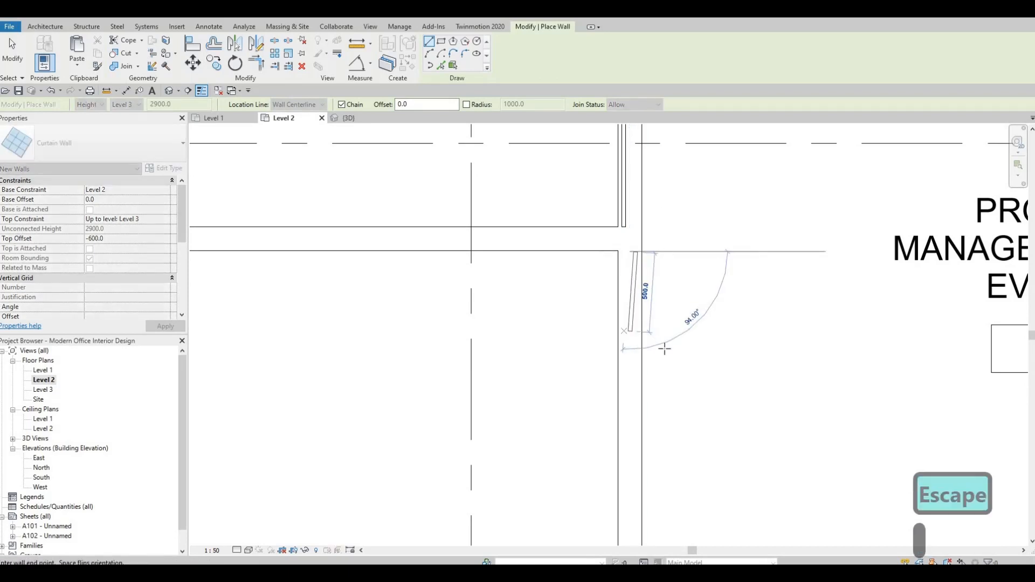
pyautogui.moveTo(663, 347); pyautogui.dragTo(686, 194, button='middle')
pyautogui.scroll(-3, 655, 393)
pyautogui.moveTo(671, 464); pyautogui.dragTo(690, 330, button='middle')
pyautogui.scroll(-1, 681, 413)
pyautogui.moveTo(683, 415); pyautogui.dragTo(664, 264, button='middle')
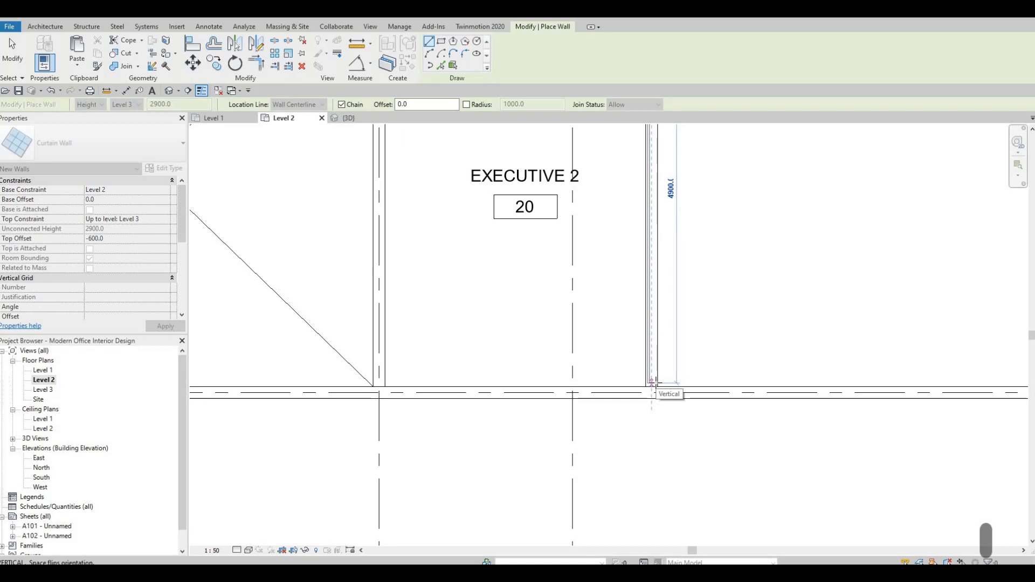
pyautogui.press('Escape')
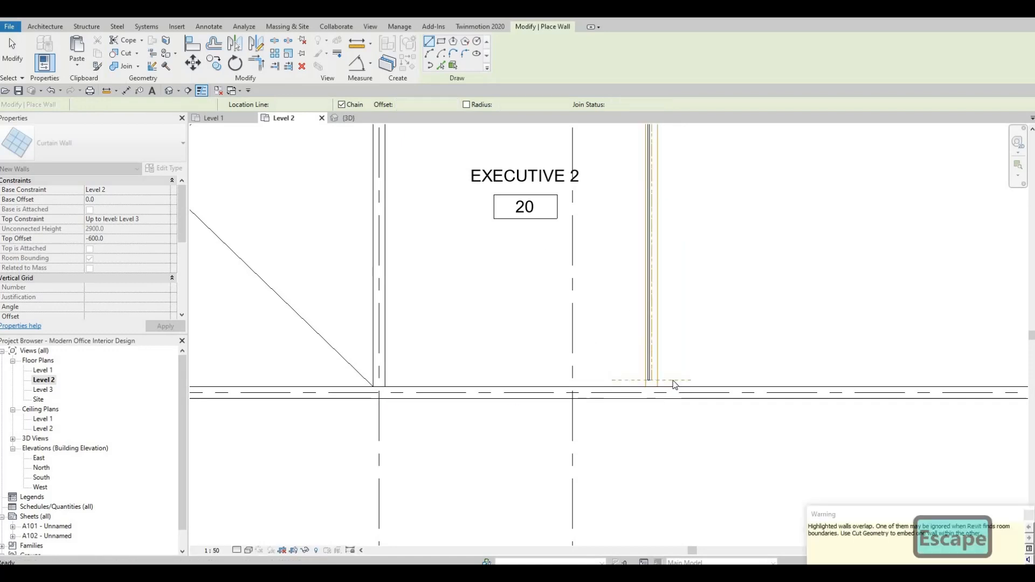
# Draw a curtain wall about 4120 mm long along the wall between Executive 1 and the open-below area
pyautogui.scroll(-2, 584, 266)
pyautogui.moveTo(584, 265); pyautogui.dragTo(705, 348, button='middle')
pyautogui.scroll(-2, 532, 233)
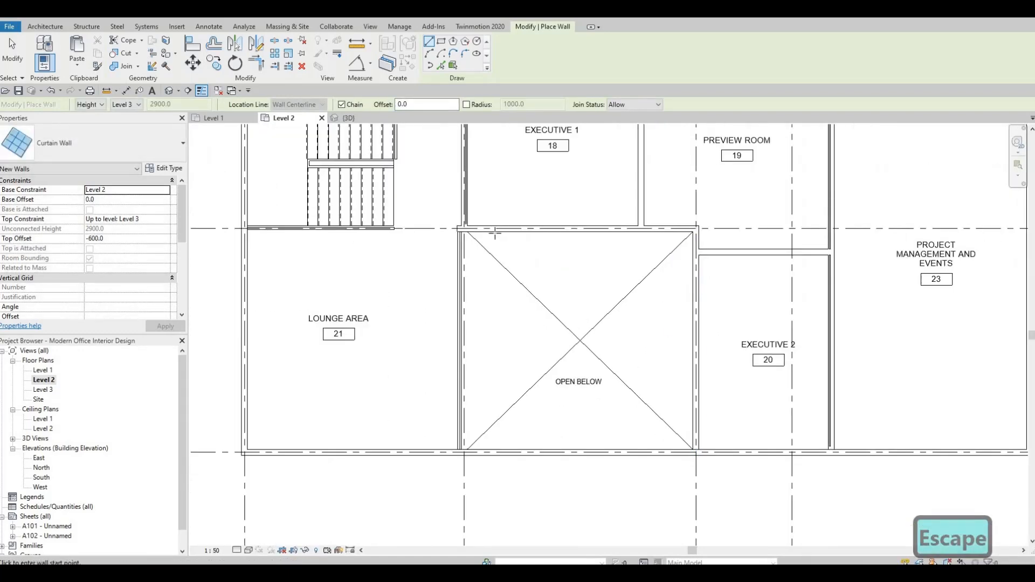
pyautogui.scroll(5, 451, 224)
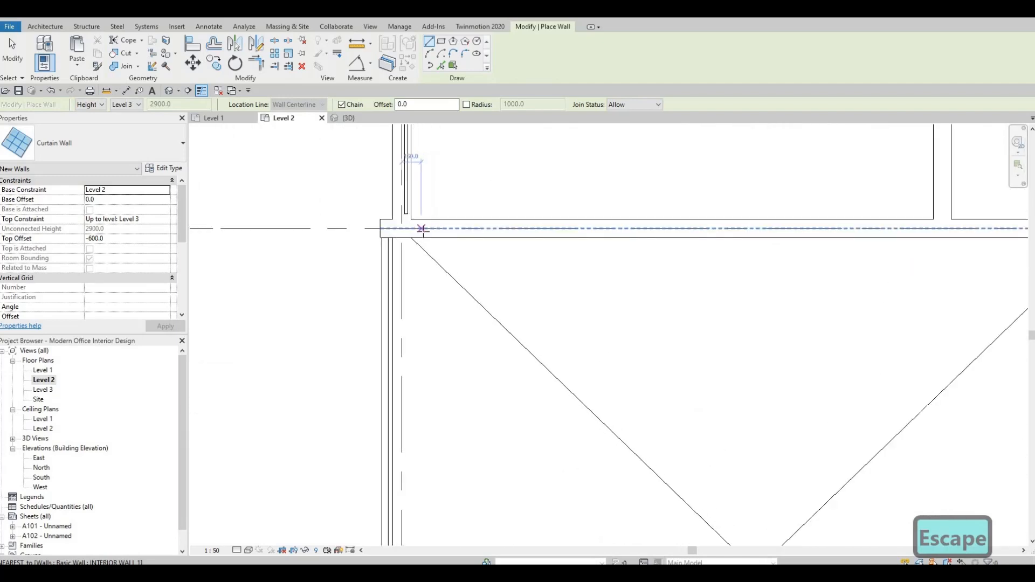
pyautogui.click(418, 228)
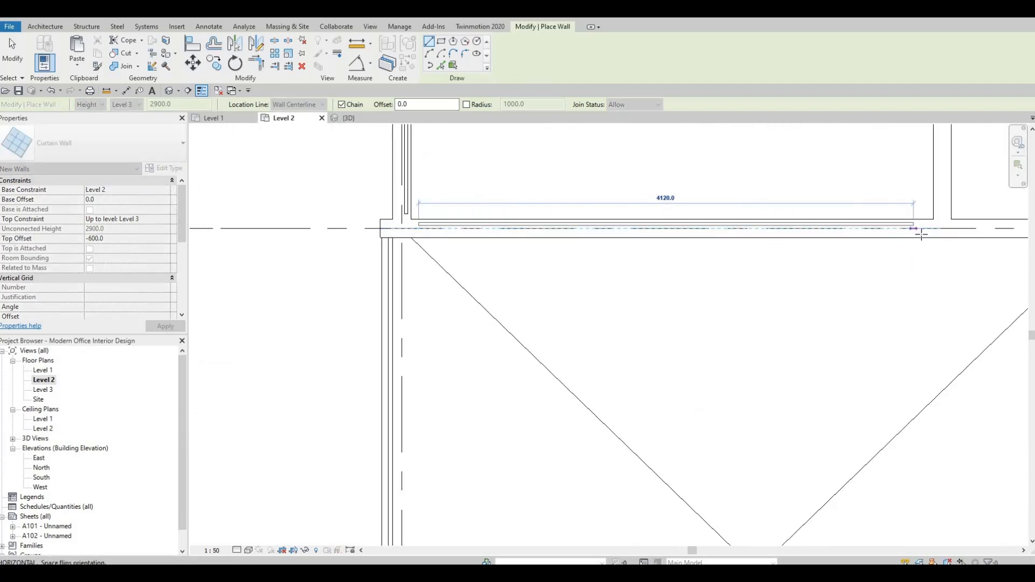
pyautogui.click(934, 228)
pyautogui.moveTo(981, 266); pyautogui.dragTo(503, 279, button='middle')
pyautogui.press('Escape')
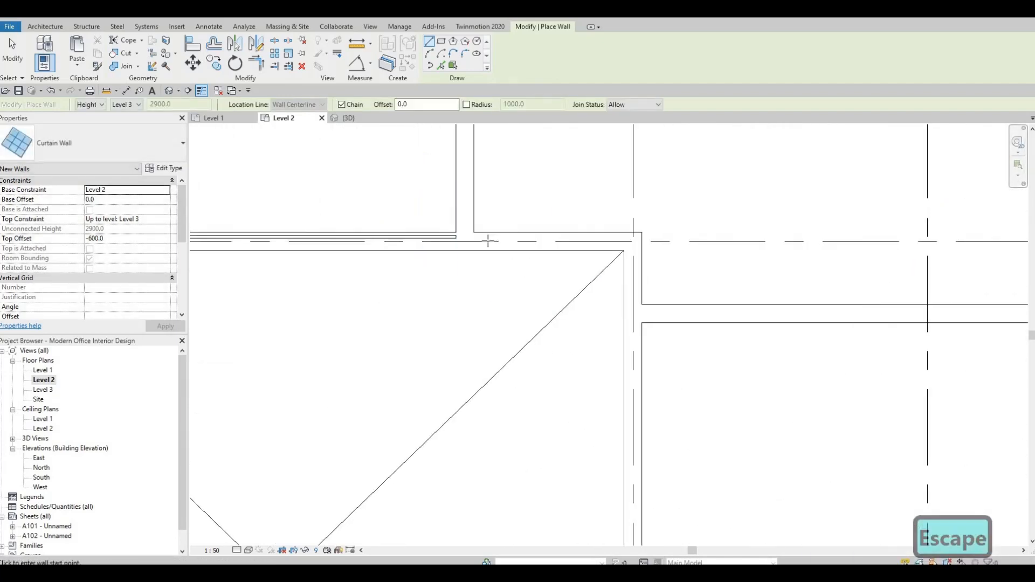
# Draw a curtain wall about 1000 mm long along the remaining top wall of the open-below area beneath the preview room
pyautogui.click(488, 241)
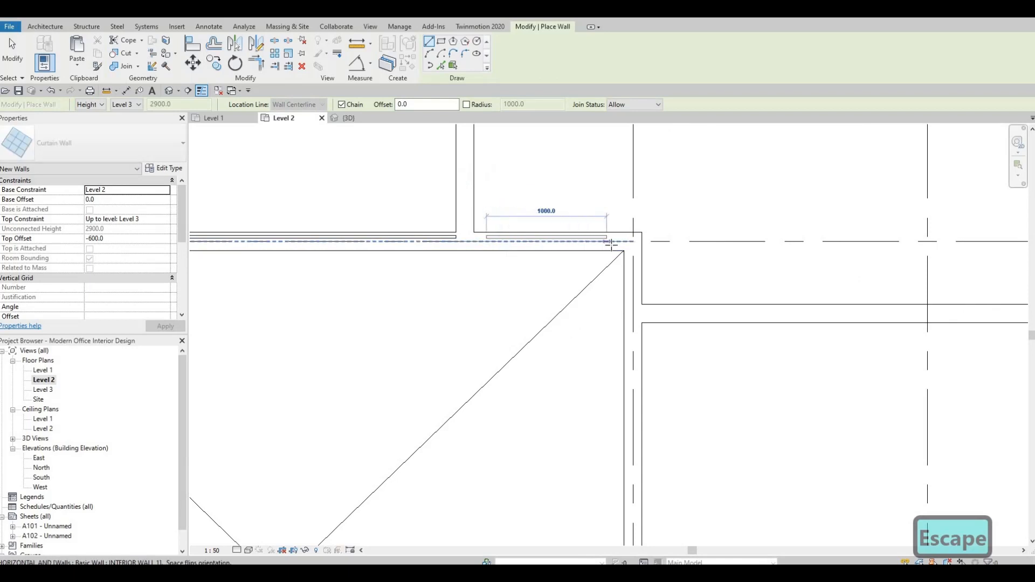
pyautogui.press('Escape')
pyautogui.moveTo(629, 329); pyautogui.dragTo(607, 153, button='middle')
pyautogui.moveTo(605, 295); pyautogui.dragTo(593, 162, button='middle')
pyautogui.scroll(-1, 604, 226)
pyautogui.moveTo(594, 397); pyautogui.dragTo(554, 365, button='middle')
pyautogui.click(596, 409)
pyautogui.press('Escape')
pyautogui.press('Escape')
pyautogui.scroll(-2, 563, 289)
pyautogui.scroll(-3, 554, 365)
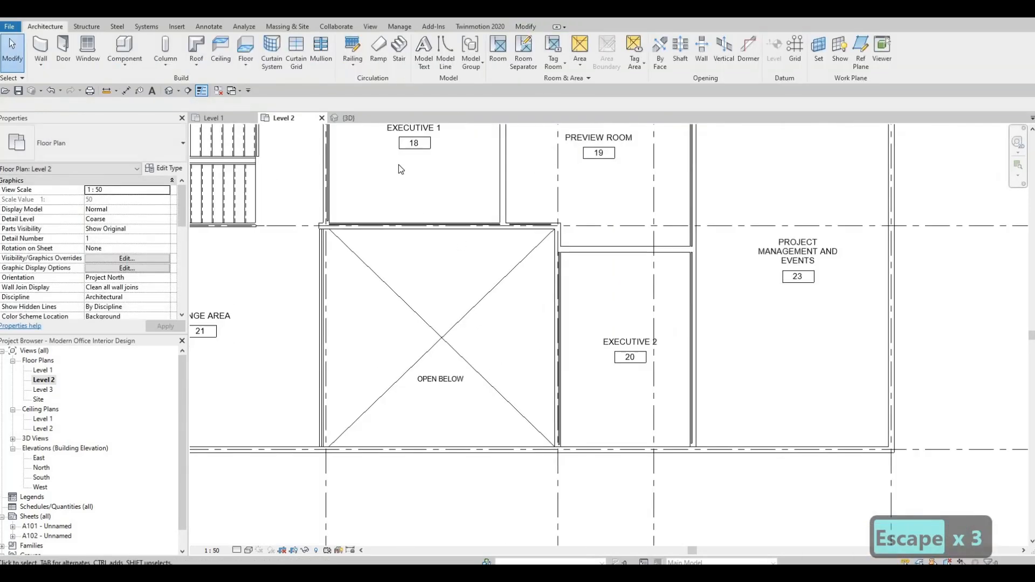
pyautogui.press('Escape')
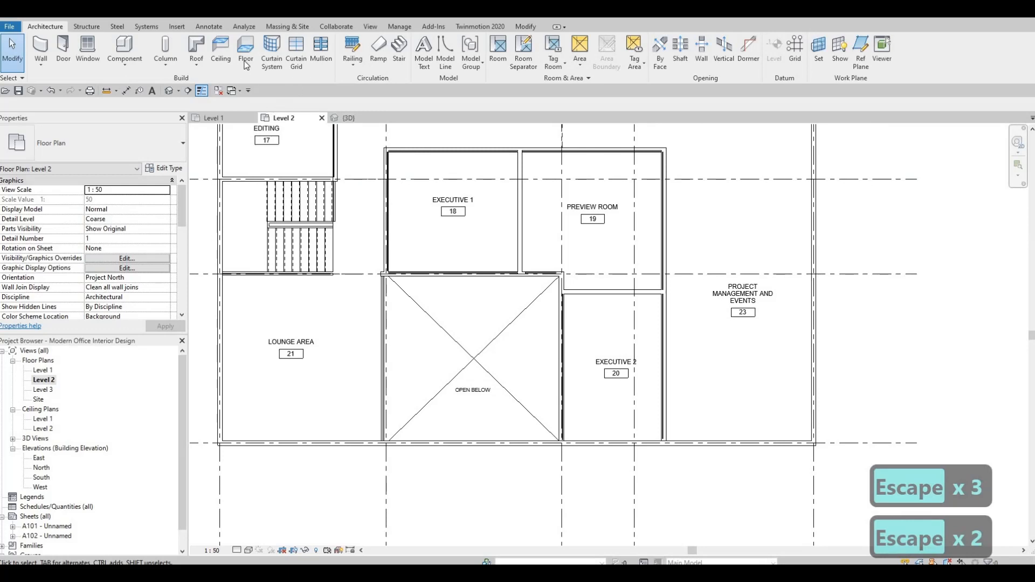
# Embed the curtain walls into Executive 1's host walls with Cut Geometry
pyautogui.click(527, 26)
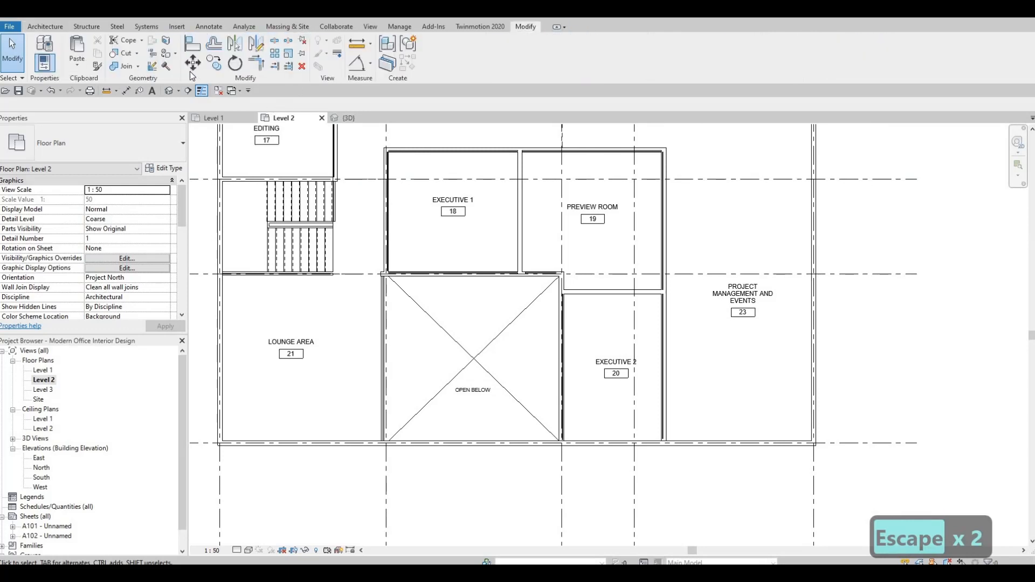
pyautogui.click(124, 53)
pyautogui.scroll(3, 387, 162)
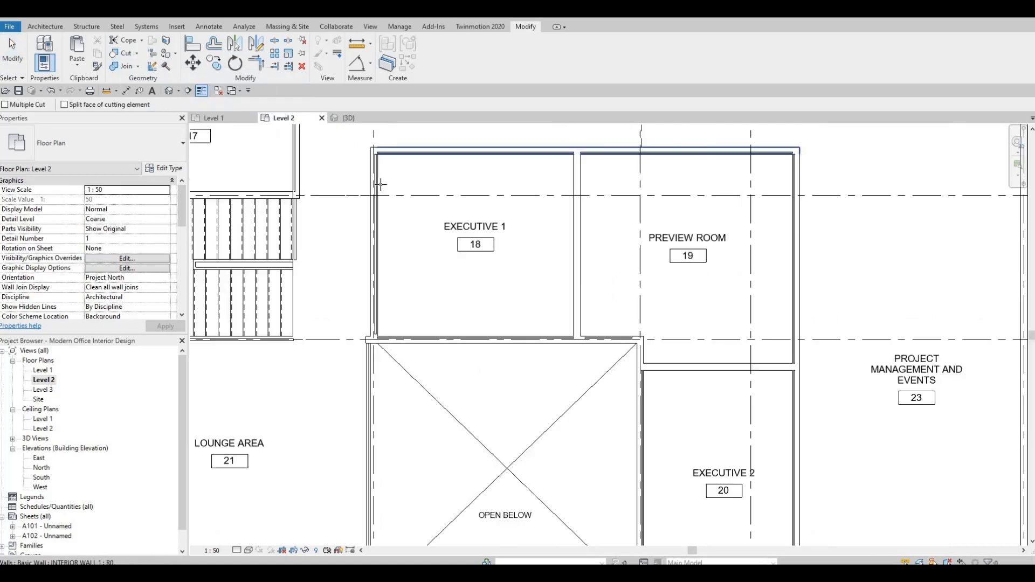
pyautogui.click(392, 186)
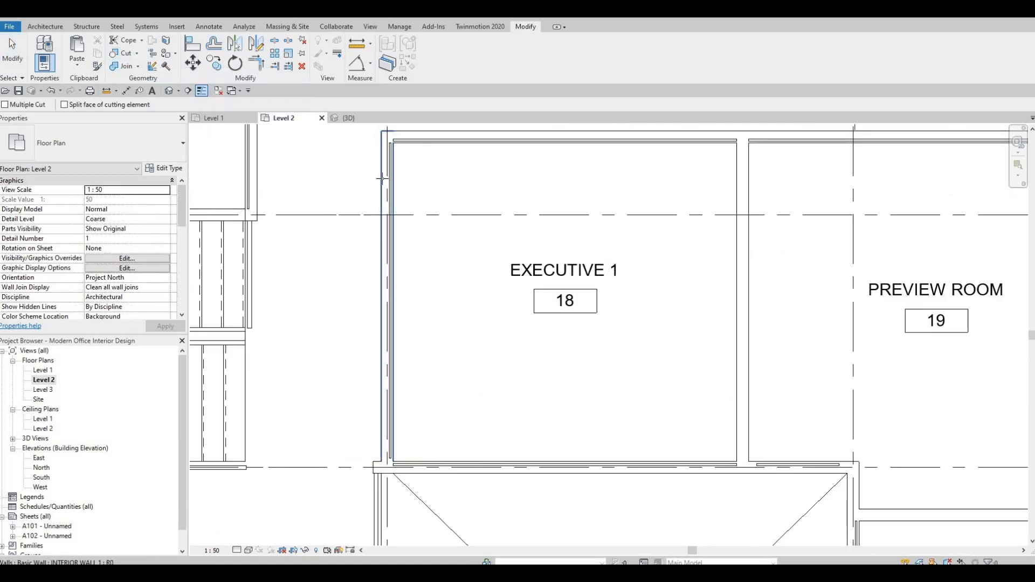
pyautogui.click(472, 131)
pyautogui.click(499, 142)
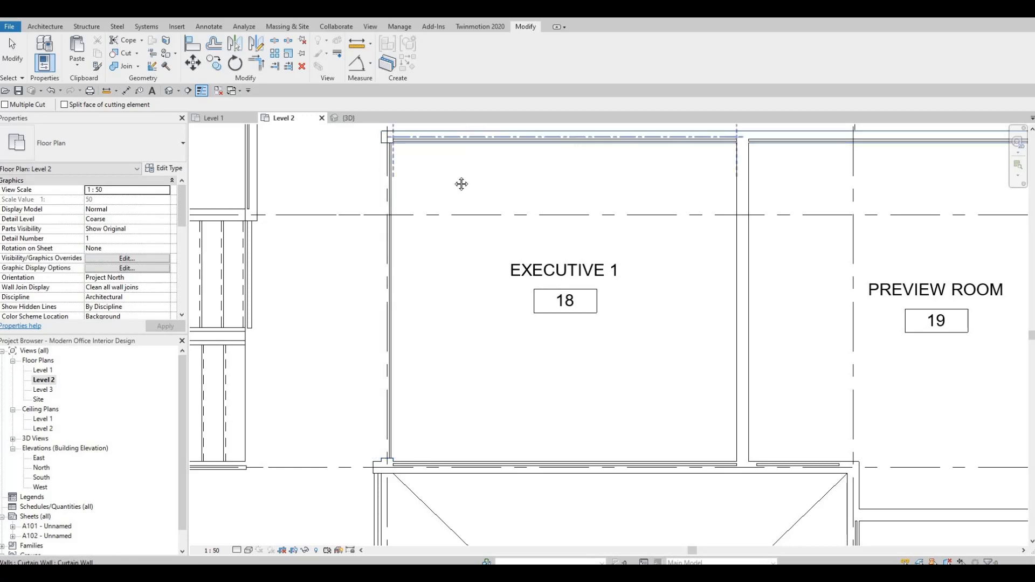
pyautogui.moveTo(461, 184); pyautogui.dragTo(395, 187, button='middle')
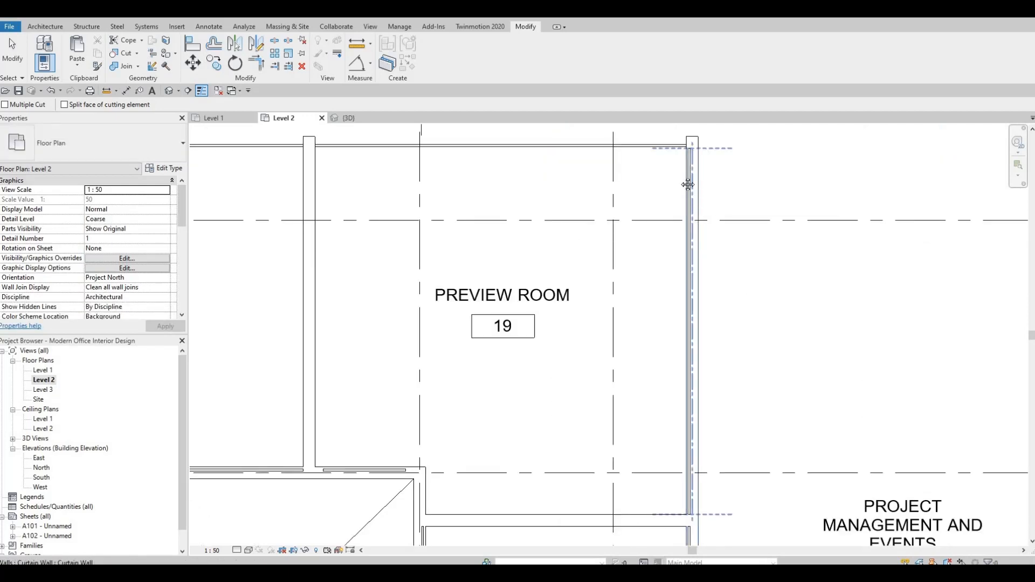
# Inspect the curtain walls around Executive 2 and the open-below area, then leave Cut Geometry
pyautogui.moveTo(701, 490); pyautogui.dragTo(620, 294, button='middle')
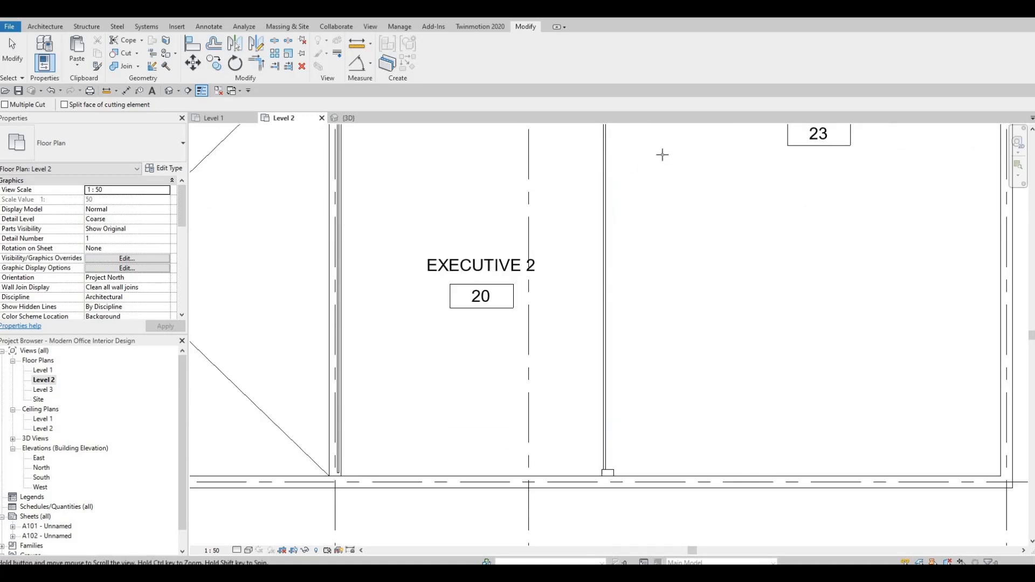
pyautogui.scroll(-3, 664, 155)
pyautogui.scroll(-1, 593, 223)
pyautogui.moveTo(593, 223); pyautogui.dragTo(600, 277, button='middle')
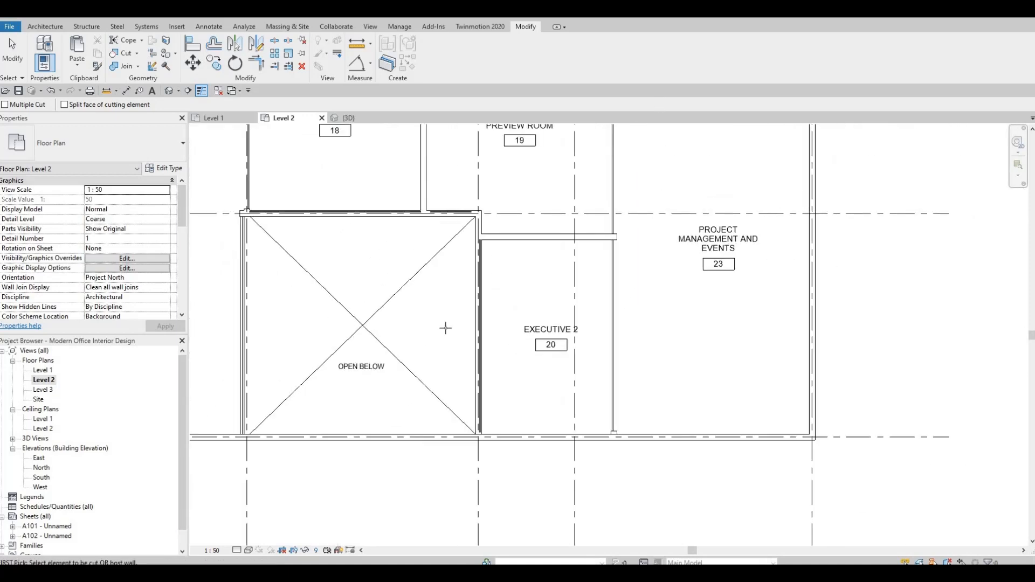
pyautogui.moveTo(479, 276); pyautogui.dragTo(557, 281, button='middle')
pyautogui.scroll(2, 556, 281)
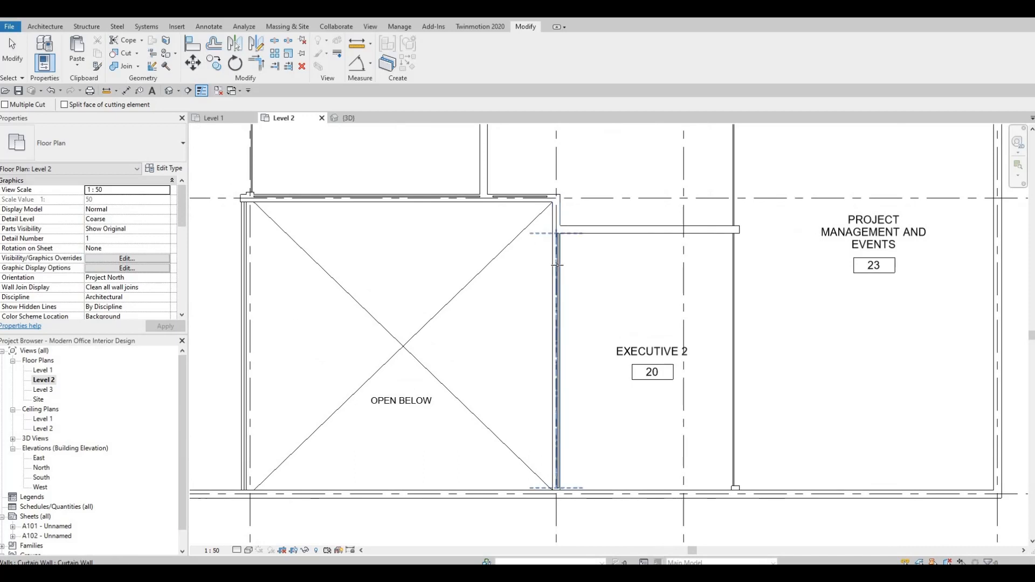
pyautogui.scroll(2, 529, 199)
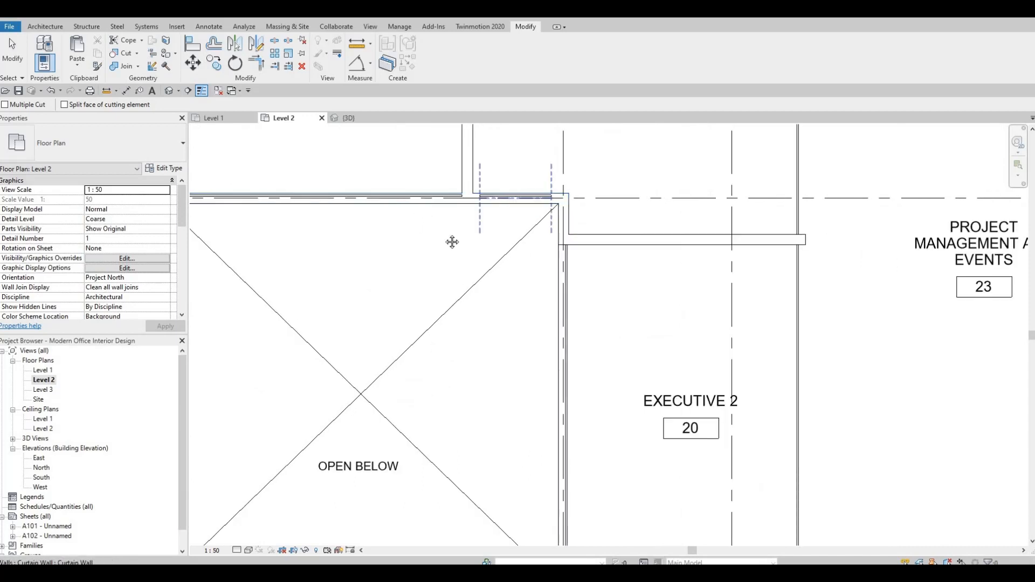
pyautogui.moveTo(359, 202); pyautogui.dragTo(572, 242, button='middle')
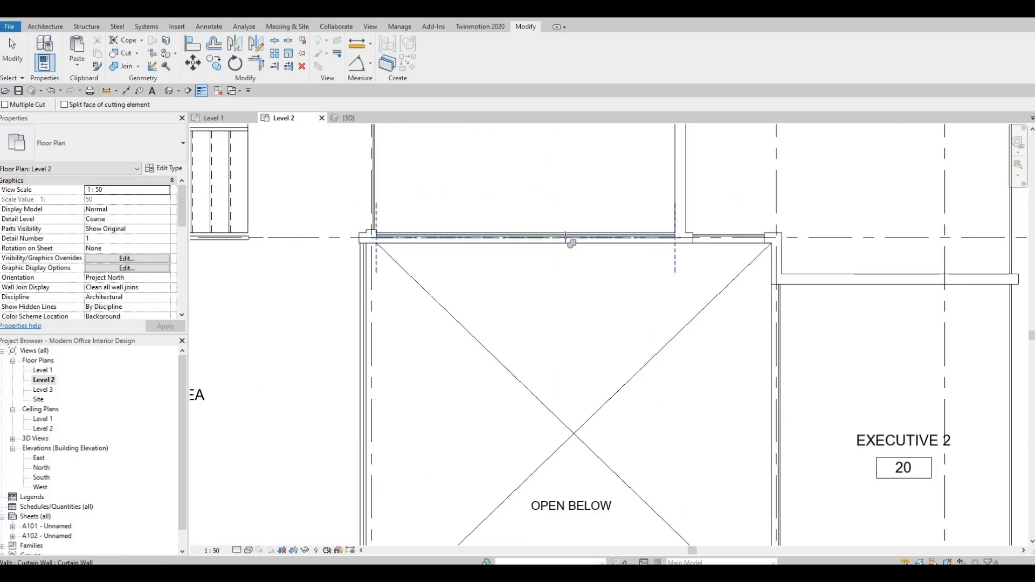
pyautogui.scroll(4, 674, 239)
pyautogui.press('Escape')
pyautogui.press('Escape')
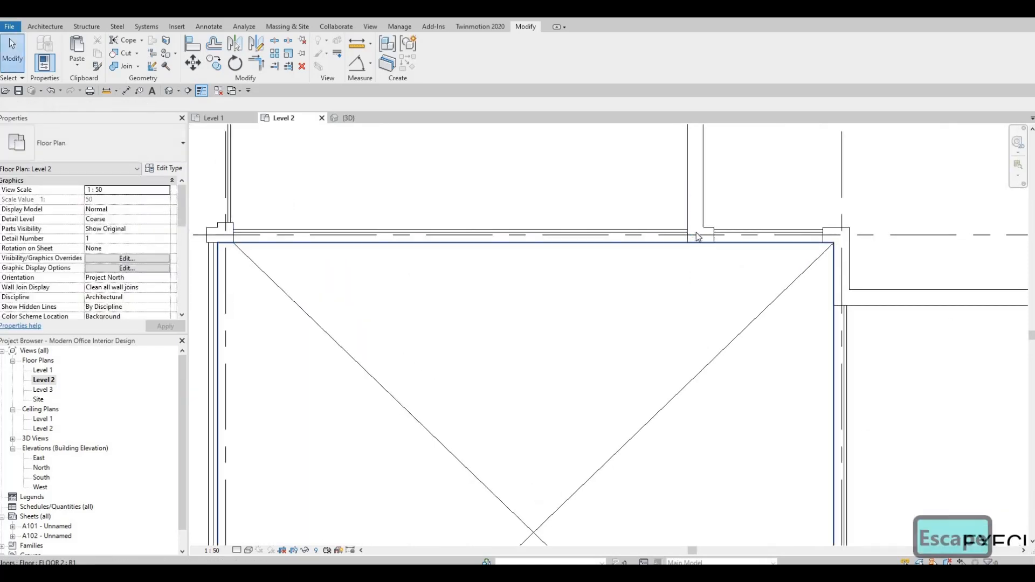
# Examine the overlapping wall, curtain wall and room separation line at the open-below area's upper corner beside Executive 2
pyautogui.click(695, 237)
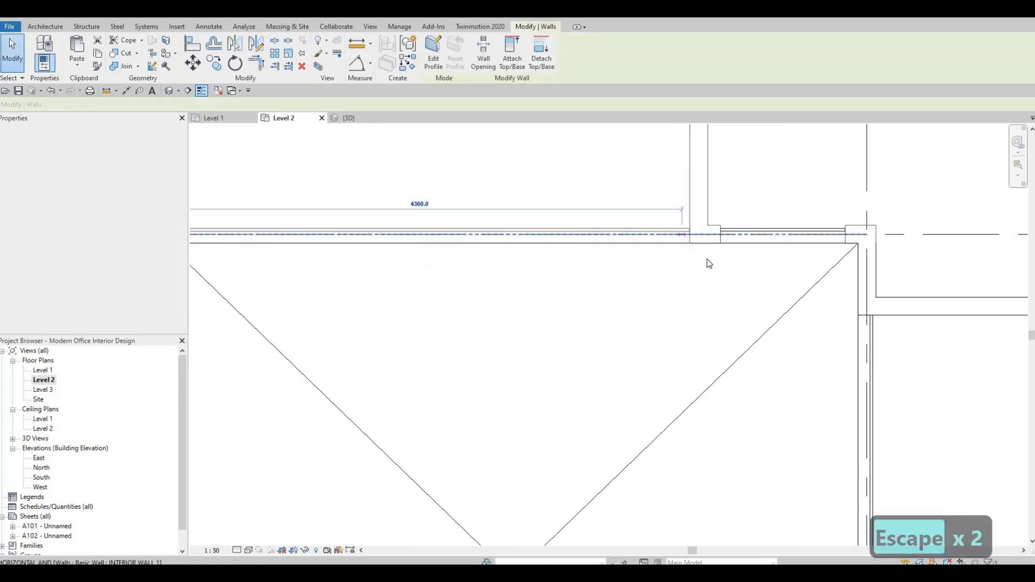
pyautogui.click(681, 235)
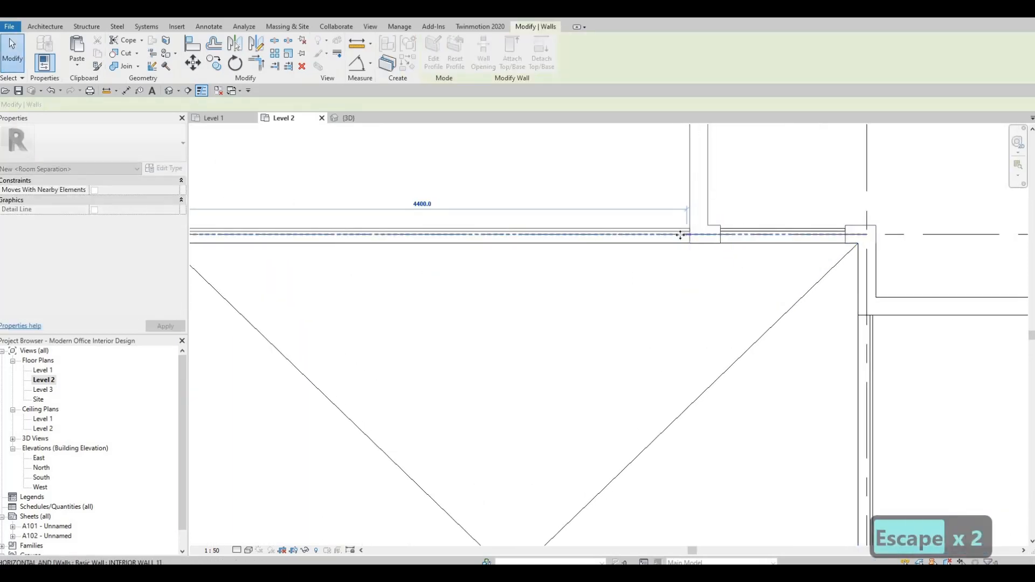
pyautogui.moveTo(692, 234)
pyautogui.mouseDown()
pyautogui.moveTo(678, 235)
pyautogui.moveTo(689, 245)
pyautogui.mouseUp()
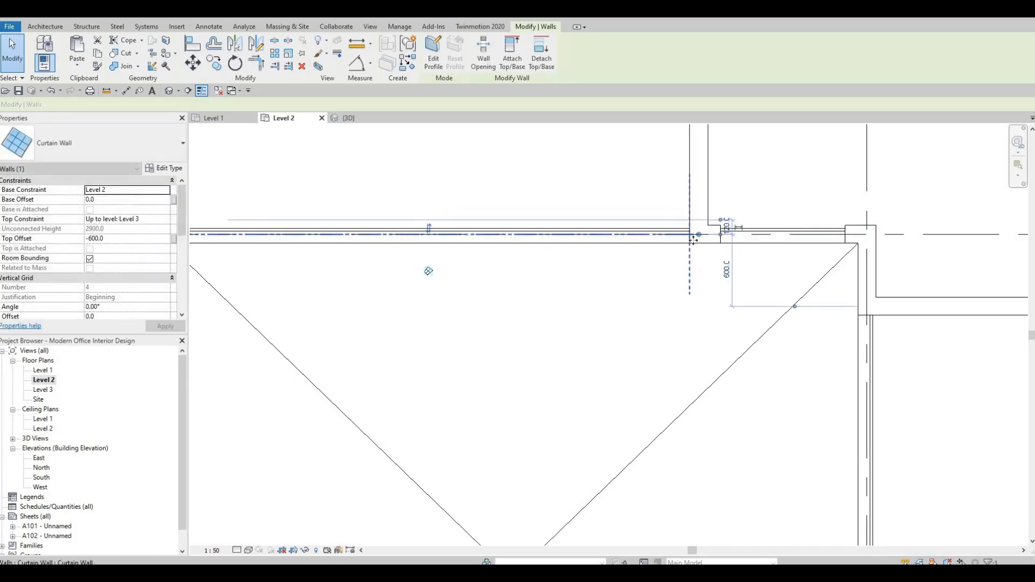
pyautogui.click(686, 237)
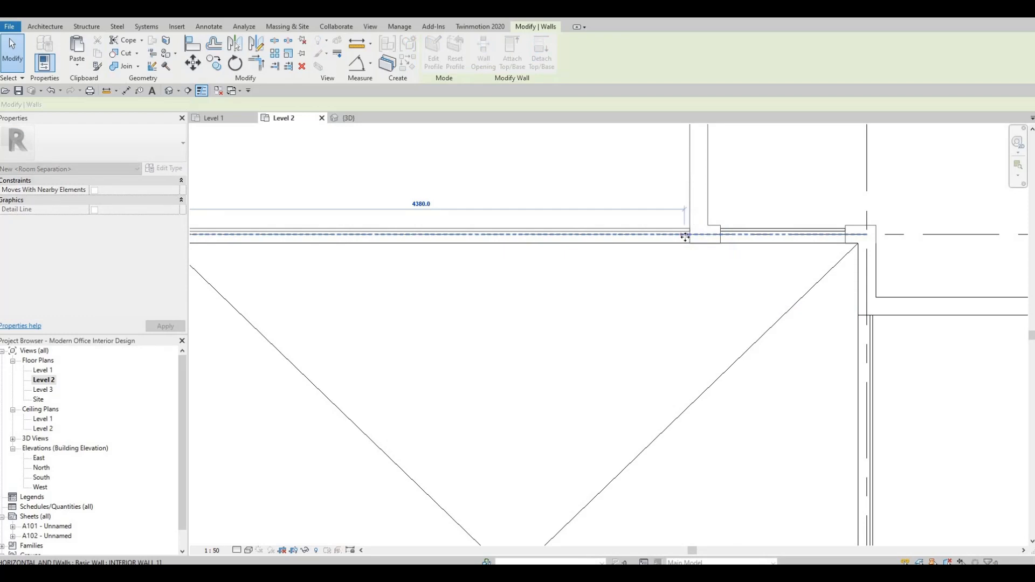
pyautogui.click(685, 237)
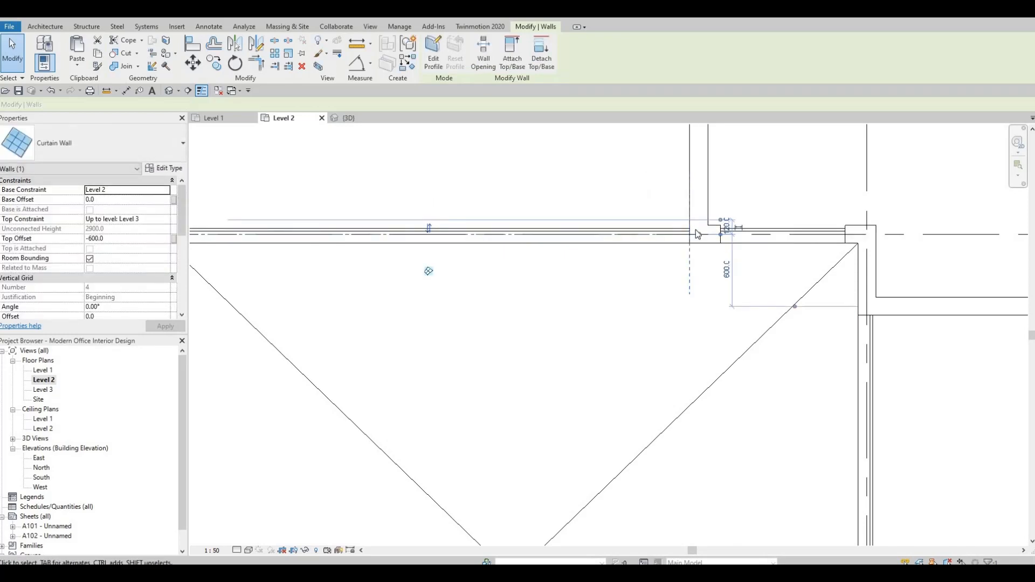
pyautogui.click(681, 234)
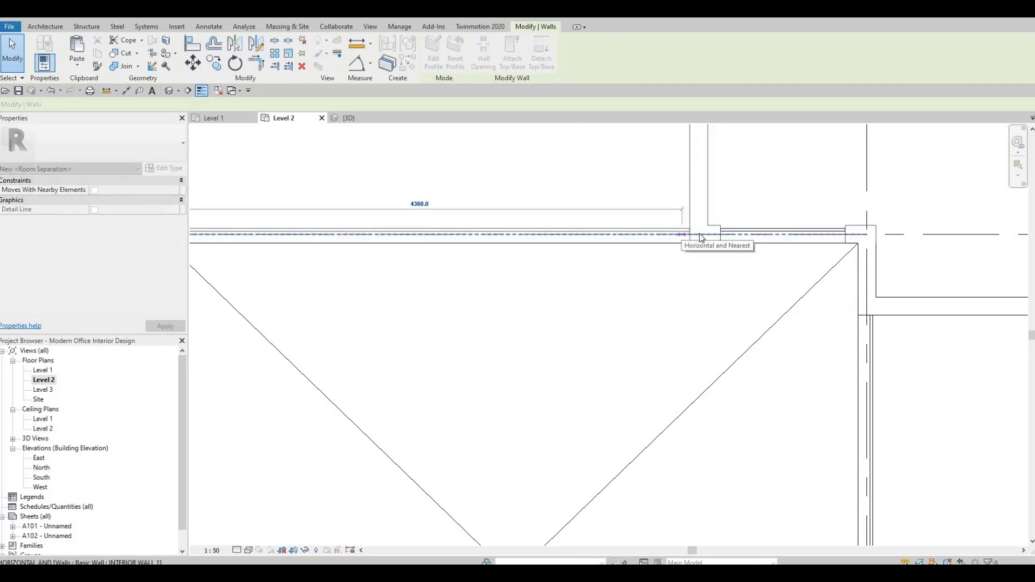
pyautogui.moveTo(700, 234); pyautogui.dragTo(694, 264)
pyautogui.press('Escape')
# Adjust the top end of the curtain wall along Executive 2's west side to meet the corner wall
pyautogui.scroll(-4, 707, 287)
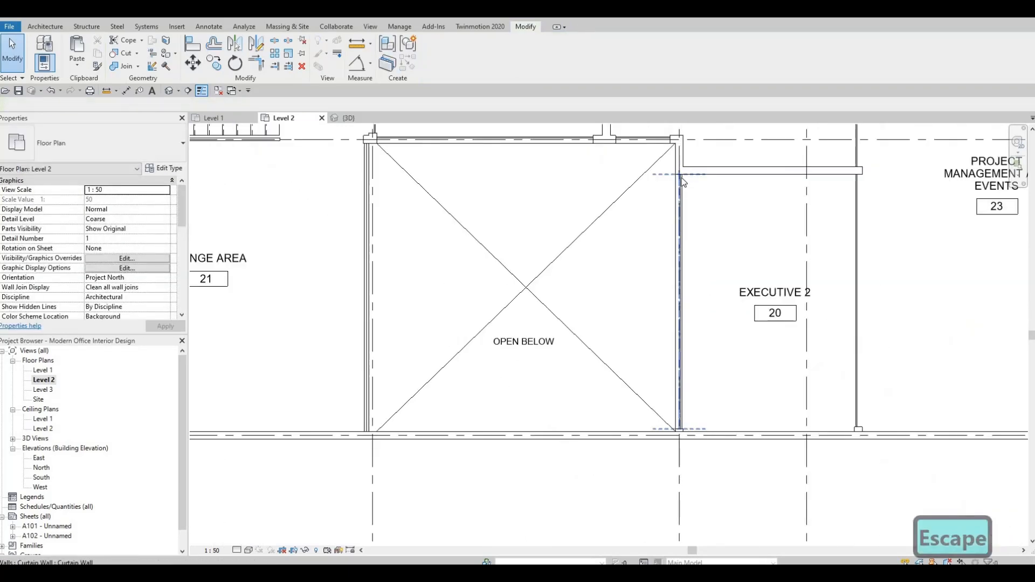
pyautogui.scroll(5, 675, 206)
pyautogui.click(665, 194)
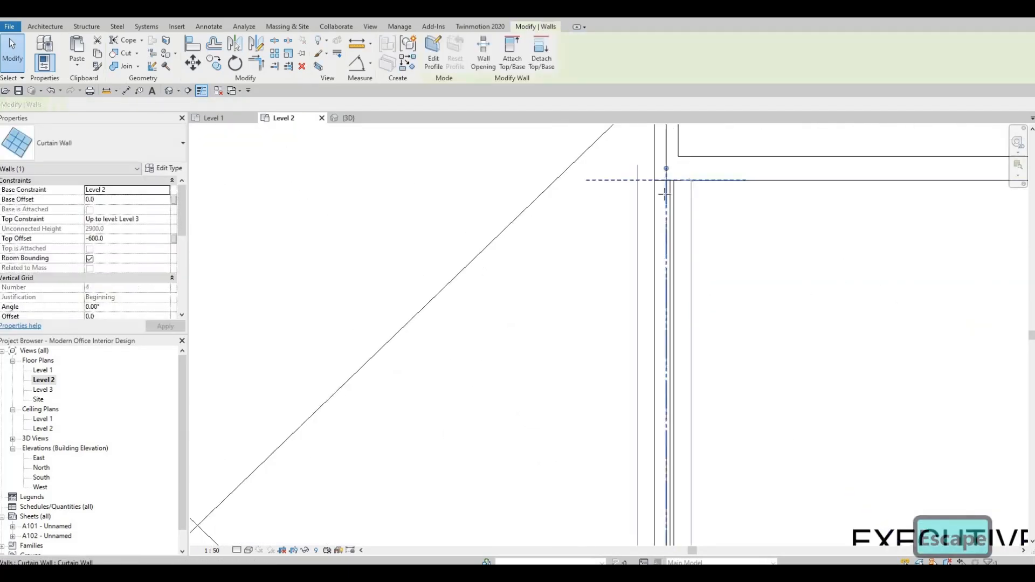
pyautogui.moveTo(665, 196); pyautogui.dragTo(668, 170)
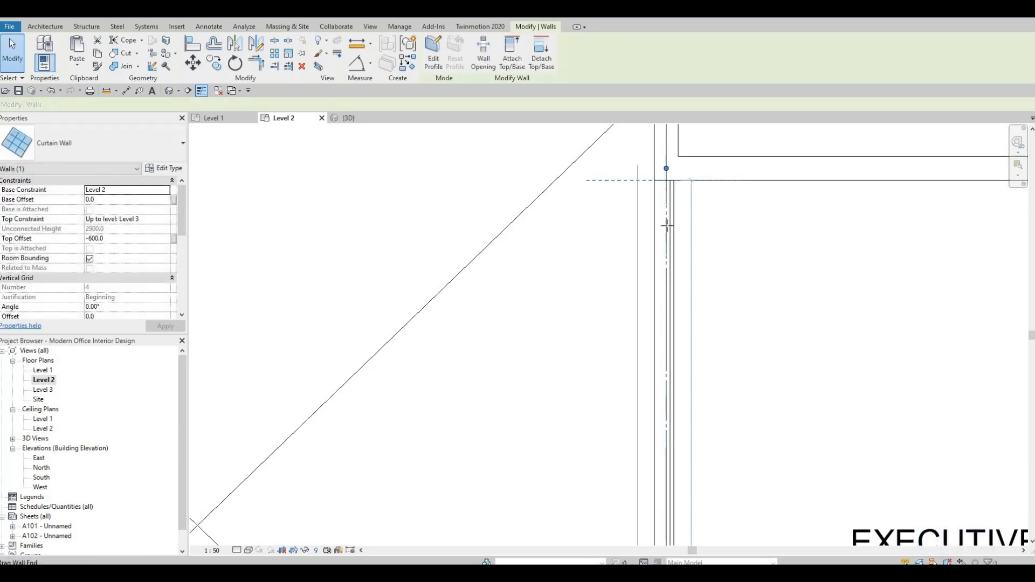
pyautogui.moveTo(667, 222); pyautogui.dragTo(669, 207)
pyautogui.press('Escape')
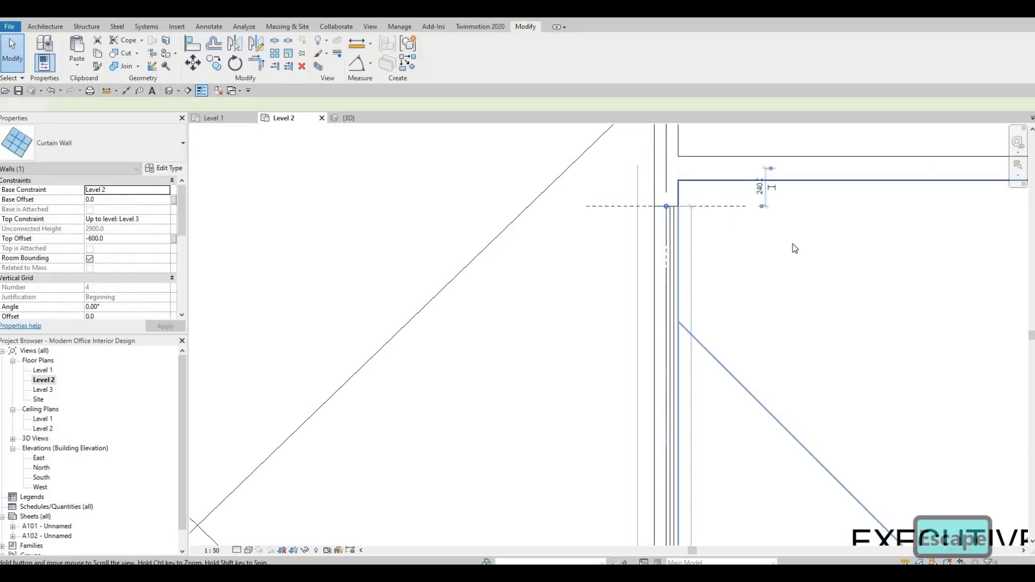
# Move the top end of the curtain wall on Executive 2's east side down to the partition wall
pyautogui.scroll(-3, 795, 243)
pyautogui.moveTo(899, 223); pyautogui.dragTo(833, 194, button='middle')
pyautogui.scroll(-2, 830, 199)
pyautogui.click(831, 192)
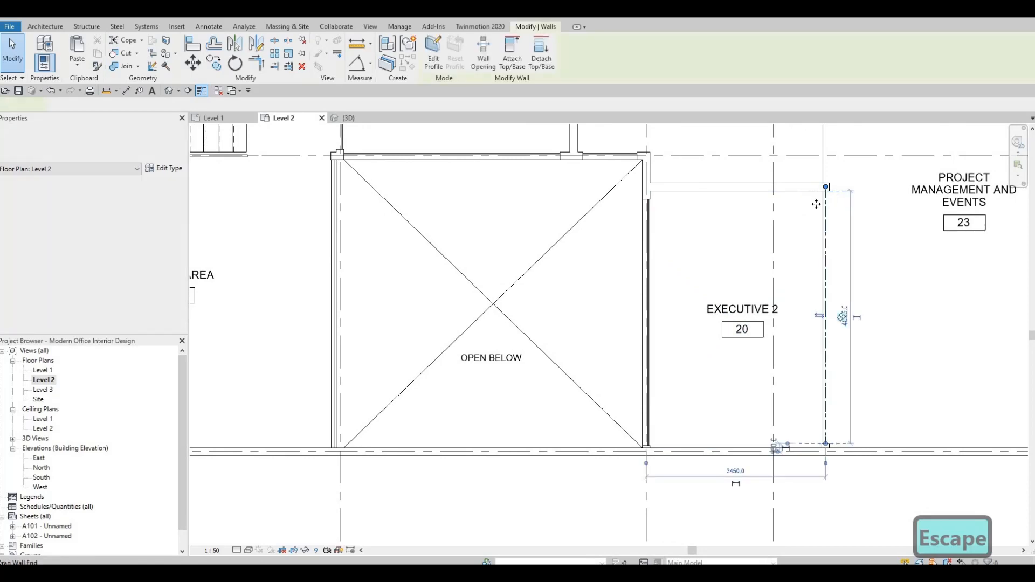
pyautogui.scroll(2, 828, 195)
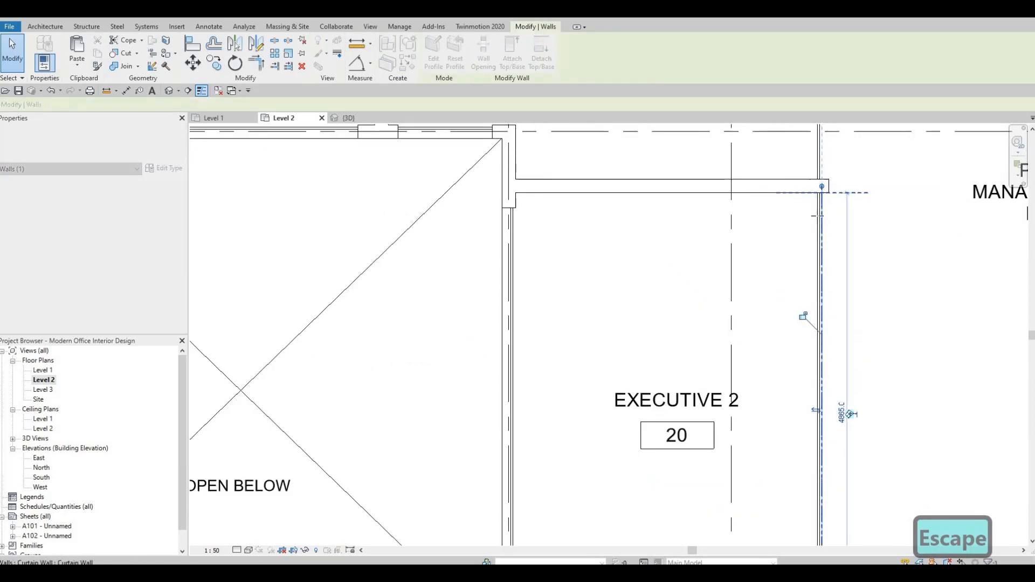
pyautogui.moveTo(823, 187); pyautogui.dragTo(809, 229)
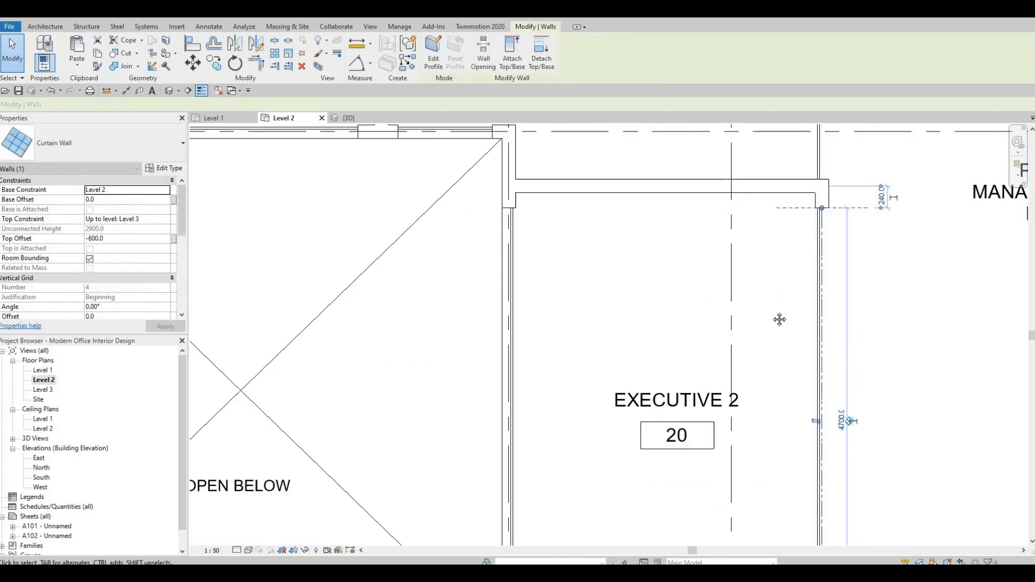
pyautogui.press('Escape')
pyautogui.click(790, 297)
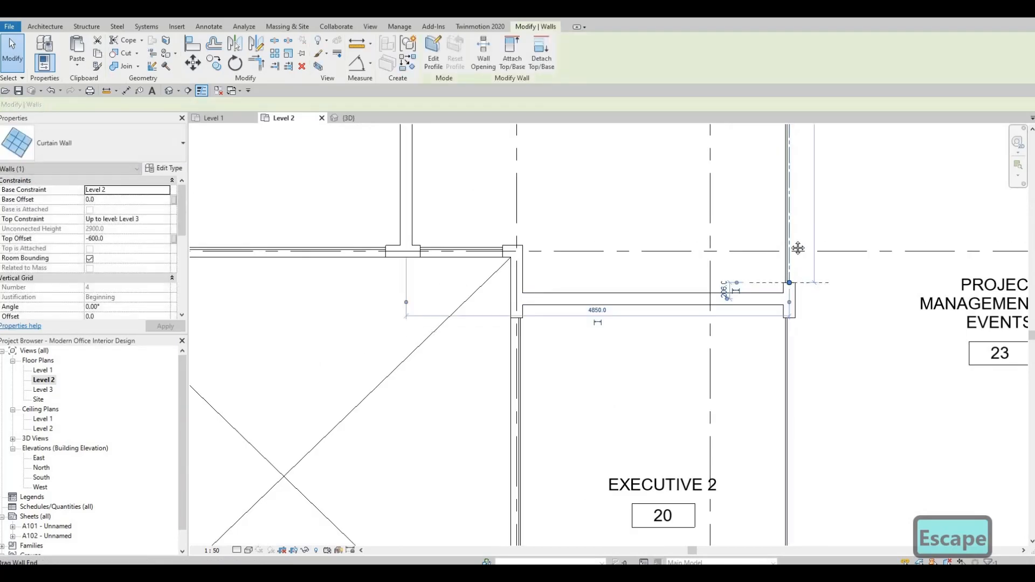
pyautogui.press('Escape')
# Adjust the curtain wall ends where Executive 1's and the preview room's top walls meet at their shared partition
pyautogui.scroll(-2, 796, 247)
pyautogui.scroll(-2, 785, 494)
pyautogui.moveTo(785, 494); pyautogui.dragTo(771, 390, button='middle')
pyautogui.moveTo(733, 151); pyautogui.dragTo(730, 286, button='middle')
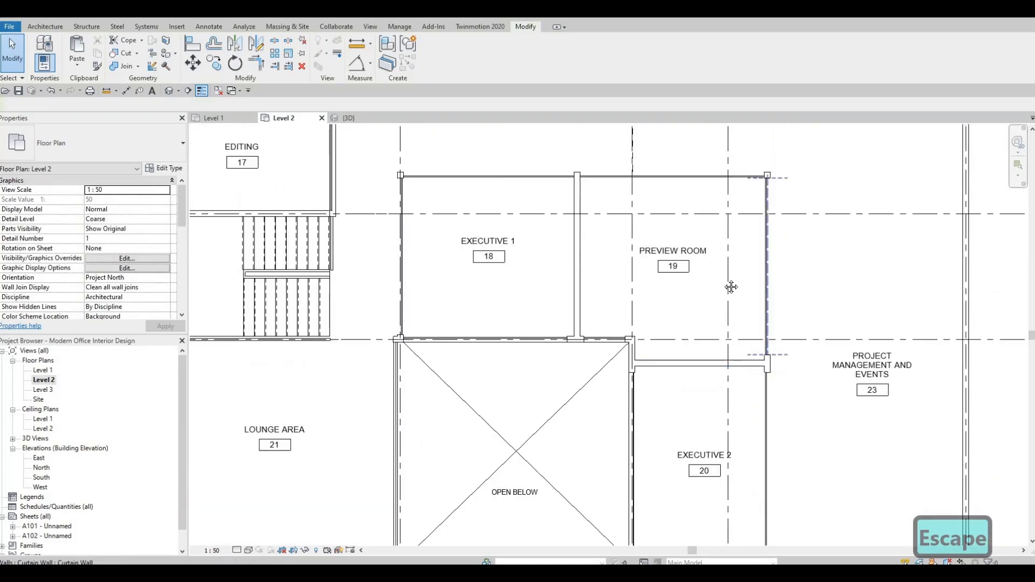
pyautogui.scroll(2, 770, 219)
pyautogui.moveTo(741, 233); pyautogui.dragTo(737, 250, button='middle')
pyautogui.scroll(2, 509, 228)
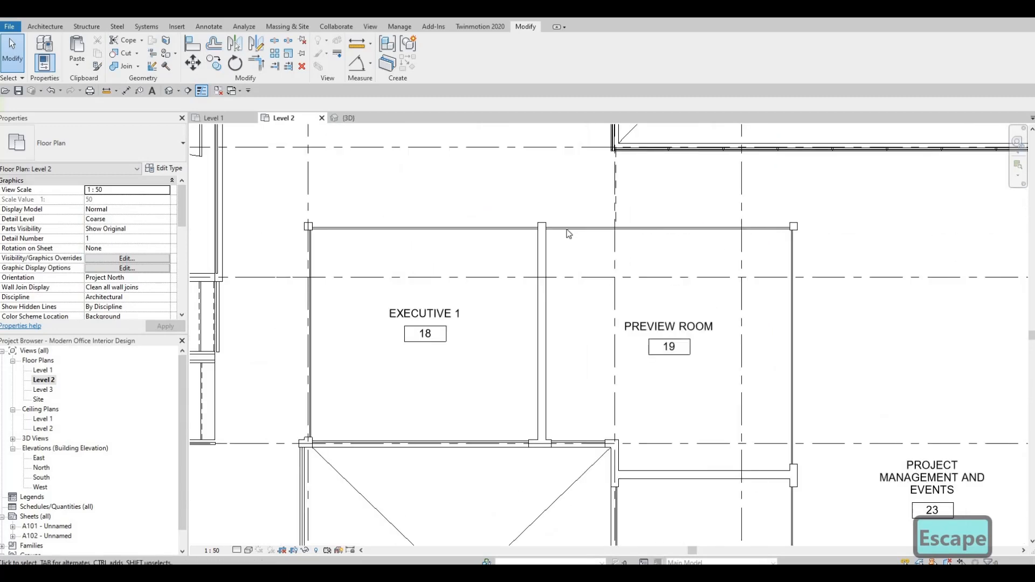
pyautogui.click(539, 229)
pyautogui.scroll(1, 539, 229)
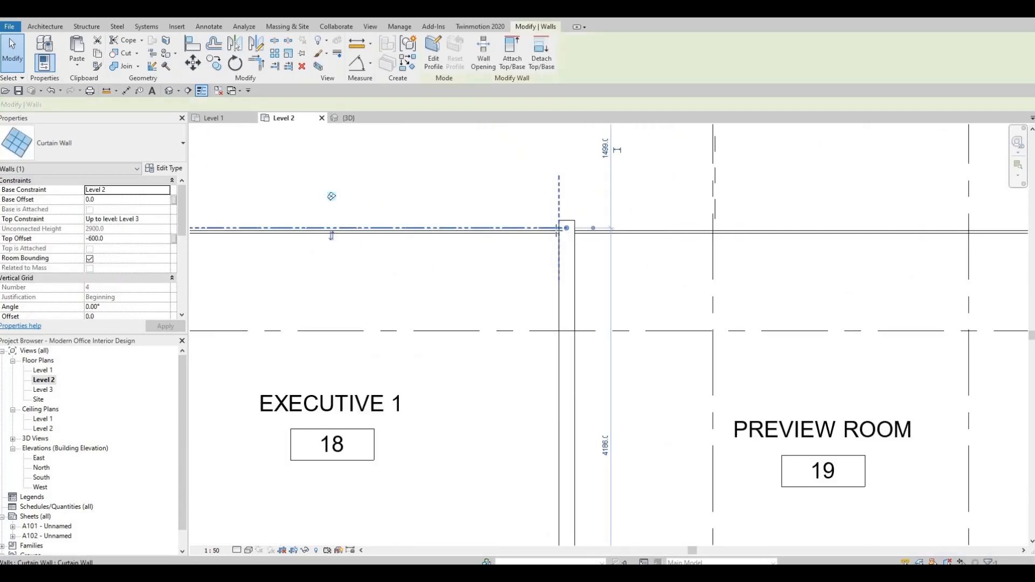
pyautogui.moveTo(551, 230); pyautogui.dragTo(529, 229)
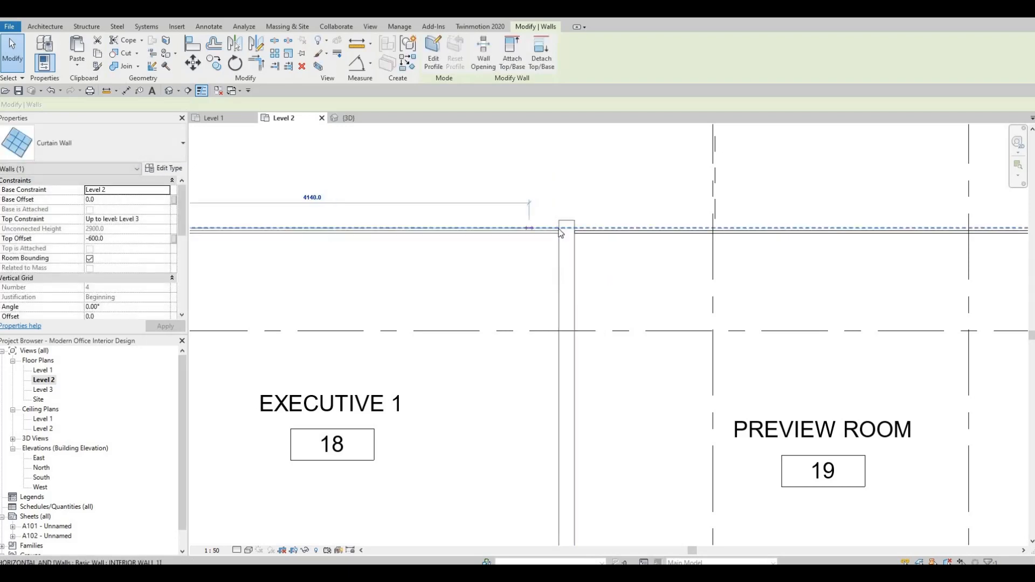
pyautogui.click(575, 227)
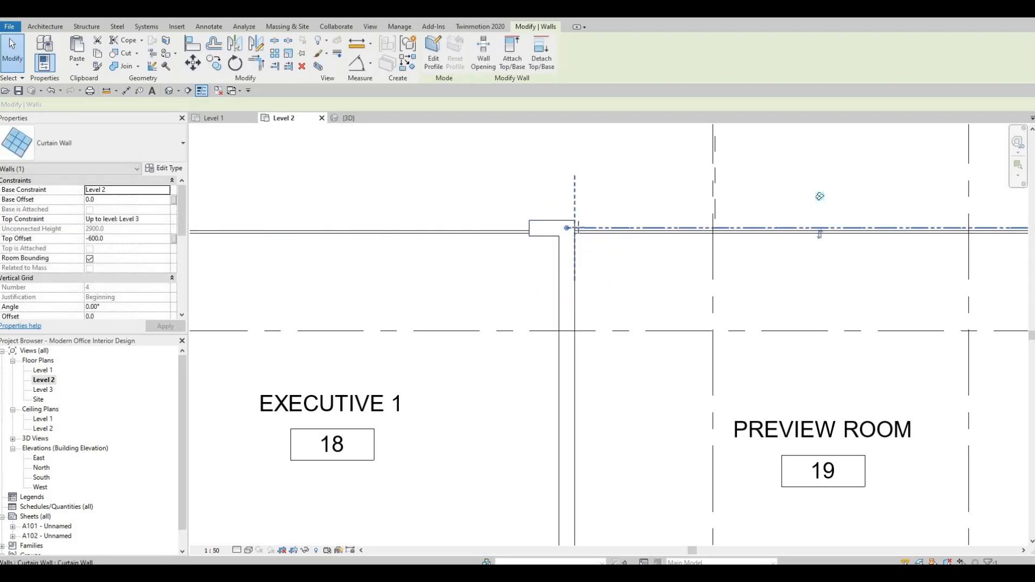
pyautogui.moveTo(598, 228); pyautogui.dragTo(602, 258)
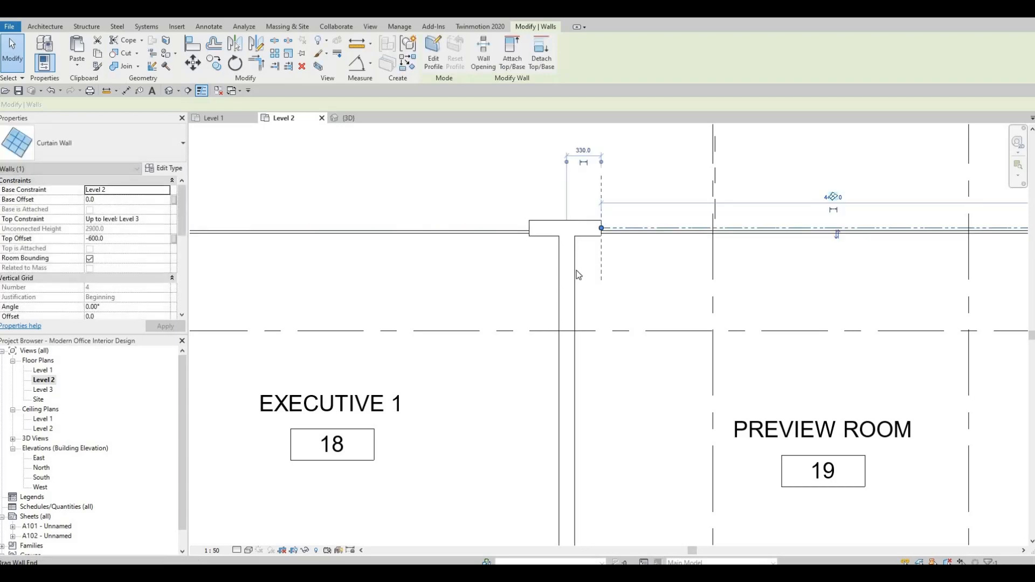
pyautogui.press('Escape')
pyautogui.scroll(-5, 611, 274)
pyautogui.scroll(3, 590, 262)
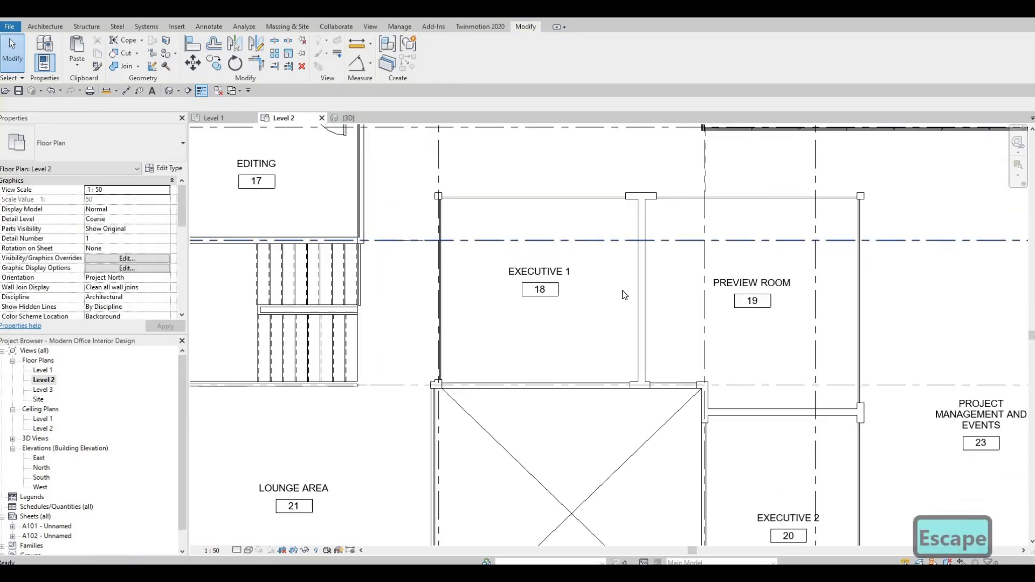
pyautogui.scroll(-1, 582, 355)
pyautogui.moveTo(480, 307); pyautogui.dragTo(469, 390, button='middle')
pyautogui.scroll(2, 481, 314)
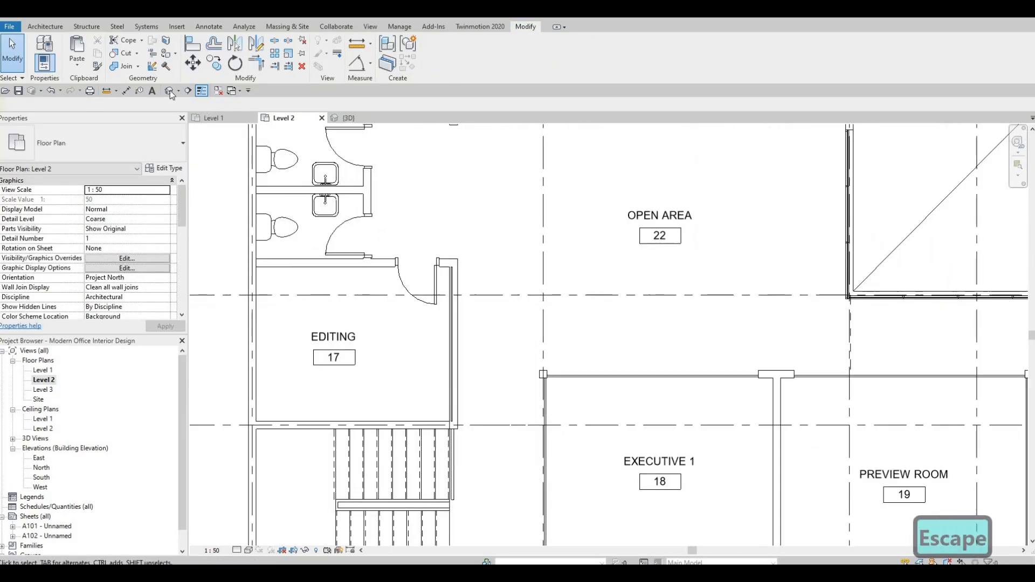
pyautogui.click(121, 53)
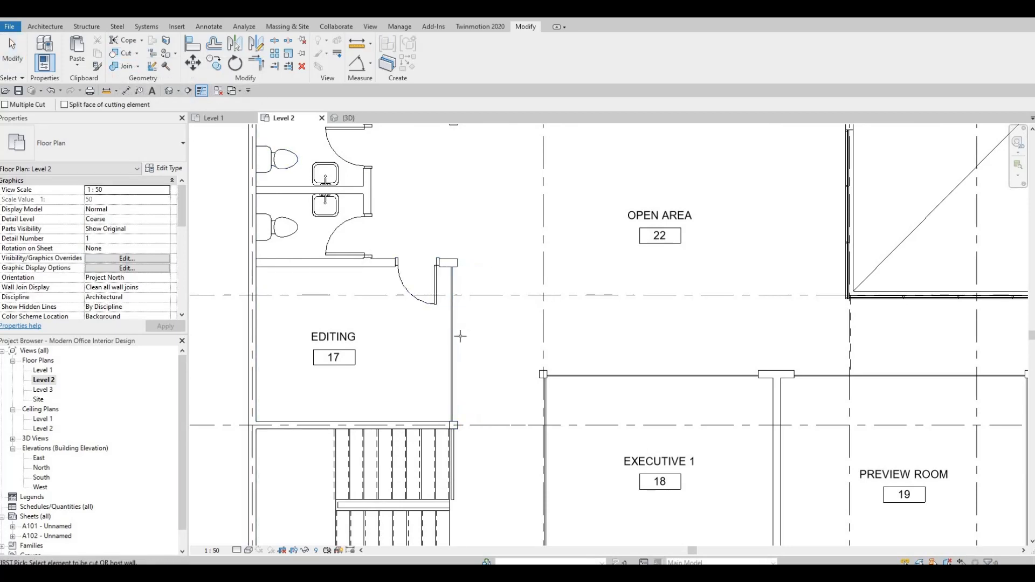
pyautogui.scroll(-3, 461, 336)
pyautogui.scroll(1, 443, 362)
pyautogui.moveTo(463, 199); pyautogui.dragTo(454, 336, button='middle')
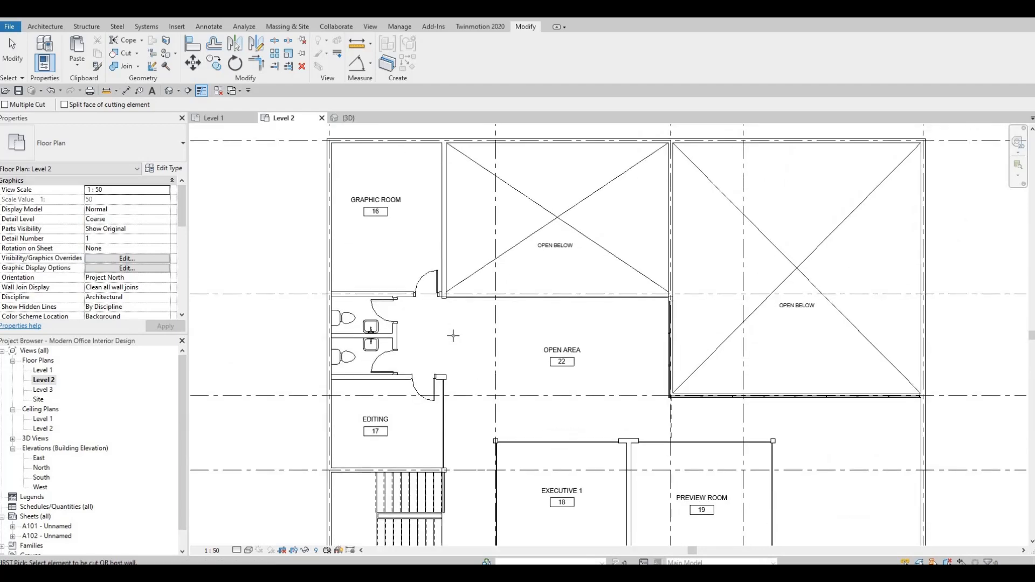
pyautogui.scroll(1, 468, 315)
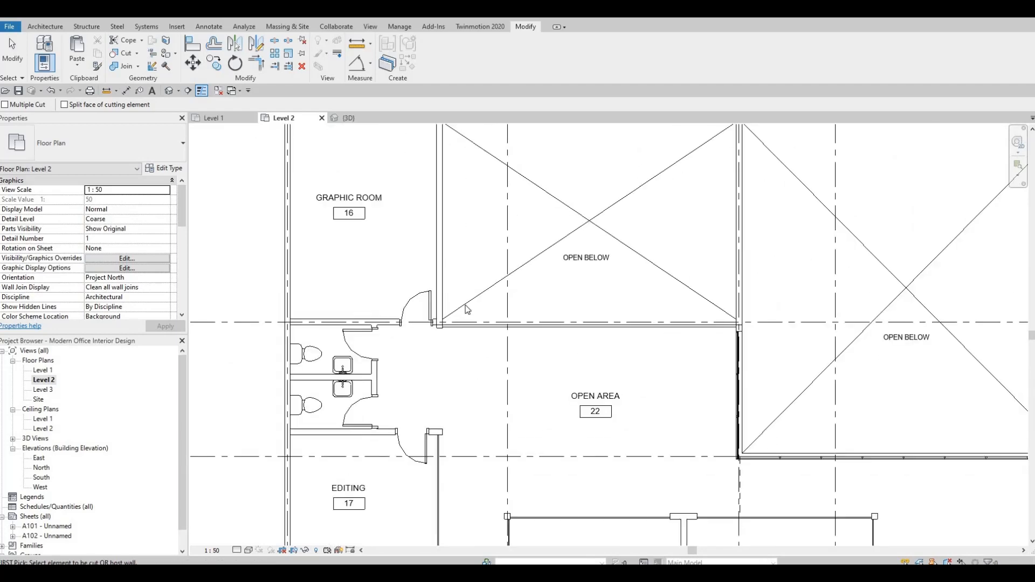
pyautogui.press('Escape')
pyautogui.press('Escape')
# Create a similar curtain wall along the wall between the Graphic Room and the open-below area
pyautogui.moveTo(467, 257); pyautogui.dragTo(466, 302, button='middle')
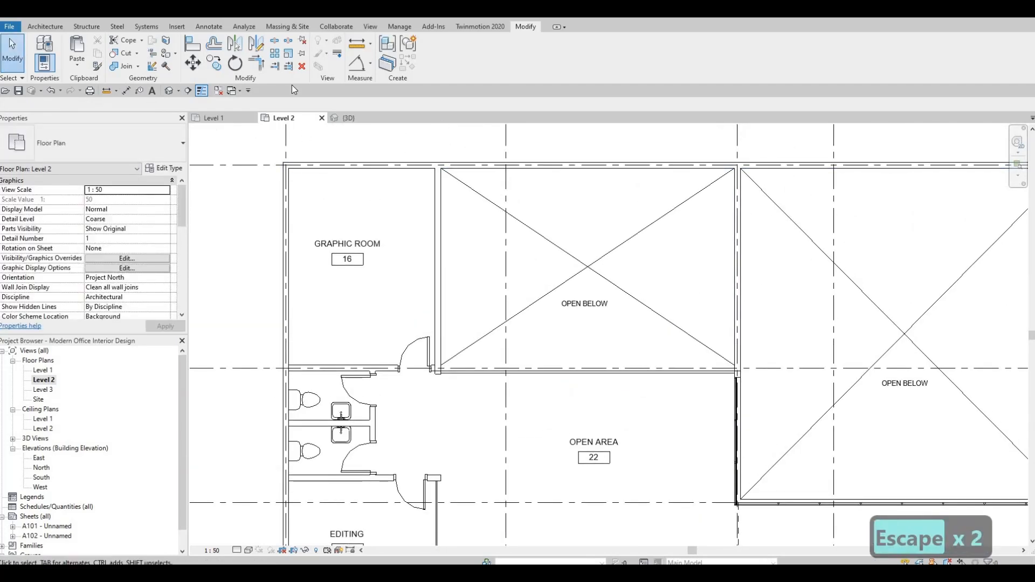
pyautogui.moveTo(503, 384); pyautogui.dragTo(570, 226, button='middle')
pyautogui.click(500, 390)
pyautogui.press('c')
pyautogui.press('s')
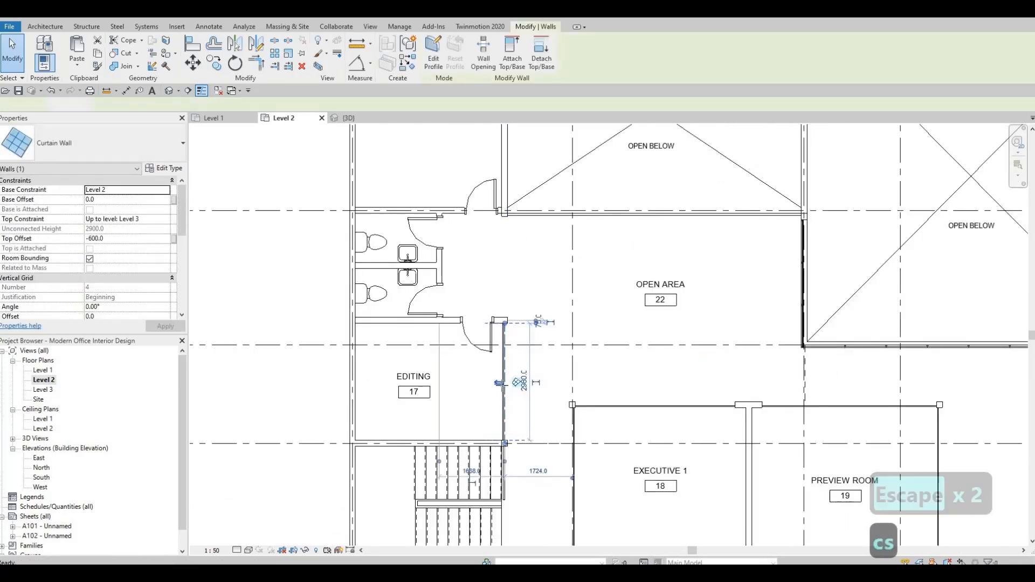
pyautogui.scroll(1, 513, 200)
pyautogui.moveTo(475, 140); pyautogui.dragTo(457, 292, button='middle')
pyautogui.scroll(2, 484, 144)
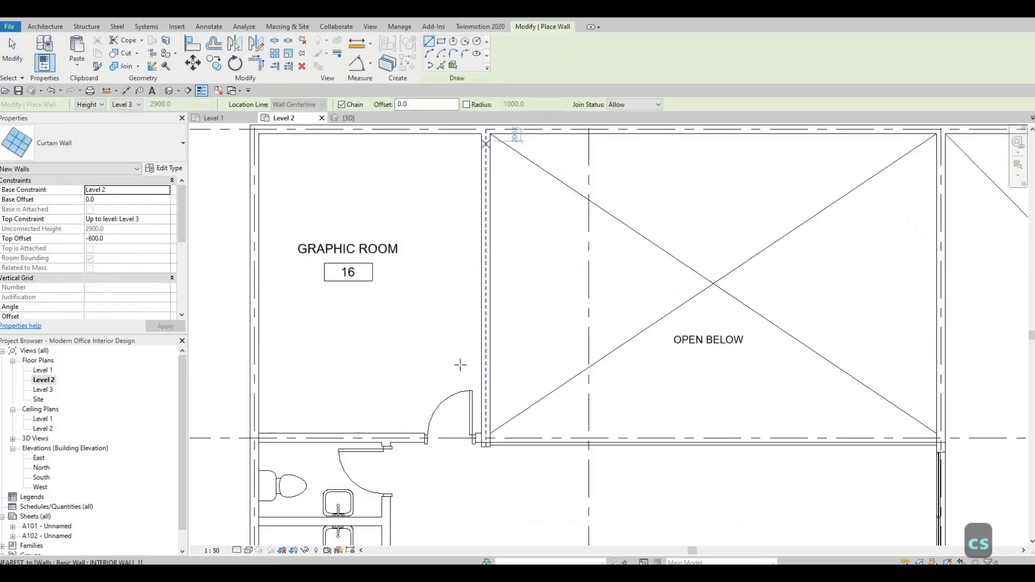
pyautogui.click(486, 143)
pyautogui.scroll(3, 489, 416)
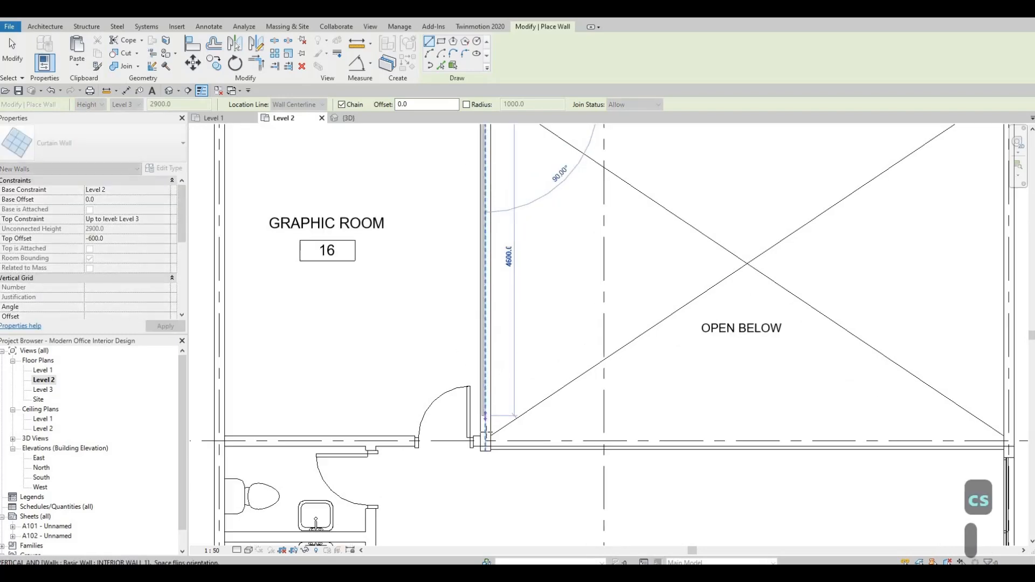
pyautogui.click(500, 382)
pyautogui.press('Escape')
pyautogui.press('Escape')
pyautogui.press('Escape')
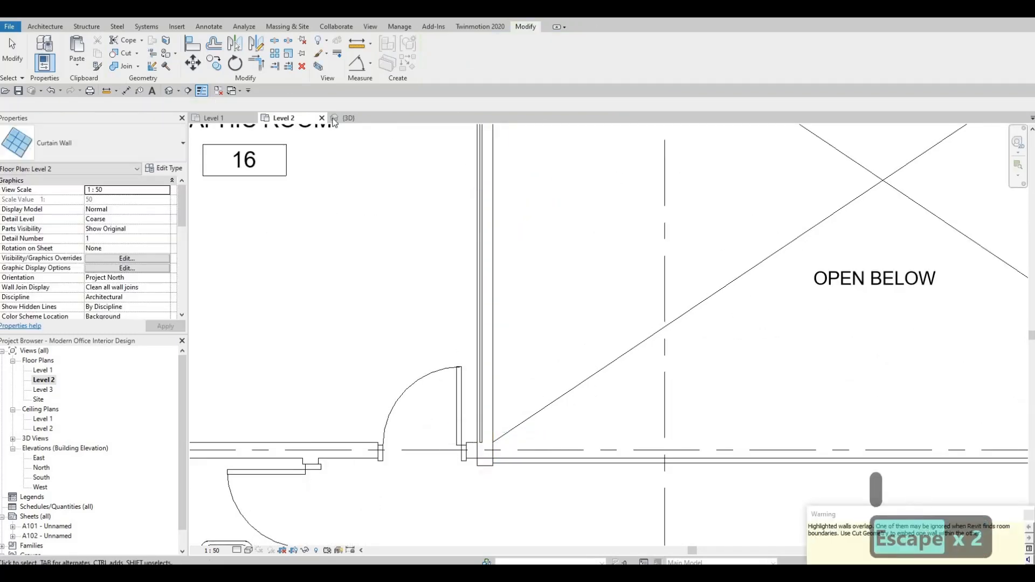
# Inspect the new curtain wall's lower end where it meets the wall beside the Graphic Room door
pyautogui.scroll(-2, 504, 356)
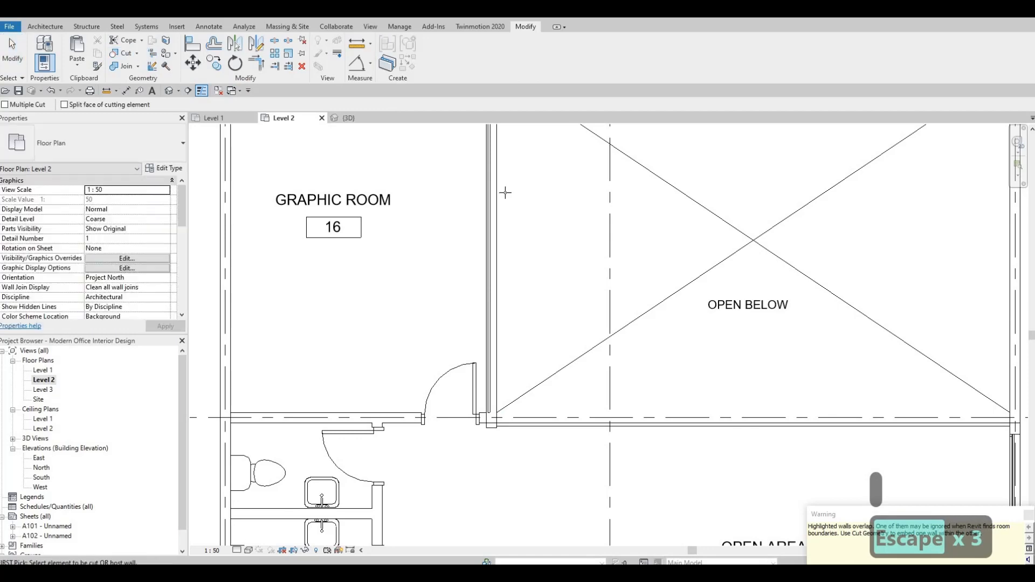
pyautogui.press('Escape')
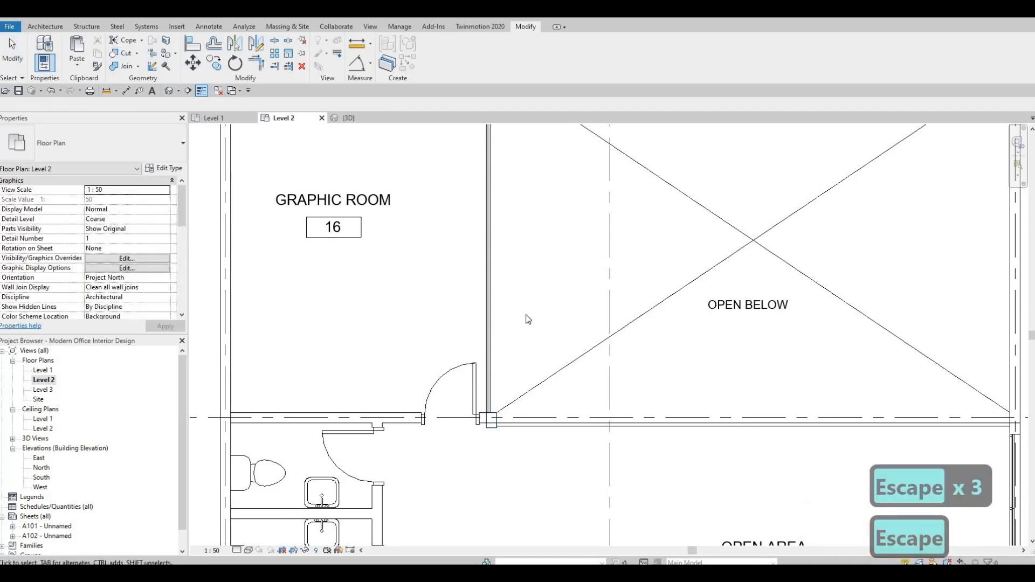
pyautogui.scroll(-2, 485, 318)
pyautogui.scroll(3, 480, 296)
pyautogui.click(478, 295)
pyautogui.scroll(3, 480, 294)
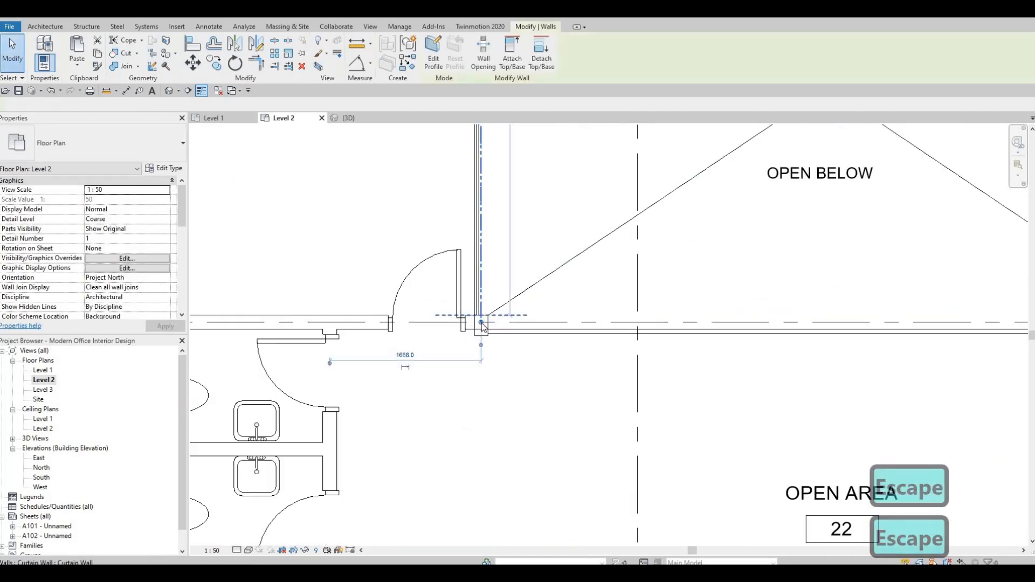
pyautogui.click(479, 296)
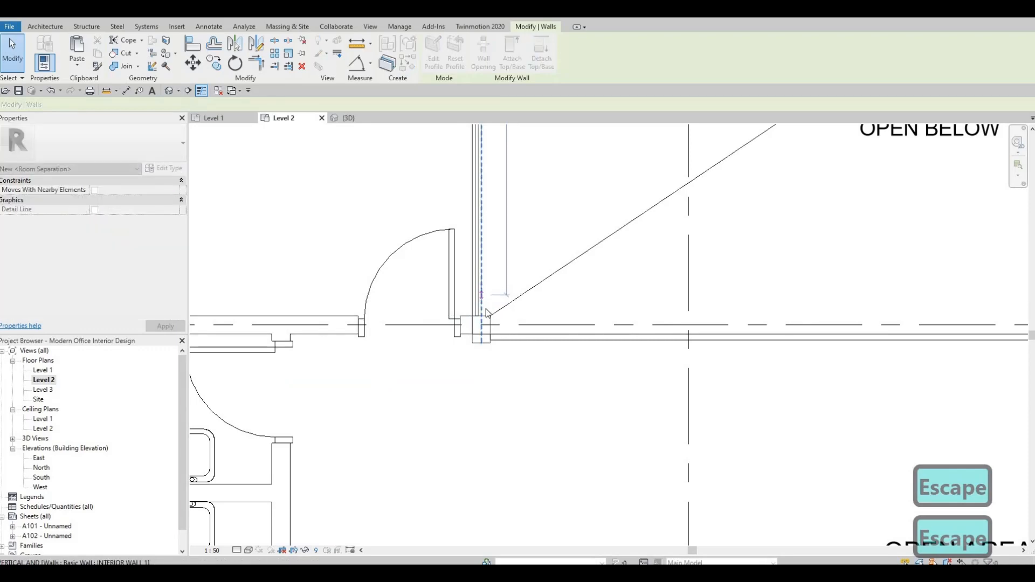
pyautogui.press('Escape')
# Adjust the ends of the curtain wall along Editing's east side to fit between the adjoining walls
pyautogui.scroll(-4, 509, 261)
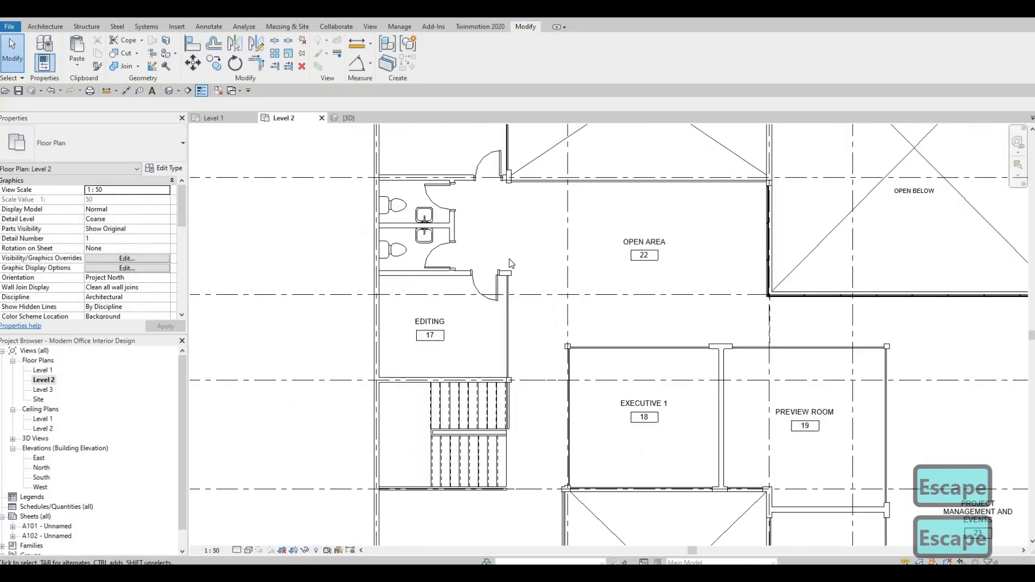
pyautogui.scroll(4, 507, 259)
pyautogui.click(495, 243)
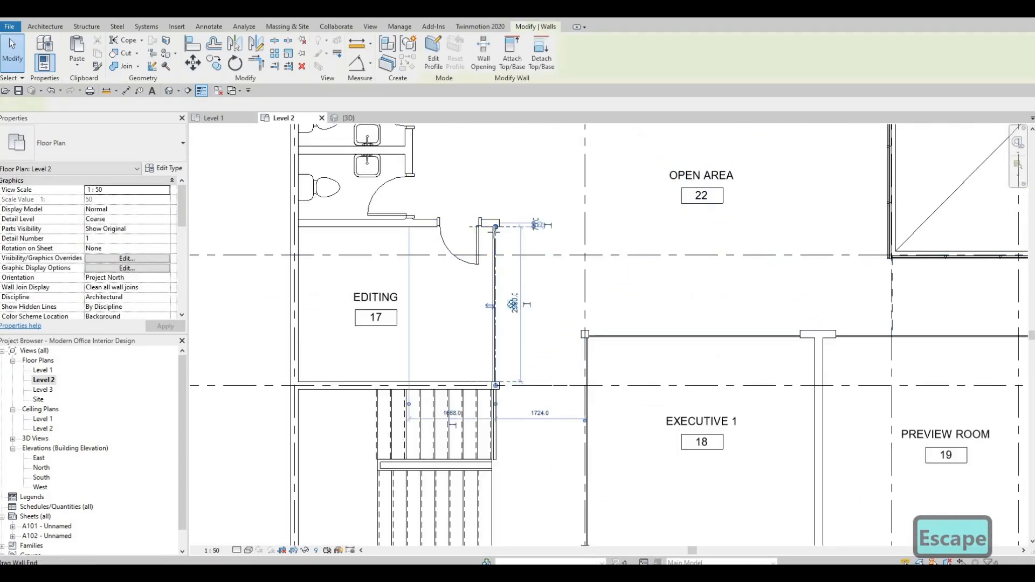
pyautogui.scroll(3, 495, 232)
pyautogui.moveTo(495, 227); pyautogui.dragTo(512, 252)
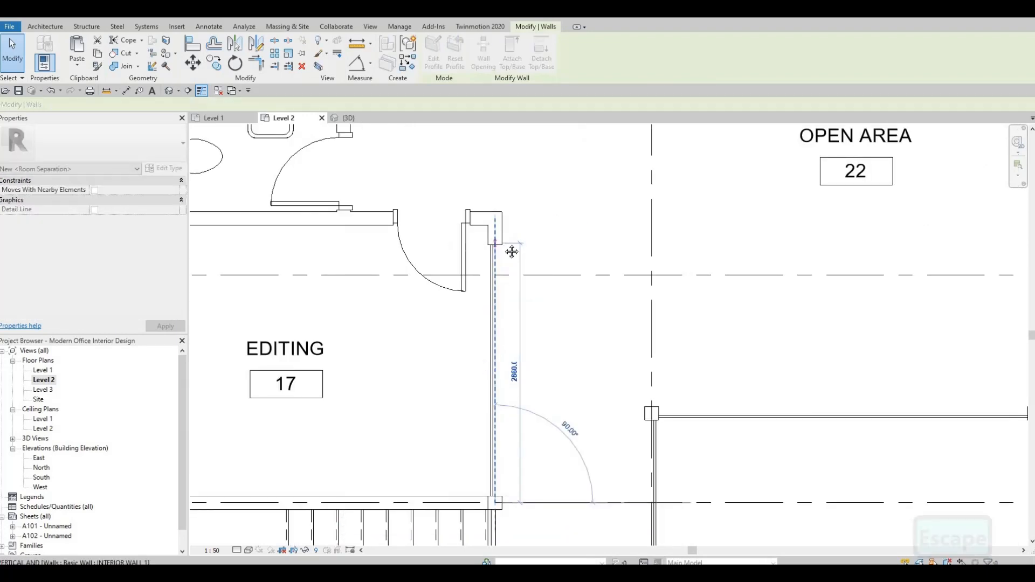
pyautogui.moveTo(511, 430); pyautogui.dragTo(525, 381, button='middle')
pyautogui.moveTo(510, 454); pyautogui.dragTo(510, 436)
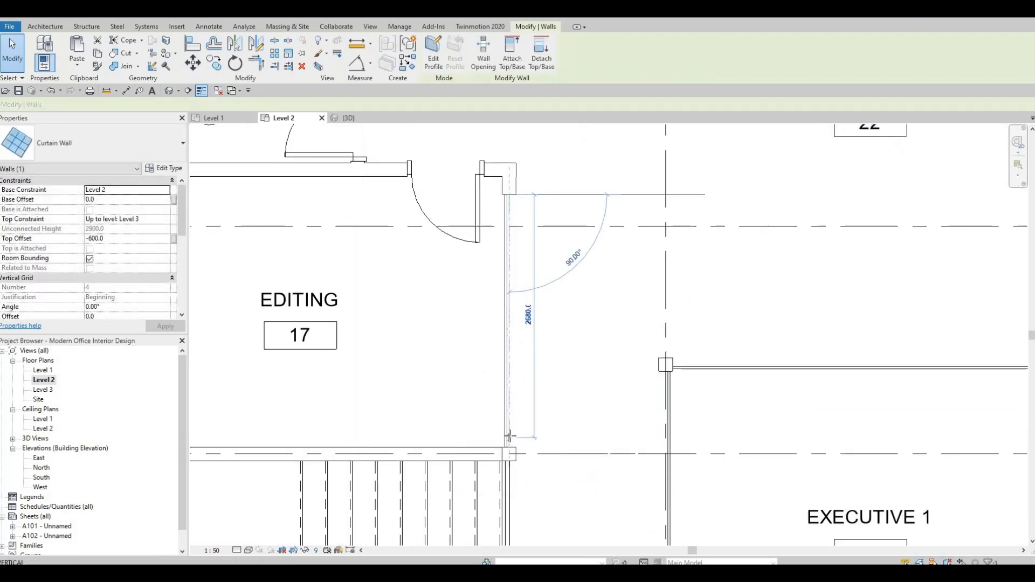
pyautogui.press('Escape')
# Adjust the curtain wall end at Executive 1's west corner above the lower open-below area
pyautogui.scroll(-2, 466, 286)
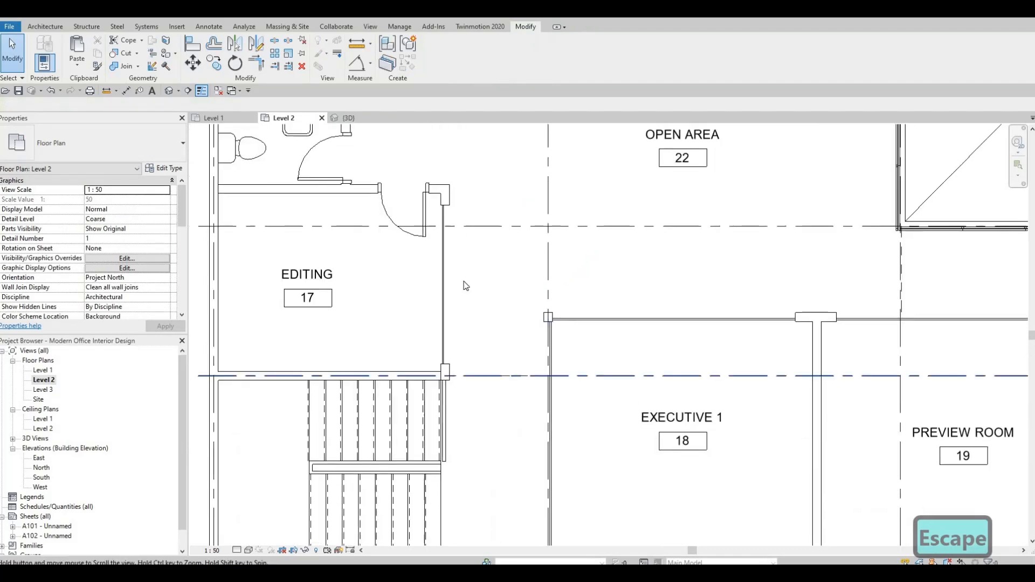
pyautogui.scroll(-1, 466, 286)
pyautogui.scroll(3, 426, 289)
pyautogui.click(418, 286)
pyautogui.scroll(3, 431, 274)
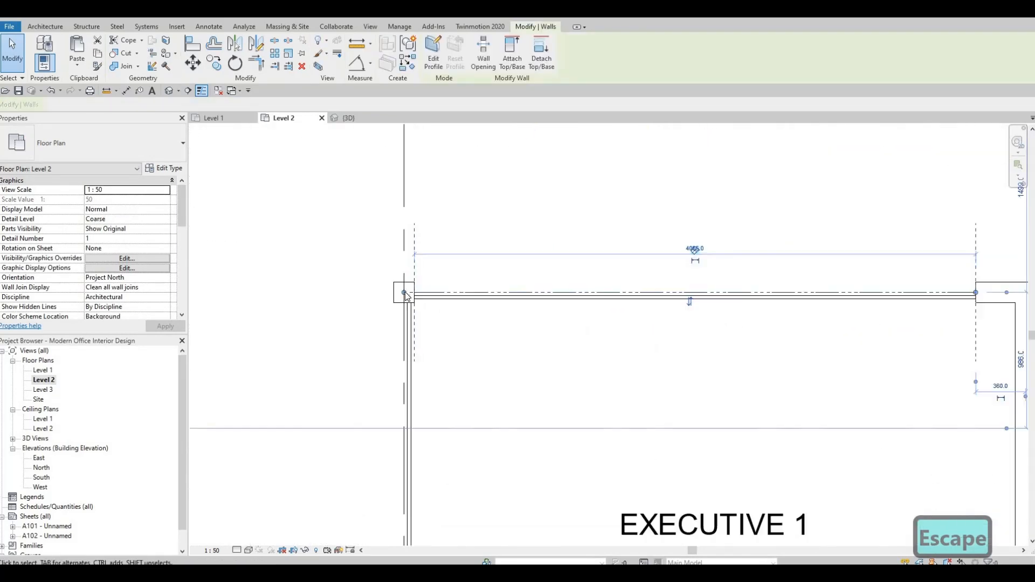
pyautogui.moveTo(401, 295); pyautogui.dragTo(402, 328)
pyautogui.click(401, 318)
pyautogui.scroll(-2, 506, 254)
pyautogui.moveTo(515, 320); pyautogui.dragTo(474, 139, button='middle')
pyautogui.scroll(-2, 506, 256)
pyautogui.scroll(4, 476, 291)
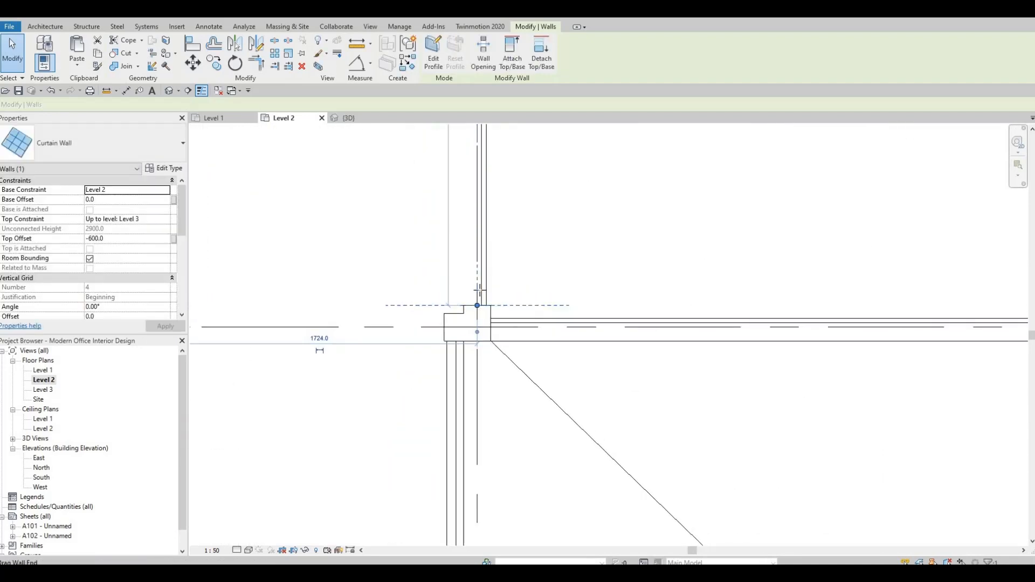
pyautogui.scroll(-2, 620, 292)
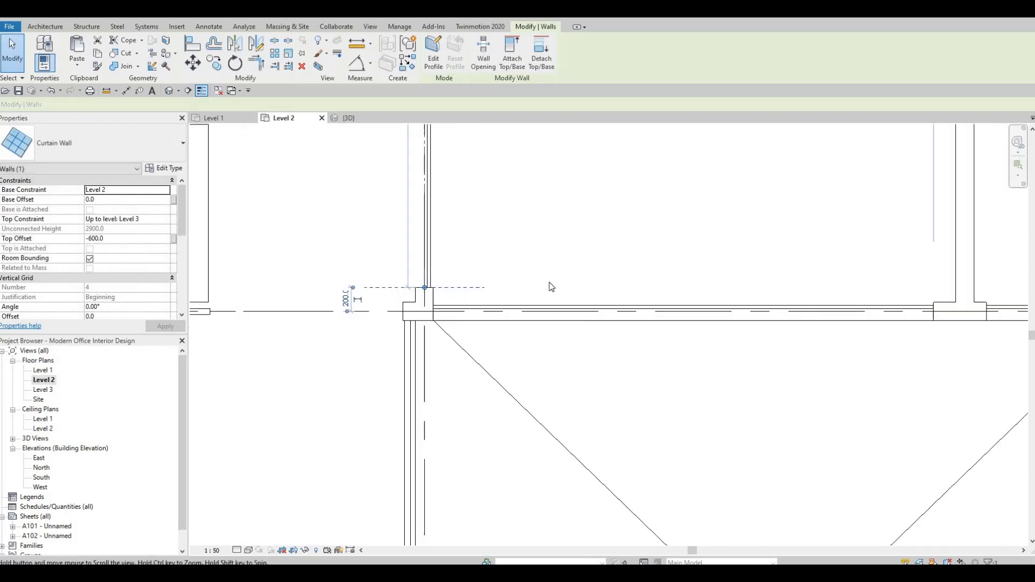
pyautogui.press('Escape')
# Adjust the bottom ends of the curtain walls on Executive 2's west and east sides
pyautogui.scroll(-1, 655, 279)
pyautogui.moveTo(665, 281); pyautogui.dragTo(372, 243, button='middle')
pyautogui.scroll(-2, 388, 249)
pyautogui.moveTo(534, 272); pyautogui.dragTo(574, 215, button='middle')
pyautogui.scroll(-1, 516, 395)
pyautogui.scroll(4, 528, 464)
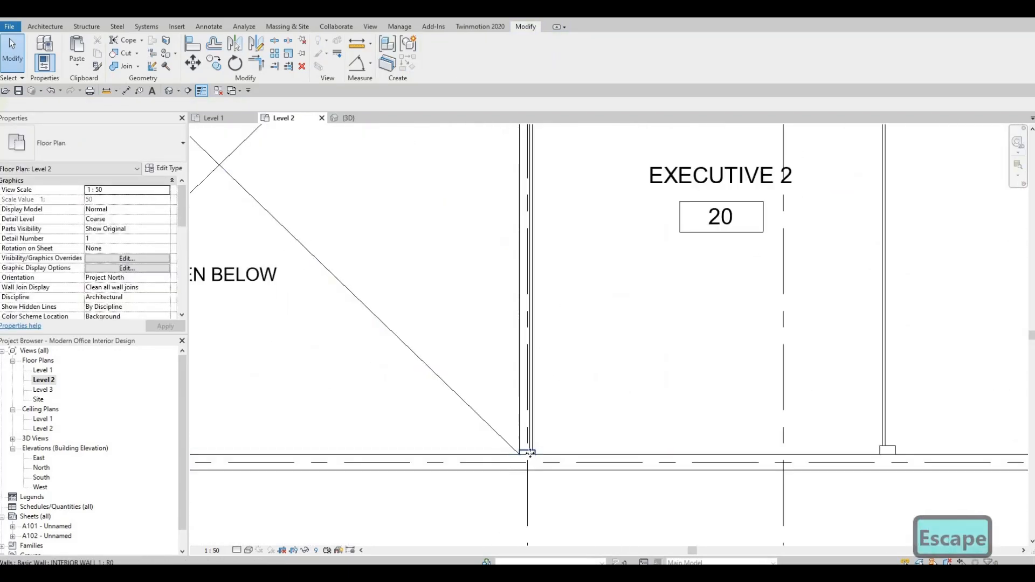
pyautogui.click(534, 438)
pyautogui.scroll(2, 531, 453)
pyautogui.press('Escape')
pyautogui.click(531, 427)
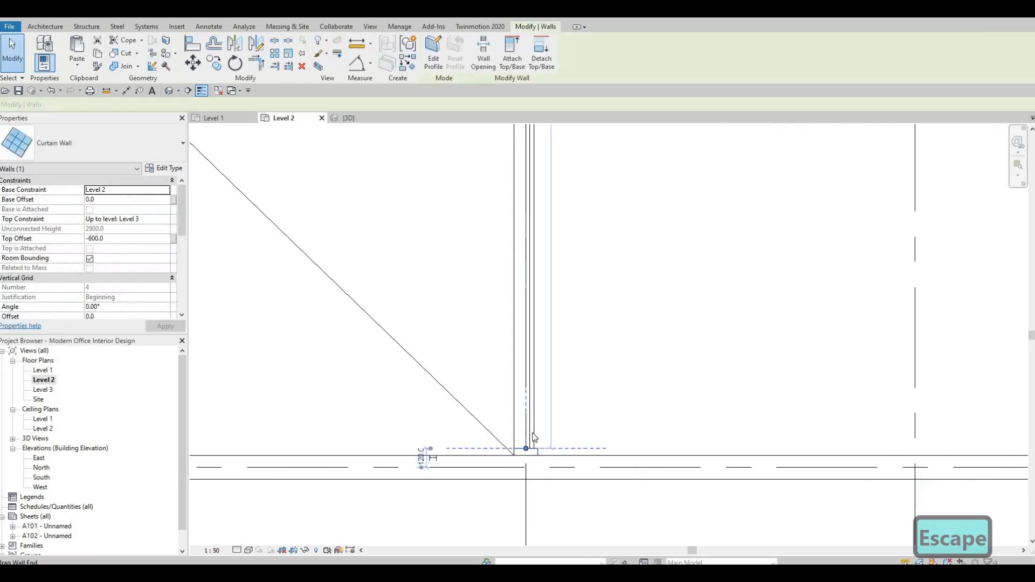
pyautogui.moveTo(527, 449); pyautogui.dragTo(350, 387)
pyautogui.scroll(-2, 674, 402)
pyautogui.moveTo(755, 426); pyautogui.dragTo(468, 396, button='middle')
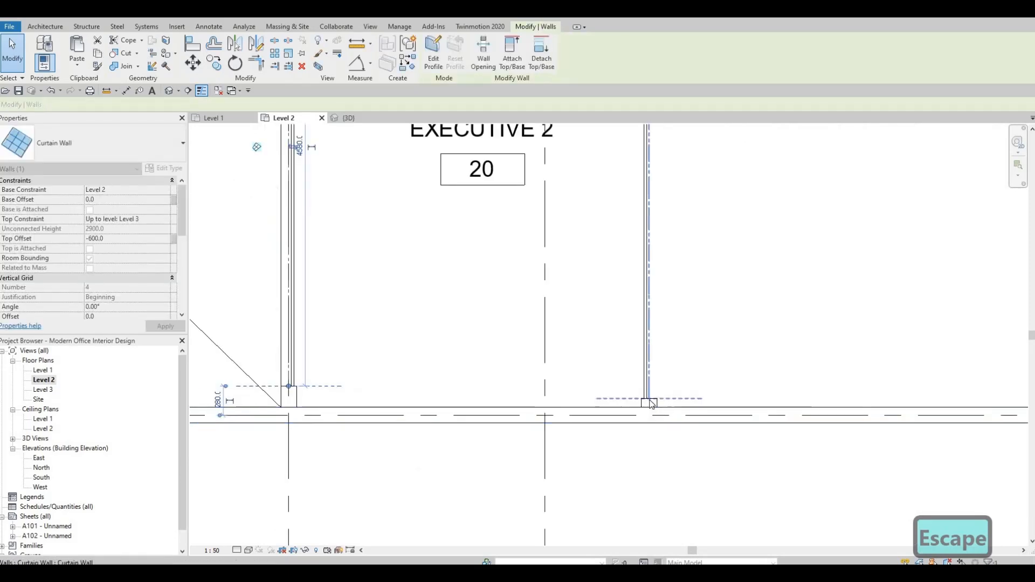
pyautogui.click(649, 400)
pyautogui.moveTo(649, 386); pyautogui.dragTo(296, 387)
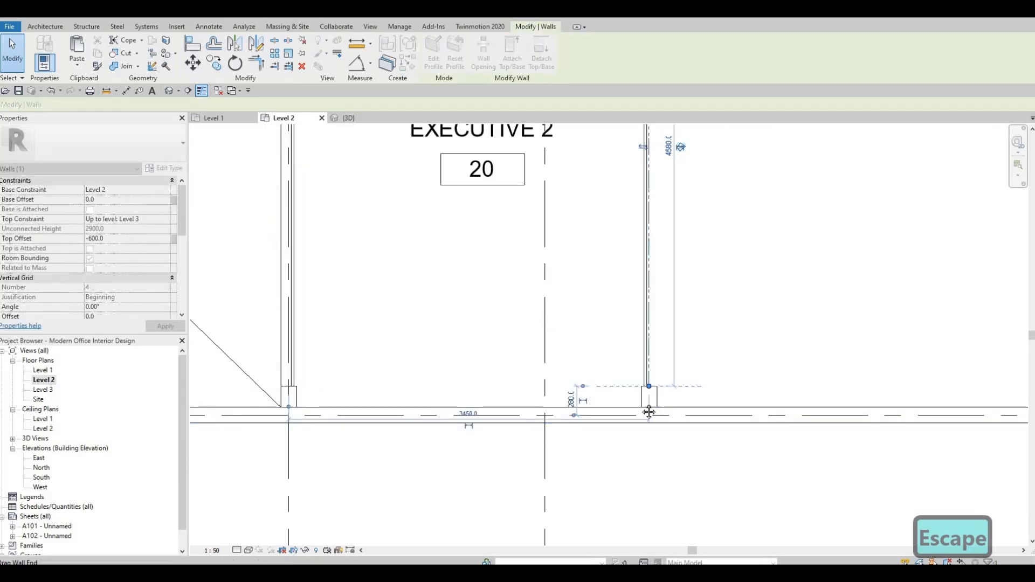
pyautogui.press('Escape')
# Review the curtain wall layout across the Level 2 plan and in the 3D view
pyautogui.scroll(-2, 676, 443)
pyautogui.moveTo(676, 443); pyautogui.dragTo(633, 400, button='middle')
pyautogui.scroll(-1, 475, 234)
pyautogui.moveTo(476, 234); pyautogui.dragTo(615, 430, button='middle')
pyautogui.moveTo(603, 331); pyautogui.dragTo(598, 349, button='middle')
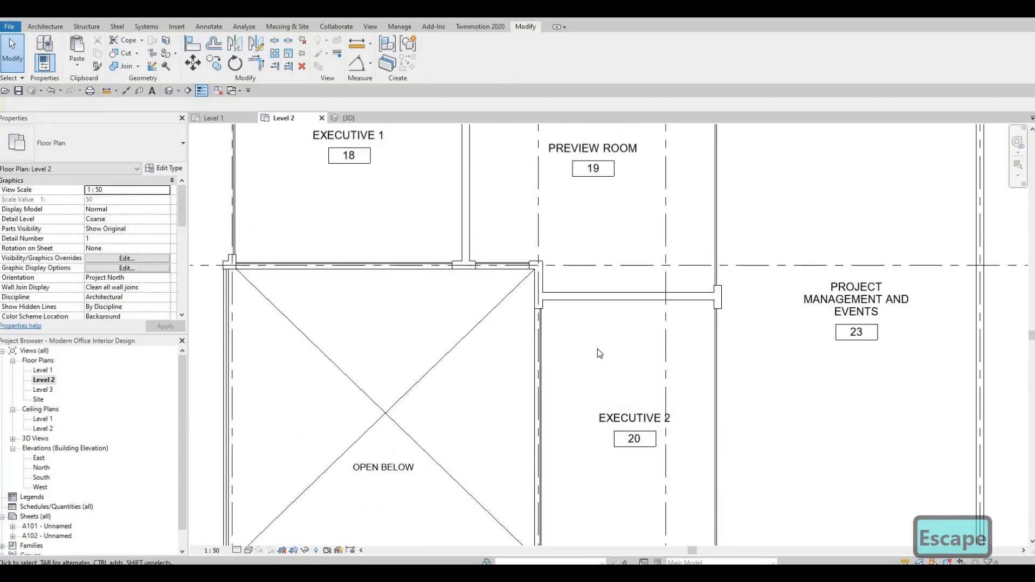
pyautogui.scroll(2, 652, 293)
pyautogui.scroll(-3, 252, 183)
pyautogui.moveTo(253, 306); pyautogui.dragTo(459, 384, button='middle')
pyautogui.scroll(-1, 459, 384)
pyautogui.scroll(-2, 377, 269)
pyautogui.moveTo(377, 270); pyautogui.dragTo(460, 394, button='middle')
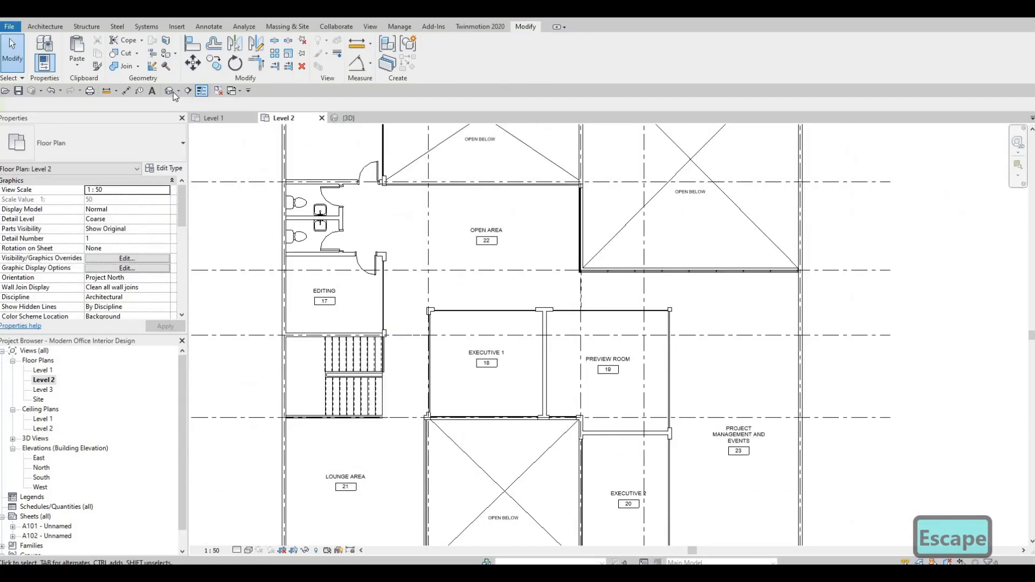
pyautogui.keyDown('shift'); pyautogui.moveTo(403, 220); pyautogui.dragTo(331, 209, button='middle'); pyautogui.keyUp('shift')
pyautogui.scroll(5, 317, 237)
pyautogui.keyDown('shift'); pyautogui.moveTo(407, 298); pyautogui.dragTo(368, 280, button='middle'); pyautogui.keyUp('shift')
pyautogui.scroll(-1, 356, 248)
pyautogui.moveTo(345, 226); pyautogui.dragTo(426, 293, button='middle')
pyautogui.scroll(-2, 398, 260)
pyautogui.keyDown('shift'); pyautogui.moveTo(351, 275); pyautogui.dragTo(518, 259, button='middle'); pyautogui.keyUp('shift')
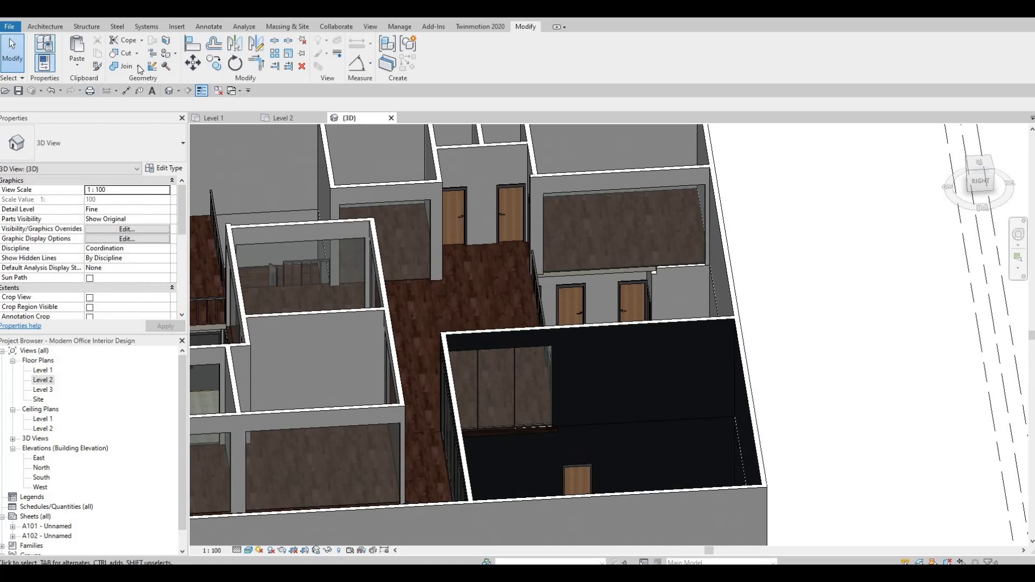
# Add vertical curtain grid lines to divide a curtain wall into panels in the 3D view
pyautogui.click(45, 27)
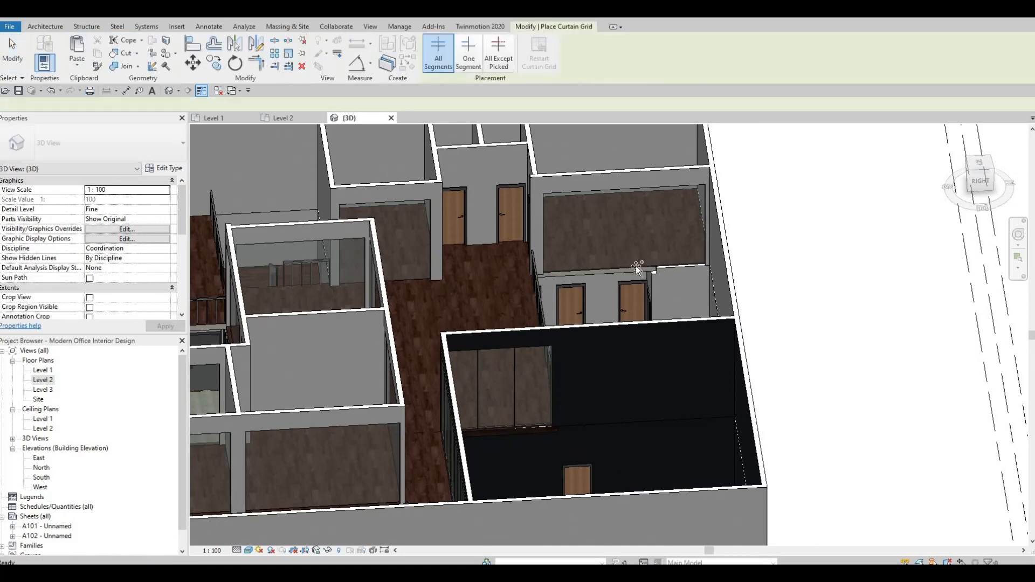
pyautogui.scroll(3, 621, 253)
pyautogui.scroll(5, 626, 261)
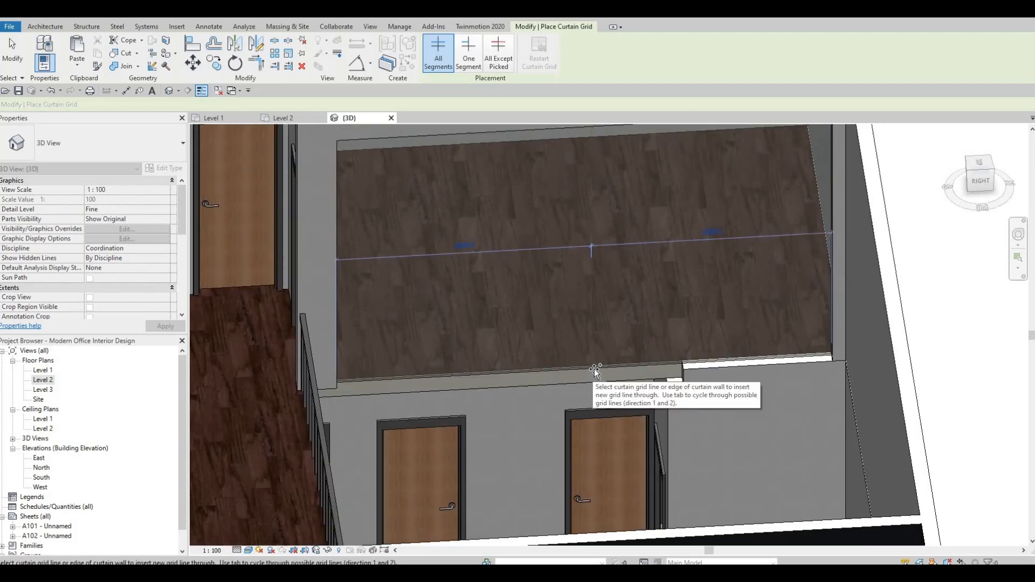
pyautogui.click(634, 324)
pyautogui.moveTo(717, 361); pyautogui.dragTo(695, 404, button='middle')
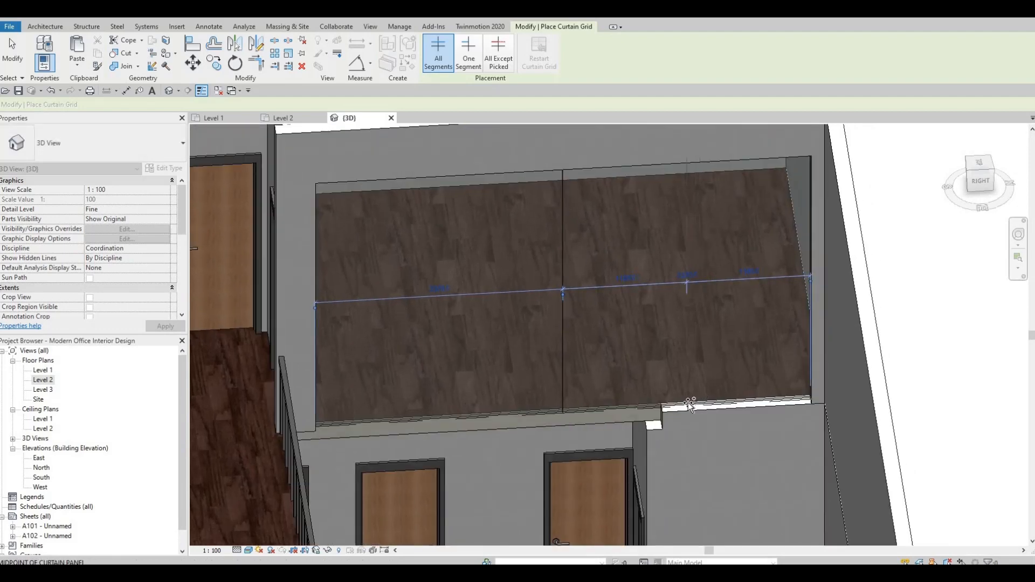
pyautogui.scroll(3, 689, 404)
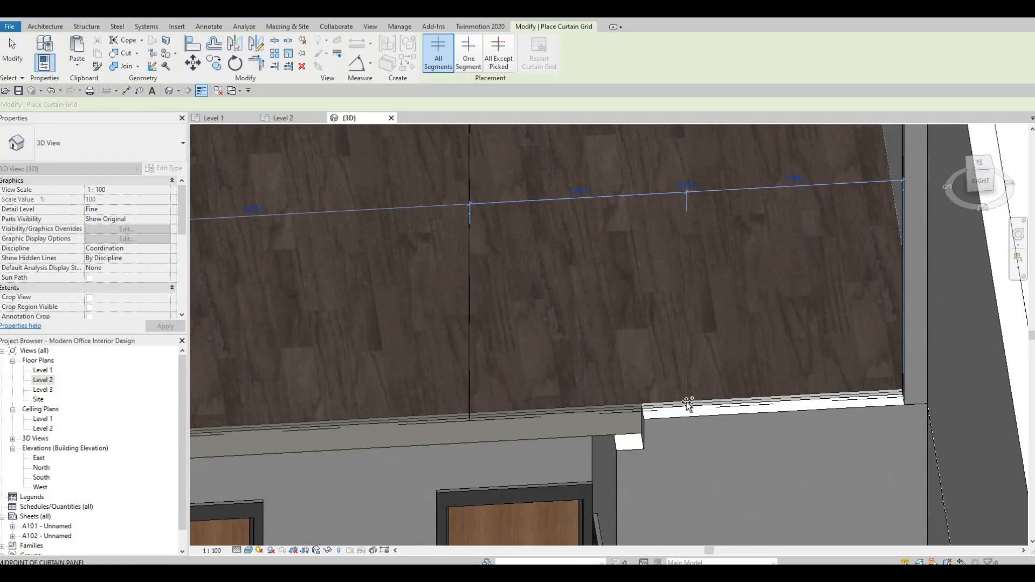
pyautogui.click(687, 405)
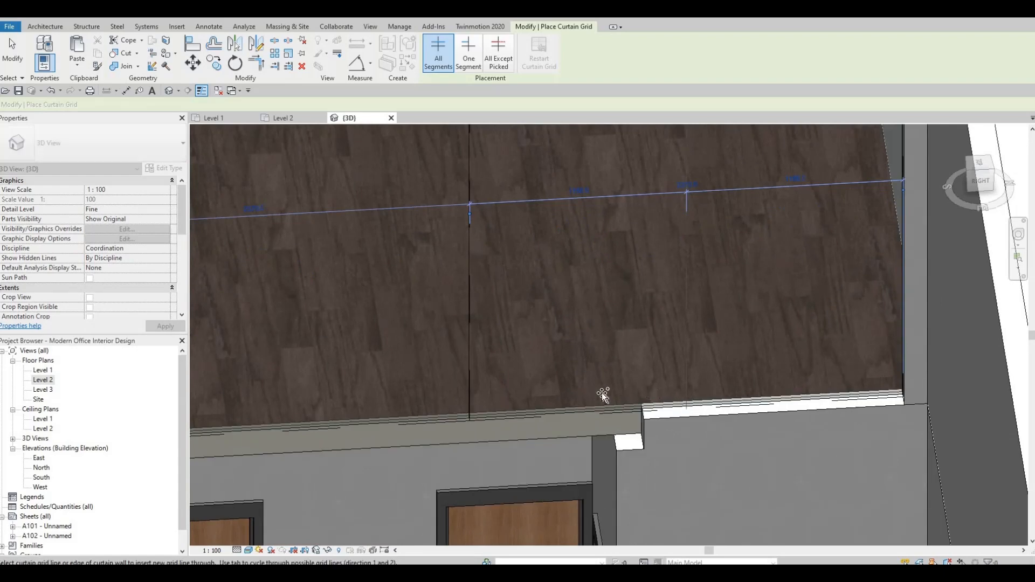
pyautogui.moveTo(248, 433); pyautogui.dragTo(482, 450, button='middle')
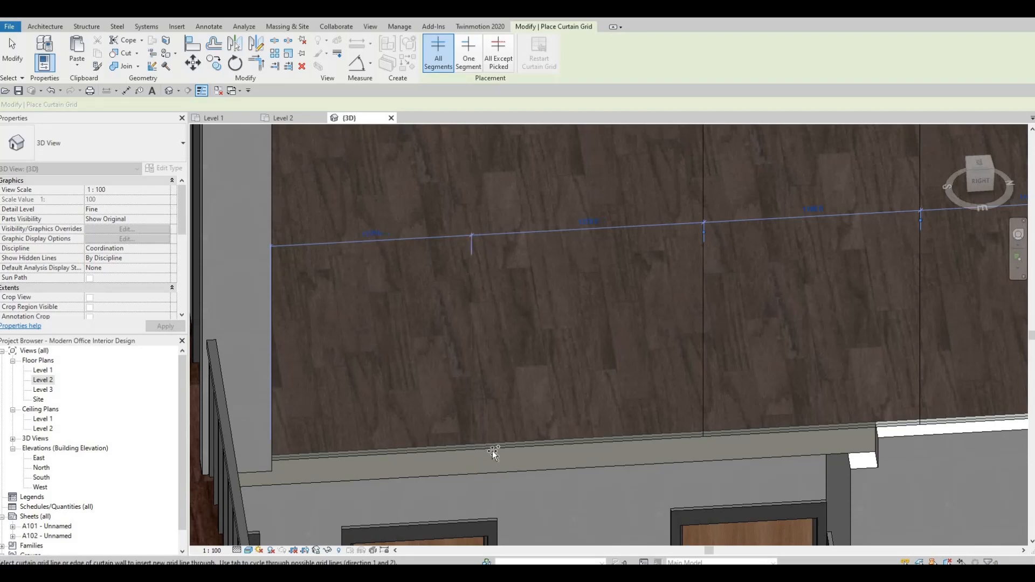
pyautogui.scroll(-8, 508, 393)
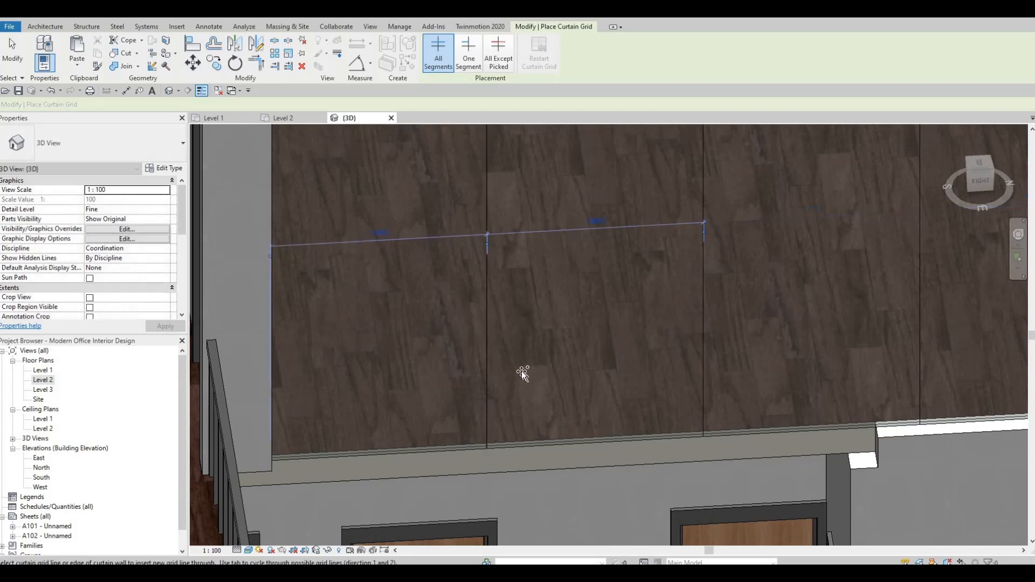
pyautogui.press('Escape')
# Switch the 3D view's visual style to Hidden Line
pyautogui.keyDown('shift'); pyautogui.moveTo(561, 413); pyautogui.dragTo(457, 365, button='middle'); pyautogui.keyUp('shift')
pyautogui.scroll(3, 447, 365)
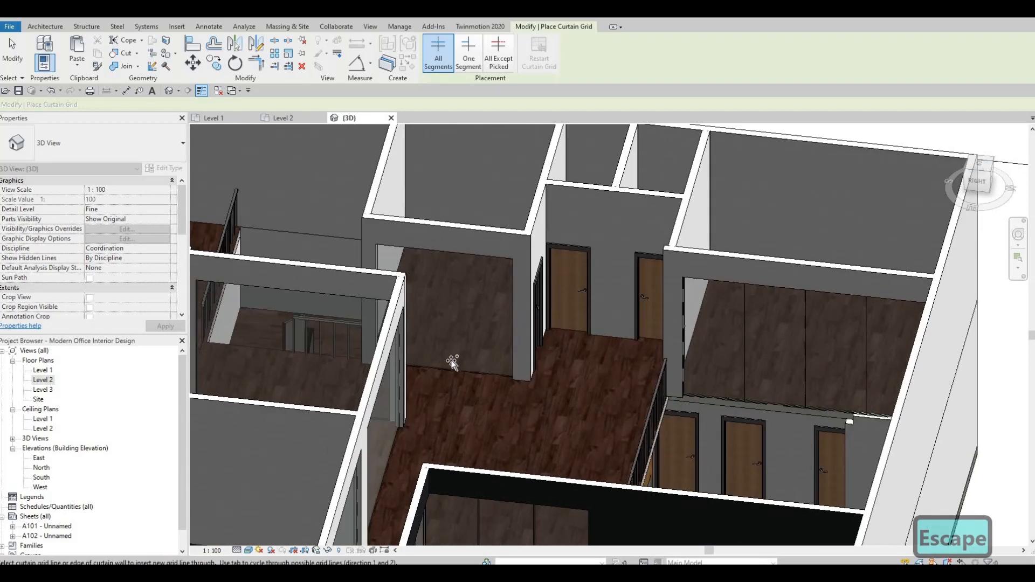
pyautogui.scroll(4, 452, 364)
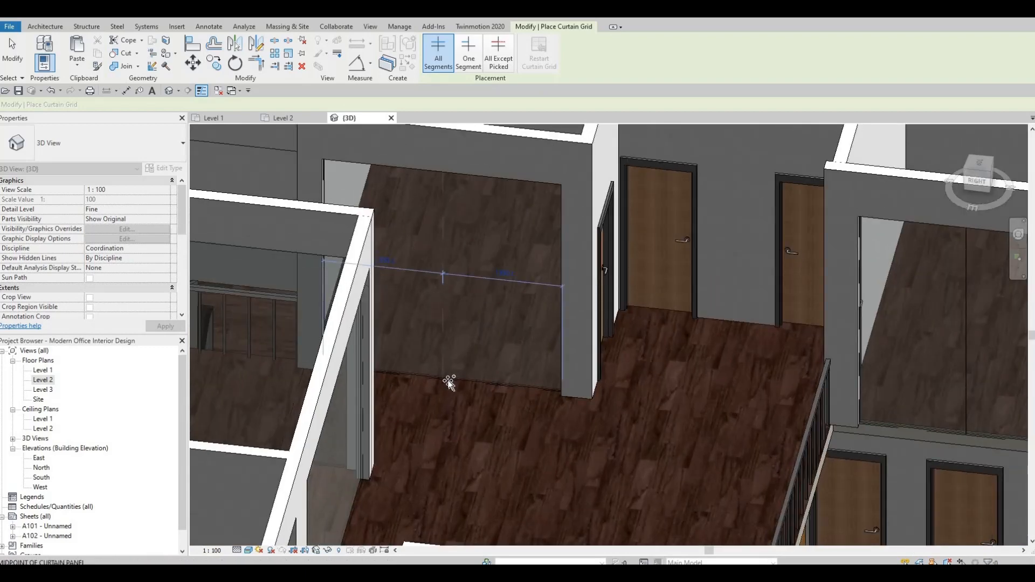
pyautogui.scroll(4, 447, 380)
pyautogui.keyDown('shift'); pyautogui.moveTo(448, 380); pyautogui.dragTo(507, 305, button='middle'); pyautogui.keyUp('shift')
pyautogui.scroll(-4, 451, 378)
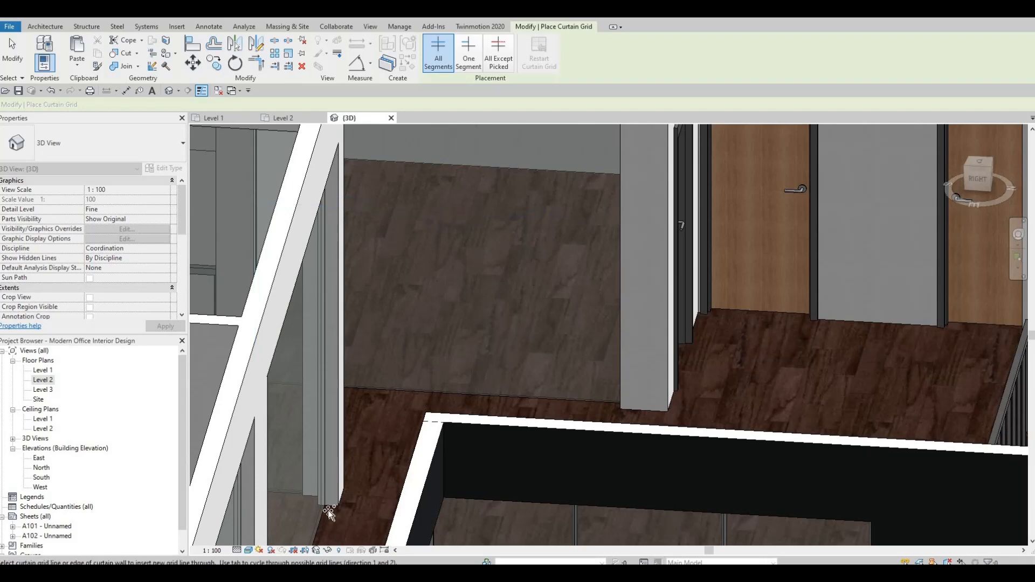
pyautogui.scroll(1, 330, 514)
pyautogui.click(249, 551)
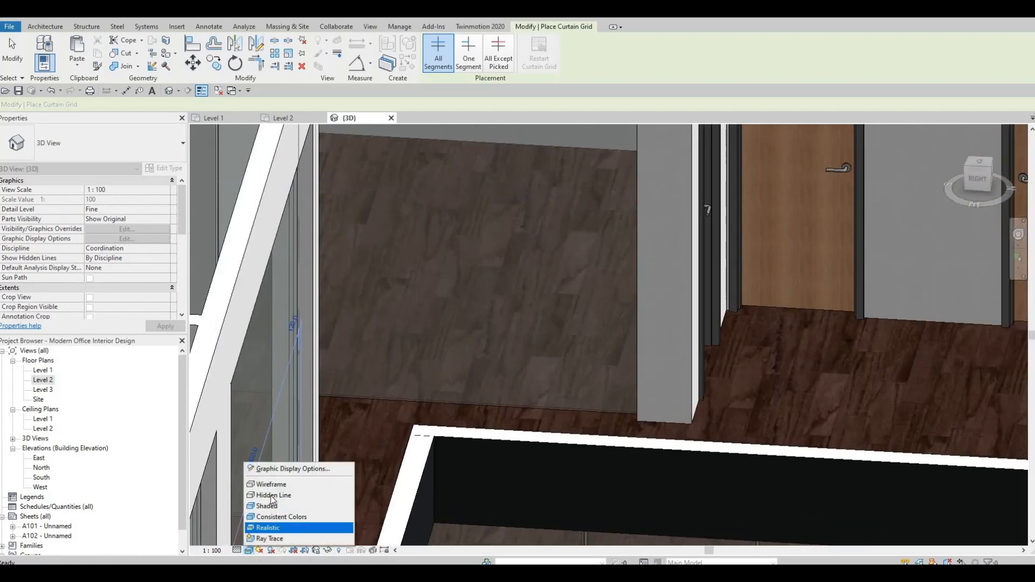
pyautogui.click(278, 492)
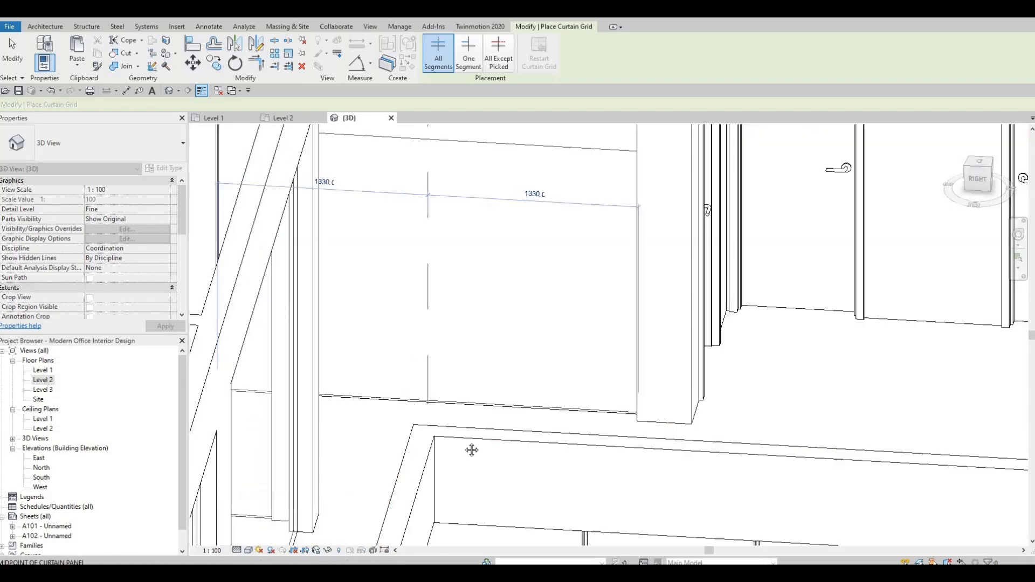
# Place a vertical curtain grid line at the midpoint of the curtain panel
pyautogui.scroll(-2, 475, 434)
pyautogui.scroll(-2, 434, 440)
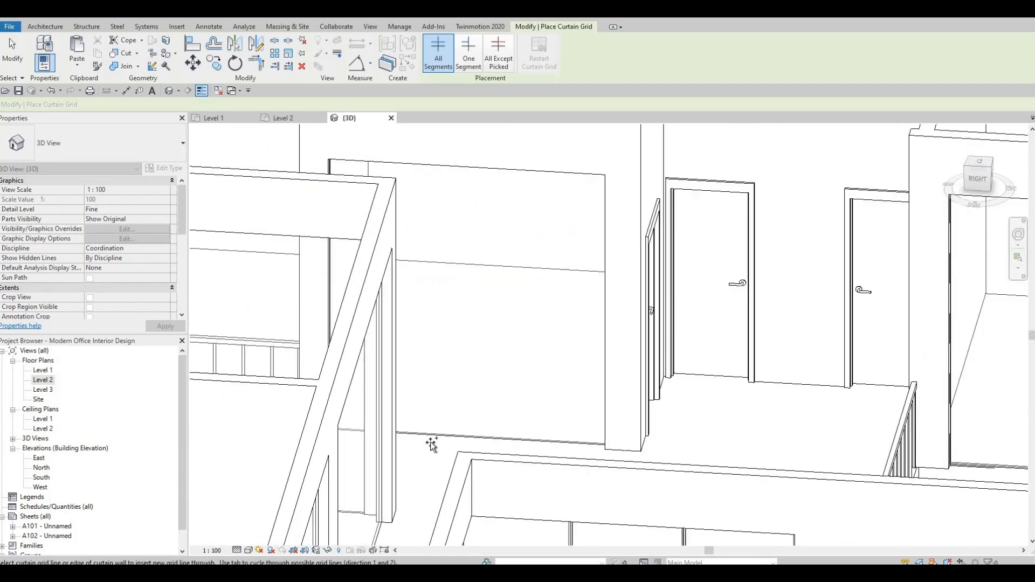
pyautogui.click(467, 438)
# Orbit and zoom around the 3D model to inspect the curtain walls and their grid lines
pyautogui.keyDown('shift'); pyautogui.moveTo(465, 470); pyautogui.dragTo(587, 430, button='middle'); pyautogui.keyUp('shift')
pyautogui.scroll(-1, 587, 430)
pyautogui.keyDown('shift'); pyautogui.moveTo(484, 421); pyautogui.dragTo(589, 424, button='middle'); pyautogui.keyUp('shift')
pyautogui.keyDown('shift'); pyautogui.moveTo(440, 451); pyautogui.dragTo(488, 287, button='middle'); pyautogui.keyUp('shift')
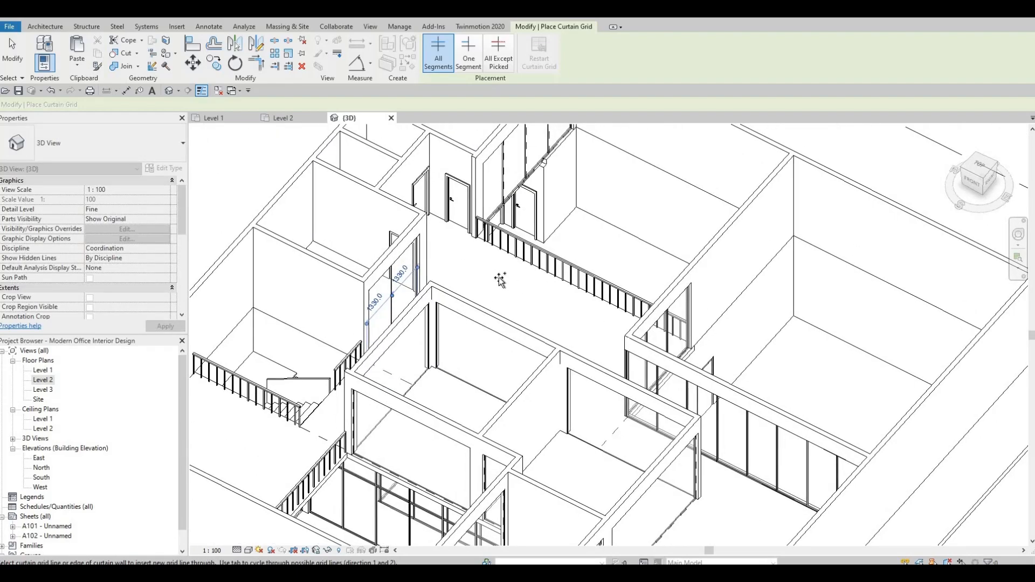
pyautogui.press('Escape')
pyautogui.press('Escape')
pyautogui.scroll(5, 539, 464)
pyautogui.press('Tab')
pyautogui.press('Tab')
pyautogui.click(597, 381)
pyautogui.keyDown('shift'); pyautogui.moveTo(588, 399); pyautogui.dragTo(397, 380, button='middle'); pyautogui.keyUp('shift')
pyautogui.scroll(2, 398, 379)
pyautogui.moveTo(324, 496); pyautogui.dragTo(627, 339, button='middle')
pyautogui.scroll(2, 241, 409)
pyautogui.moveTo(205, 379); pyautogui.dragTo(658, 348, button='middle')
pyautogui.scroll(1, 588, 335)
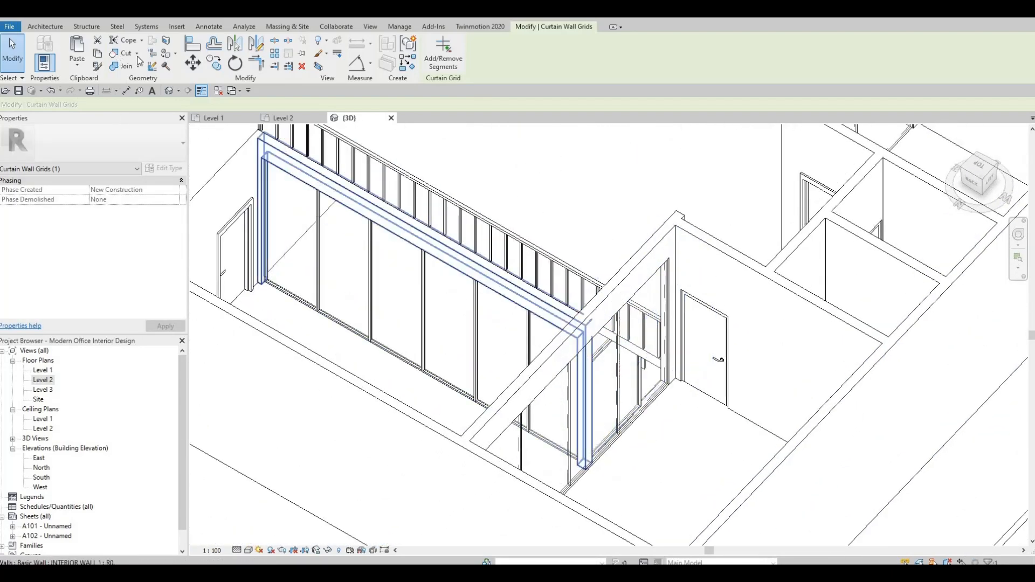
# Add mullions along the horizontal grid line of the long curtain wall
pyautogui.click(54, 29)
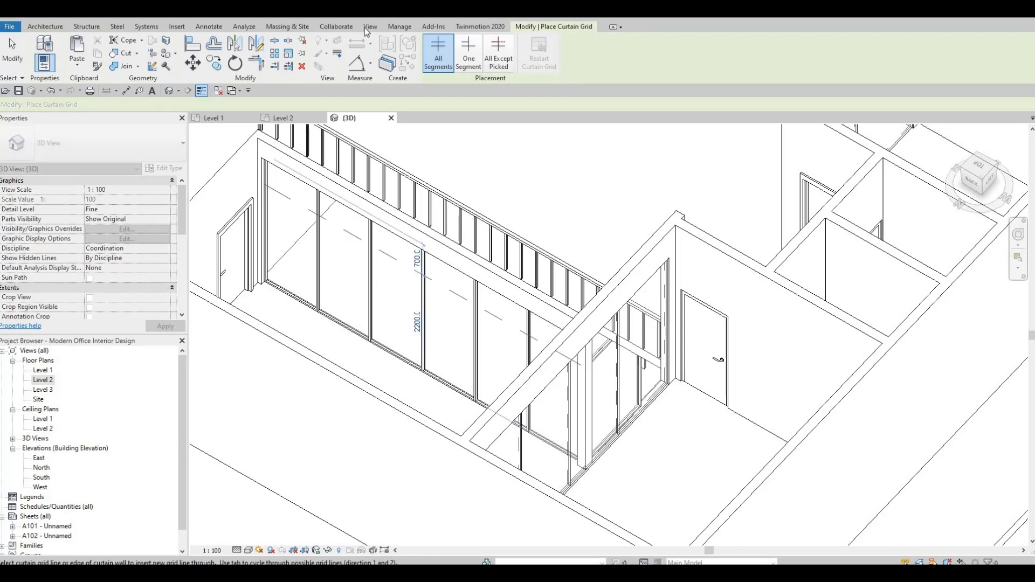
pyautogui.press('Escape')
pyautogui.press('Escape')
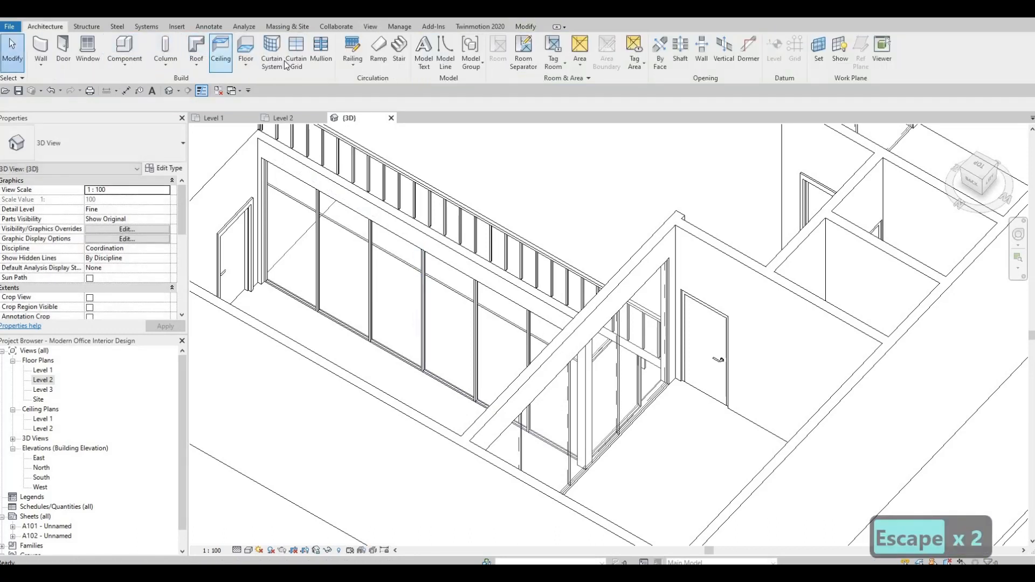
pyautogui.click(321, 52)
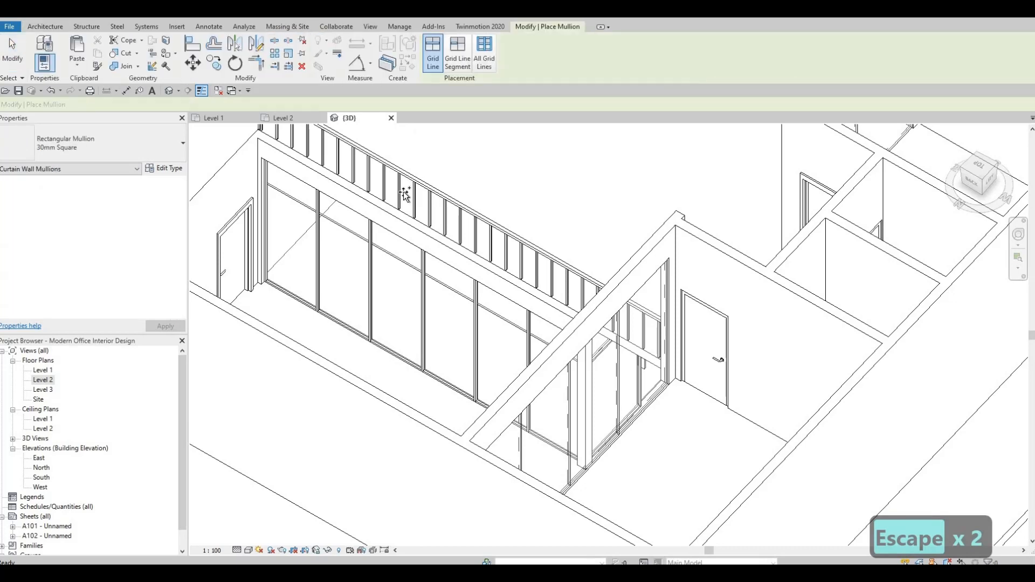
pyautogui.click(373, 253)
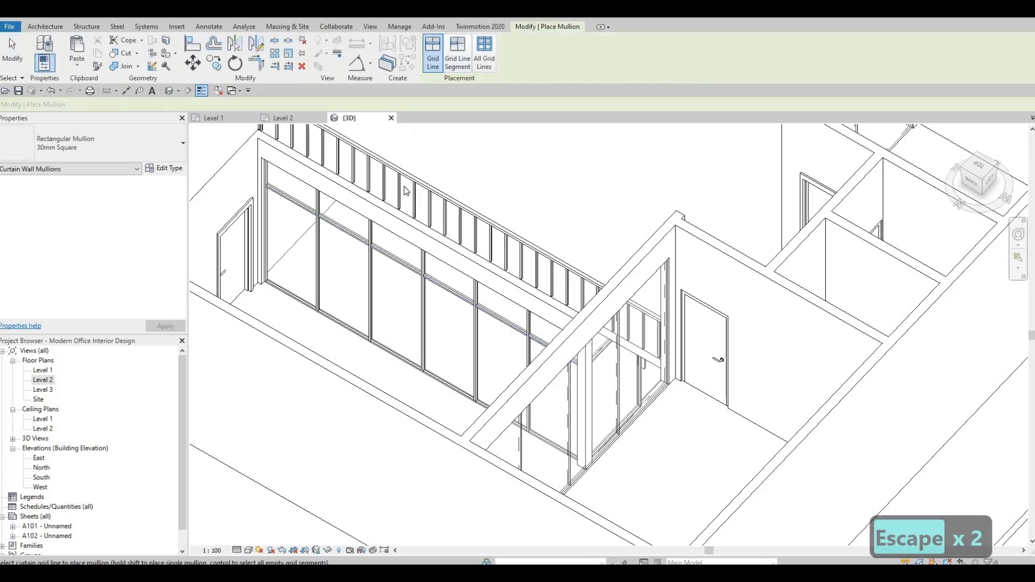
pyautogui.press('Escape')
# Place a horizontal curtain grid line on the corner curtain wall and set its distance from the top to 700
pyautogui.scroll(-2, 421, 173)
pyautogui.keyDown('shift'); pyautogui.moveTo(178, 293); pyautogui.dragTo(273, 266, button='middle'); pyautogui.keyUp('shift')
pyautogui.moveTo(777, 272); pyautogui.dragTo(345, 365, button='middle')
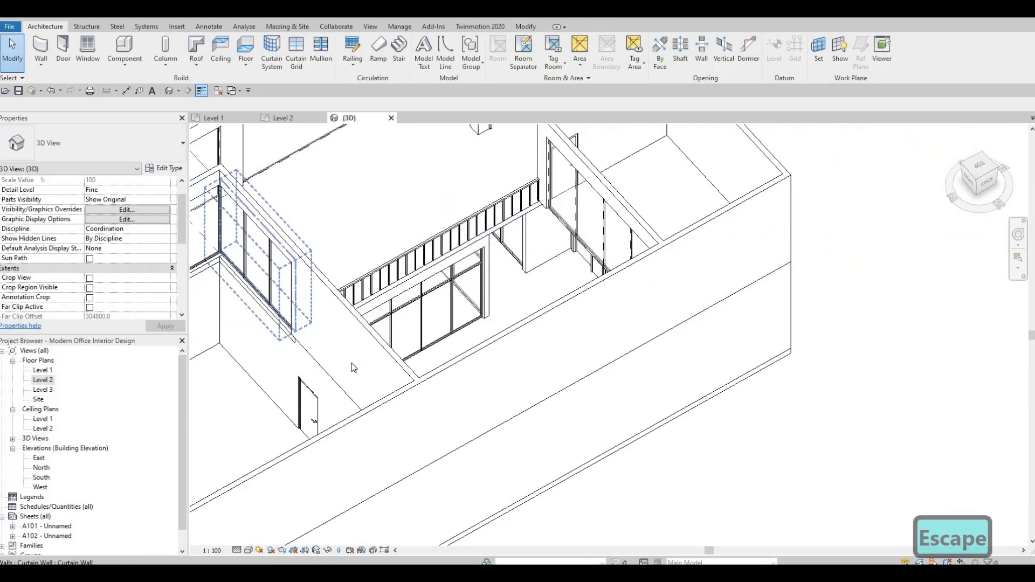
pyautogui.moveTo(488, 291); pyautogui.dragTo(554, 390, button='middle')
pyautogui.scroll(-1, 577, 317)
pyautogui.moveTo(577, 317); pyautogui.dragTo(599, 358, button='middle')
pyautogui.moveTo(600, 305); pyautogui.dragTo(643, 323, button='middle')
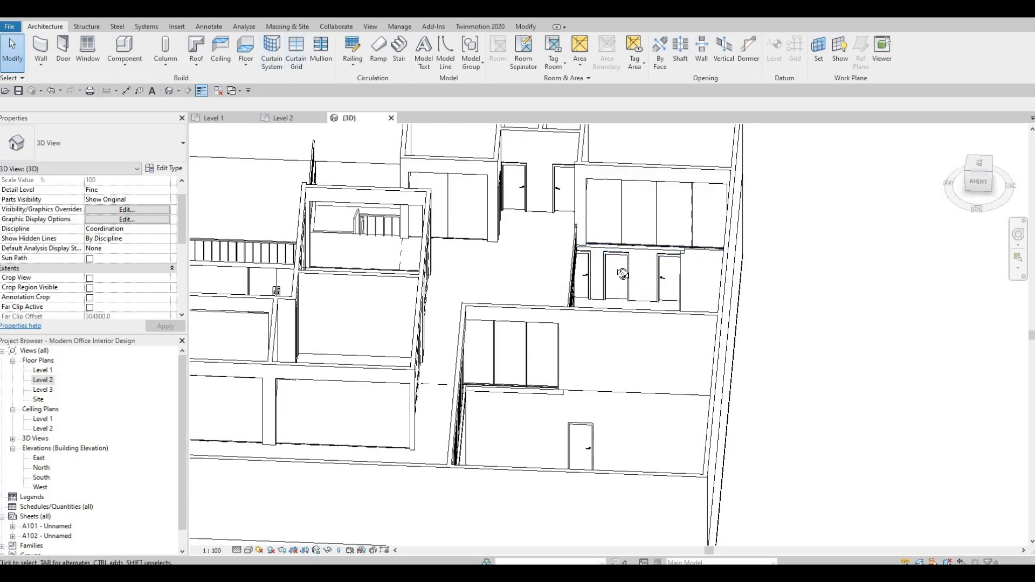
pyautogui.keyDown('shift'); pyautogui.moveTo(623, 274); pyautogui.dragTo(365, 197, button='middle'); pyautogui.keyUp('shift')
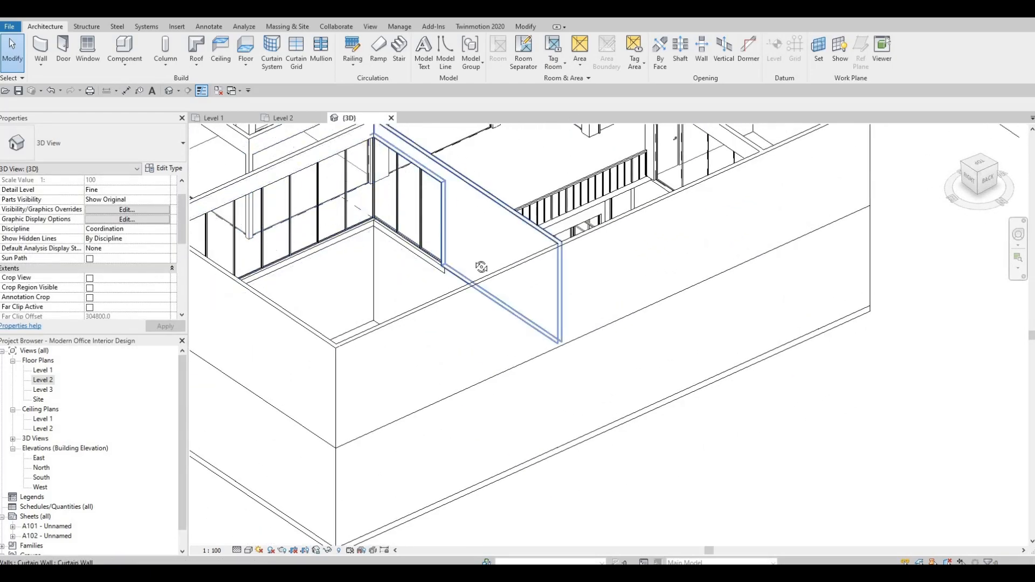
pyautogui.moveTo(481, 267); pyautogui.dragTo(526, 283, button='middle')
pyautogui.keyDown('shift'); pyautogui.moveTo(477, 236); pyautogui.dragTo(495, 266, button='middle'); pyautogui.keyUp('shift')
pyautogui.scroll(4, 495, 266)
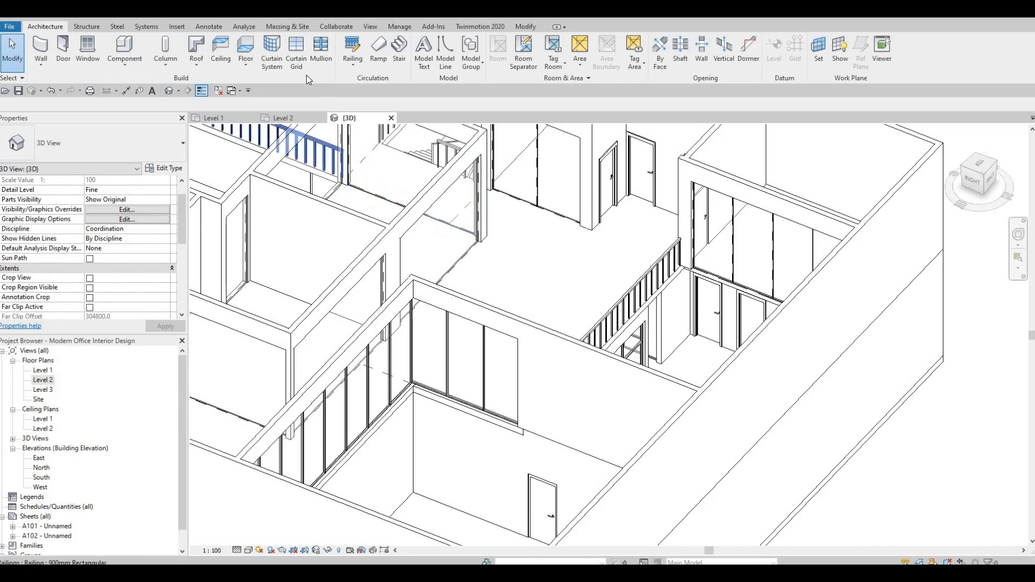
pyautogui.scroll(4, 512, 349)
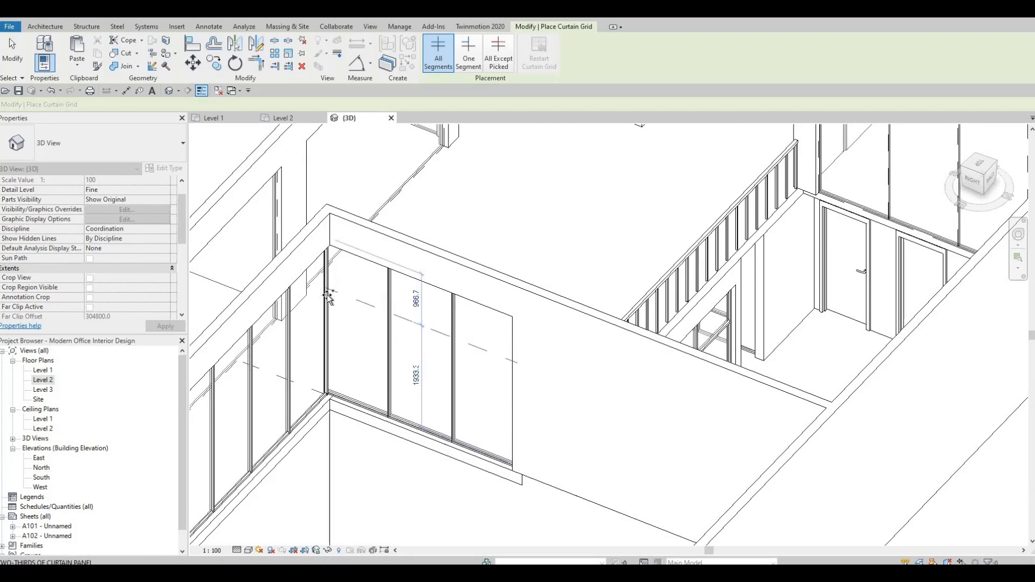
pyautogui.click(329, 292)
pyautogui.keyDown('shift'); pyautogui.moveTo(358, 285); pyautogui.dragTo(385, 545, button='middle'); pyautogui.keyUp('shift')
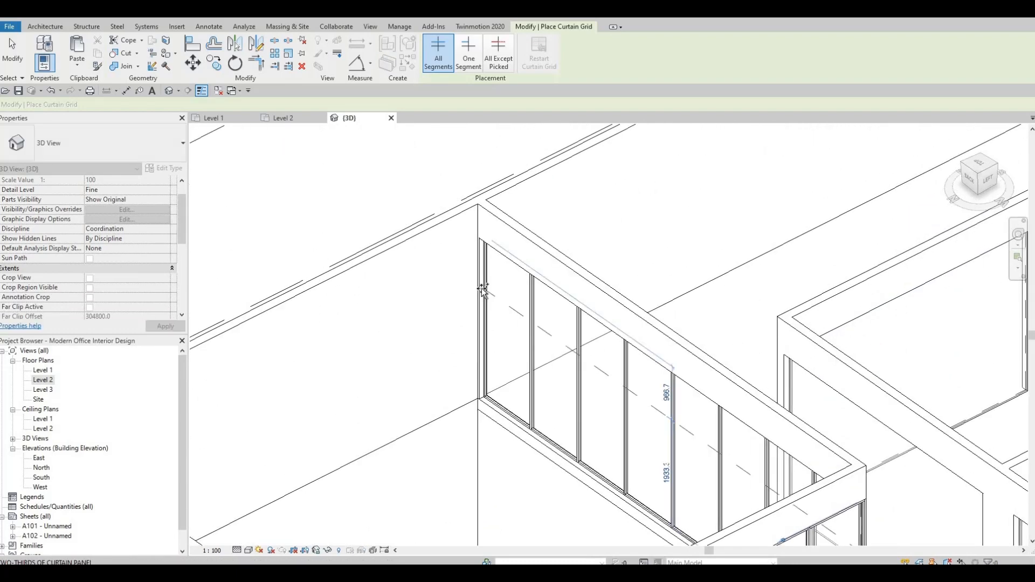
pyautogui.click(483, 286)
pyautogui.press('Escape')
pyautogui.press('Escape')
pyautogui.press('Escape')
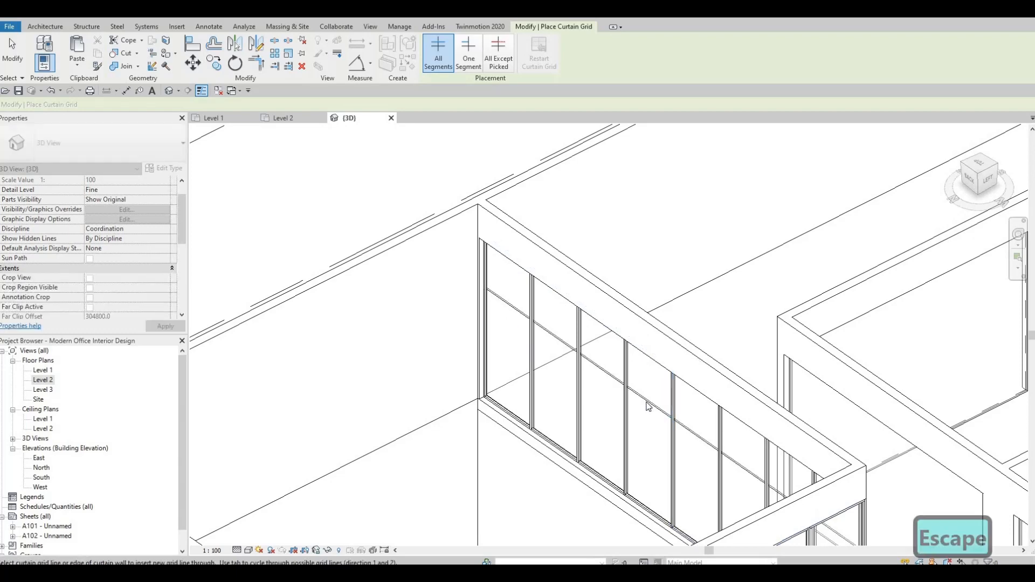
pyautogui.click(666, 390)
pyautogui.click(652, 394)
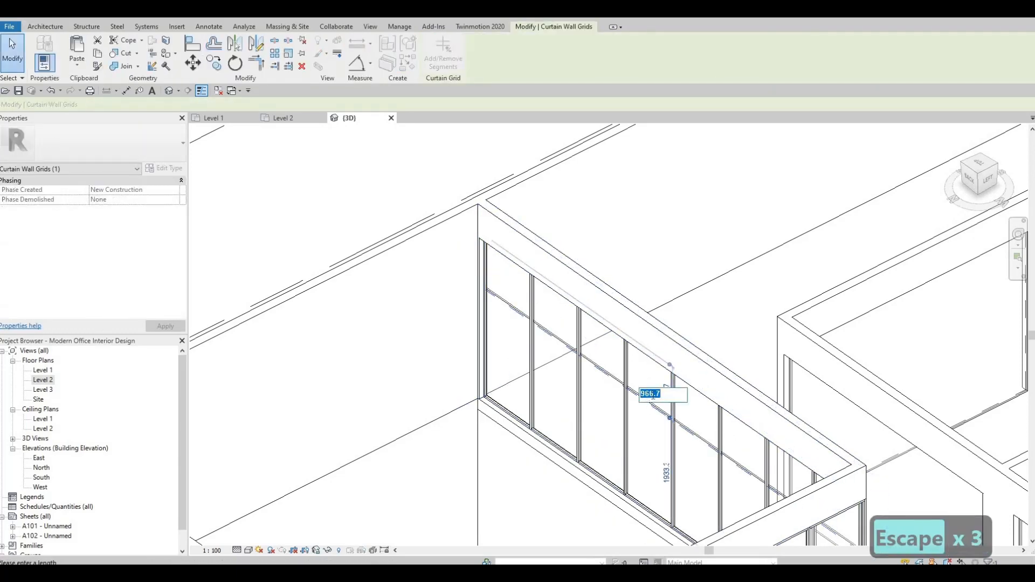
pyautogui.write('700')
pyautogui.press('Return')
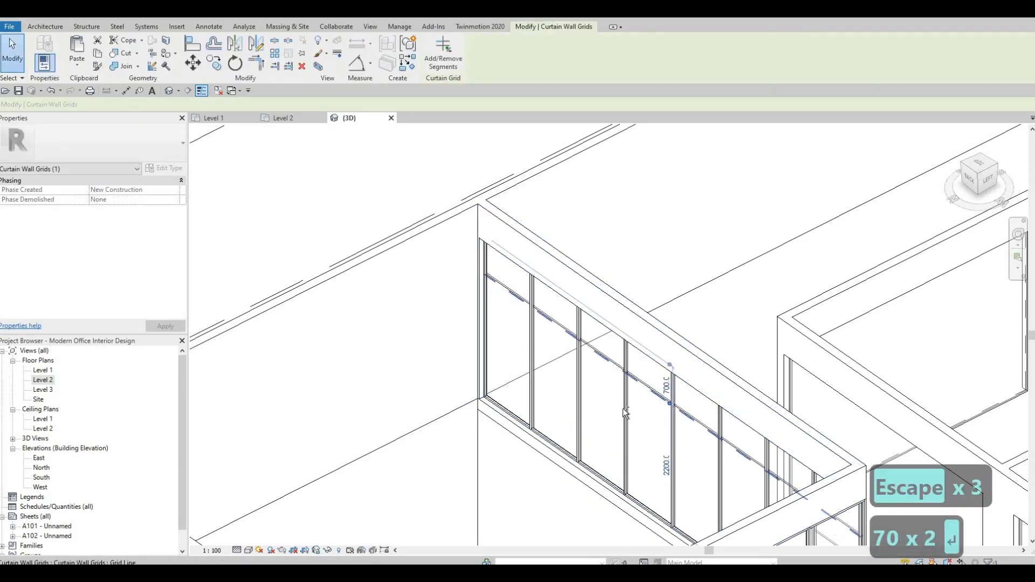
pyautogui.press('Escape')
pyautogui.keyDown('shift'); pyautogui.moveTo(824, 439); pyautogui.dragTo(867, 229, button='middle'); pyautogui.keyUp('shift')
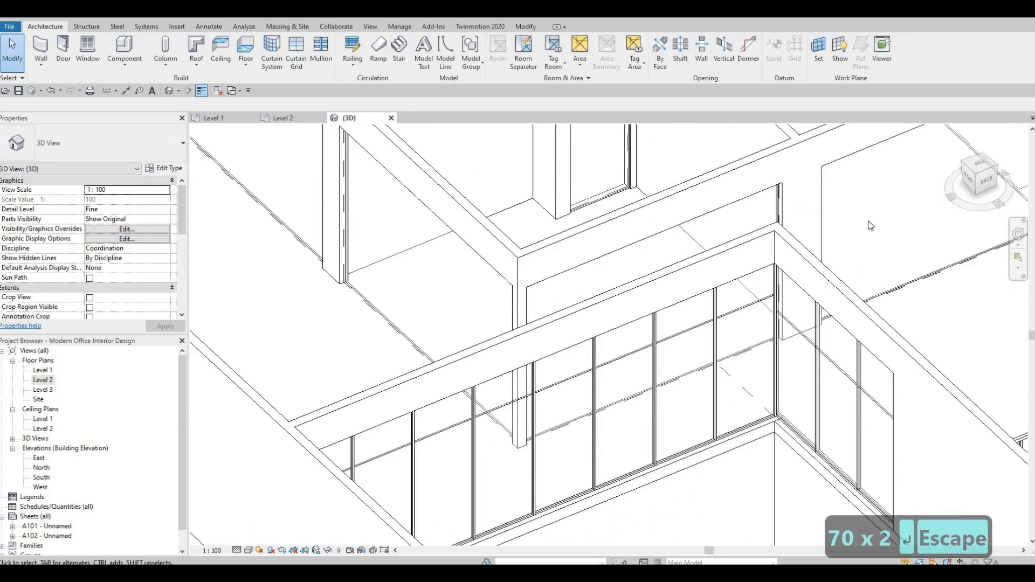
pyautogui.press('a')
pyautogui.press('l')
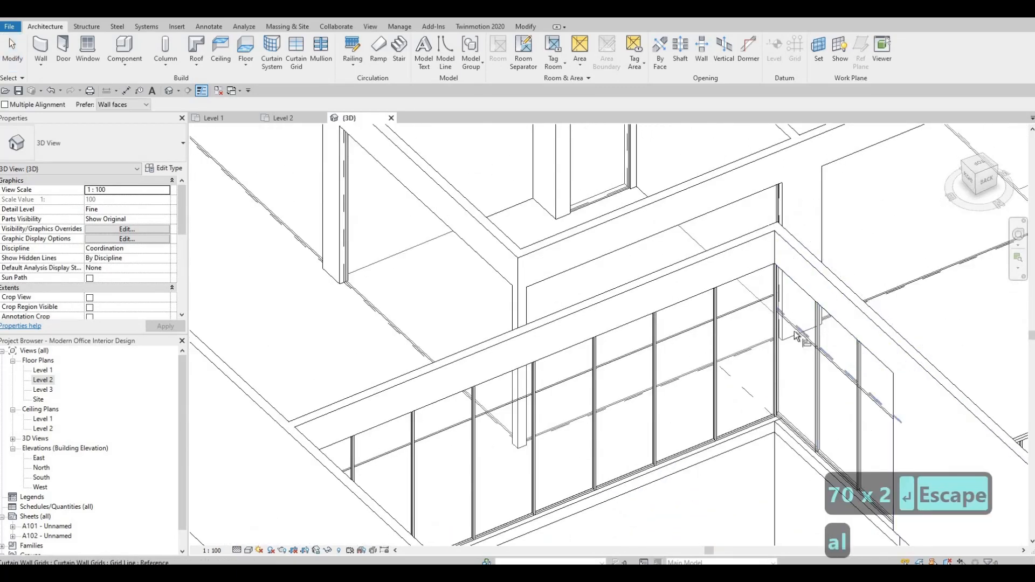
pyautogui.press('Escape')
pyautogui.press('Escape')
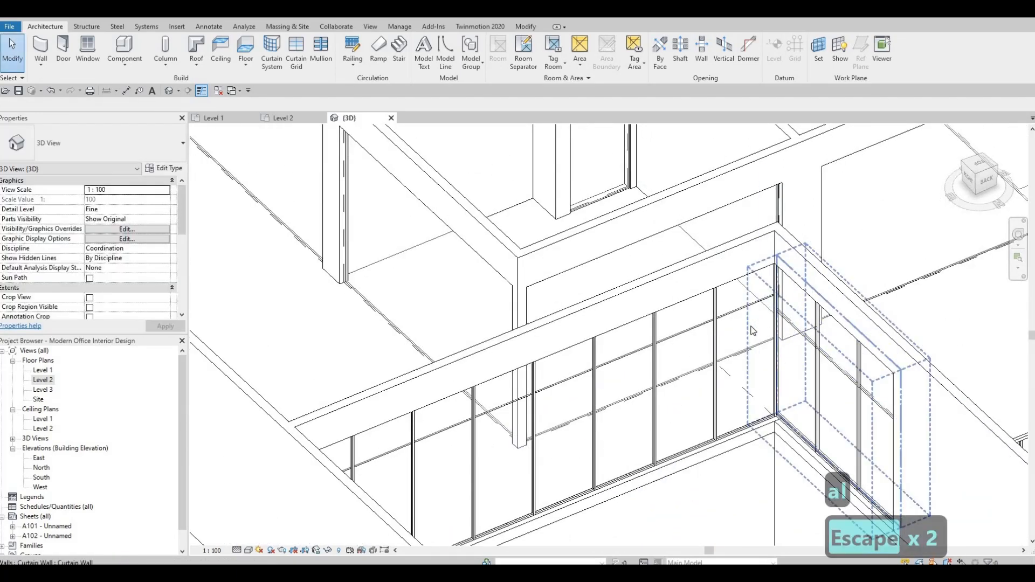
pyautogui.press('a')
pyautogui.press('l')
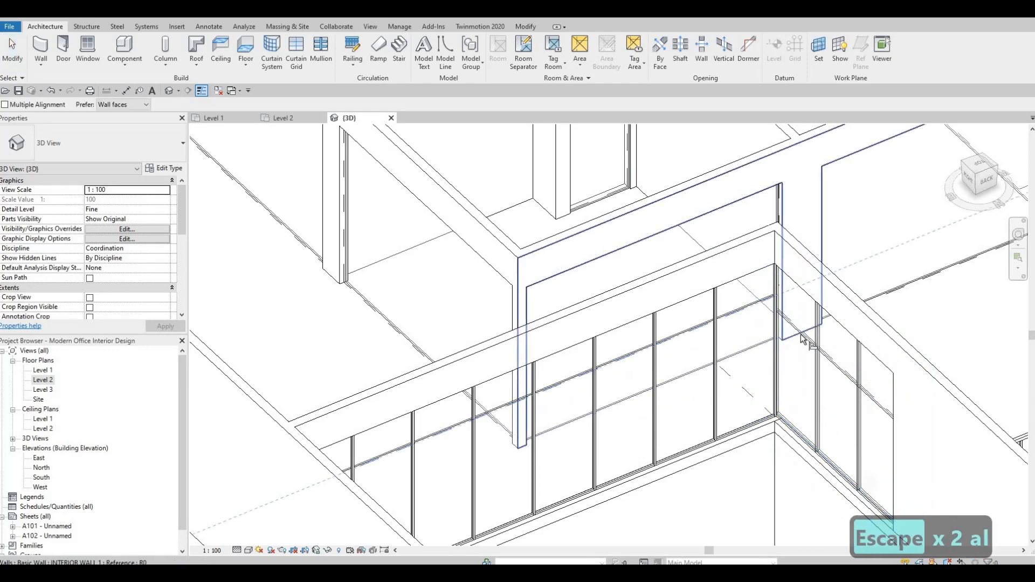
pyautogui.press('Escape')
pyautogui.press('Escape')
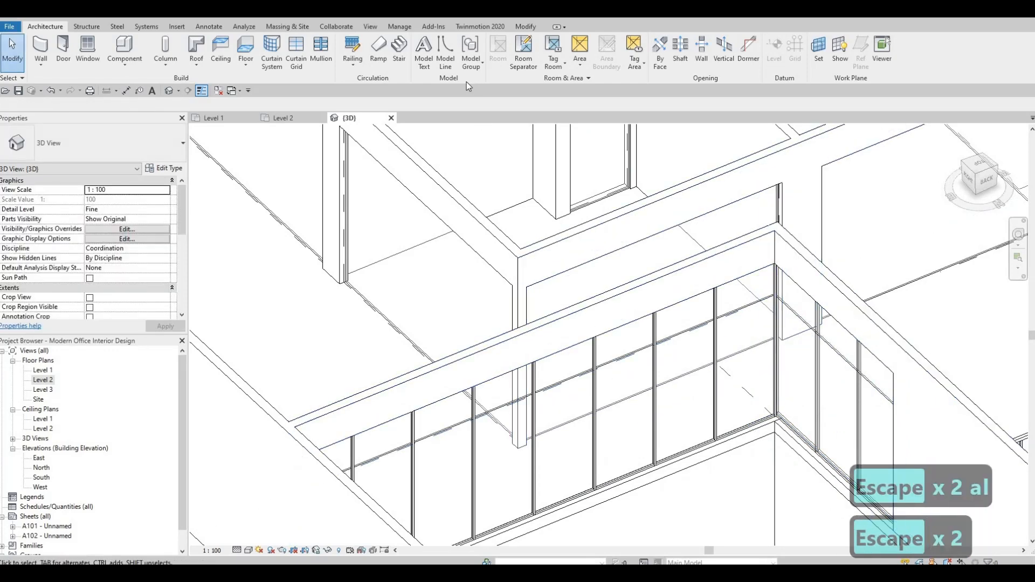
# Add mullions along the new horizontal grid lines of the corner curtain walls
pyautogui.click(330, 59)
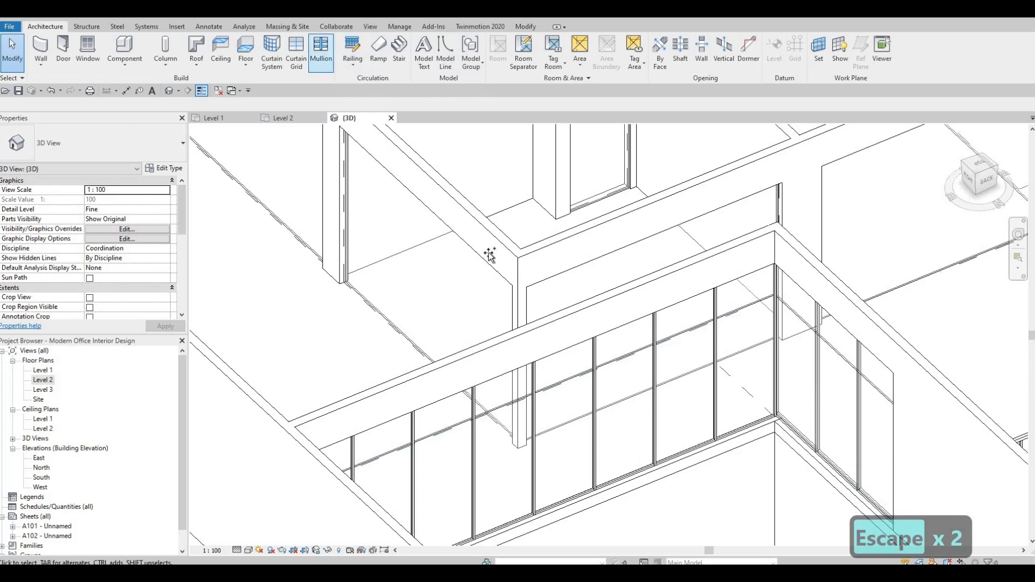
pyautogui.click(820, 337)
pyautogui.moveTo(927, 318); pyautogui.dragTo(659, 363, button='middle')
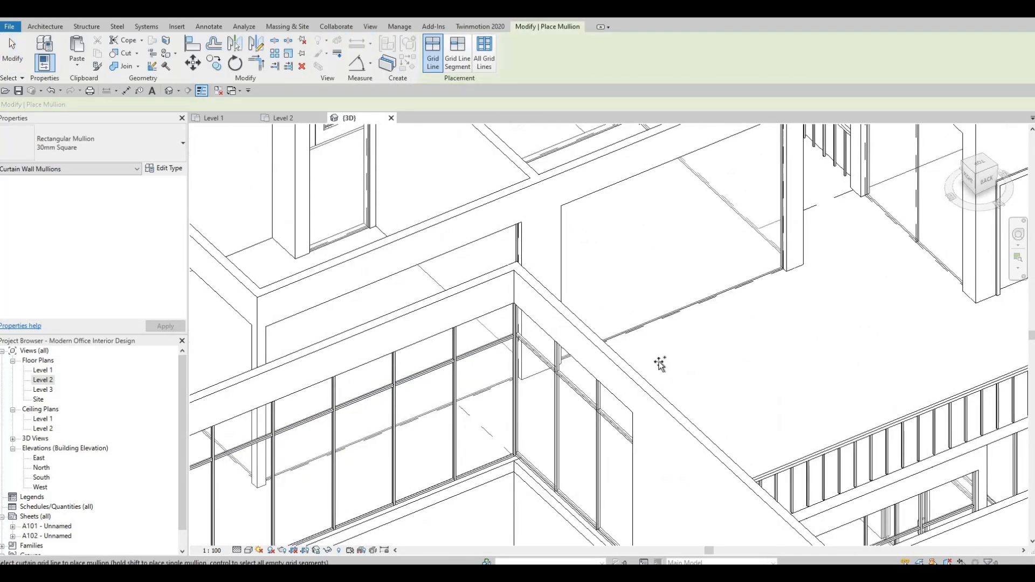
pyautogui.keyDown('shift'); pyautogui.moveTo(442, 454); pyautogui.dragTo(465, 453, button='middle'); pyautogui.keyUp('shift')
pyautogui.moveTo(700, 324); pyautogui.dragTo(502, 439, button='middle')
pyautogui.moveTo(599, 403); pyautogui.dragTo(443, 345, button='middle')
pyautogui.press('Escape')
pyautogui.press('Escape')
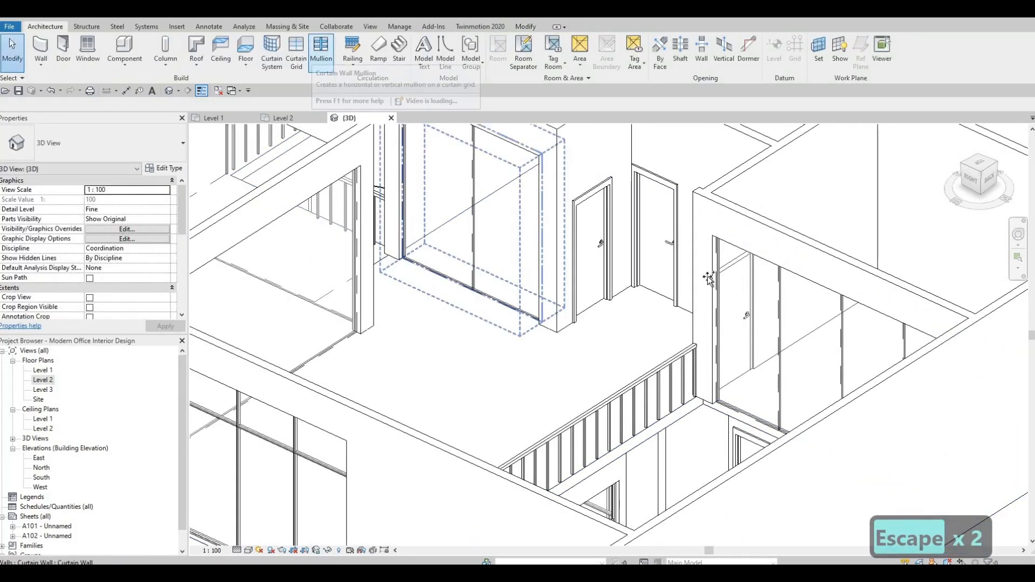
# Start the Curtain Grid tool and place a horizontal grid line about 600 from the top of another curtain wall
pyautogui.click(297, 54)
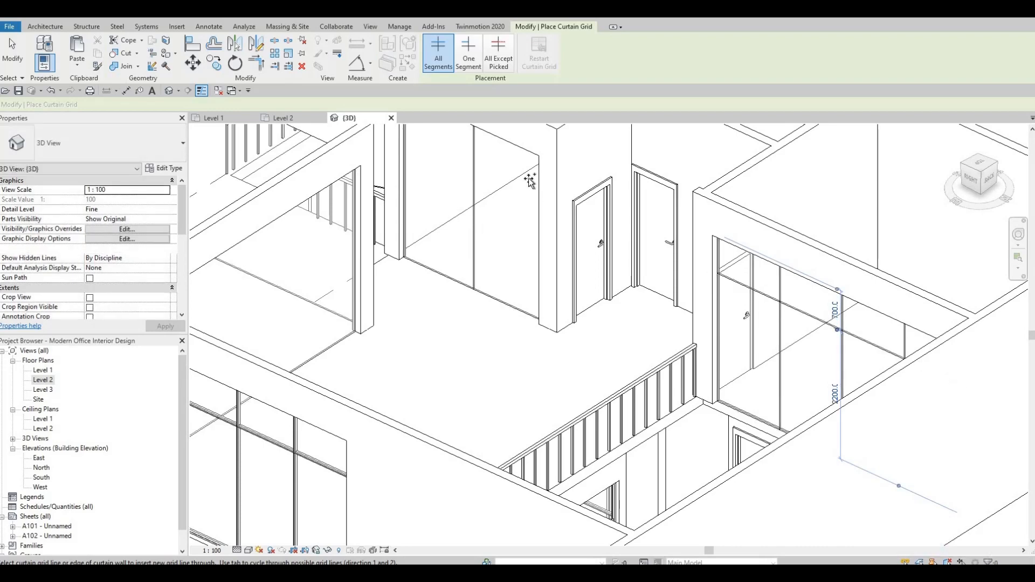
pyautogui.moveTo(448, 207); pyautogui.dragTo(446, 203, button='middle')
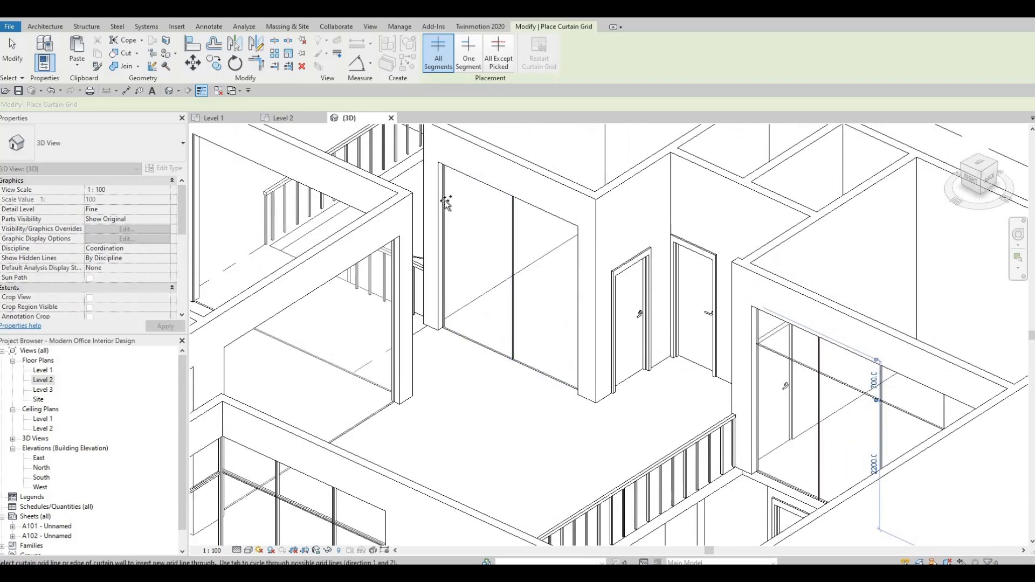
pyautogui.keyDown('shift'); pyautogui.moveTo(356, 275); pyautogui.dragTo(536, 380, button='middle'); pyautogui.keyUp('shift')
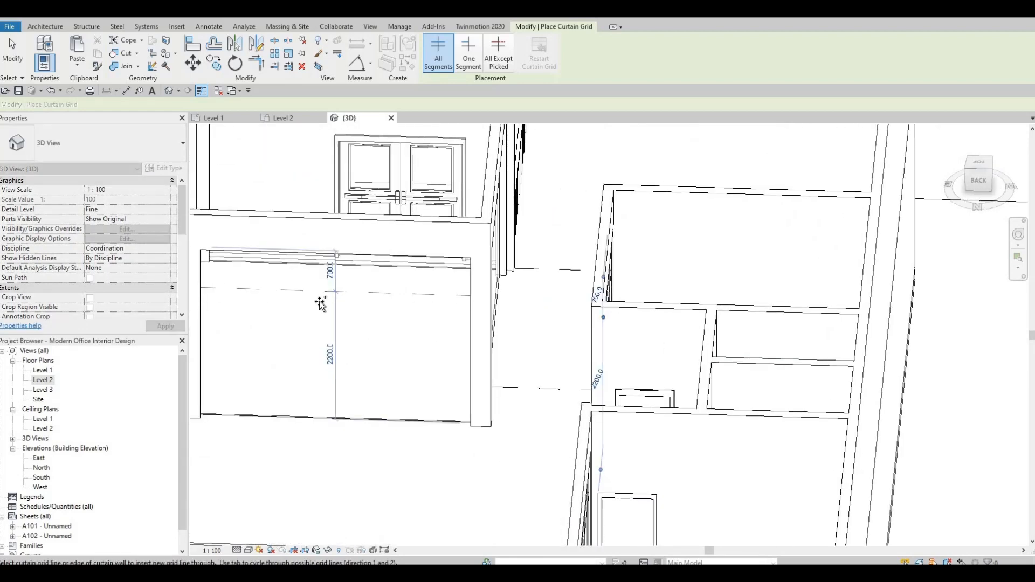
pyautogui.keyDown('shift'); pyautogui.moveTo(372, 330); pyautogui.dragTo(469, 335, button='middle'); pyautogui.keyUp('shift')
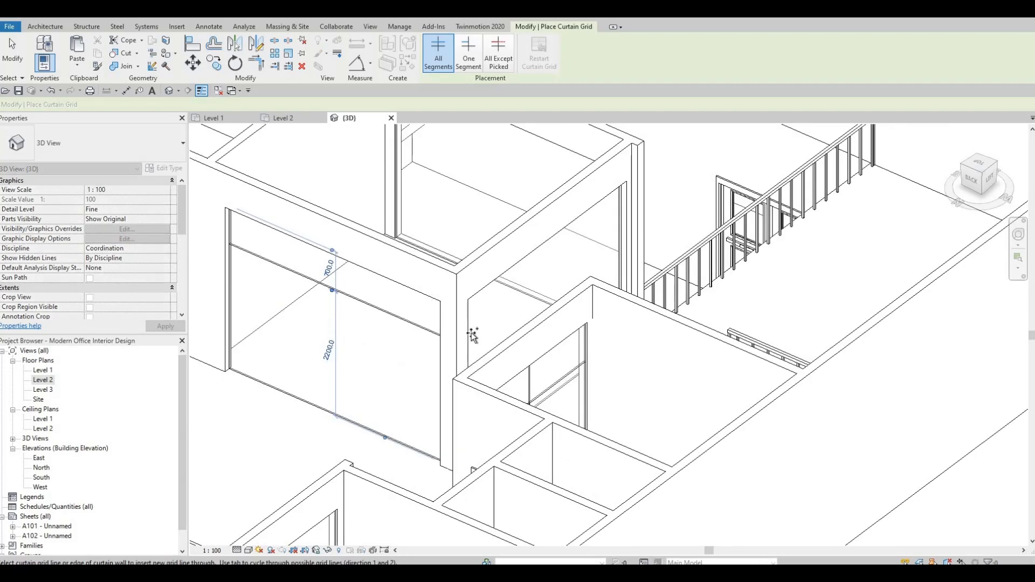
pyautogui.keyDown('shift'); pyautogui.moveTo(648, 297); pyautogui.dragTo(821, 265, button='middle'); pyautogui.keyUp('shift')
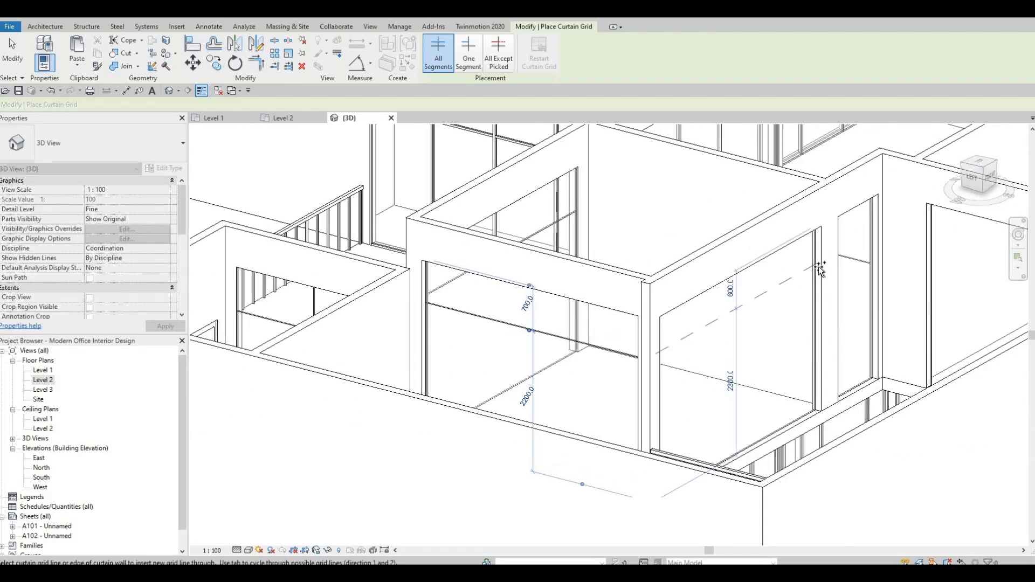
pyautogui.click(817, 272)
# Place vertical curtain grid lines at the midpoints of two short curtain walls
pyautogui.keyDown('shift'); pyautogui.moveTo(859, 307); pyautogui.dragTo(859, 238, button='middle'); pyautogui.keyUp('shift')
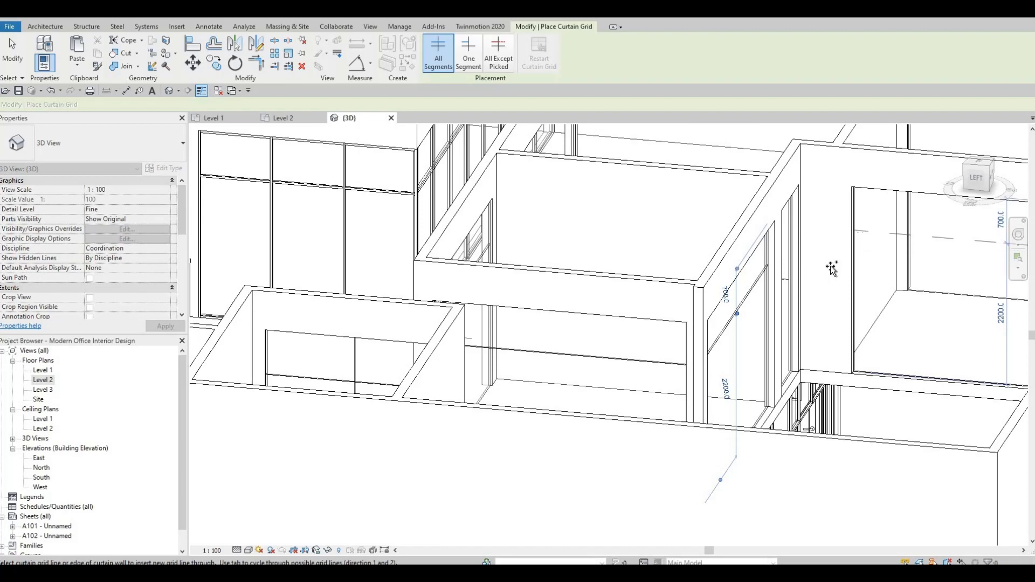
pyautogui.keyDown('shift'); pyautogui.moveTo(753, 289); pyautogui.dragTo(870, 180, button='middle'); pyautogui.keyUp('shift')
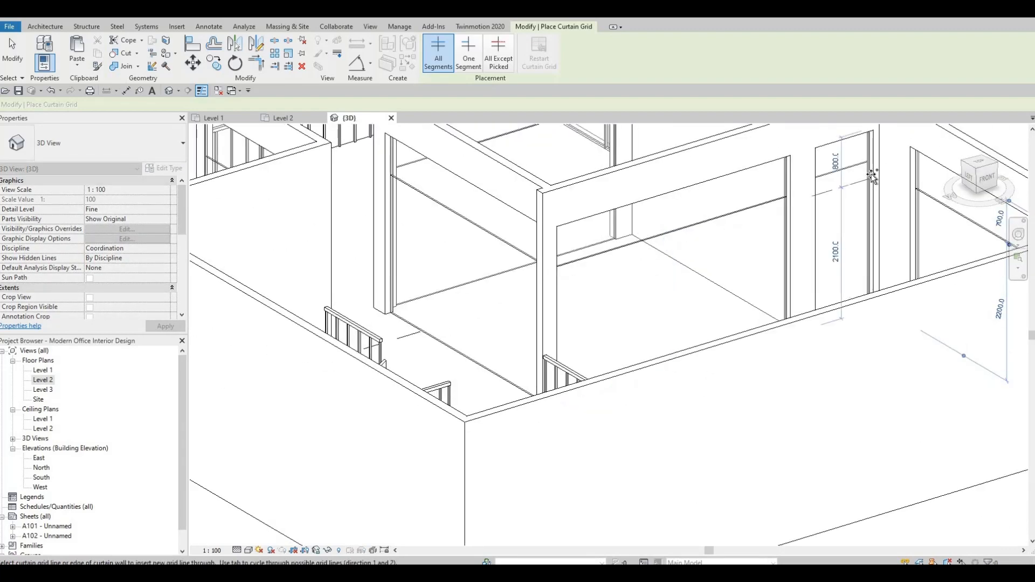
pyautogui.keyDown('shift'); pyautogui.moveTo(860, 324); pyautogui.dragTo(722, 301, button='middle'); pyautogui.keyUp('shift')
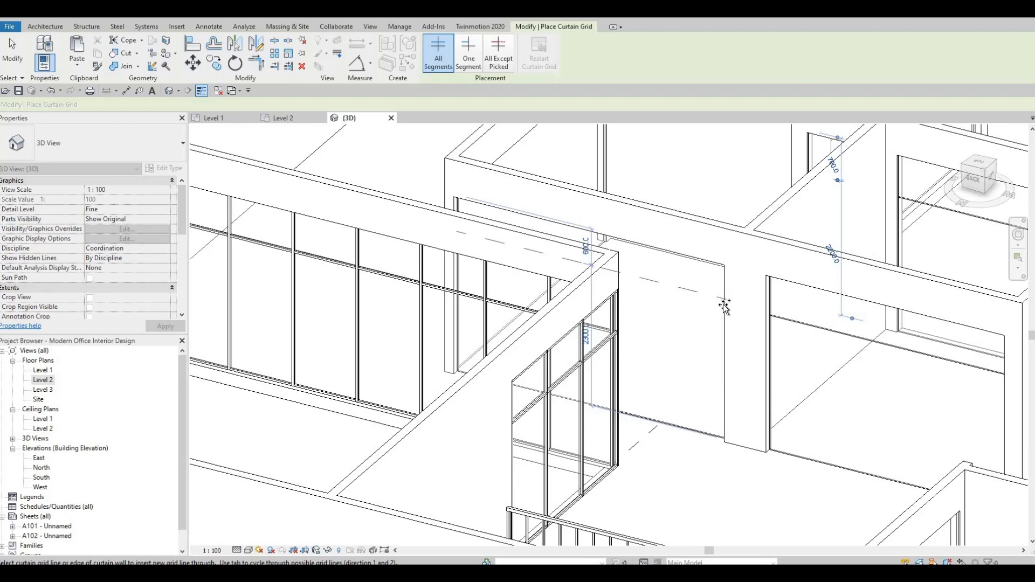
pyautogui.keyDown('shift'); pyautogui.moveTo(701, 296); pyautogui.dragTo(760, 224, button='middle'); pyautogui.keyUp('shift')
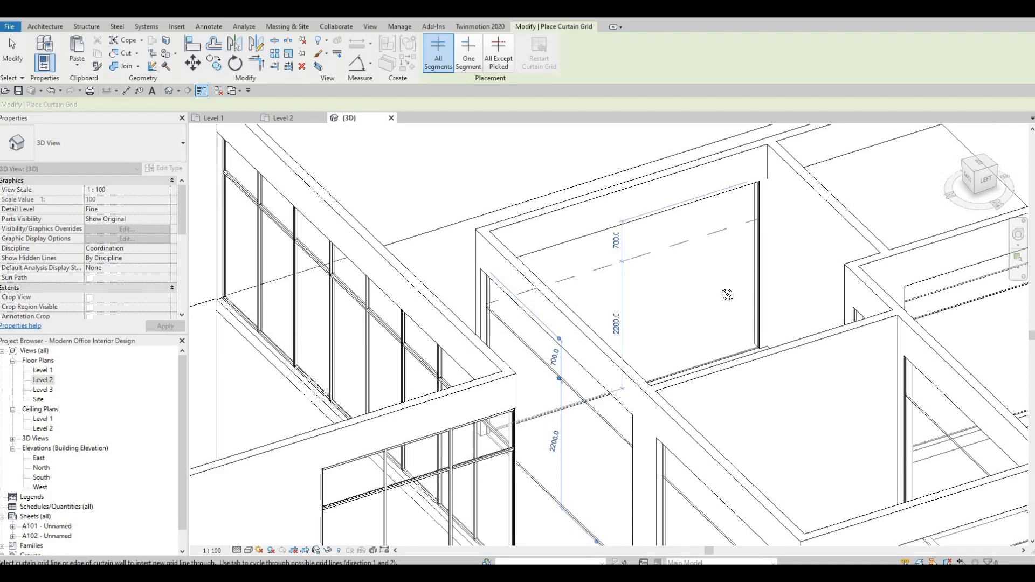
pyautogui.keyDown('shift'); pyautogui.moveTo(728, 295); pyautogui.dragTo(665, 345, button='middle'); pyautogui.keyUp('shift')
pyautogui.scroll(-1, 666, 345)
pyautogui.scroll(-1, 665, 344)
pyautogui.moveTo(771, 337); pyautogui.dragTo(814, 237, button='middle')
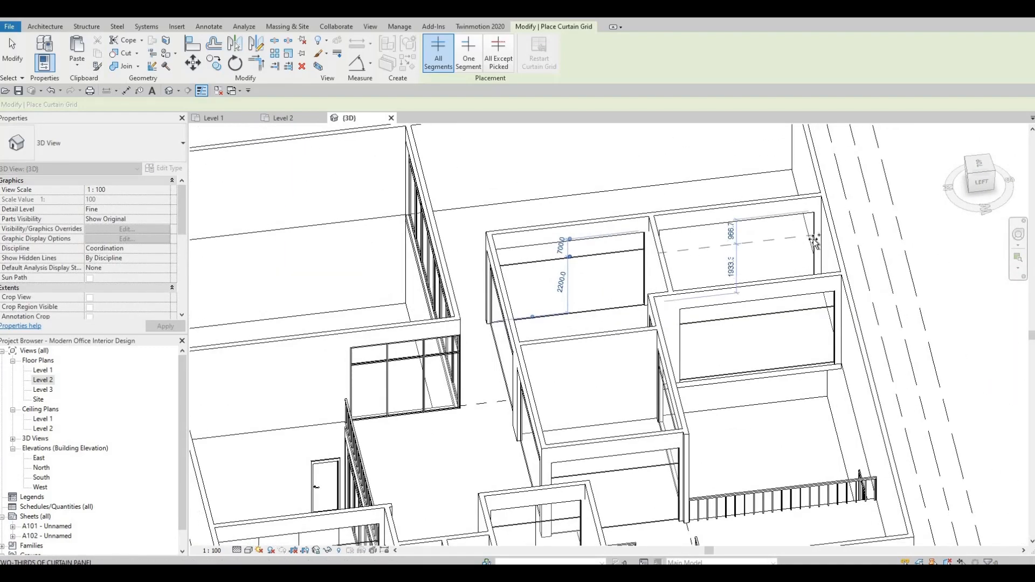
pyautogui.scroll(2, 811, 236)
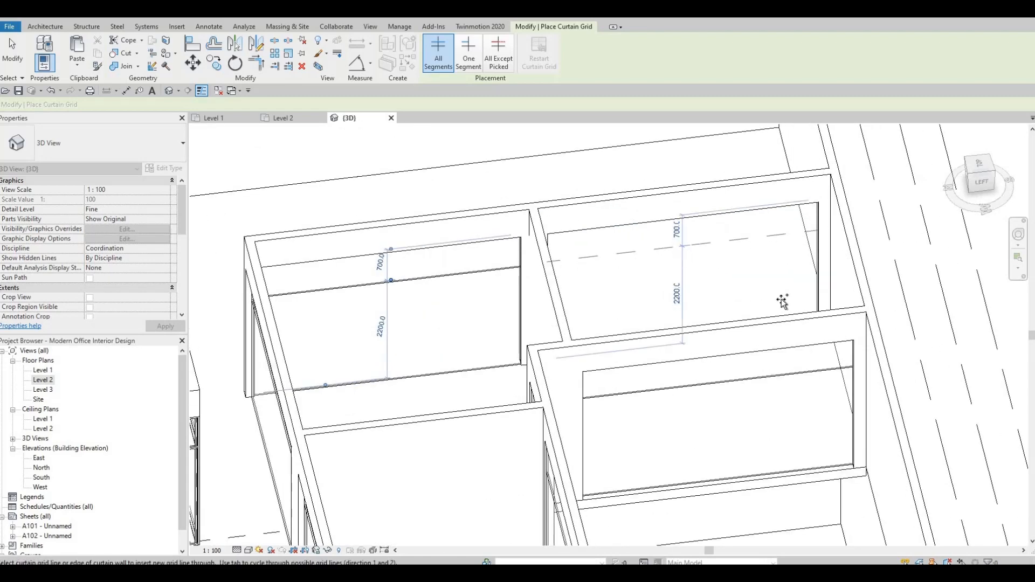
pyautogui.scroll(-2, 724, 294)
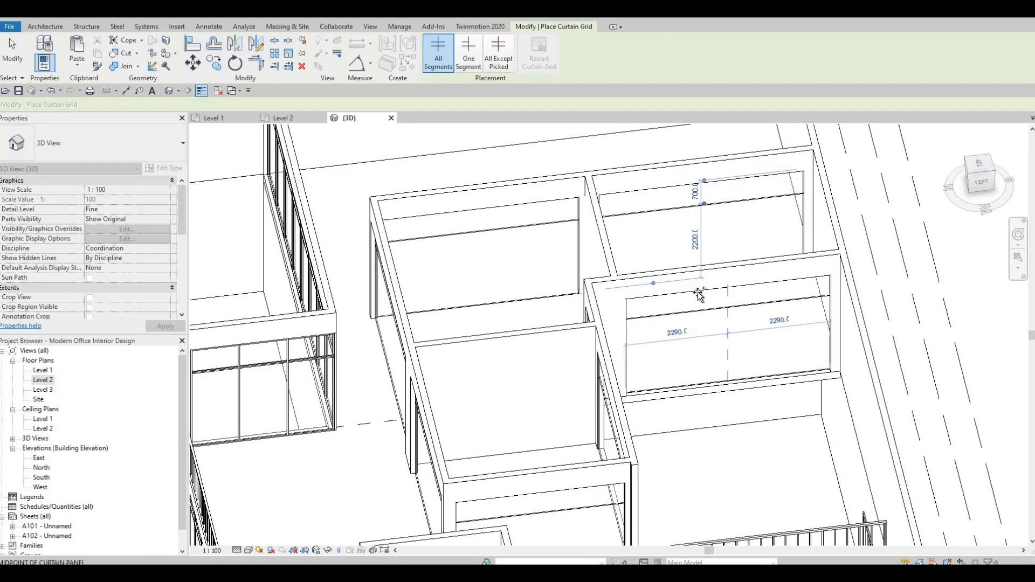
pyautogui.click(755, 292)
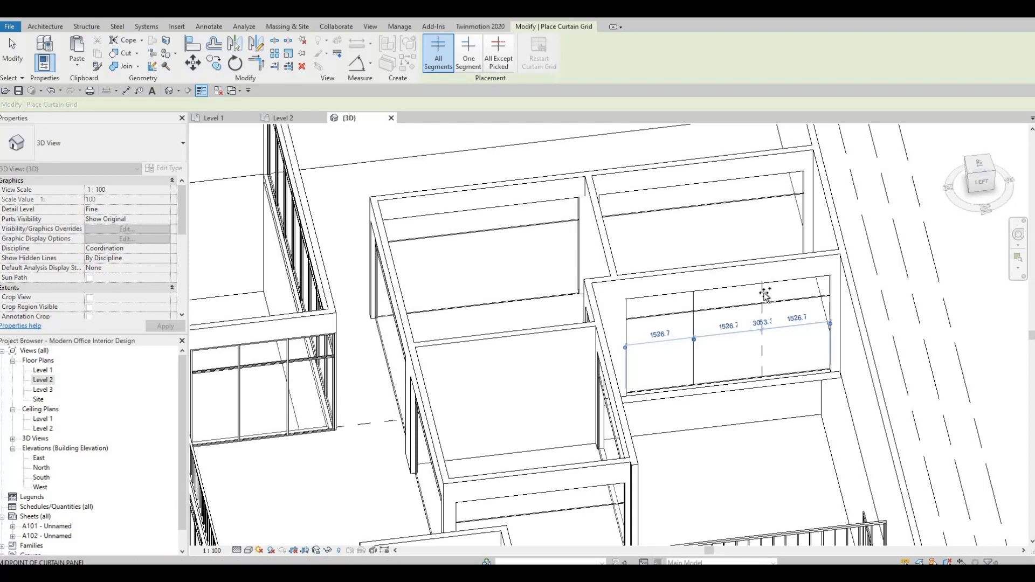
pyautogui.keyDown('shift'); pyautogui.moveTo(670, 330); pyautogui.dragTo(534, 280, button='middle'); pyautogui.keyUp('shift')
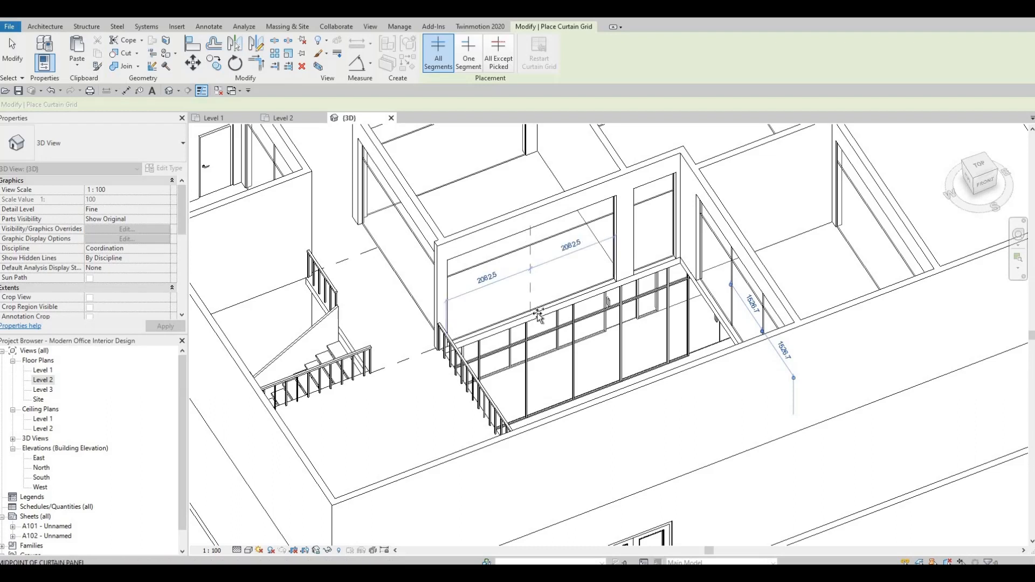
pyautogui.click(507, 326)
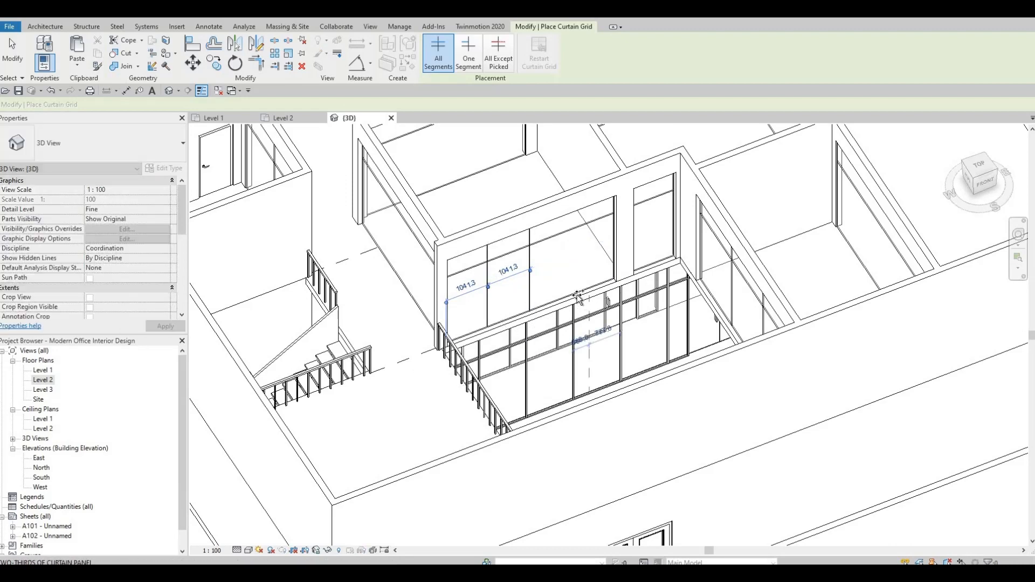
# Place a vertical curtain grid line one third of the way along the next curtain wall
pyautogui.keyDown('shift'); pyautogui.moveTo(571, 298); pyautogui.dragTo(589, 343, button='middle'); pyautogui.keyUp('shift')
pyautogui.keyDown('shift'); pyautogui.moveTo(409, 265); pyautogui.dragTo(453, 280, button='middle'); pyautogui.keyUp('shift')
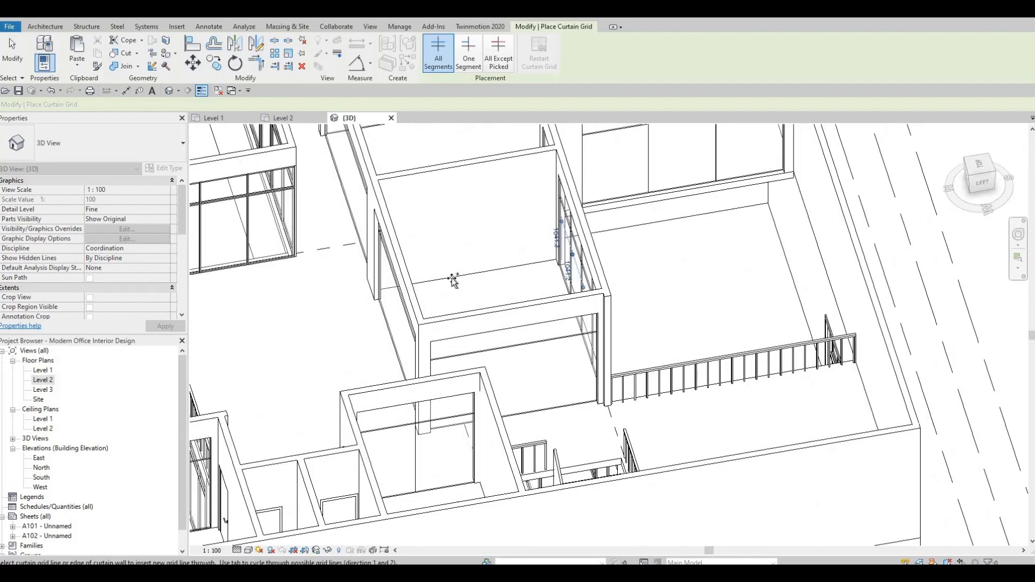
pyautogui.moveTo(453, 240); pyautogui.dragTo(553, 268, button='middle')
pyautogui.keyDown('shift'); pyautogui.moveTo(501, 300); pyautogui.dragTo(552, 397, button='middle'); pyautogui.keyUp('shift')
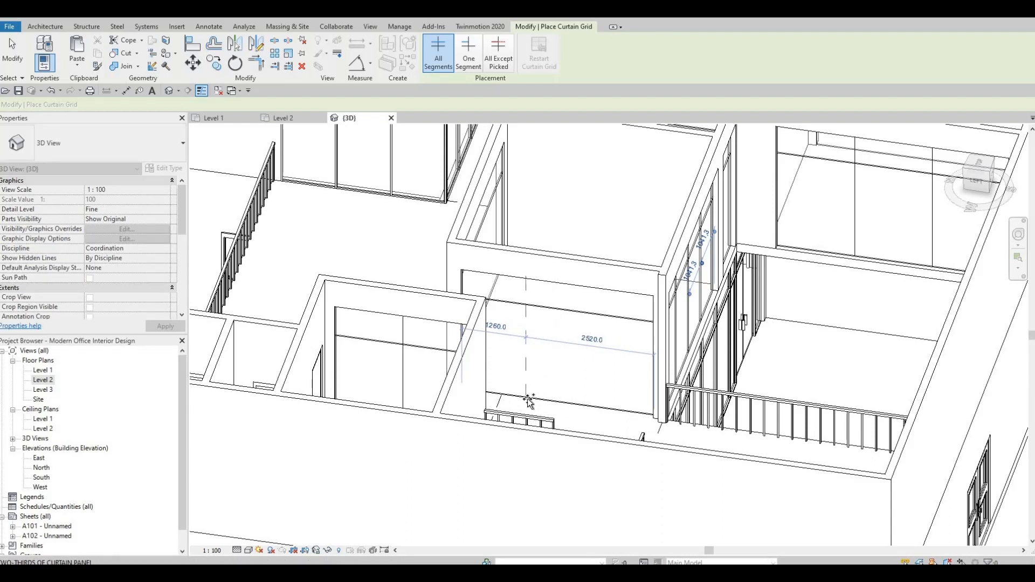
pyautogui.click(591, 406)
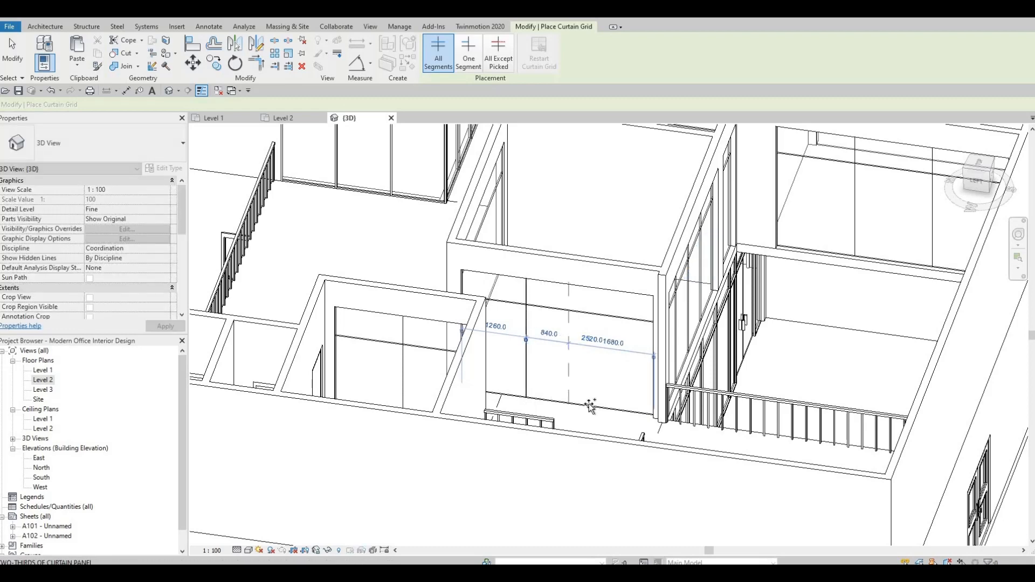
# Add two vertical curtain grid lines to the curtain wall beside the column, the first about 800 from its end
pyautogui.keyDown('shift'); pyautogui.moveTo(573, 407); pyautogui.dragTo(592, 359, button='middle'); pyautogui.keyUp('shift')
pyautogui.keyDown('shift'); pyautogui.moveTo(481, 354); pyautogui.dragTo(474, 375, button='middle'); pyautogui.keyUp('shift')
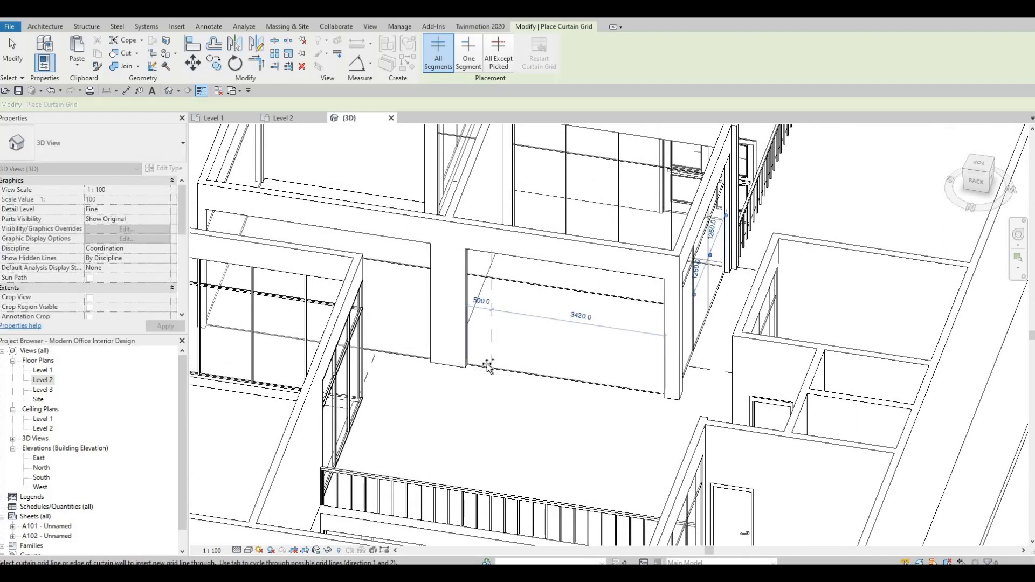
pyautogui.click(515, 366)
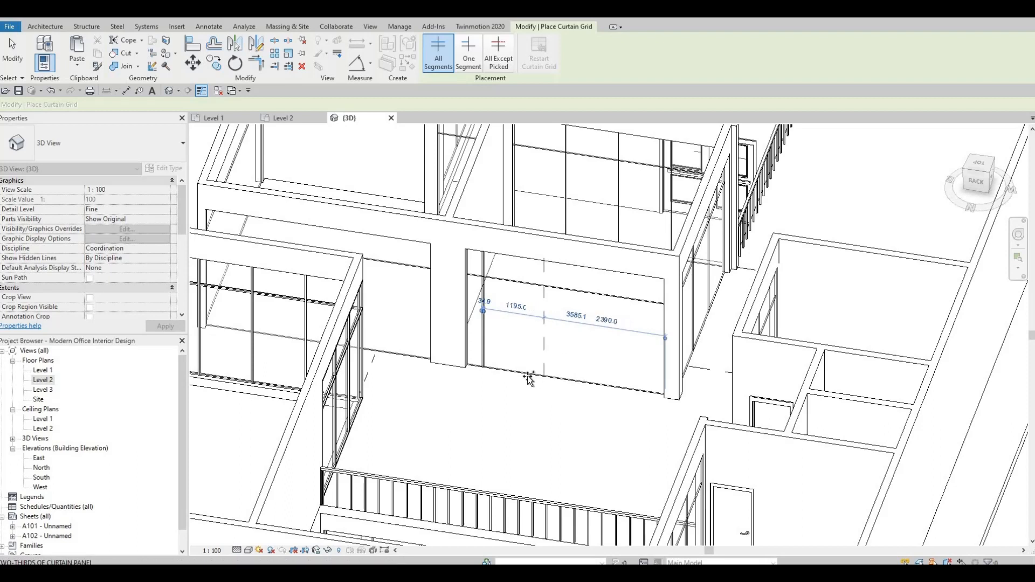
pyautogui.click(582, 380)
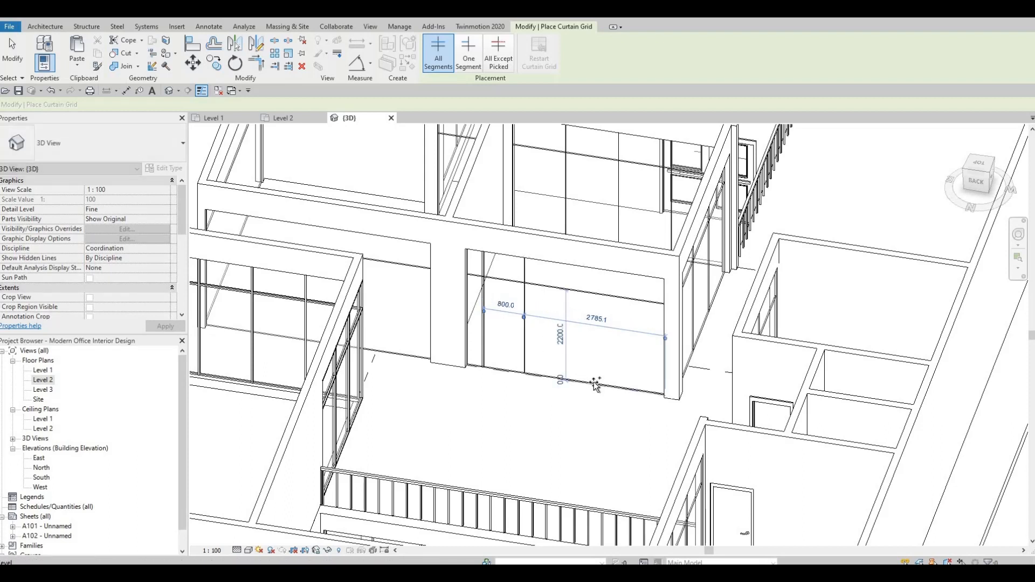
pyautogui.click(522, 382)
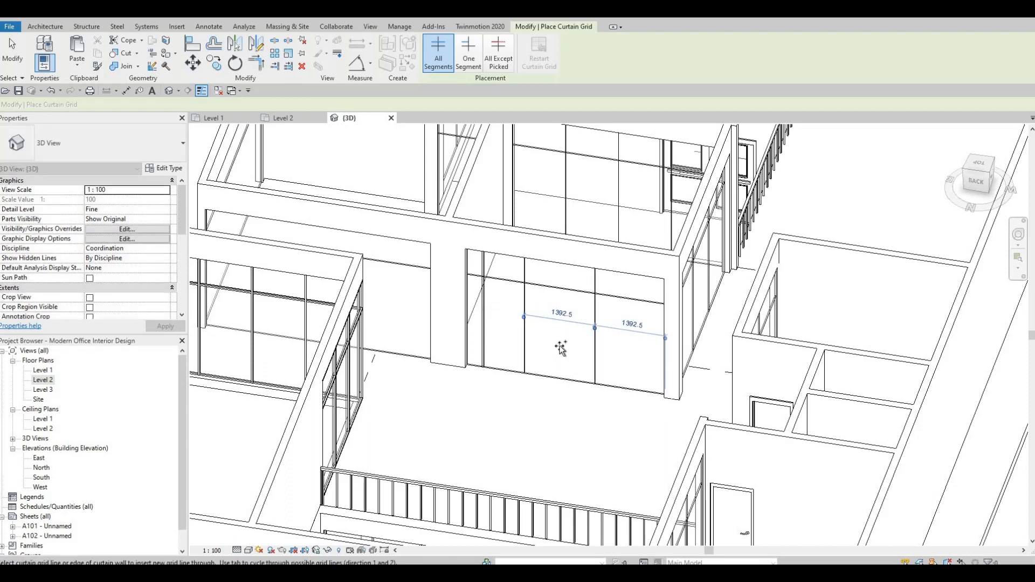
# Place a vertical grid line near the end of the left curtain wall and set its distance from the edge to 400
pyautogui.keyDown('shift'); pyautogui.moveTo(552, 384); pyautogui.dragTo(406, 370, button='middle'); pyautogui.keyUp('shift')
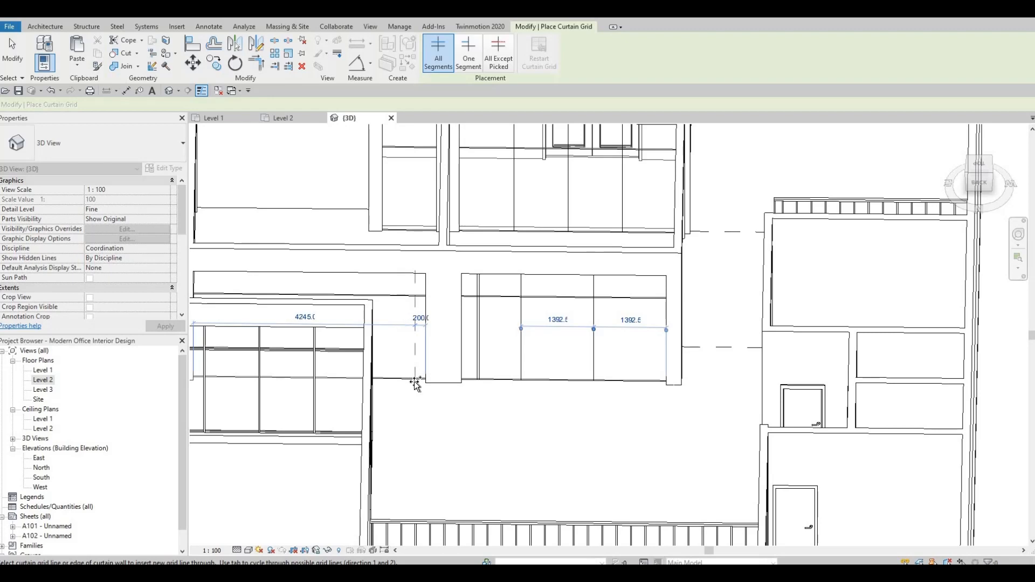
pyautogui.click(422, 381)
pyautogui.press('Escape')
pyautogui.press('Escape')
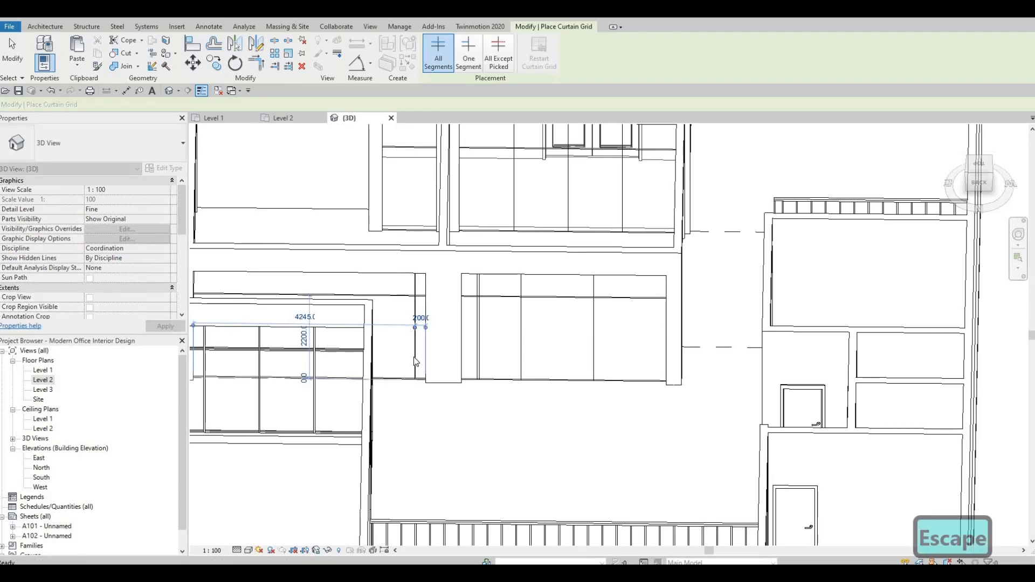
pyautogui.click(418, 340)
pyautogui.click(421, 320)
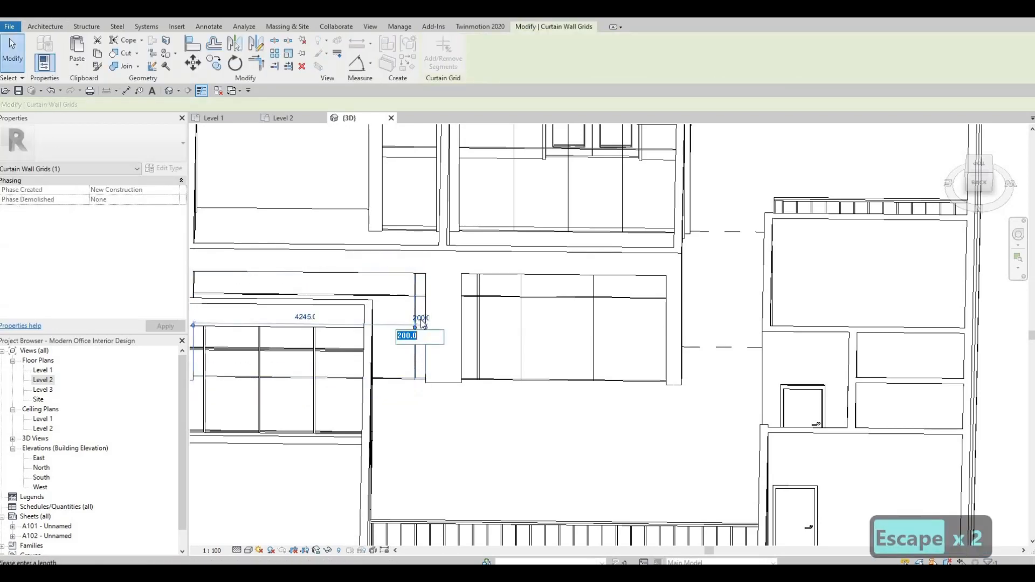
pyautogui.write('400')
pyautogui.press('Return')
pyautogui.press('Escape')
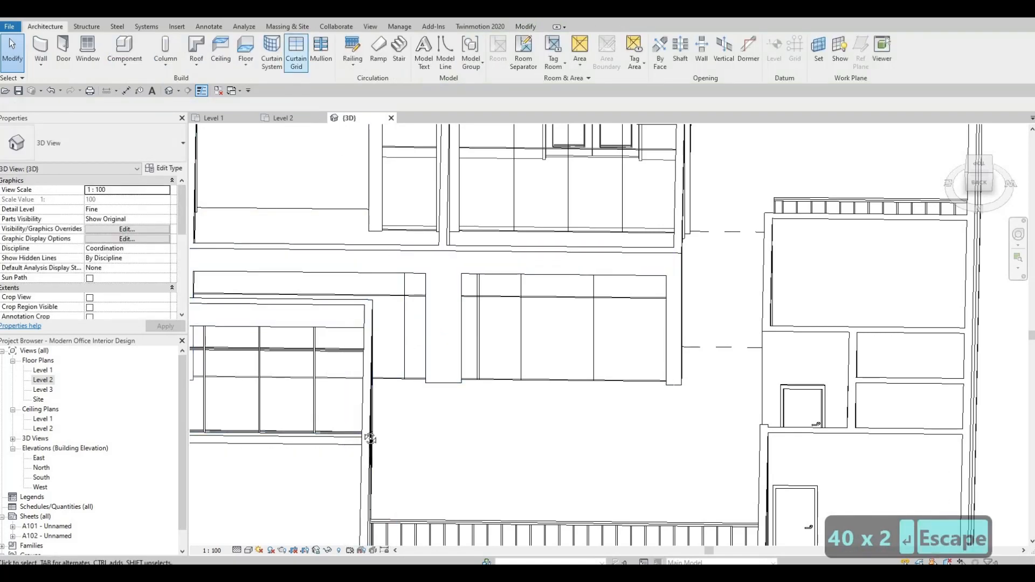
# Place a vertical curtain grid line on the long curtain wall and delete it
pyautogui.keyDown('shift'); pyautogui.moveTo(370, 438); pyautogui.dragTo(347, 358, button='middle'); pyautogui.keyUp('shift')
pyautogui.click(380, 295)
pyautogui.moveTo(318, 323); pyautogui.dragTo(324, 303, button='middle')
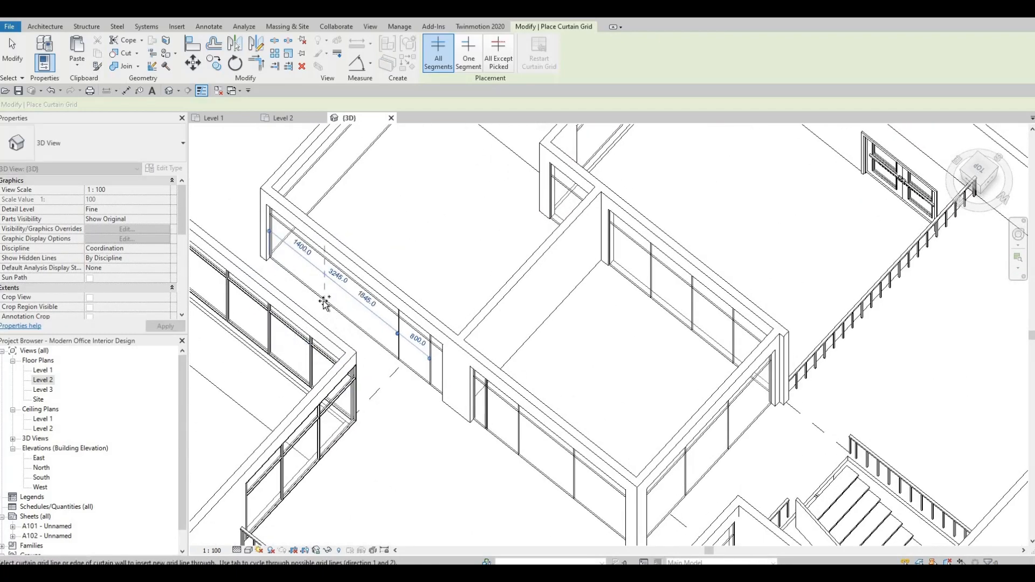
pyautogui.click(349, 315)
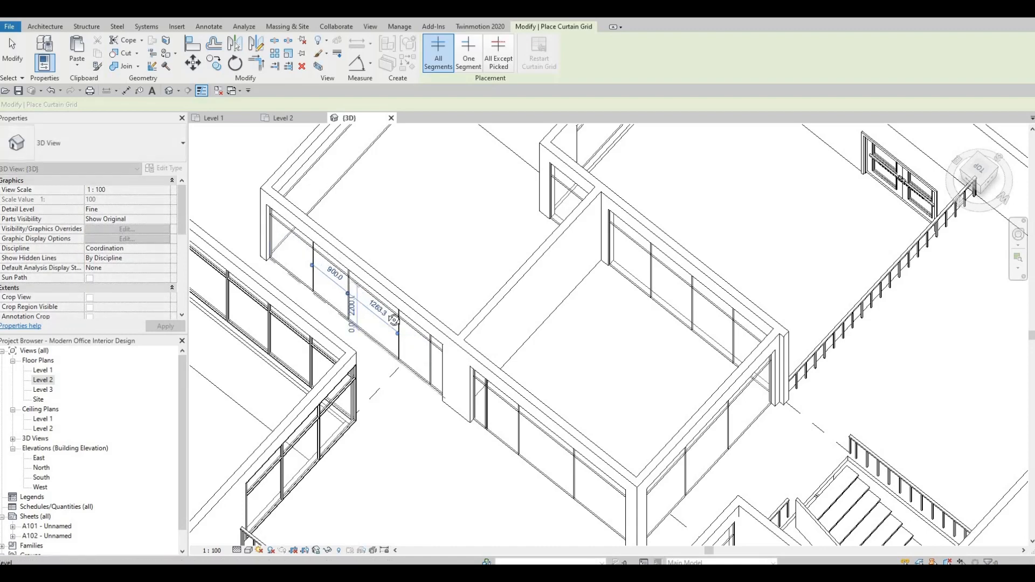
pyautogui.moveTo(345, 302)
pyautogui.keyDown('shift'); pyautogui.mouseDown(button='middle')
pyautogui.moveTo(342, 293)
pyautogui.moveTo(351, 308)
pyautogui.mouseUp(button='middle'); pyautogui.keyUp('shift')
pyautogui.press('Escape')
pyautogui.press('Escape')
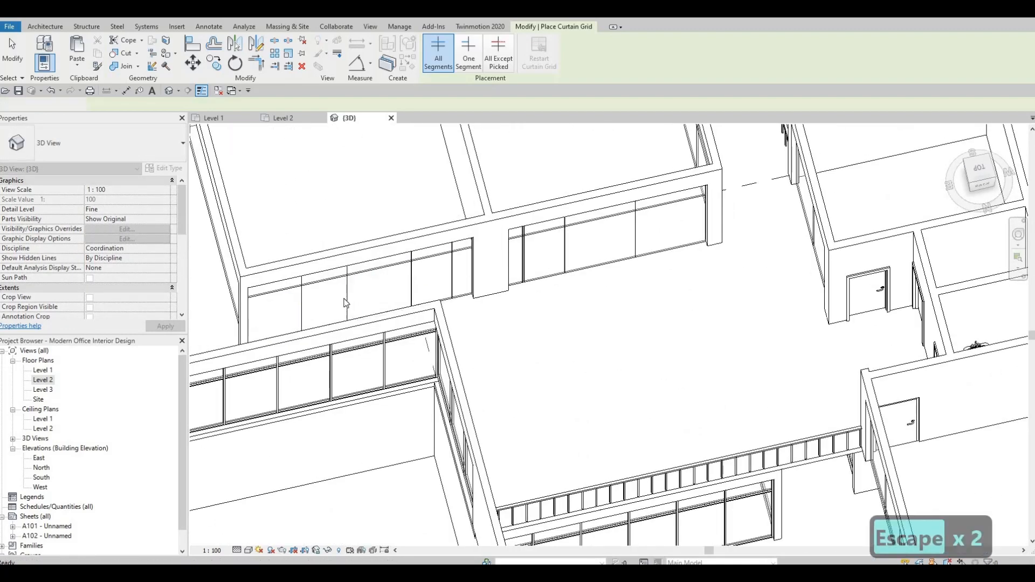
pyautogui.click(347, 302)
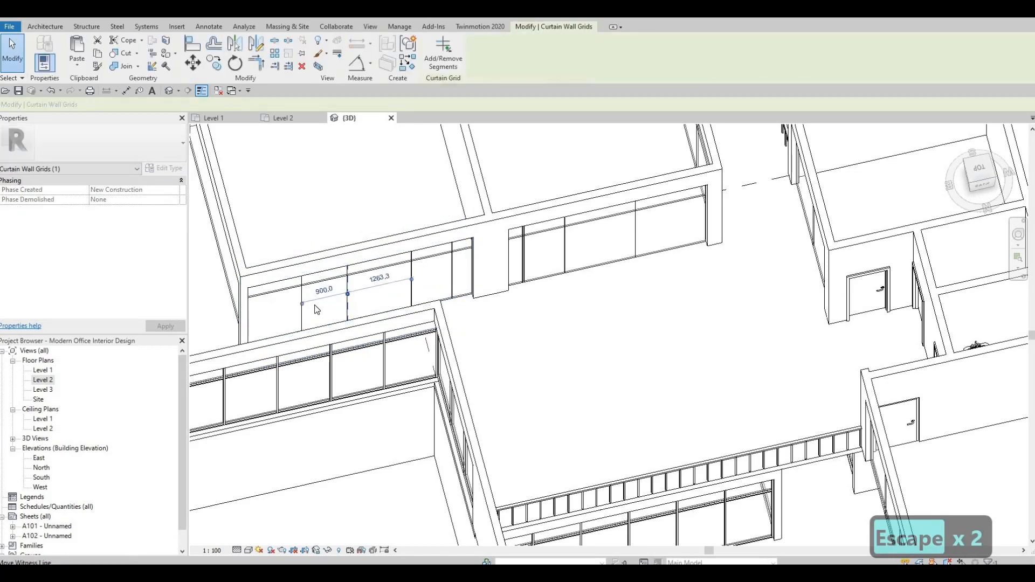
pyautogui.press('Delete')
pyautogui.press('Delete')
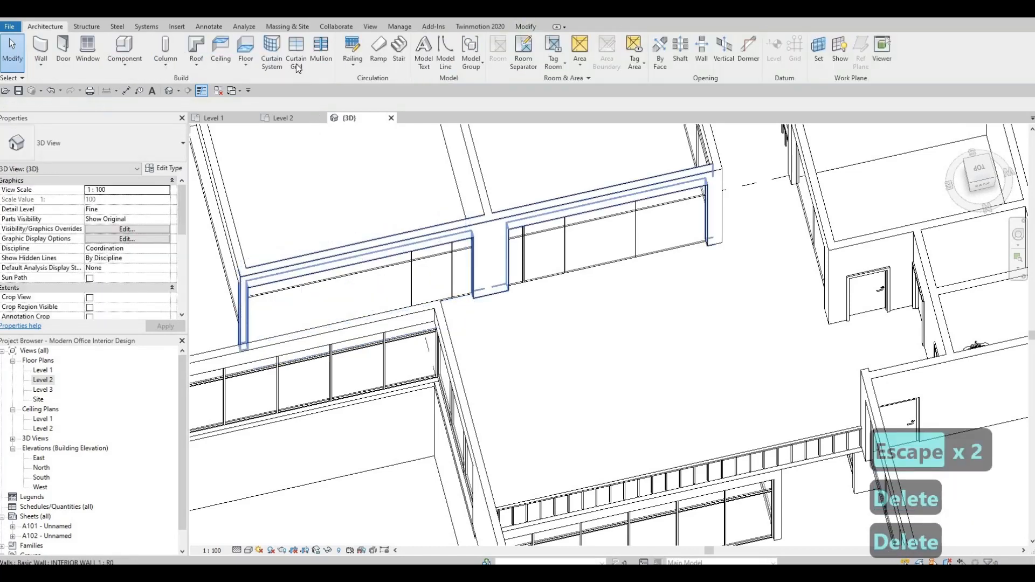
# Restart the Curtain Grid tool and place vertical grid lines at the midpoints of two more curtain walls
pyautogui.click(296, 63)
pyautogui.keyDown('shift'); pyautogui.moveTo(295, 303); pyautogui.dragTo(295, 313, button='middle'); pyautogui.keyUp('shift')
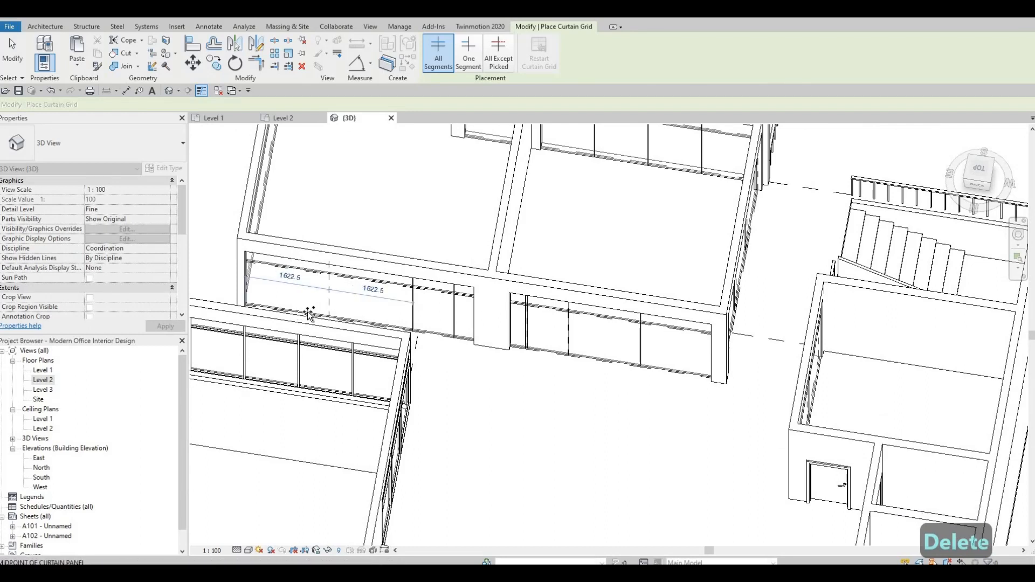
pyautogui.click(300, 311)
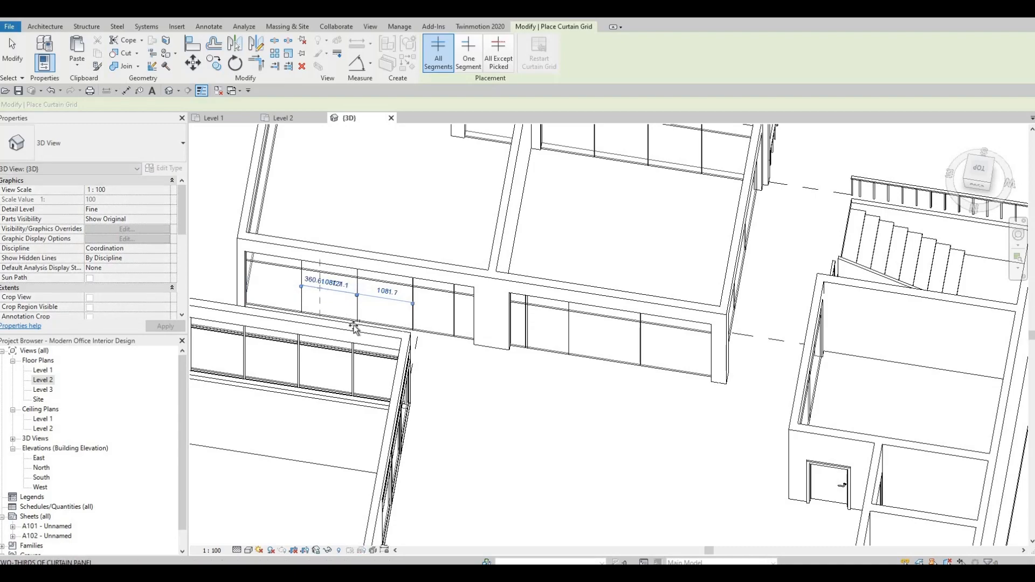
pyautogui.keyDown('shift'); pyautogui.moveTo(351, 323); pyautogui.dragTo(405, 351, button='middle'); pyautogui.keyUp('shift')
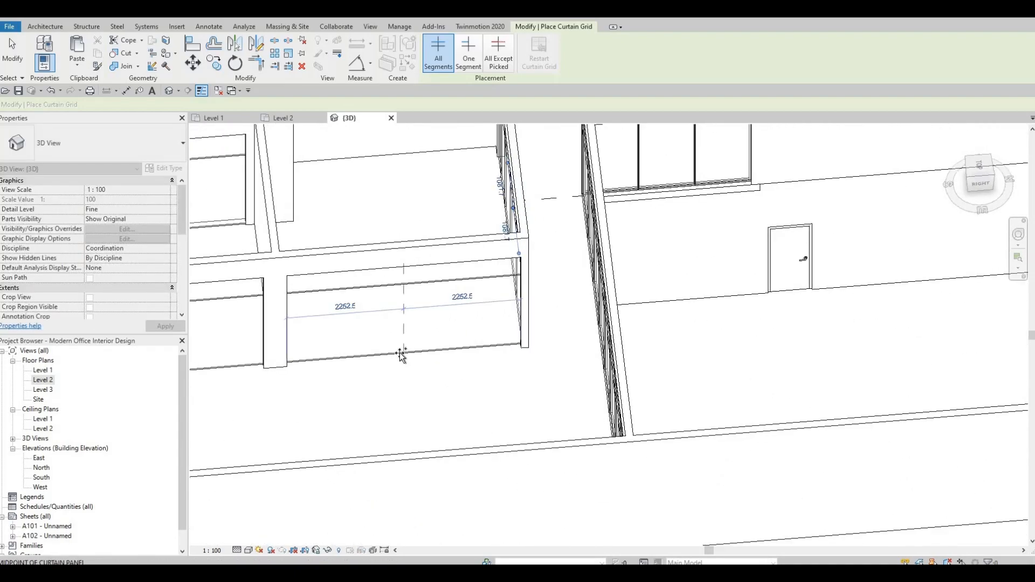
pyautogui.click(362, 360)
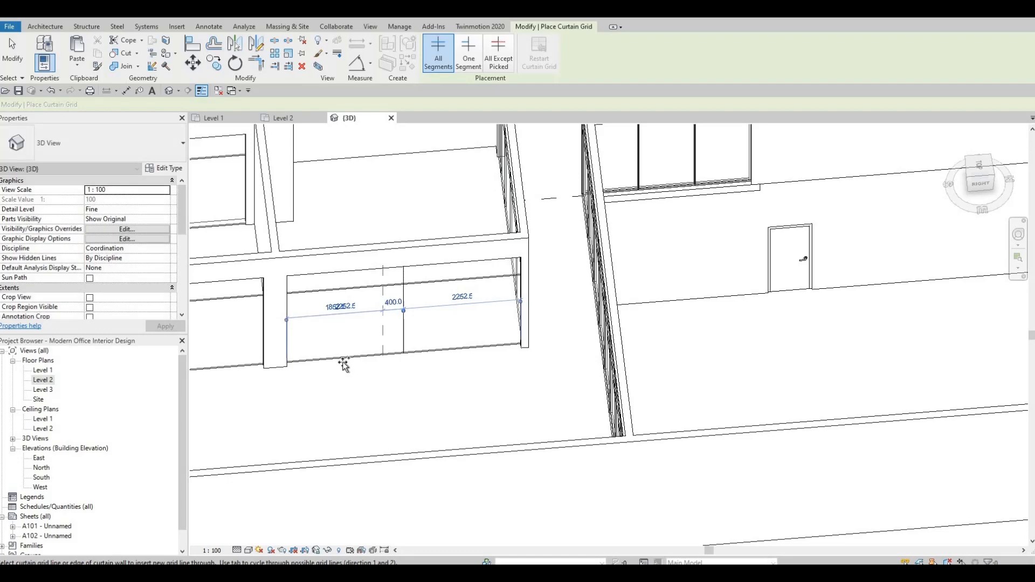
# Place two more vertical grid lines on the curtain wall, dividing it into four equal panels of about 1126
pyautogui.click(440, 365)
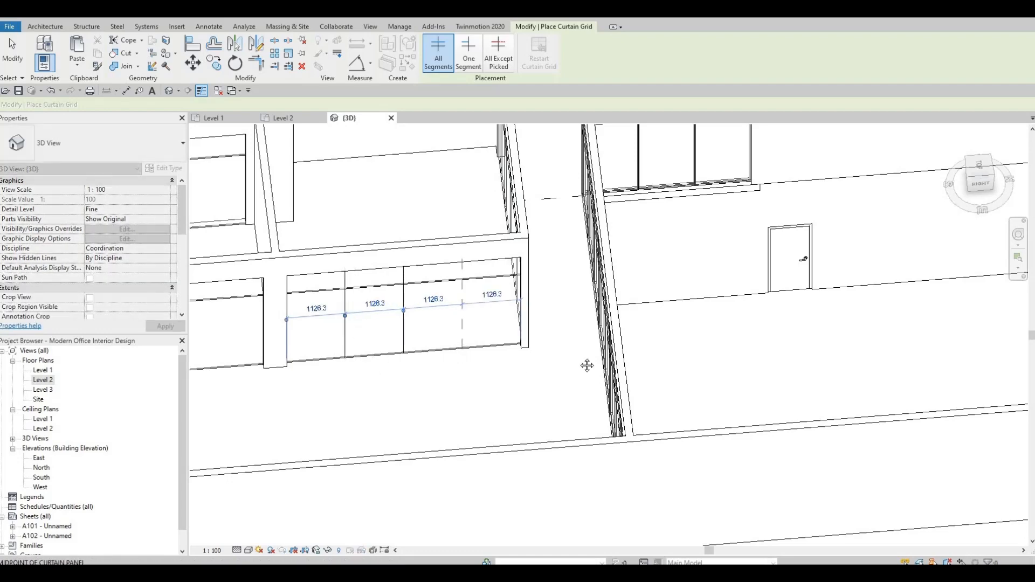
pyautogui.click(462, 355)
# Add vertical grid lines to the left curtain wall, one 800 from its end and others at panel midpoints
pyautogui.moveTo(314, 369); pyautogui.dragTo(587, 366, button='middle')
pyautogui.scroll(-1, 518, 371)
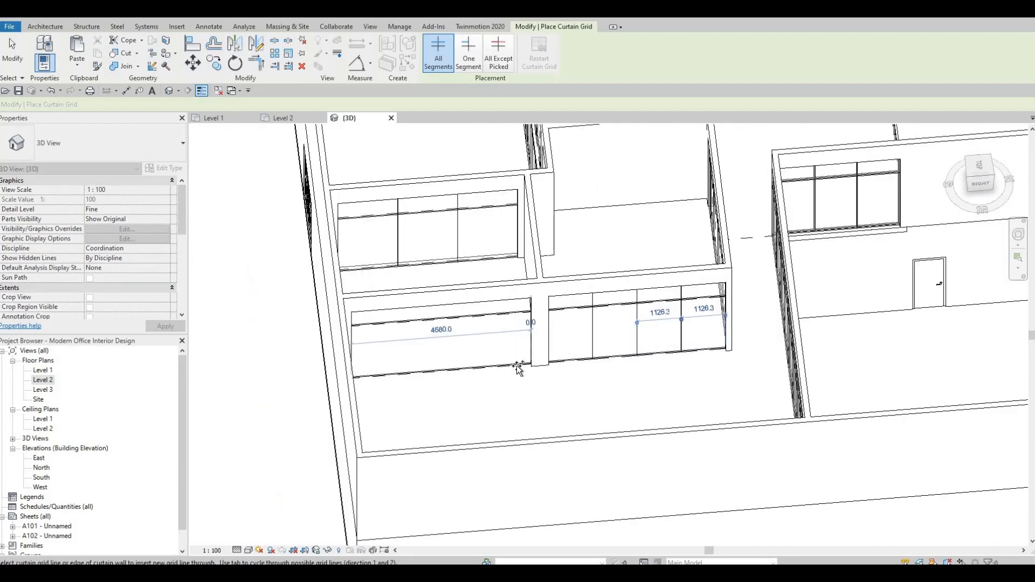
pyautogui.click(494, 369)
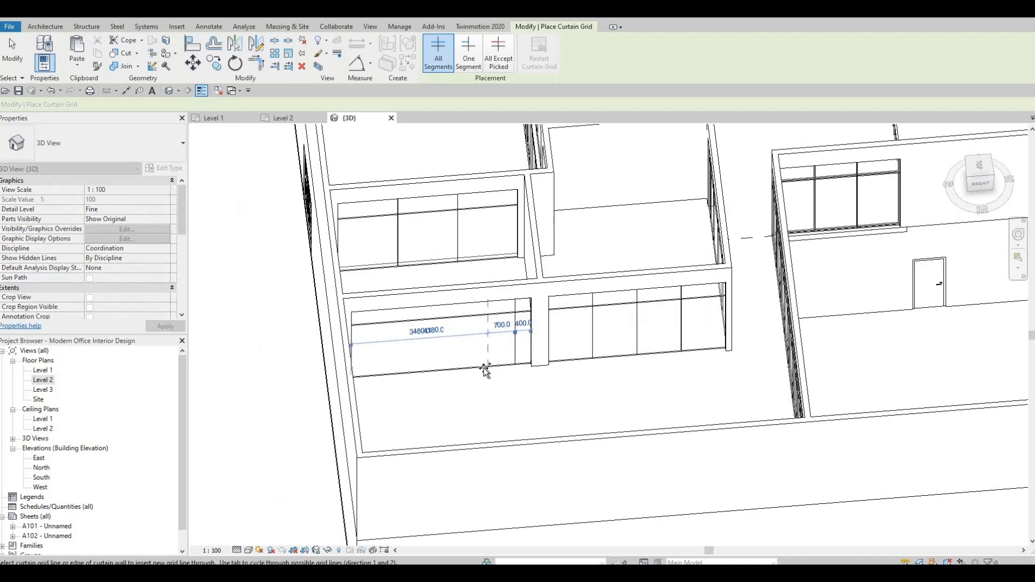
pyautogui.click(473, 371)
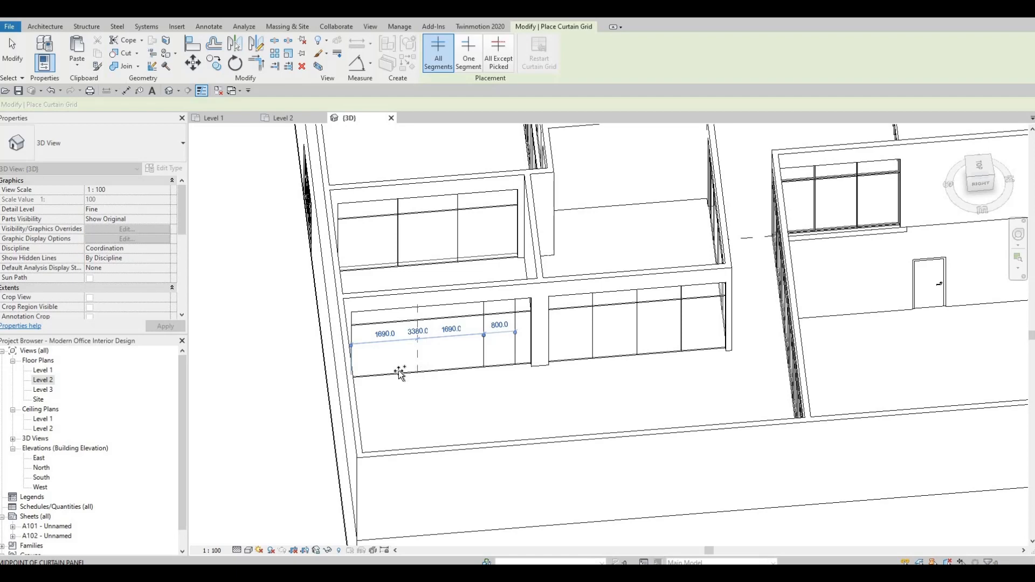
pyautogui.click(399, 371)
pyautogui.click(435, 370)
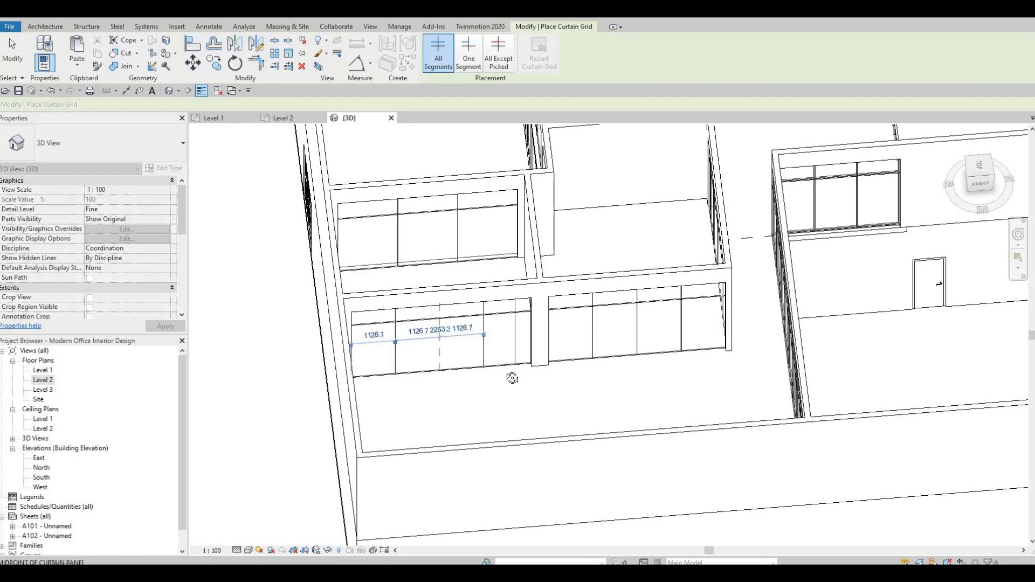
# Use the Mullion tool on all grid lines to add mullions to the front office curtain walls
pyautogui.keyDown('shift'); pyautogui.moveTo(455, 376); pyautogui.dragTo(412, 186, button='middle'); pyautogui.keyUp('shift')
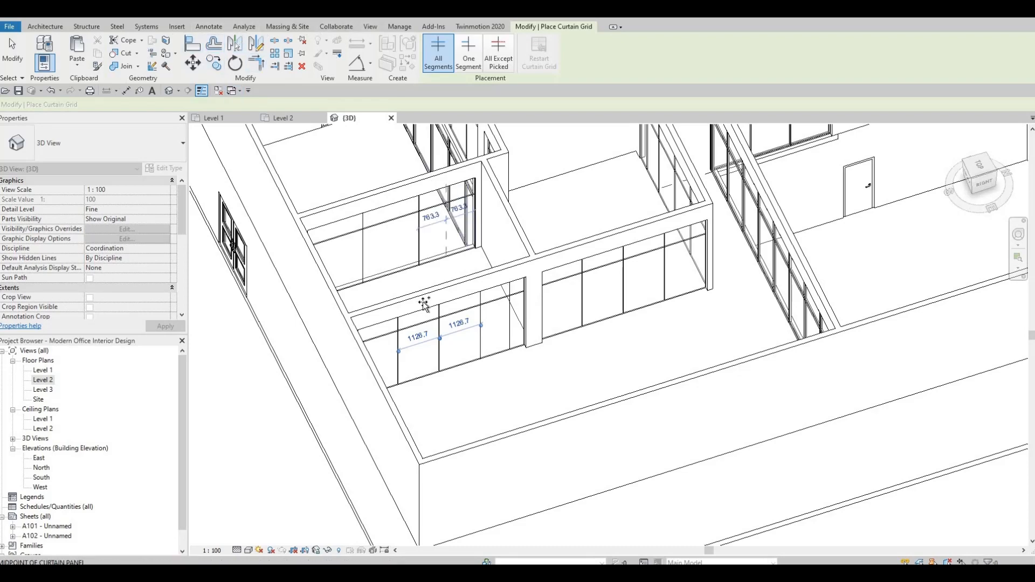
pyautogui.scroll(-2, 359, 257)
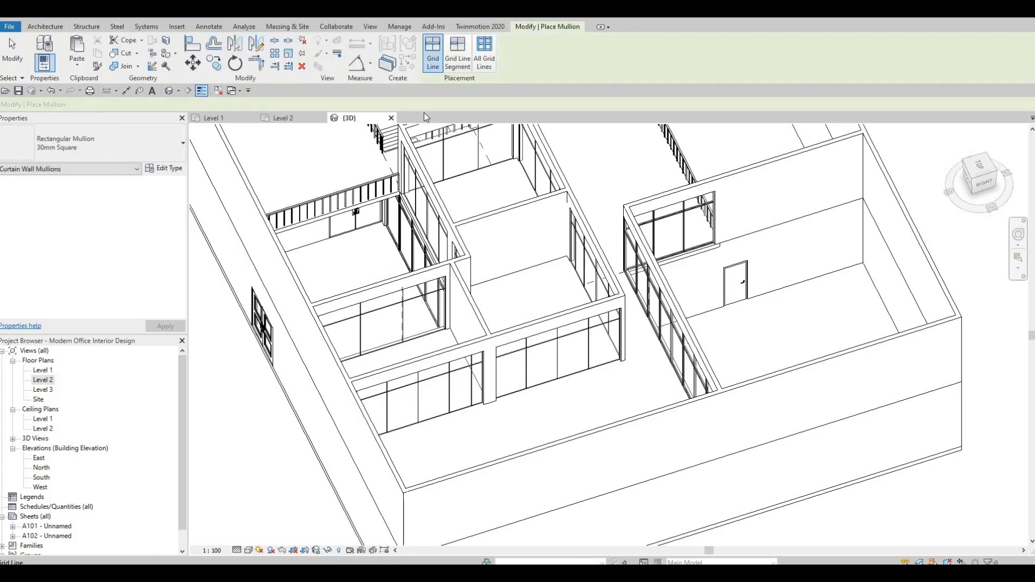
pyautogui.click(394, 310)
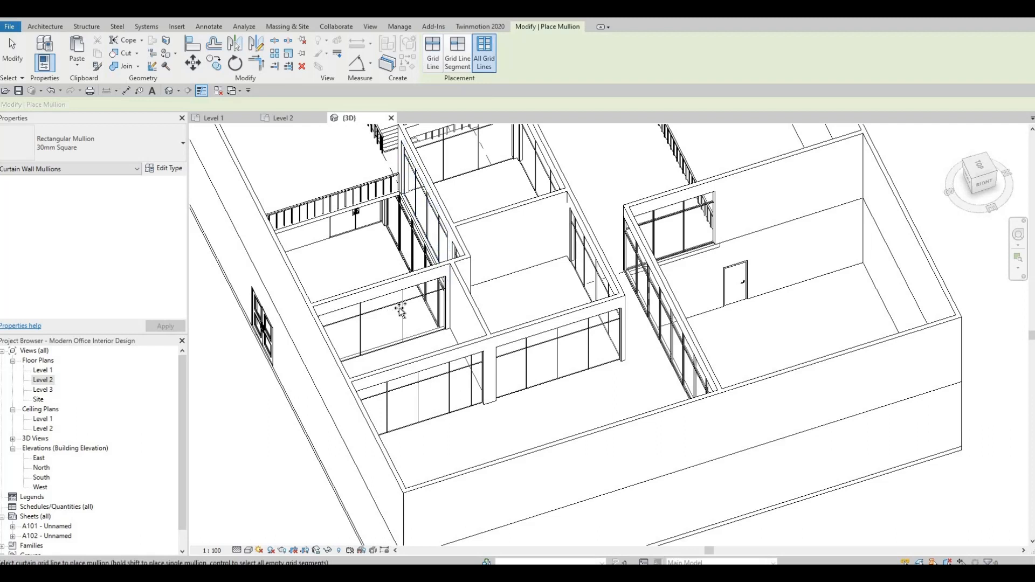
pyautogui.click(465, 382)
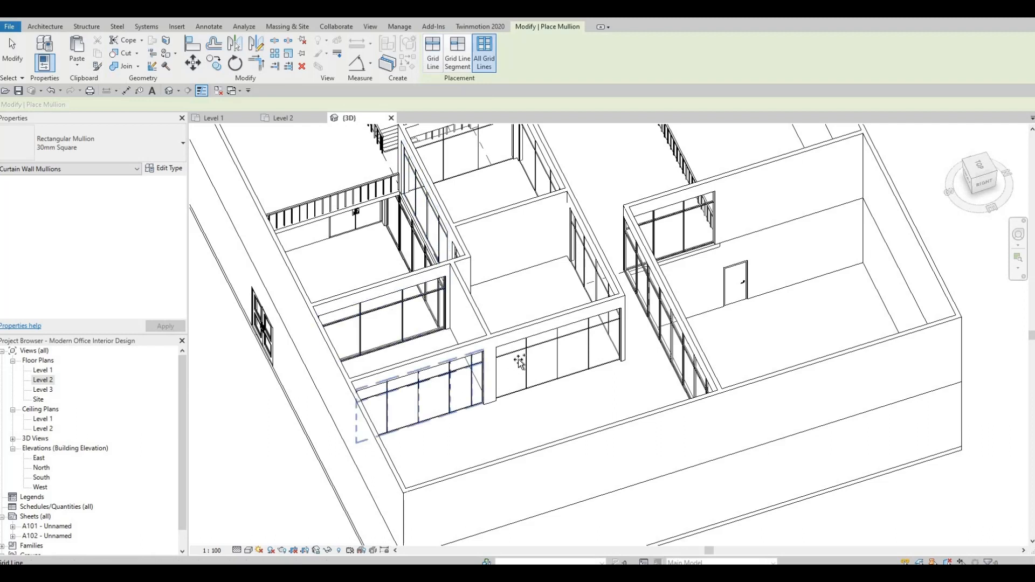
pyautogui.click(548, 300)
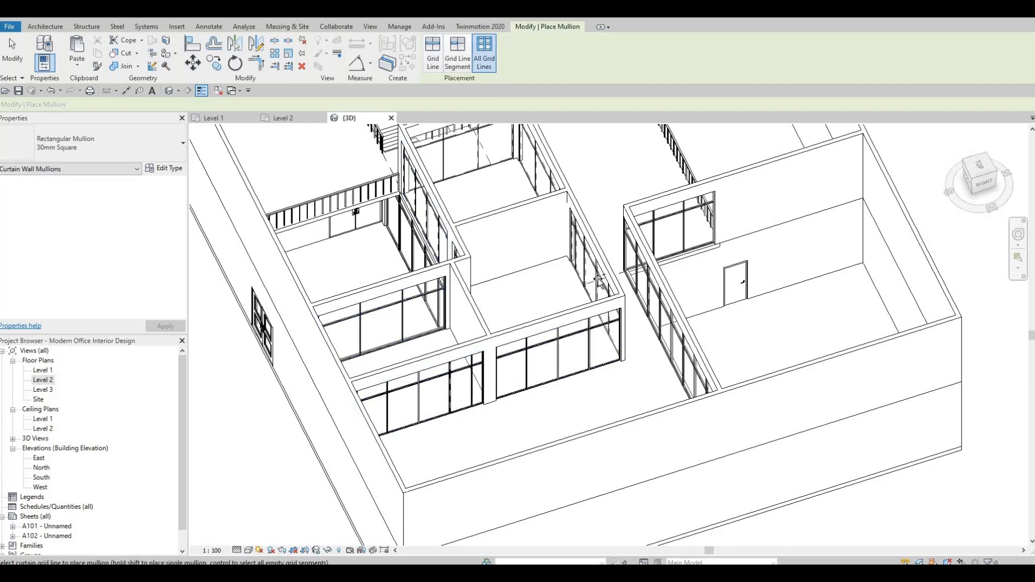
pyautogui.click(599, 280)
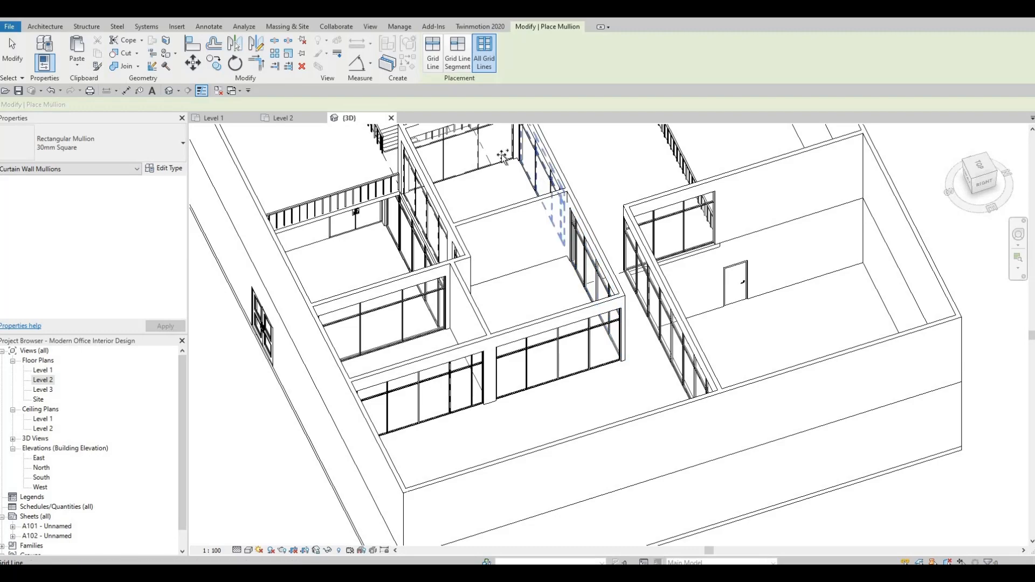
pyautogui.click(479, 147)
pyautogui.click(425, 217)
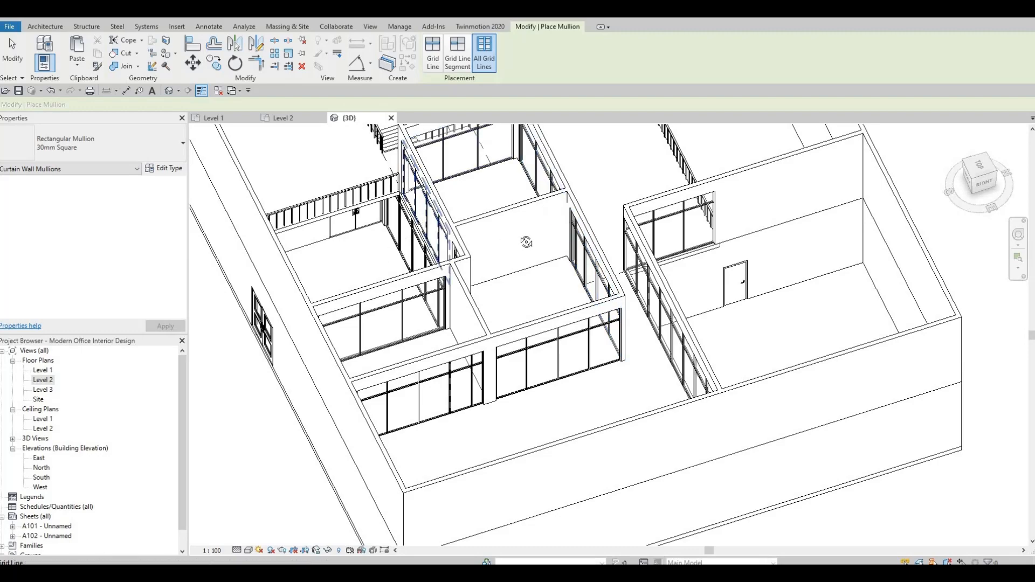
# Add mullions to the remaining curtain walls around the Level 2 offices, then exit the Mullion tool
pyautogui.keyDown('shift'); pyautogui.moveTo(368, 337); pyautogui.dragTo(603, 286, button='middle'); pyautogui.keyUp('shift')
pyautogui.moveTo(507, 295); pyautogui.dragTo(596, 300, button='middle')
pyautogui.scroll(5, 595, 299)
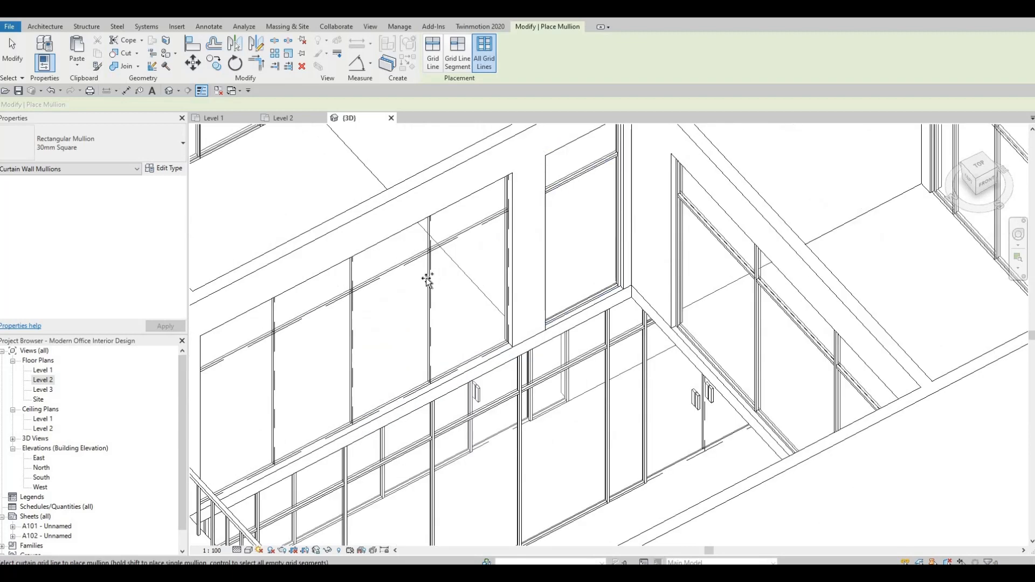
pyautogui.scroll(-2, 371, 302)
pyautogui.moveTo(370, 302); pyautogui.dragTo(599, 294, button='middle')
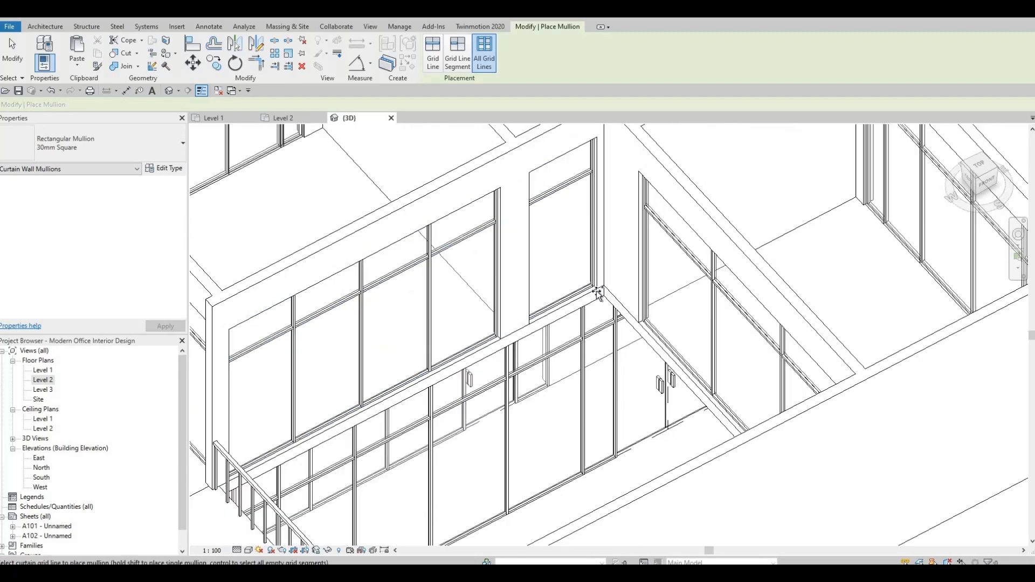
pyautogui.scroll(-3, 599, 293)
pyautogui.keyDown('shift'); pyautogui.moveTo(492, 319); pyautogui.dragTo(363, 535, button='middle'); pyautogui.keyUp('shift')
pyautogui.moveTo(563, 132); pyautogui.dragTo(354, 374, button='middle')
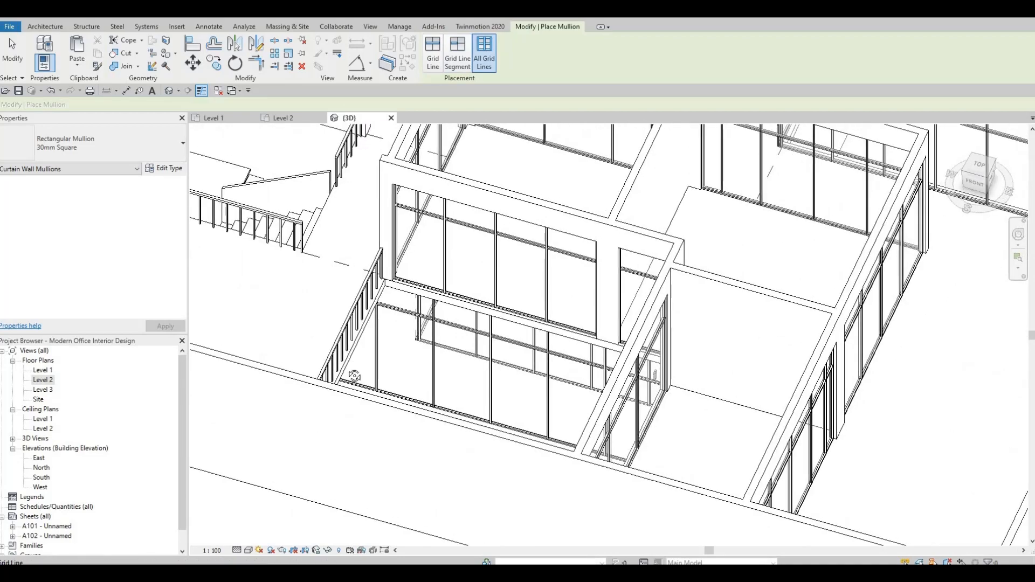
pyautogui.moveTo(471, 132); pyautogui.dragTo(411, 265, button='middle')
pyautogui.keyDown('shift'); pyautogui.moveTo(531, 238); pyautogui.dragTo(568, 188, button='middle'); pyautogui.keyUp('shift')
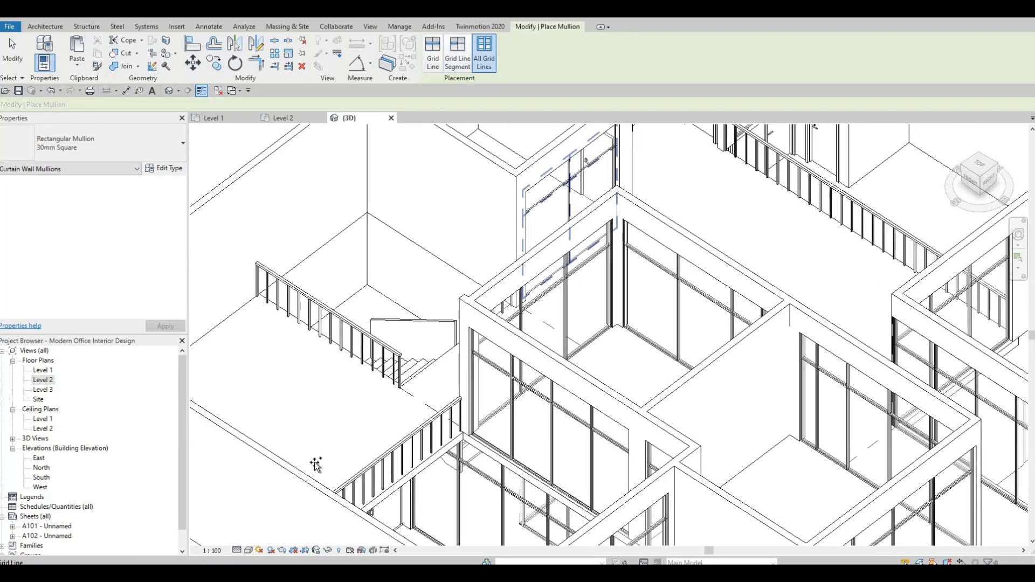
pyautogui.scroll(3, 574, 245)
pyautogui.click(470, 368)
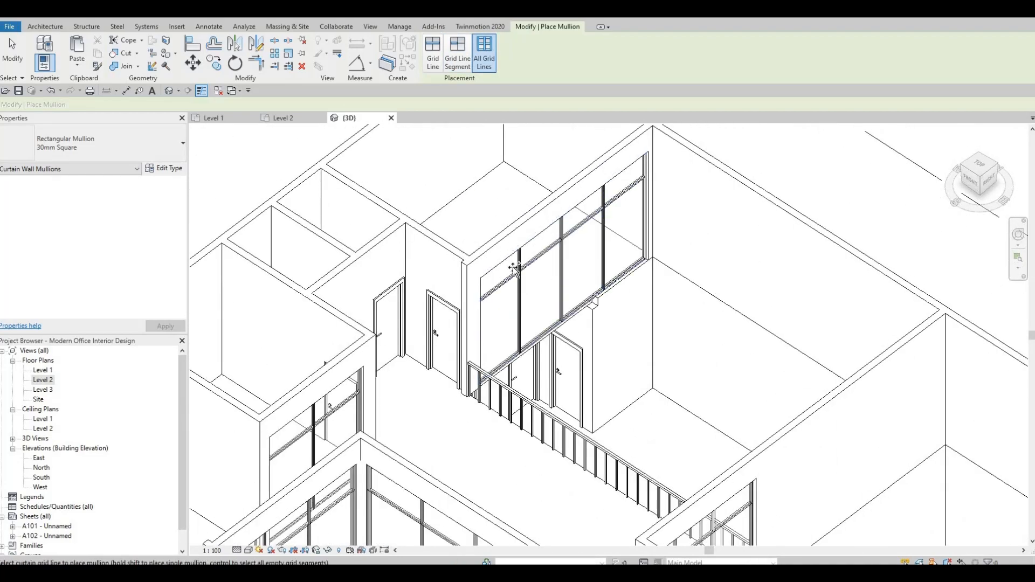
pyautogui.scroll(-2, 566, 413)
pyautogui.moveTo(779, 404); pyautogui.dragTo(714, 368, button='middle')
pyautogui.scroll(-1, 714, 367)
pyautogui.moveTo(507, 507); pyautogui.dragTo(649, 388, button='middle')
pyautogui.scroll(-1, 647, 510)
pyautogui.moveTo(647, 510); pyautogui.dragTo(804, 402, button='middle')
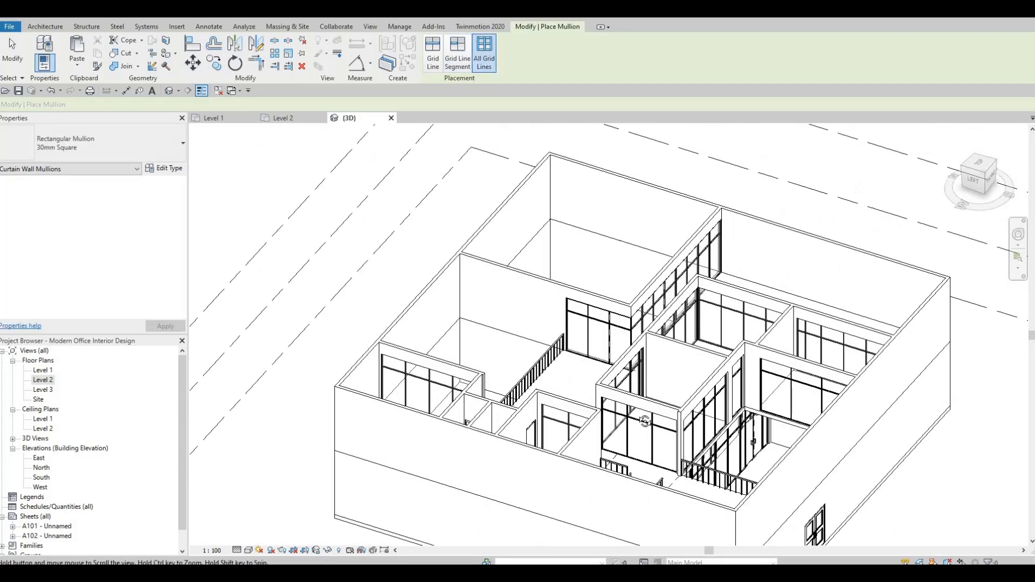
pyautogui.moveTo(833, 483); pyautogui.dragTo(852, 426, button='middle')
pyautogui.moveTo(694, 511); pyautogui.dragTo(671, 442, button='middle')
pyautogui.scroll(3, 673, 446)
pyautogui.press('Escape')
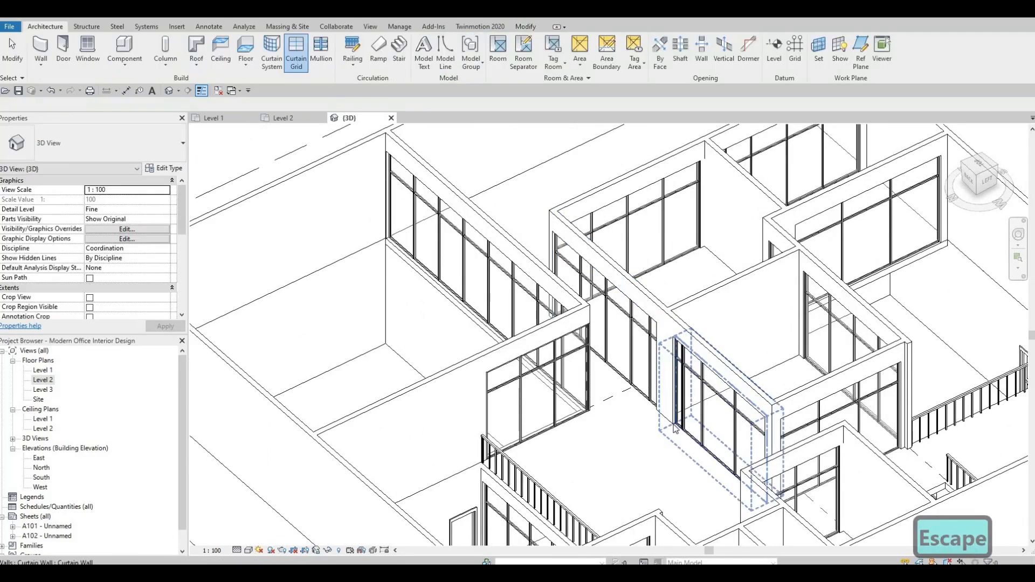
# Delete the bottom mullion of the panel next to the column on the inner curtain wall
pyautogui.press('Escape')
pyautogui.scroll(2, 677, 453)
pyautogui.scroll(2, 542, 337)
pyautogui.keyDown('shift'); pyautogui.moveTo(542, 337); pyautogui.dragTo(580, 345, button='middle'); pyautogui.keyUp('shift')
pyautogui.moveTo(580, 345); pyautogui.dragTo(652, 369, button='middle')
pyautogui.moveTo(930, 476); pyautogui.dragTo(639, 371, button='middle')
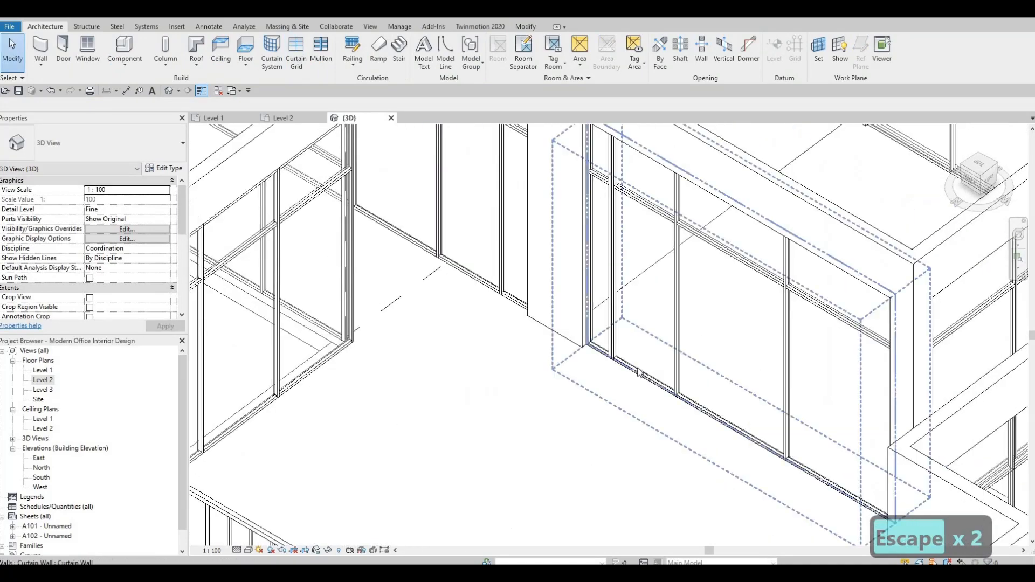
pyautogui.click(635, 375)
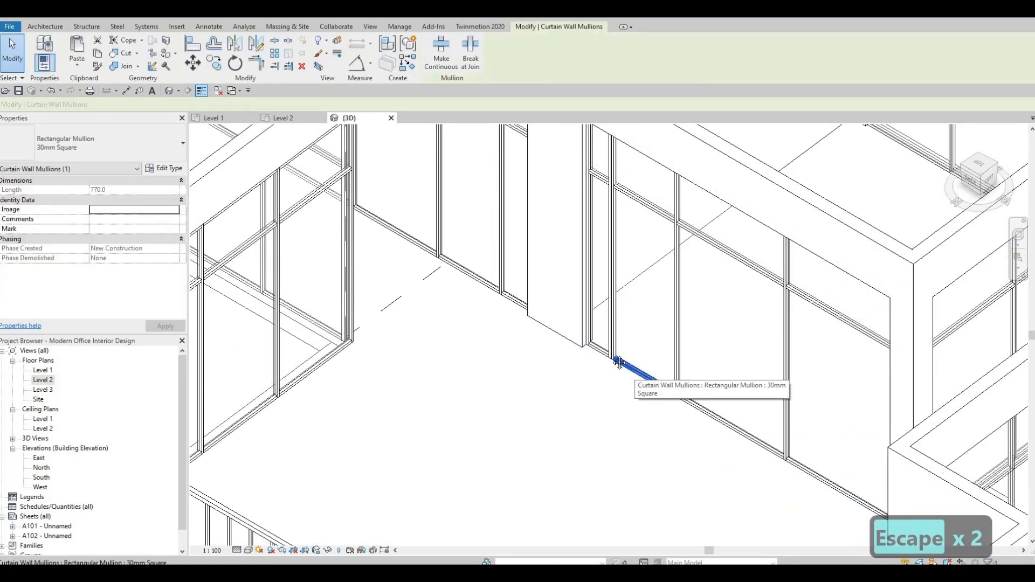
pyautogui.press('Delete')
pyautogui.scroll(-1, 629, 360)
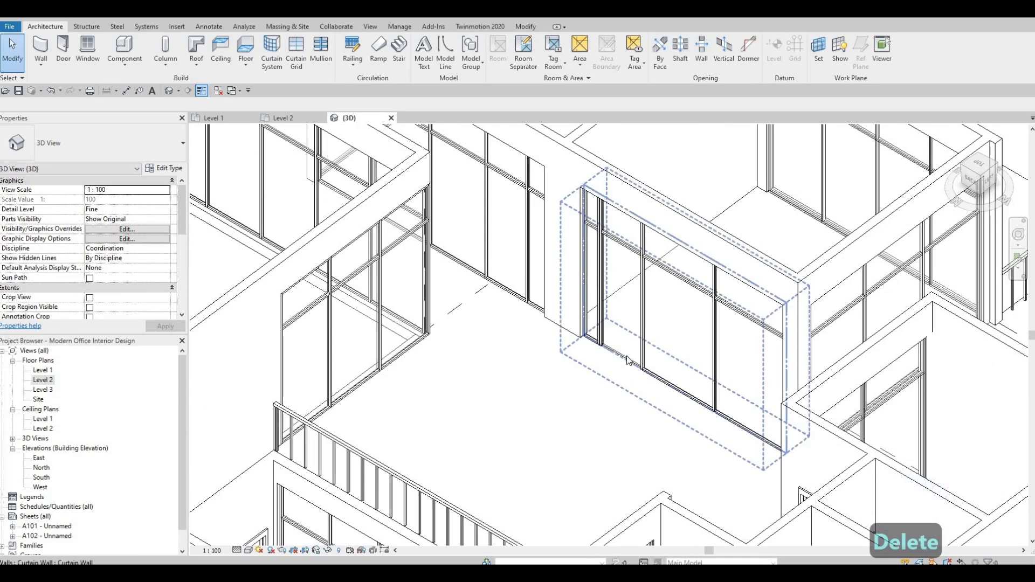
# Change that curtain panel's type to M_Door-Curtain-Wall-Single-Glass
pyautogui.press('Tab')
pyautogui.press('Tab')
pyautogui.press('Tab')
pyautogui.click(628, 361)
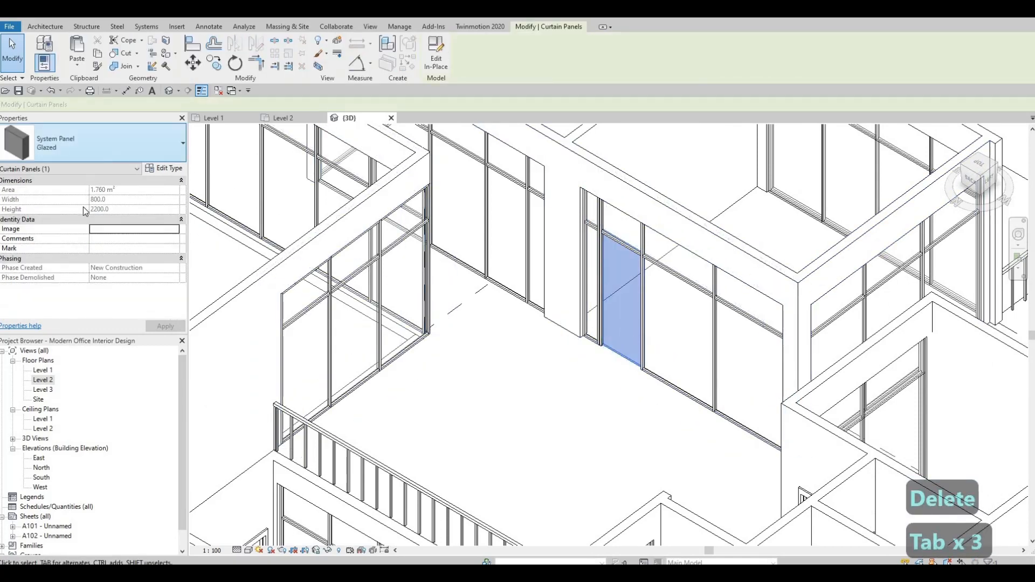
pyautogui.click(122, 138)
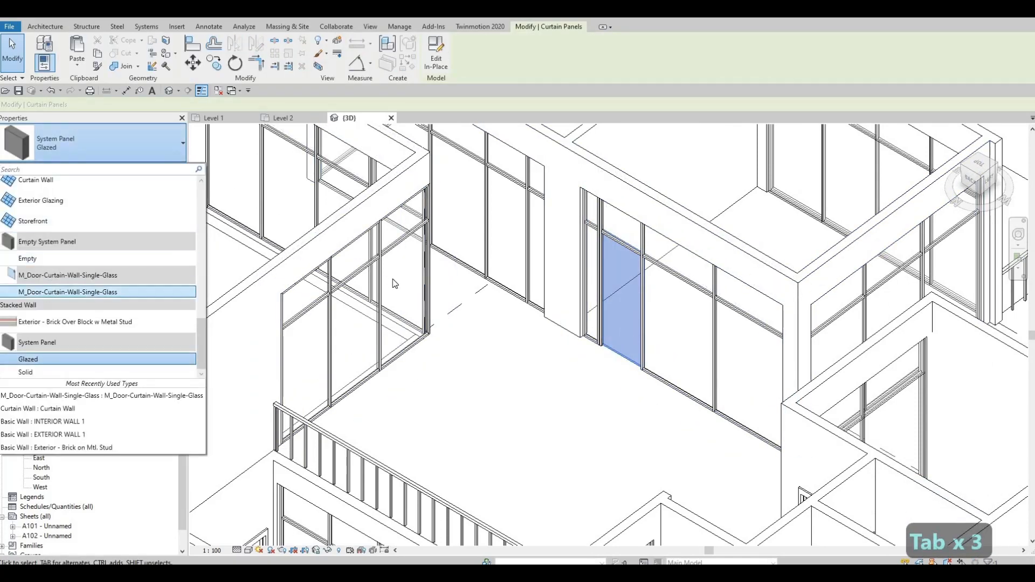
pyautogui.click(65, 292)
pyautogui.press('Escape')
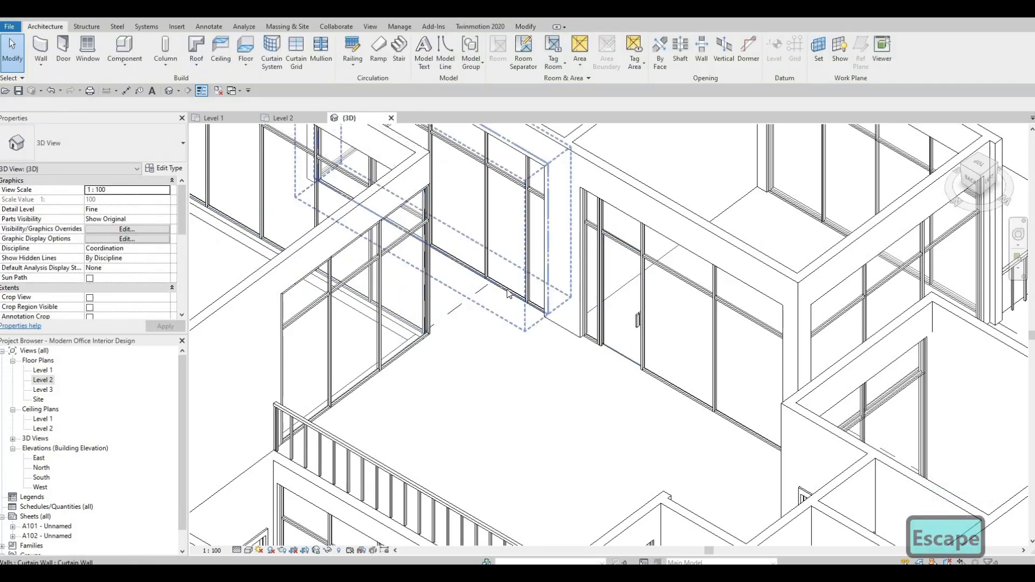
# Delete the bottom mullion of the end panel on the neighbouring curtain wall and change that panel to the curtain wall door type
pyautogui.click(504, 299)
pyautogui.press('Delete')
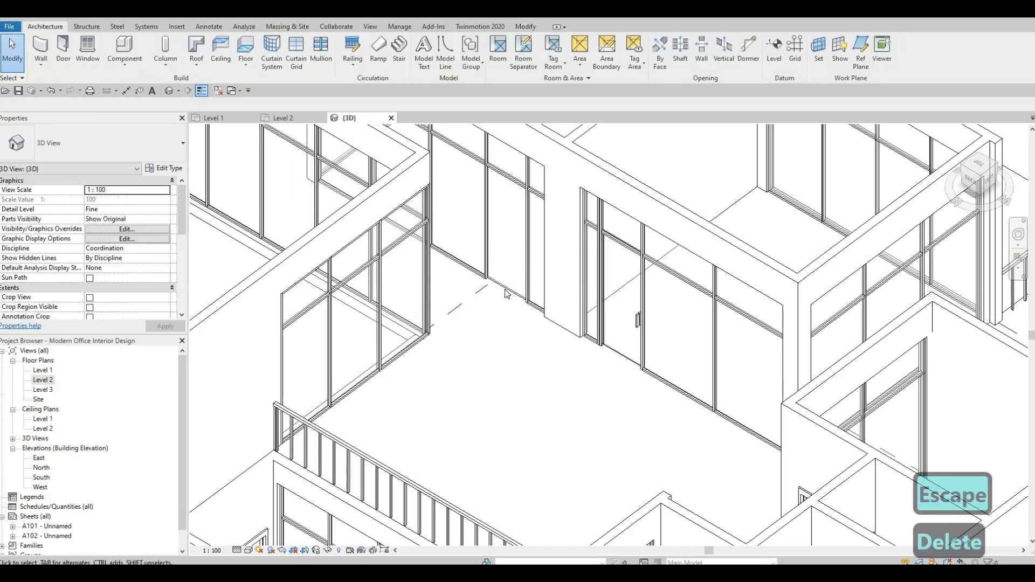
pyautogui.press('Tab')
pyautogui.press('Tab')
pyautogui.press('Tab')
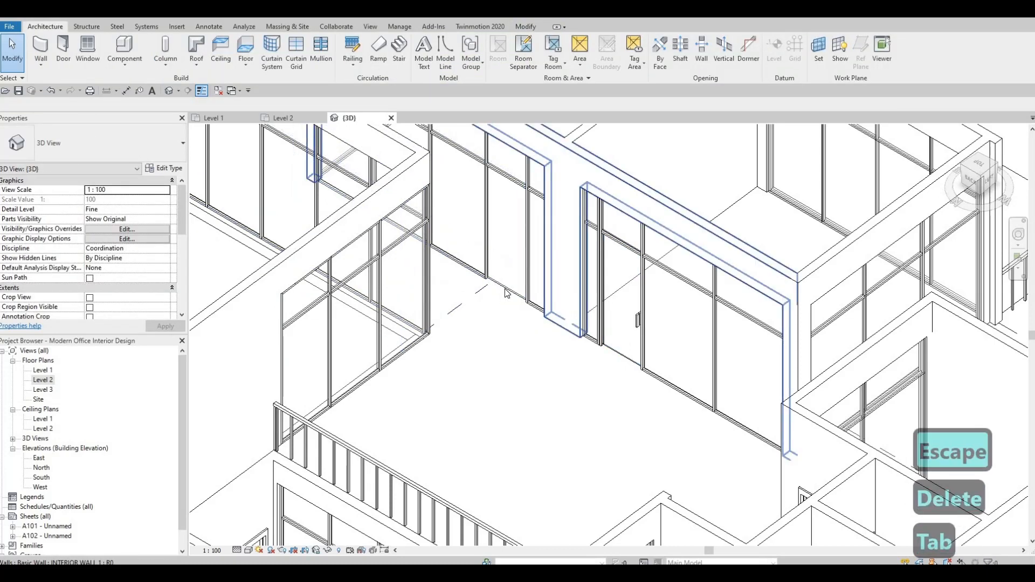
pyautogui.click(505, 293)
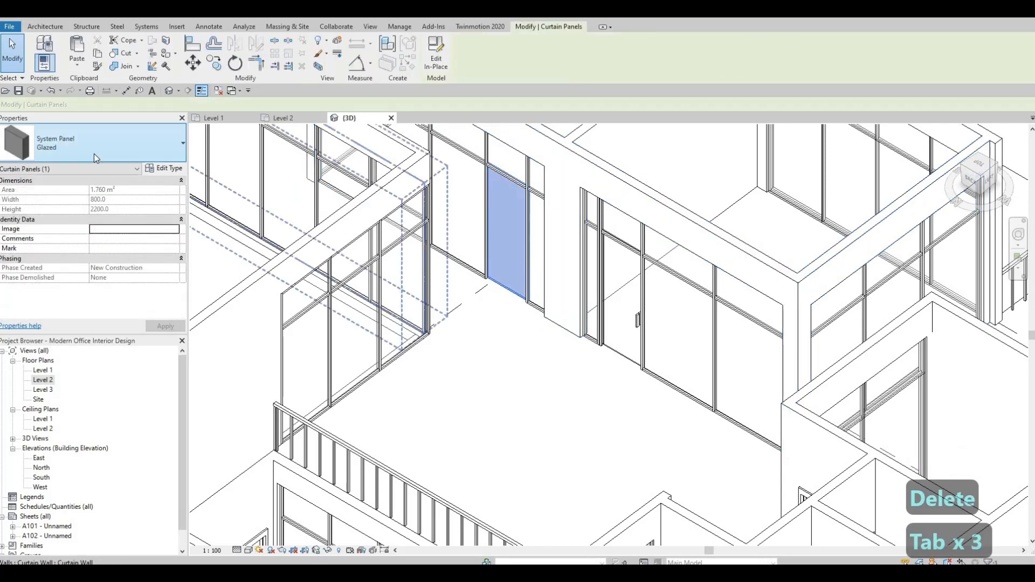
pyautogui.click(94, 152)
pyautogui.click(158, 293)
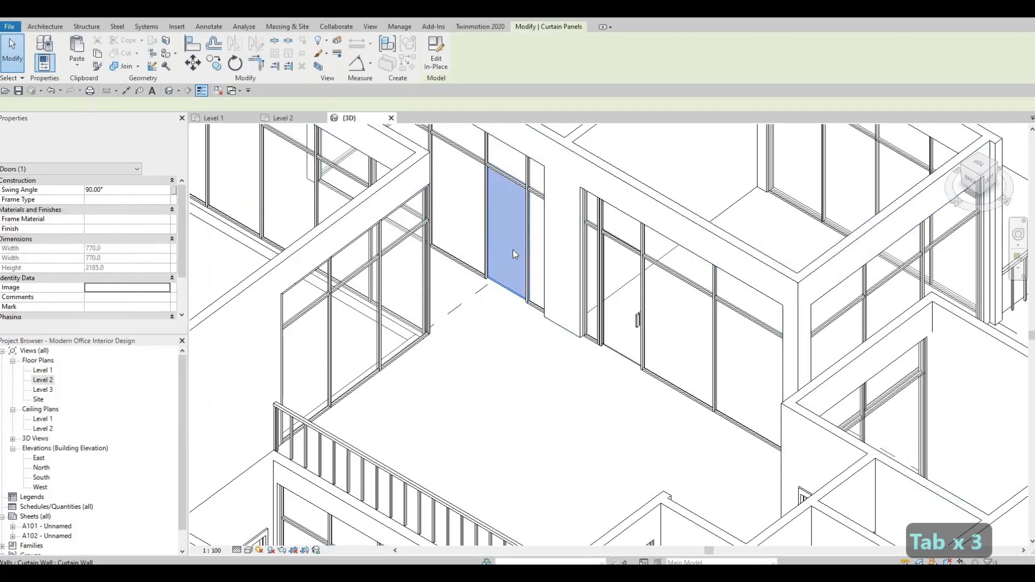
pyautogui.press('Escape')
pyautogui.press('Escape')
# Change the end panel of the front curtain wall beside the column to M_Door-Curtain-Wall-Single-Glass
pyautogui.moveTo(690, 346); pyautogui.dragTo(516, 297, button='middle')
pyautogui.scroll(2, 517, 297)
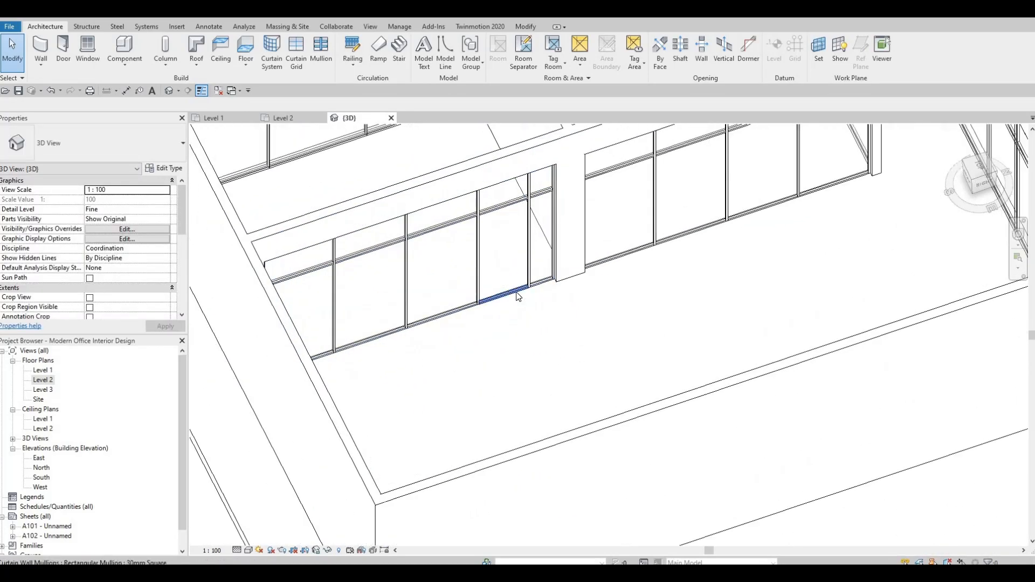
pyautogui.press('Tab')
pyautogui.press('Tab')
pyautogui.press('Tab')
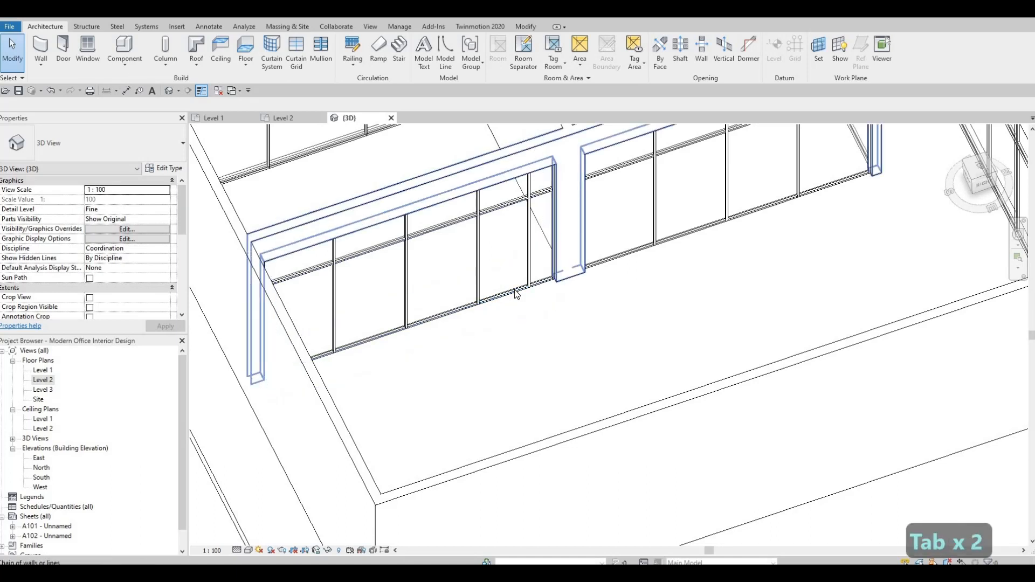
pyautogui.click(516, 292)
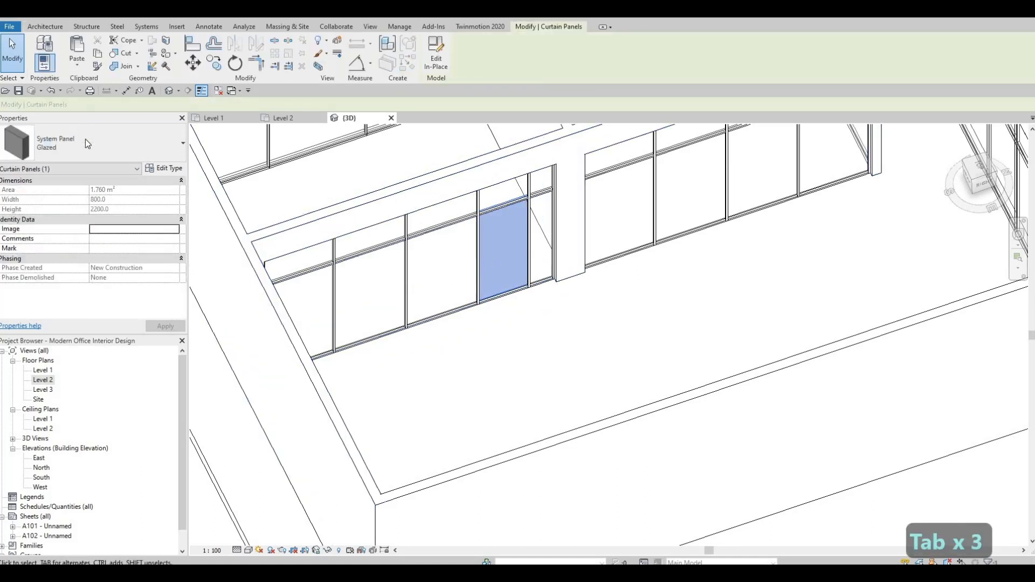
pyautogui.click(86, 143)
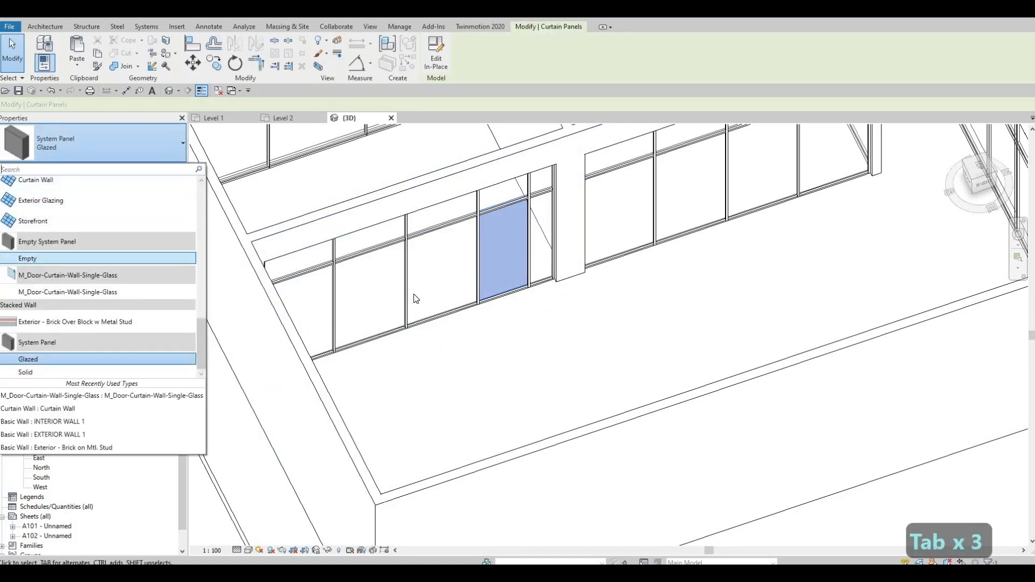
pyautogui.click(68, 292)
pyautogui.press('Escape')
pyautogui.press('Escape')
pyautogui.press('Escape')
pyautogui.press('Tab')
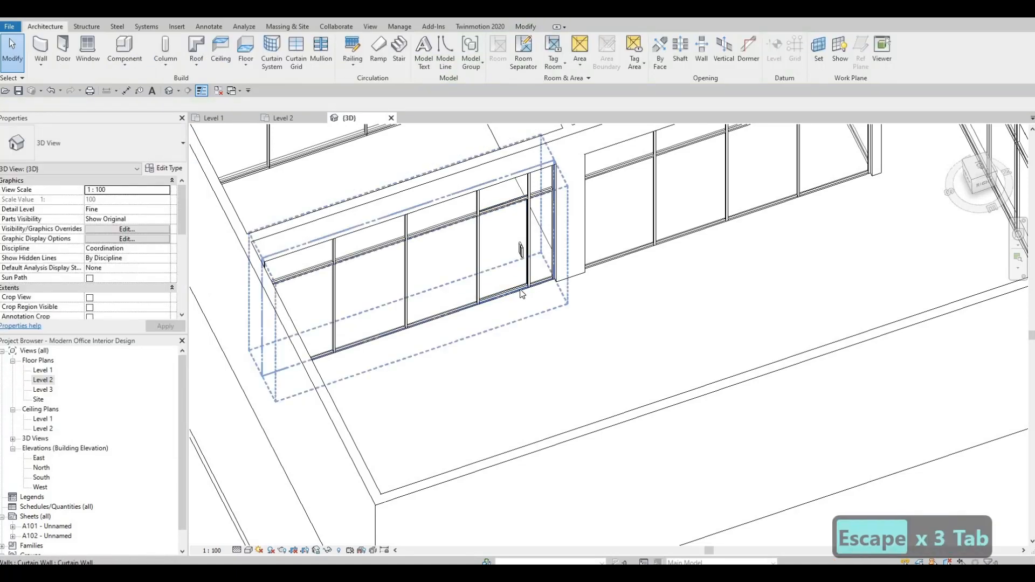
pyautogui.press('Escape')
pyautogui.press('Tab')
pyautogui.press('Tab')
pyautogui.press('Tab')
pyautogui.press('Tab')
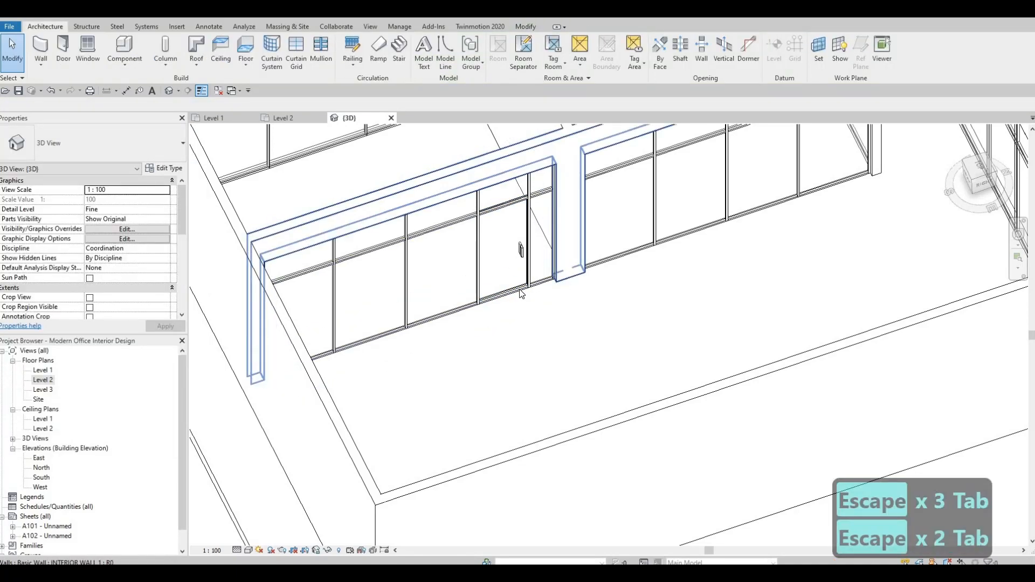
# Delete the bottom mullion beneath the door panel on the curtain wall beside the column
pyautogui.press('Tab')
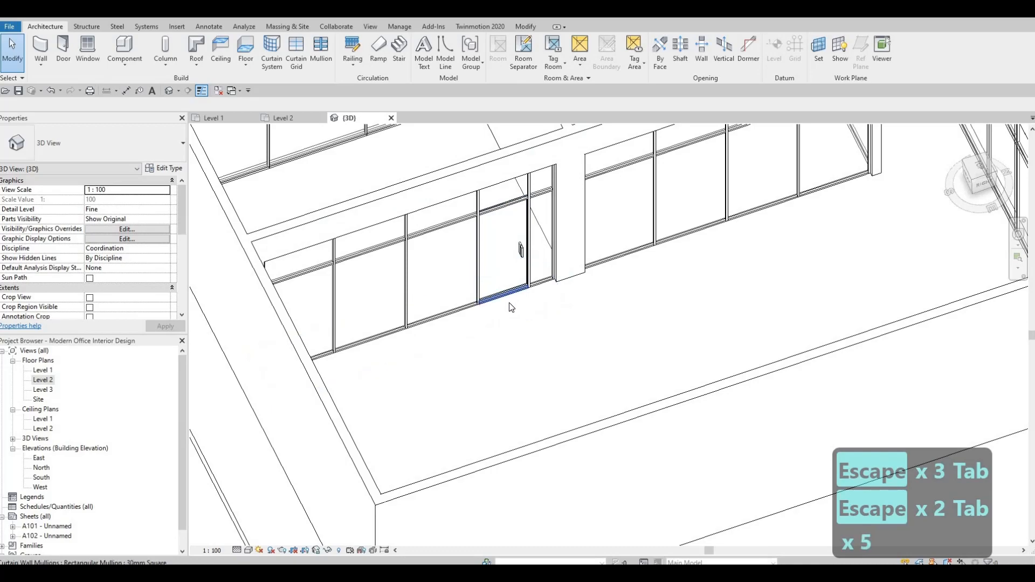
pyautogui.click(512, 307)
pyautogui.press('Delete')
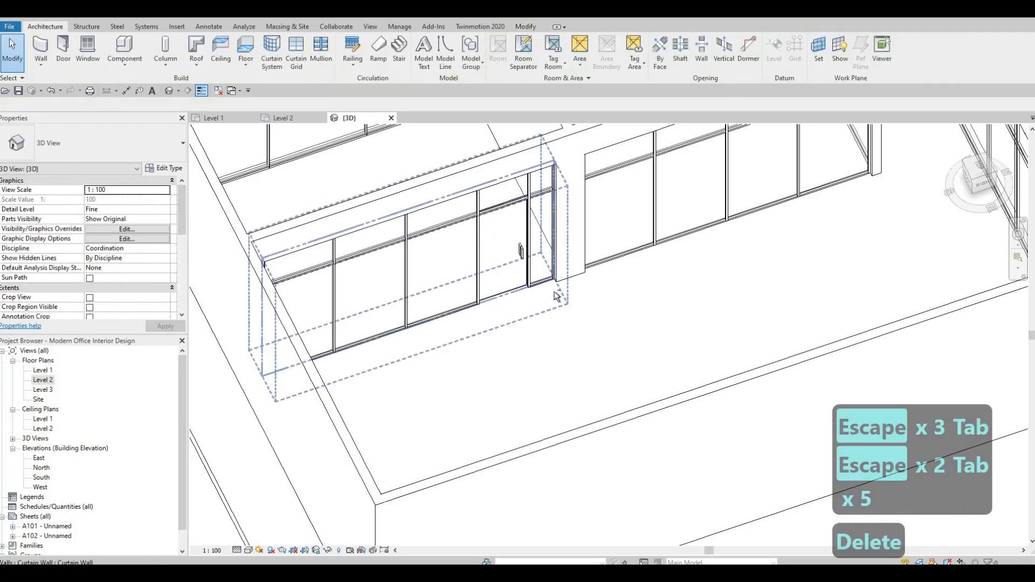
pyautogui.press('Escape')
pyautogui.press('Escape')
# Orbit and zoom around the 3D view to review the Level 2 curtain walls
pyautogui.keyDown('shift'); pyautogui.moveTo(531, 298); pyautogui.dragTo(469, 292, button='middle'); pyautogui.keyUp('shift')
pyautogui.scroll(-3, 469, 292)
pyautogui.keyDown('shift'); pyautogui.moveTo(516, 236); pyautogui.dragTo(574, 467, button='middle'); pyautogui.keyUp('shift')
pyautogui.moveTo(442, 227); pyautogui.dragTo(534, 346, button='middle')
pyautogui.keyDown('shift'); pyautogui.moveTo(634, 379); pyautogui.dragTo(663, 319, button='middle'); pyautogui.keyUp('shift')
pyautogui.scroll(-2, 496, 229)
pyautogui.moveTo(496, 229); pyautogui.dragTo(721, 338, button='middle')
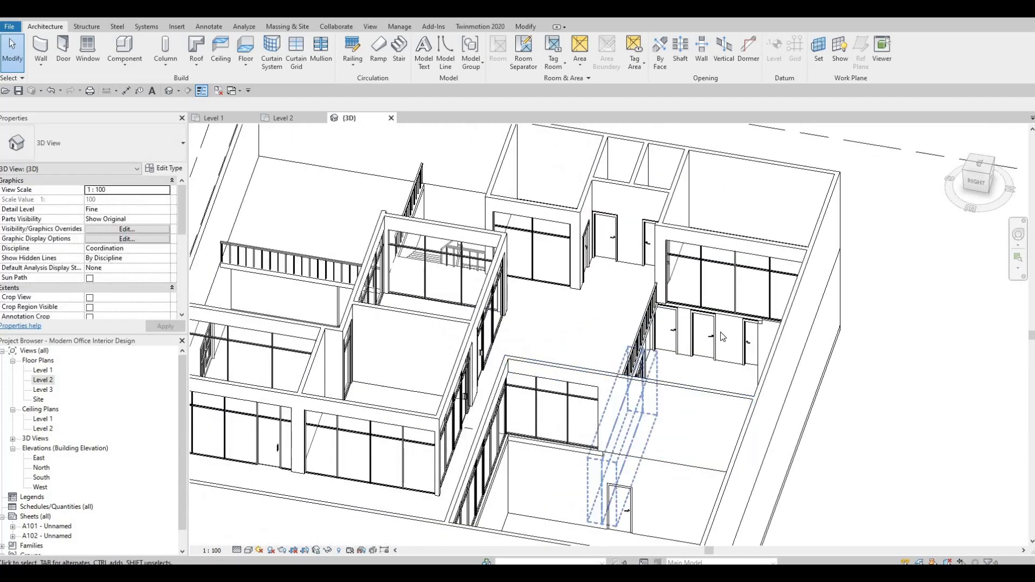
pyautogui.scroll(5, 707, 338)
pyautogui.scroll(2, 620, 270)
pyautogui.scroll(-6, 595, 253)
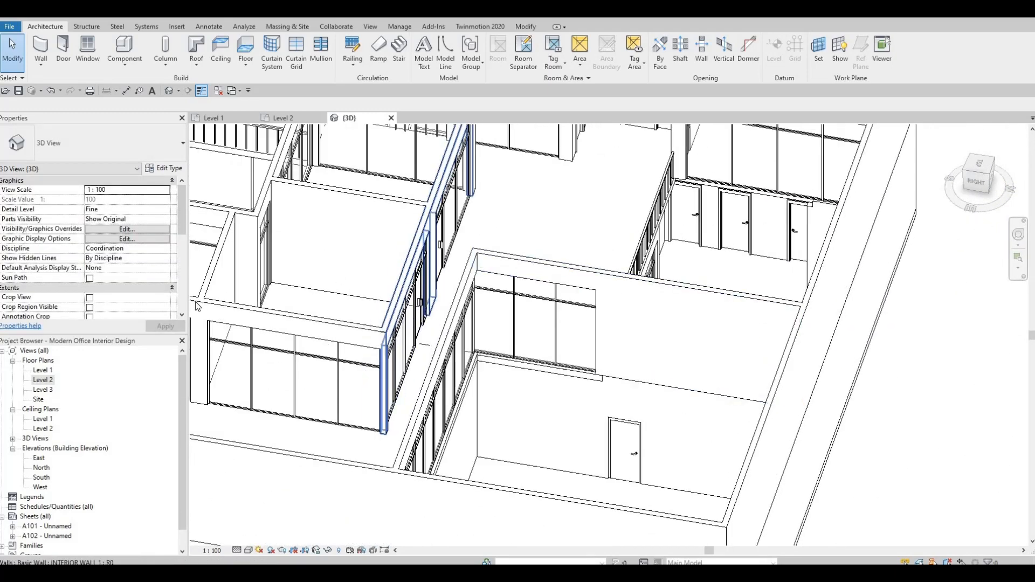
pyautogui.scroll(-5, 647, 471)
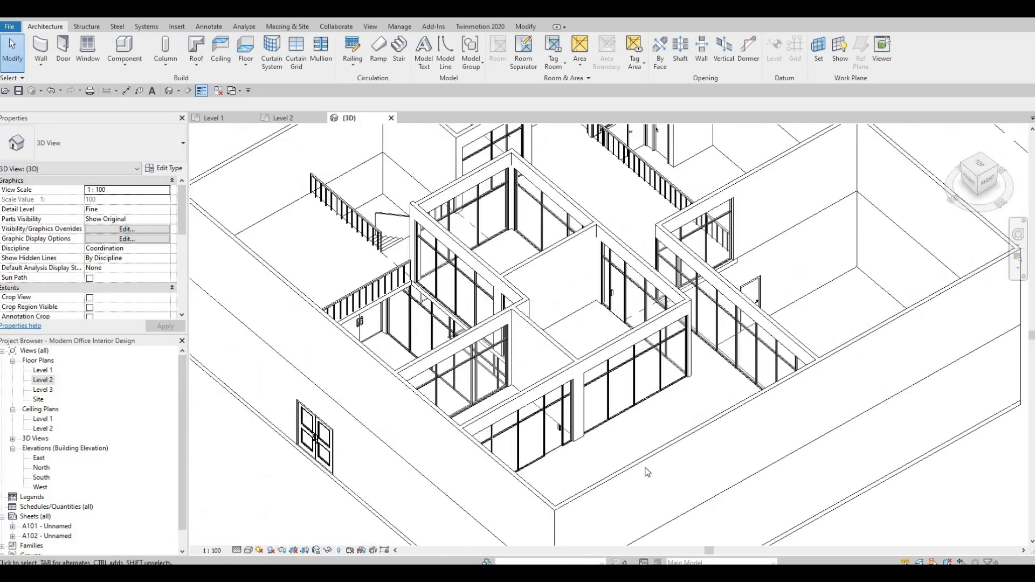
# Hide the Level 2 floor in the 3D view
pyautogui.keyDown('shift'); pyautogui.moveTo(648, 471); pyautogui.dragTo(576, 334, button='middle'); pyautogui.keyUp('shift')
pyautogui.moveTo(693, 520); pyautogui.dragTo(650, 321, button='middle')
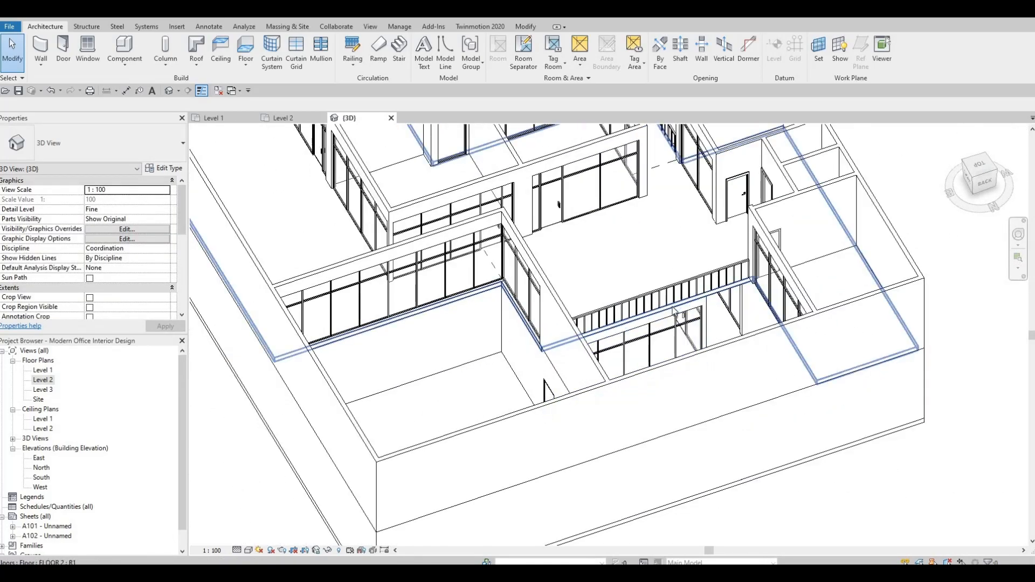
pyautogui.click(674, 312)
pyautogui.rightClick(674, 312)
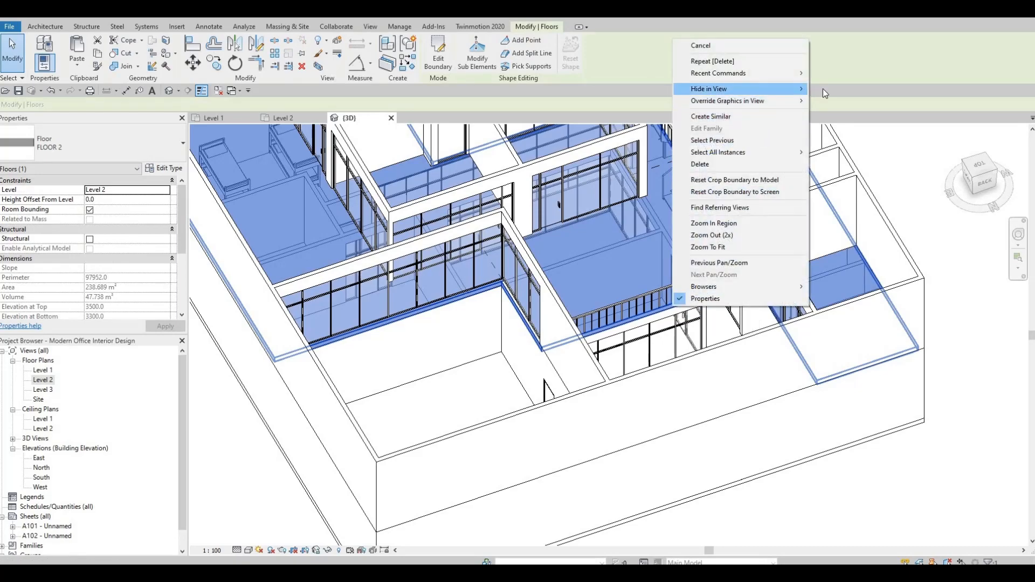
pyautogui.moveTo(804, 91)
pyautogui.click(838, 89)
# Try to add a curtain grid and a mullion to a Level 2 interior curtain wall
pyautogui.scroll(1, 743, 264)
pyautogui.moveTo(663, 420)
pyautogui.keyDown('shift'); pyautogui.mouseDown(button='middle')
pyautogui.moveTo(636, 451)
pyautogui.moveTo(642, 372)
pyautogui.moveTo(649, 431)
pyautogui.mouseUp(button='middle'); pyautogui.keyUp('shift')
pyautogui.scroll(2, 682, 336)
pyautogui.keyDown('shift'); pyautogui.moveTo(617, 262); pyautogui.dragTo(642, 216, button='middle'); pyautogui.keyUp('shift')
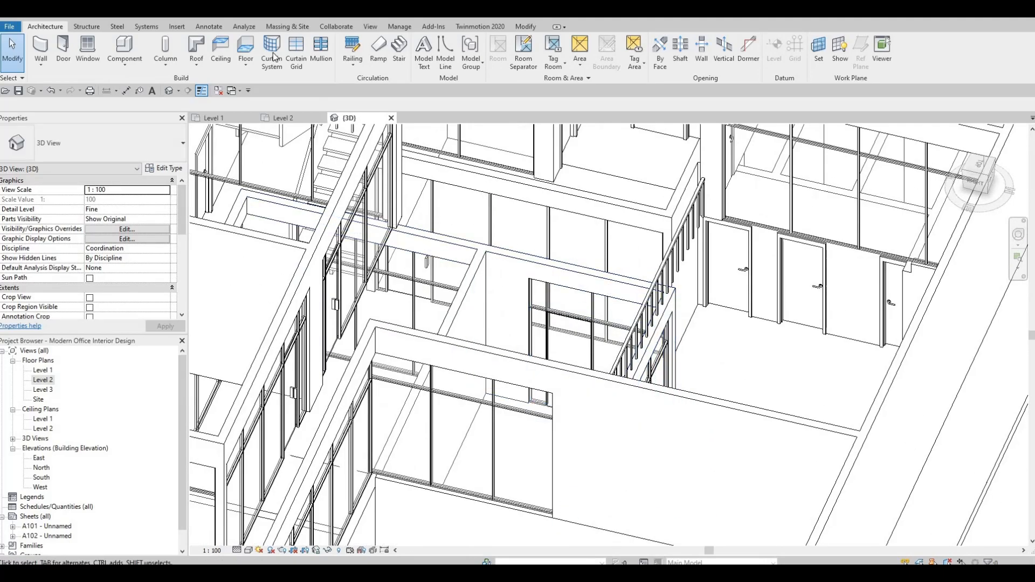
pyautogui.click(301, 58)
pyautogui.keyDown('shift'); pyautogui.moveTo(549, 332); pyautogui.dragTo(531, 396, button='middle'); pyautogui.keyUp('shift')
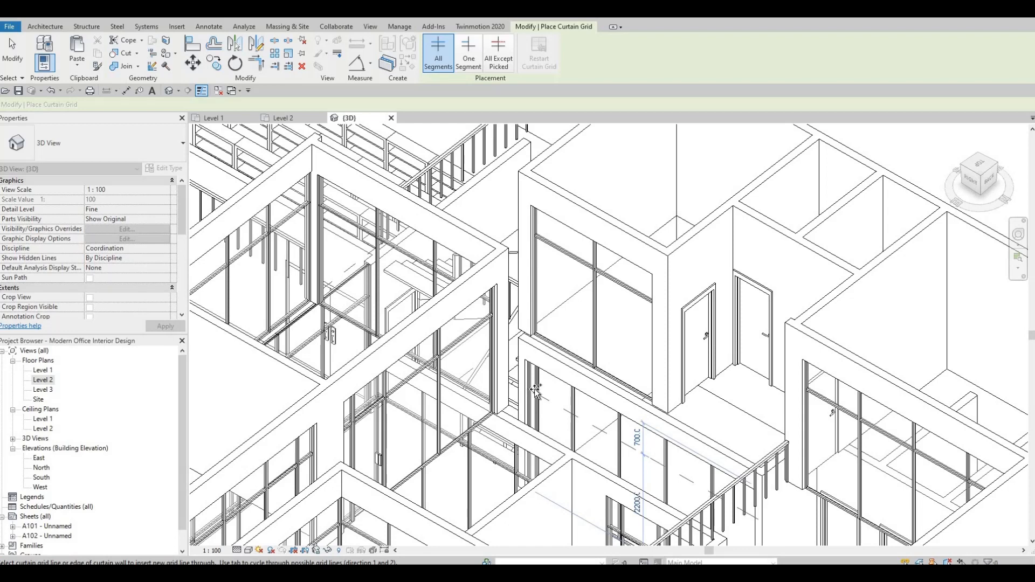
pyautogui.click(523, 312)
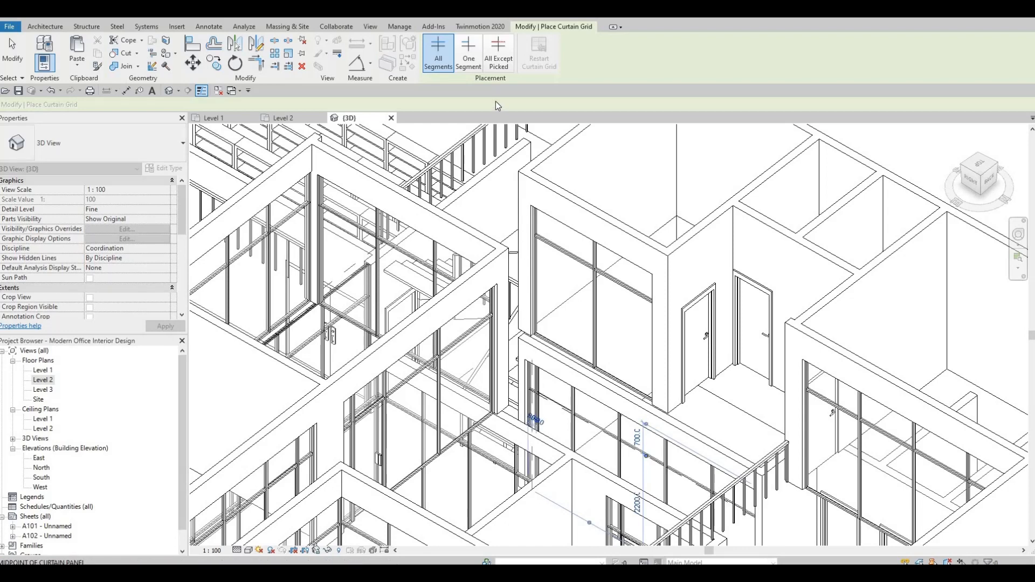
pyautogui.press('Escape')
pyautogui.press('Escape')
pyautogui.click(322, 54)
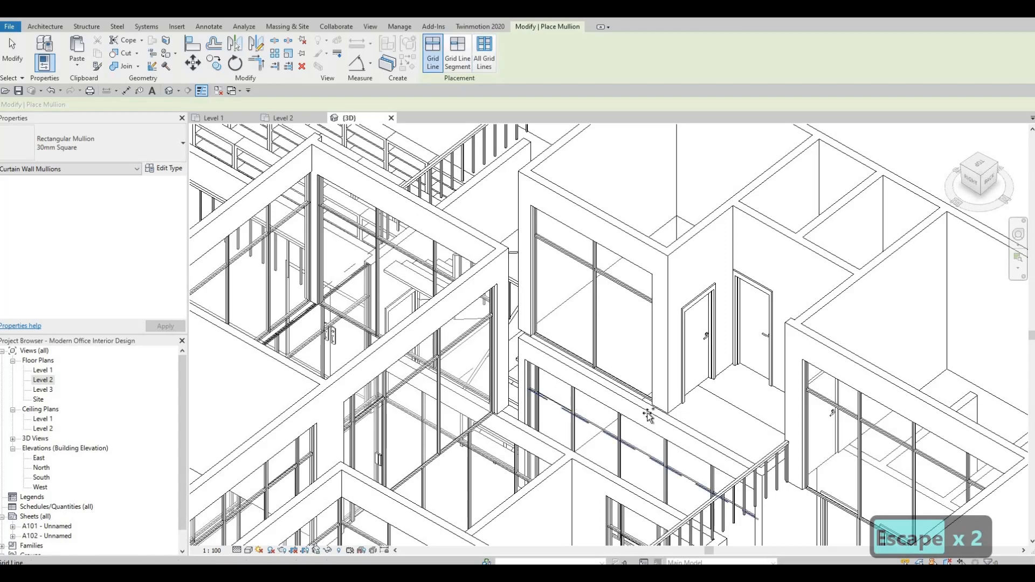
pyautogui.keyDown('shift'); pyautogui.moveTo(474, 438); pyautogui.dragTo(868, 32, button='middle'); pyautogui.keyUp('shift')
pyautogui.moveTo(698, 275); pyautogui.dragTo(980, 194, button='middle')
pyautogui.keyDown('shift'); pyautogui.moveTo(286, 326); pyautogui.dragTo(558, 295, button='middle'); pyautogui.keyUp('shift')
pyautogui.scroll(-6, 557, 294)
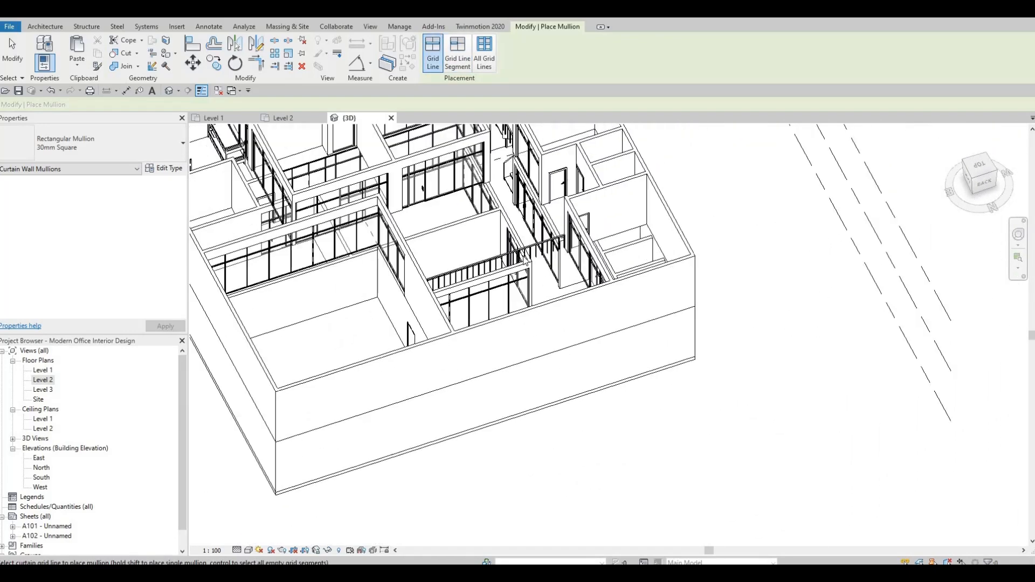
pyautogui.press('Escape')
# Temporarily reveal the hidden elements in the 3D view
pyautogui.scroll(1, 522, 269)
pyautogui.keyDown('shift'); pyautogui.moveTo(558, 254); pyautogui.dragTo(603, 244, button='middle'); pyautogui.keyUp('shift')
pyautogui.keyDown('shift'); pyautogui.moveTo(377, 297); pyautogui.dragTo(480, 289, button='middle'); pyautogui.keyUp('shift')
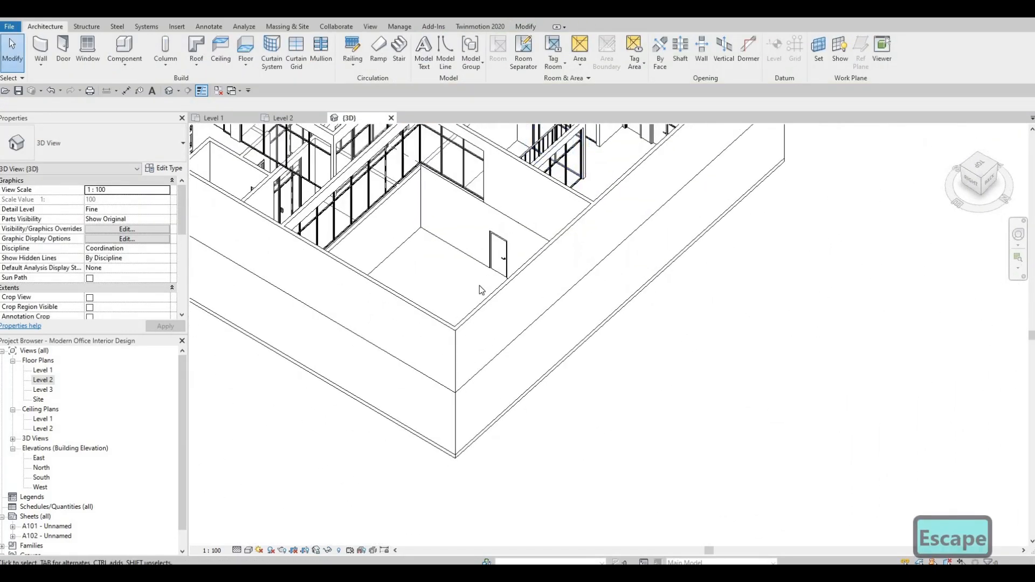
pyautogui.moveTo(681, 130); pyautogui.dragTo(497, 290, button='middle')
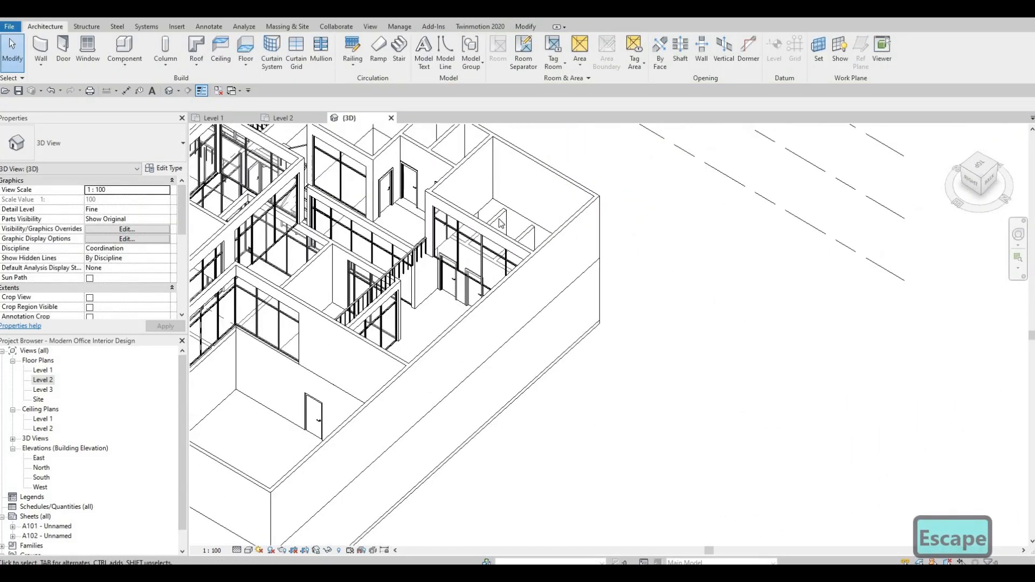
pyautogui.click(339, 551)
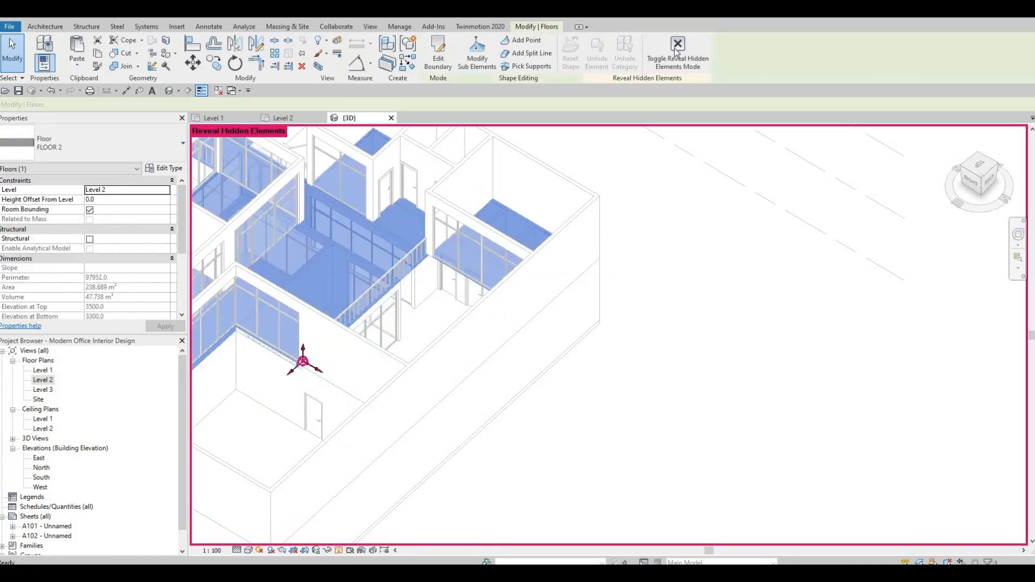
pyautogui.click(675, 50)
pyautogui.press('Escape')
# Orbit and zoom out to review the whole Level 2 model in 3D
pyautogui.scroll(-1, 561, 432)
pyautogui.moveTo(540, 486); pyautogui.dragTo(747, 506, button='middle')
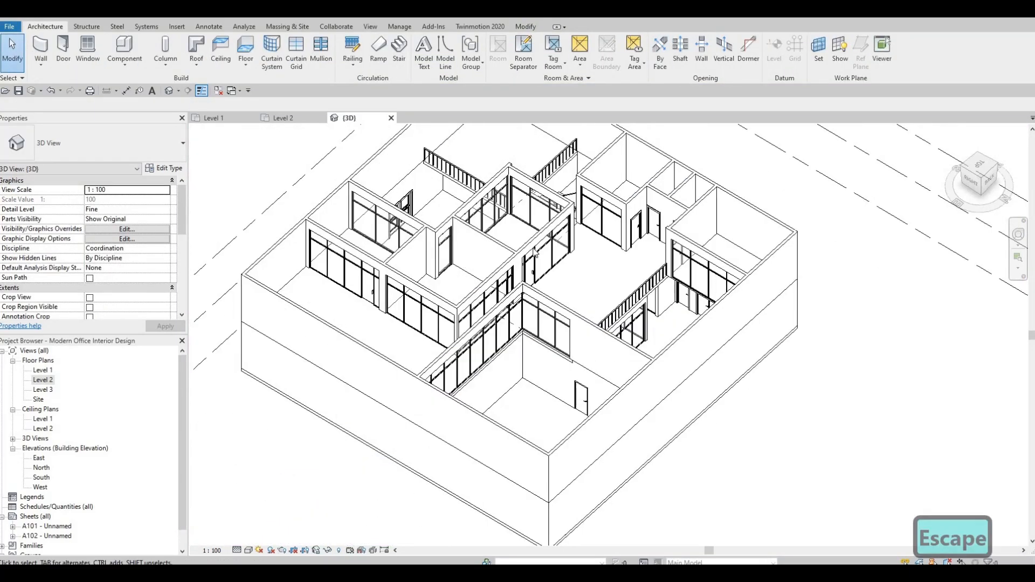
pyautogui.keyDown('shift'); pyautogui.moveTo(367, 389); pyautogui.dragTo(473, 484, button='middle'); pyautogui.keyUp('shift')
pyautogui.scroll(-2, 601, 441)
pyautogui.scroll(5, 559, 423)
pyautogui.scroll(-2, 559, 425)
pyautogui.keyDown('shift'); pyautogui.moveTo(520, 345); pyautogui.dragTo(490, 361, button='middle'); pyautogui.keyUp('shift')
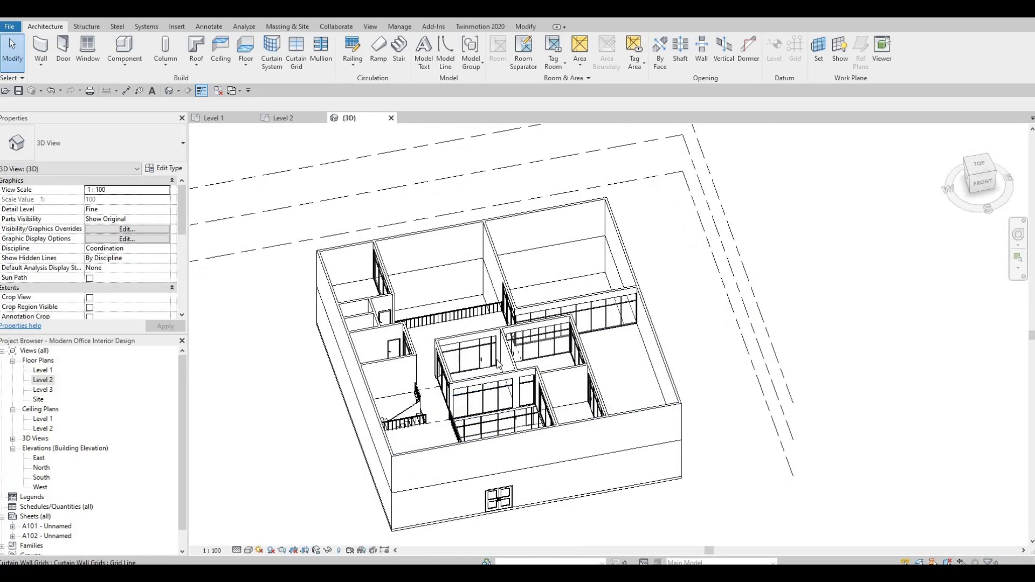
pyautogui.scroll(2, 490, 361)
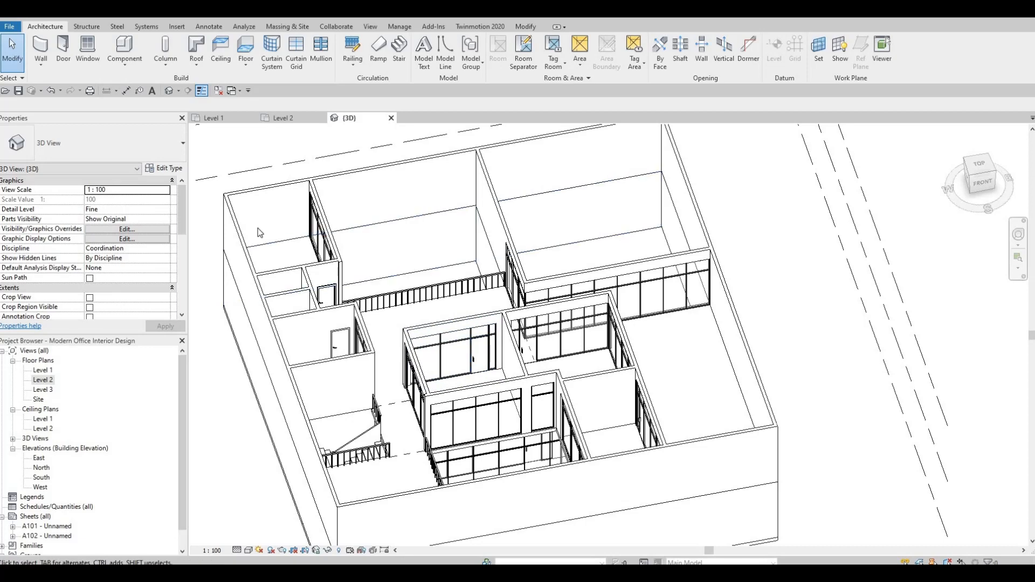
pyautogui.scroll(-1, 288, 239)
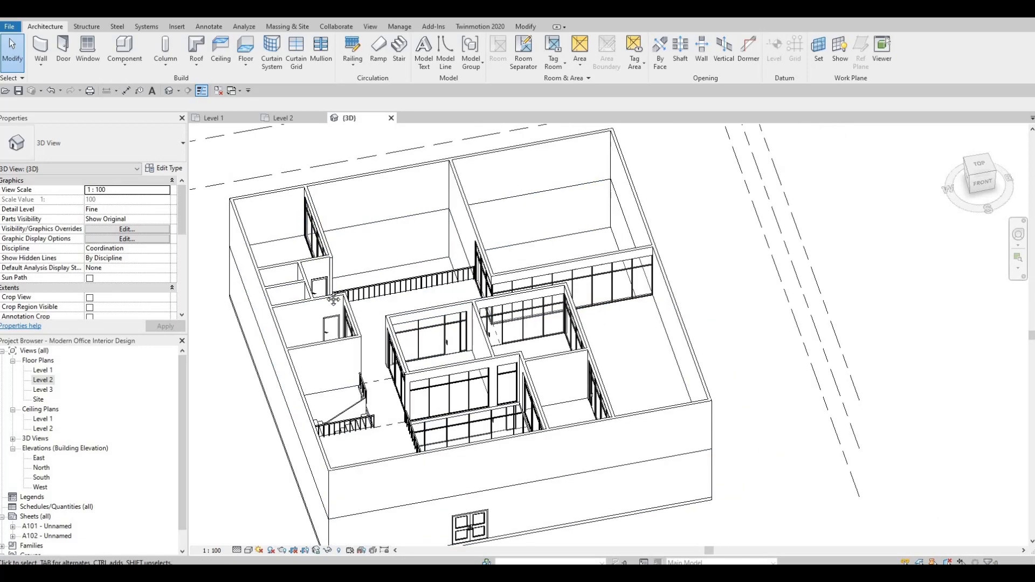
pyautogui.moveTo(329, 295); pyautogui.dragTo(387, 339, button='middle')
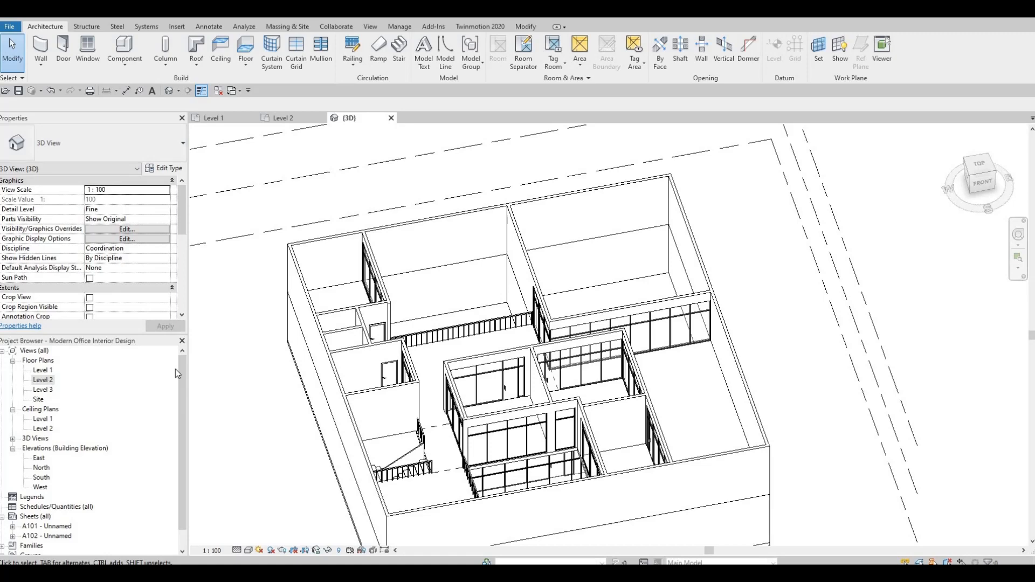
# Open the Level 2 floor plan and fit the plan in the view
pyautogui.doubleClick(43, 380)
pyautogui.moveTo(470, 277); pyautogui.dragTo(474, 266, button='middle')
pyautogui.scroll(-2, 468, 267)
pyautogui.scroll(-1, 396, 289)
pyautogui.moveTo(397, 289); pyautogui.dragTo(408, 295, button='middle')
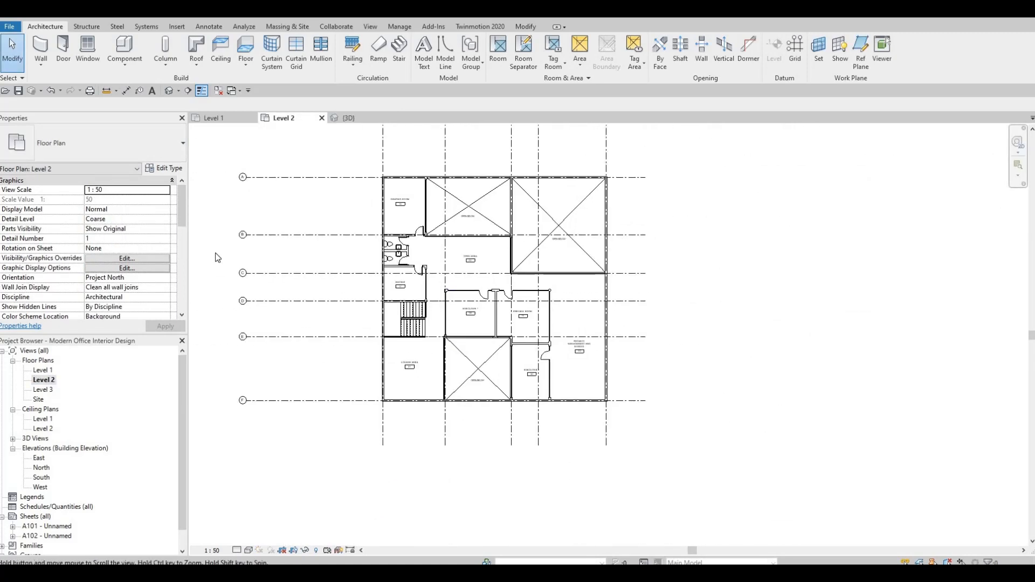
pyautogui.scroll(-1, 216, 258)
pyautogui.moveTo(455, 262); pyautogui.dragTo(467, 305, button='middle')
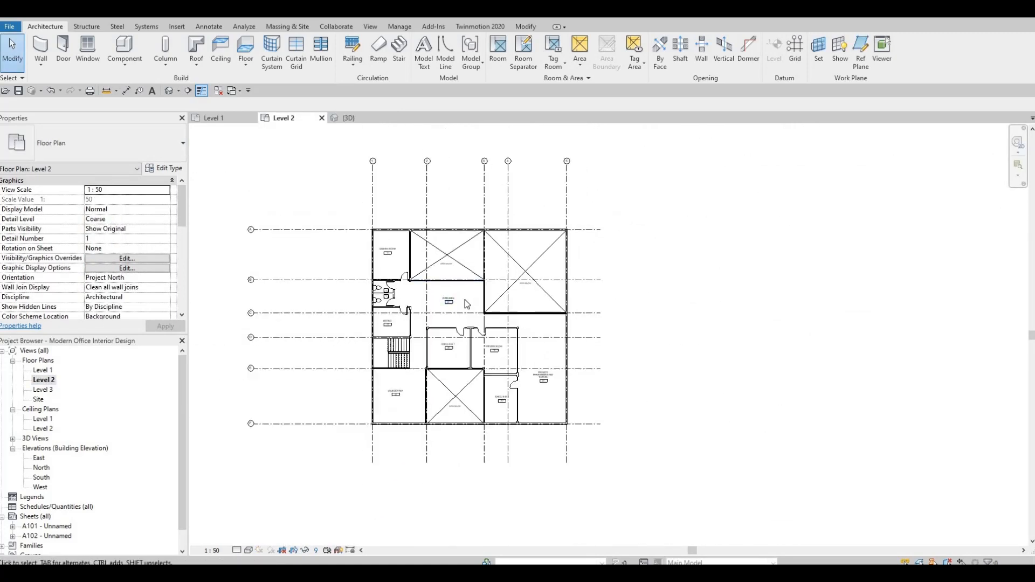
# Start a footprint roof, duplicate its type as ROOF 1 and set its structure layer thickness to 200
pyautogui.click(198, 50)
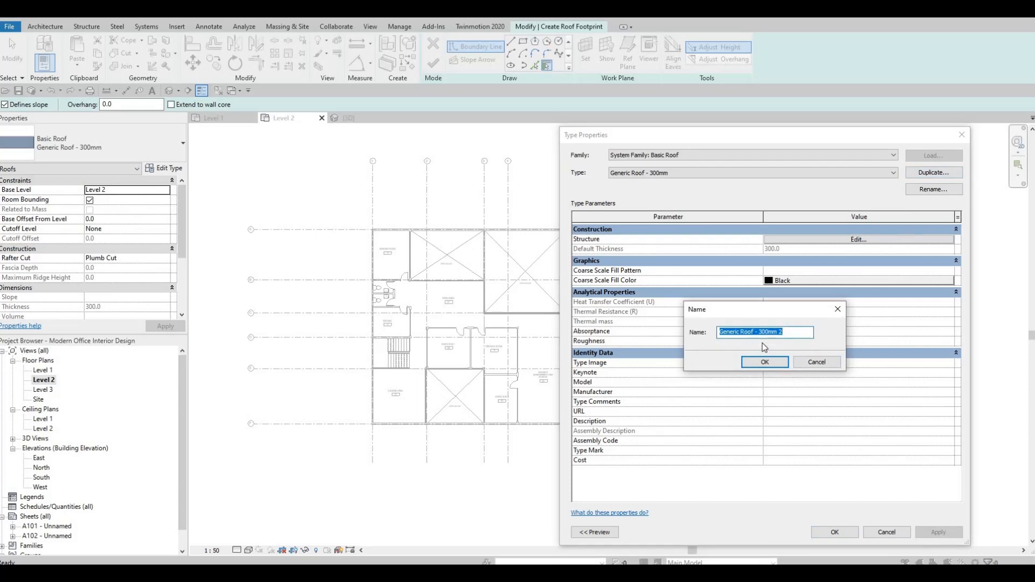
pyautogui.write('ROO')
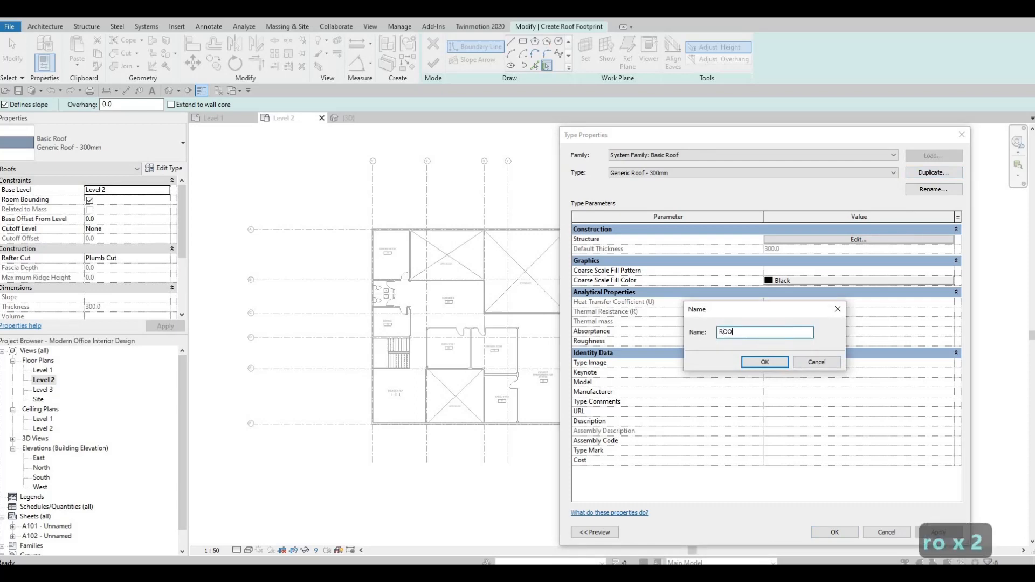
pyautogui.write('F 1')
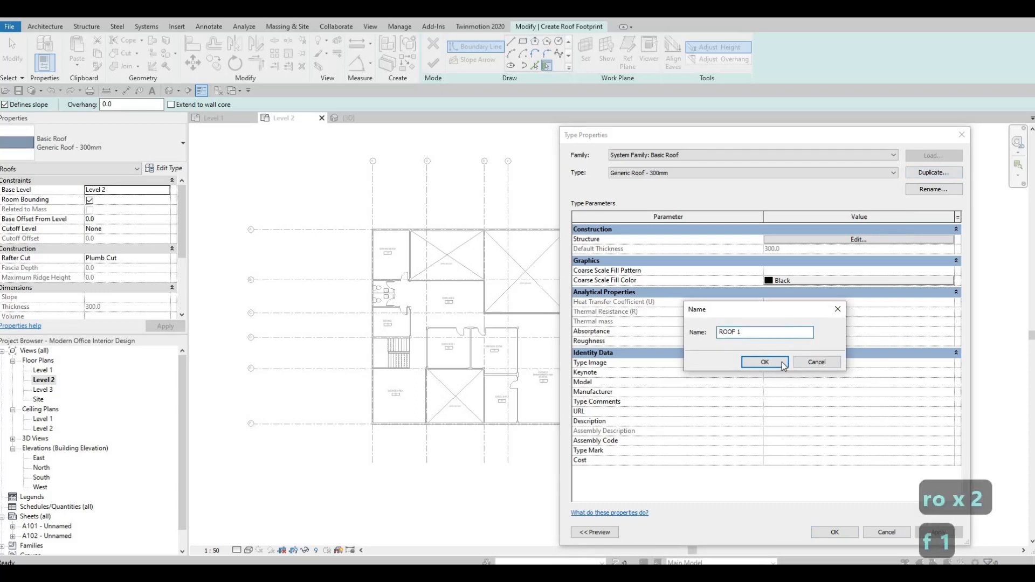
pyautogui.click(783, 364)
pyautogui.click(814, 240)
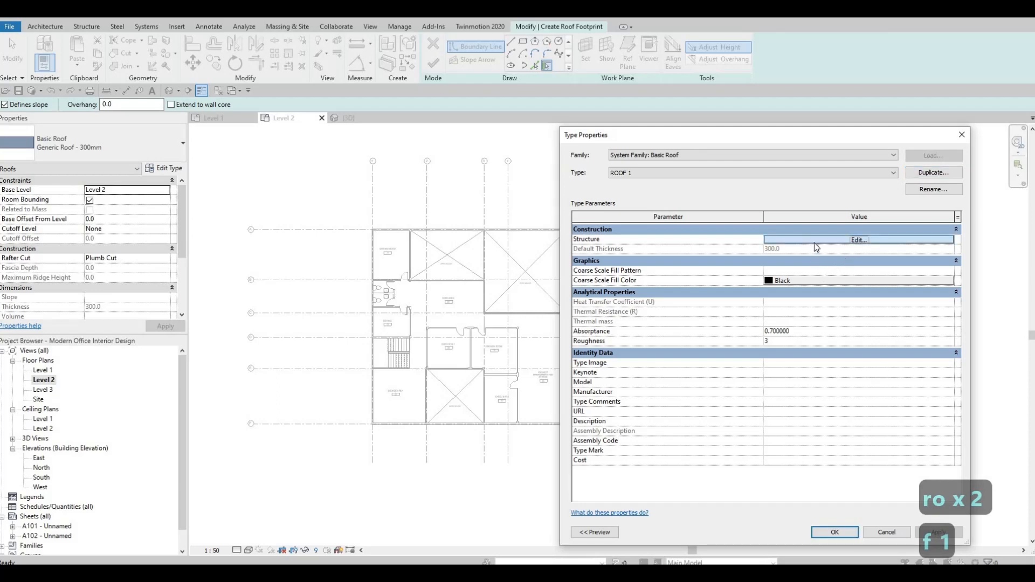
pyautogui.write('200')
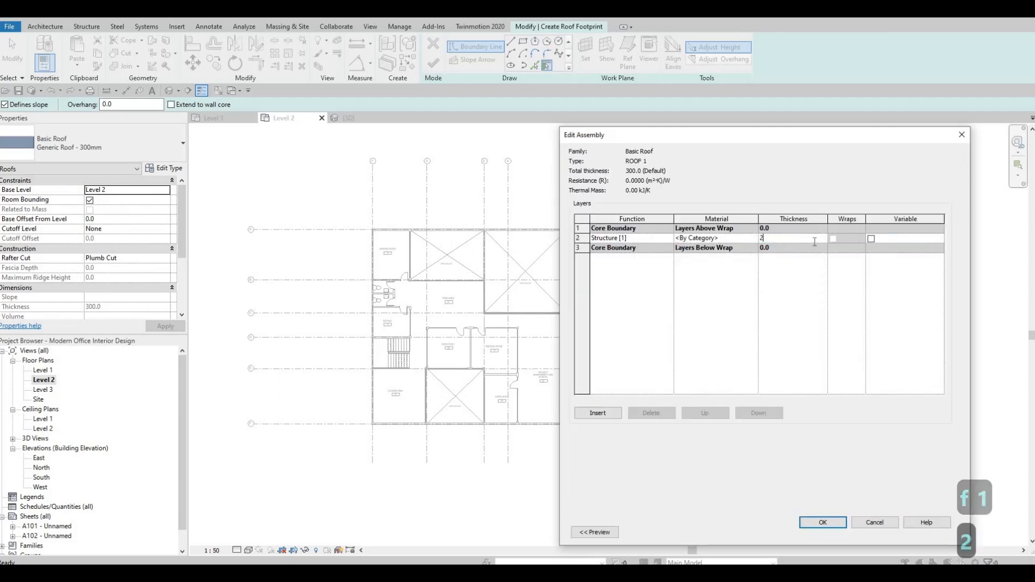
# Duplicate the Gypsum Wall Board material as ROOF and assign it to the roof's structure layer
pyautogui.click(755, 238)
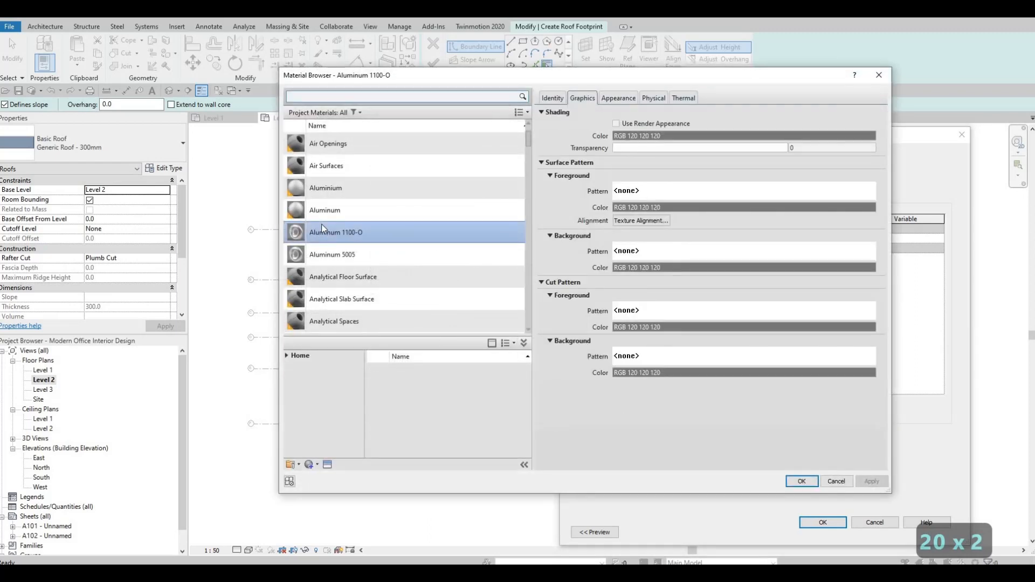
pyautogui.scroll(-3, 321, 224)
pyautogui.scroll(-3, 322, 224)
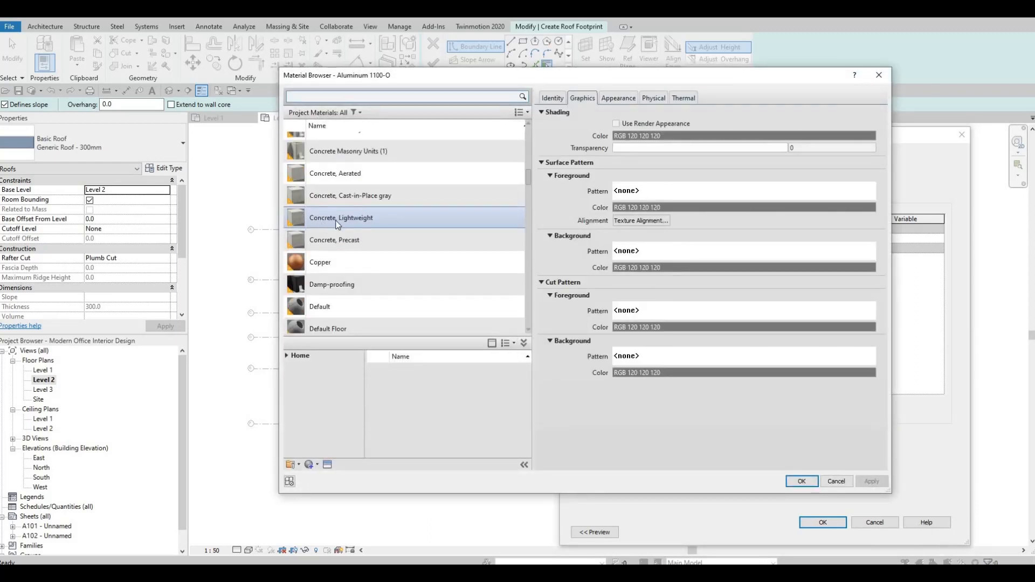
pyautogui.scroll(-1, 335, 220)
pyautogui.scroll(-5, 337, 221)
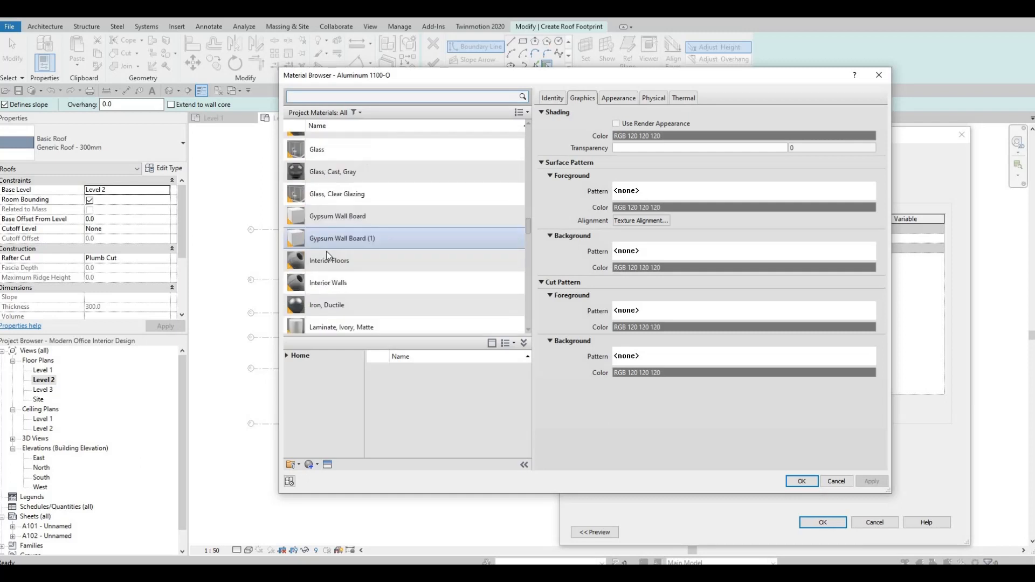
pyautogui.scroll(-2, 365, 265)
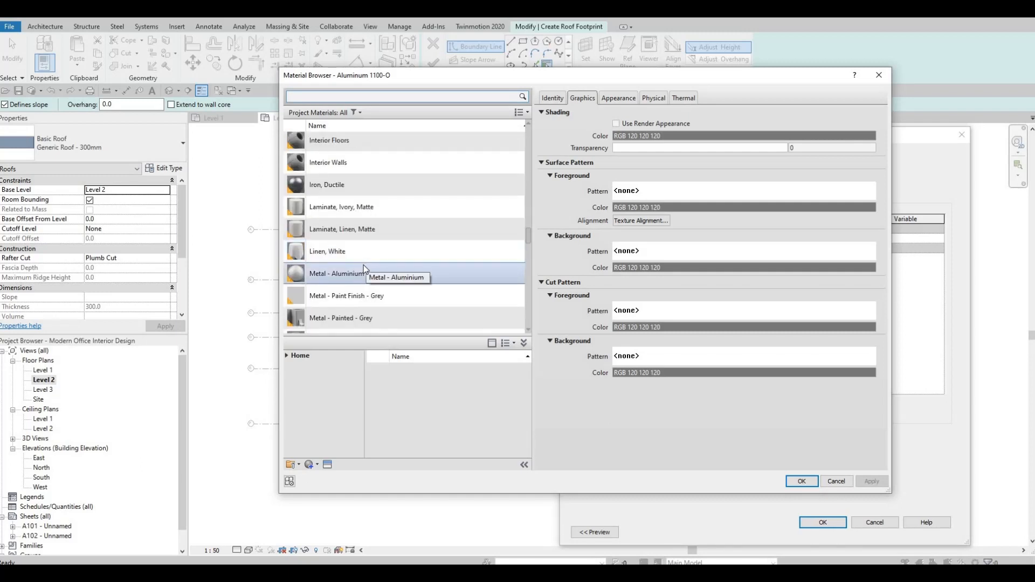
pyautogui.scroll(2, 364, 266)
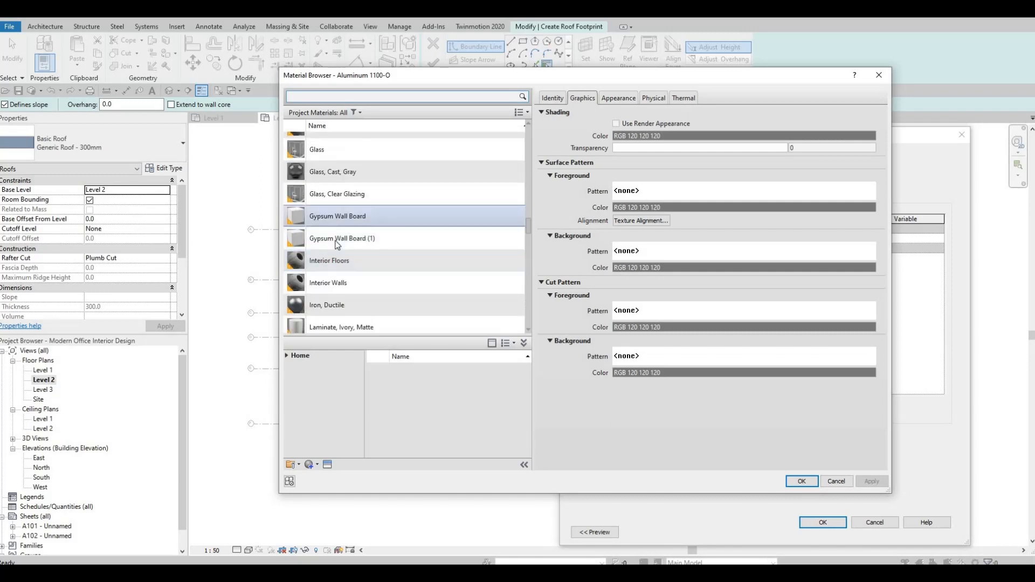
pyautogui.click(342, 216)
pyautogui.click(316, 464)
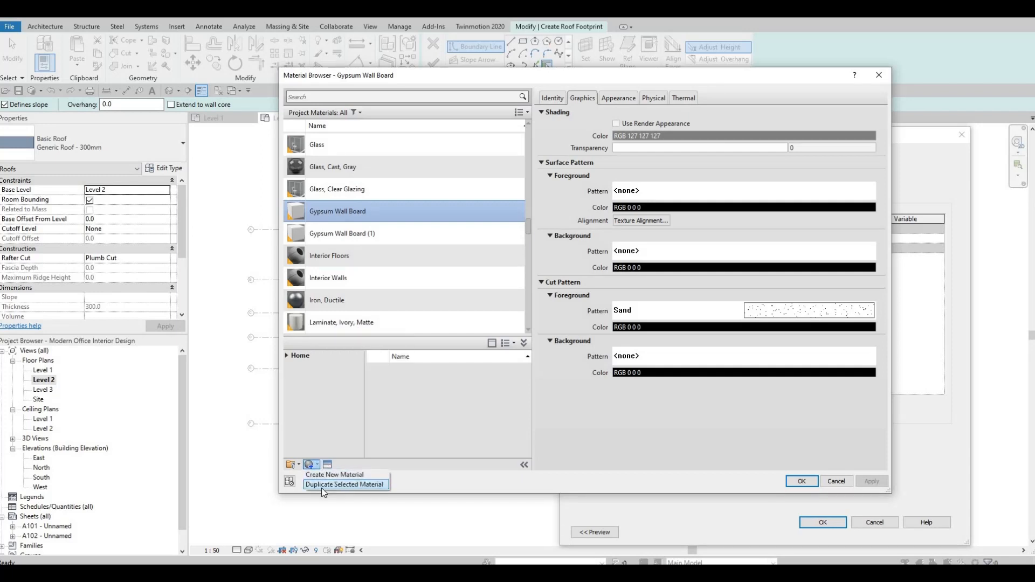
pyautogui.click(321, 487)
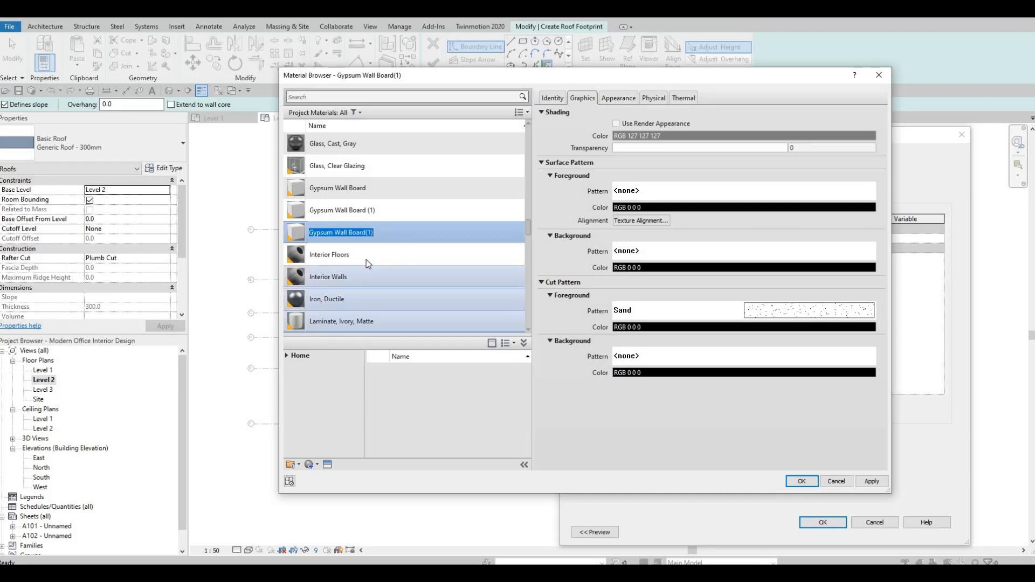
pyautogui.write('ROOF')
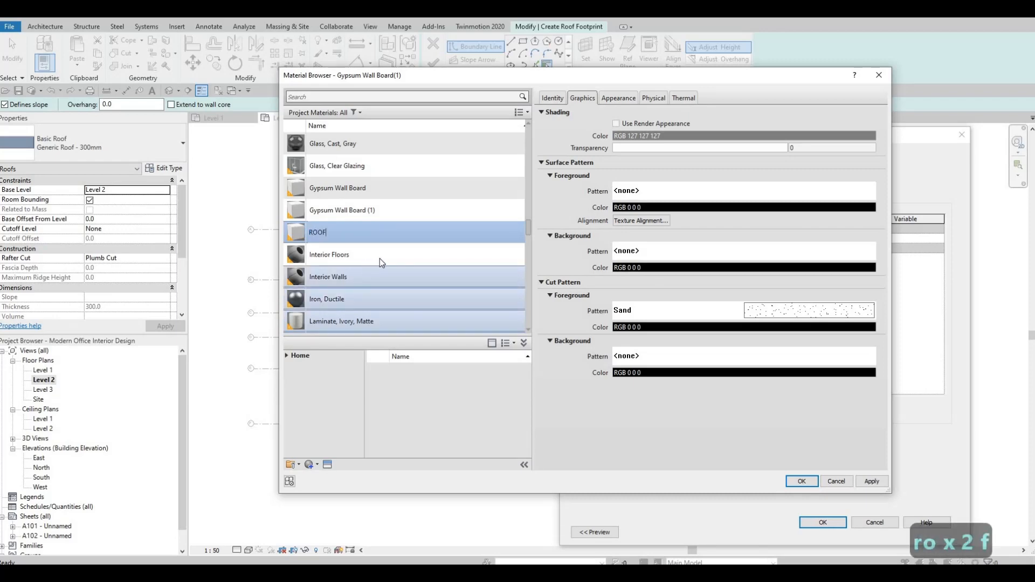
pyautogui.press('Return')
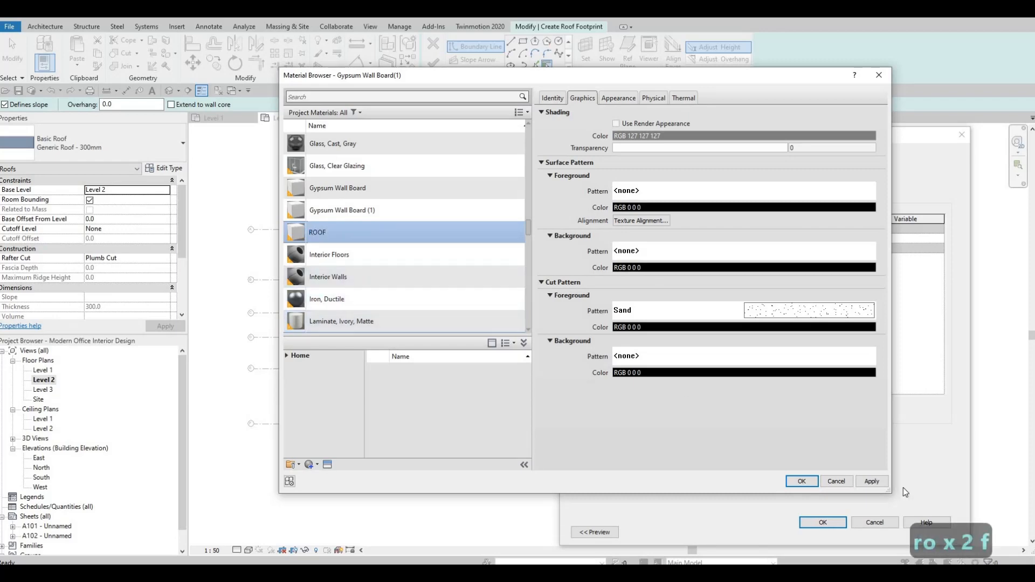
pyautogui.click(801, 482)
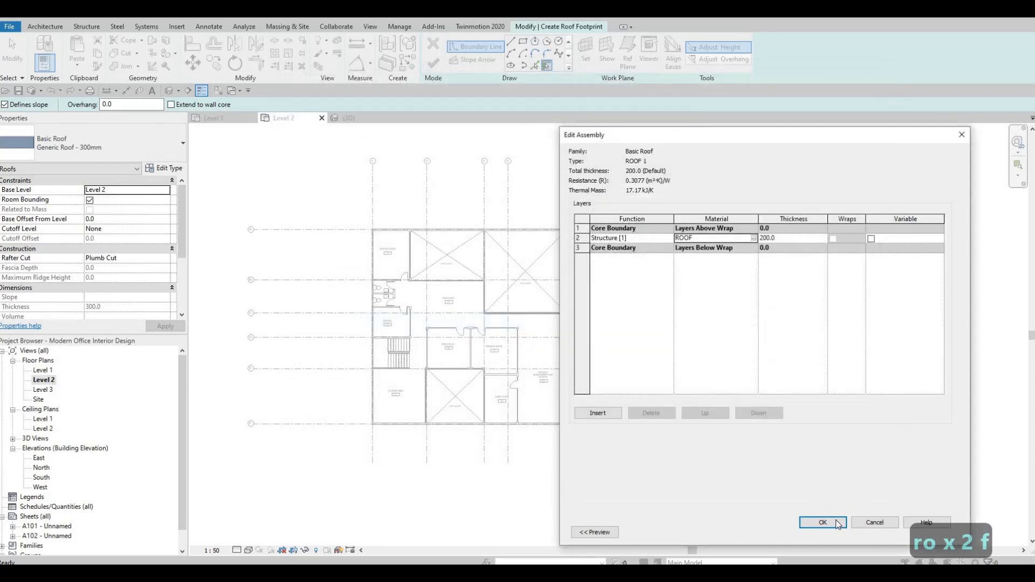
pyautogui.click(834, 522)
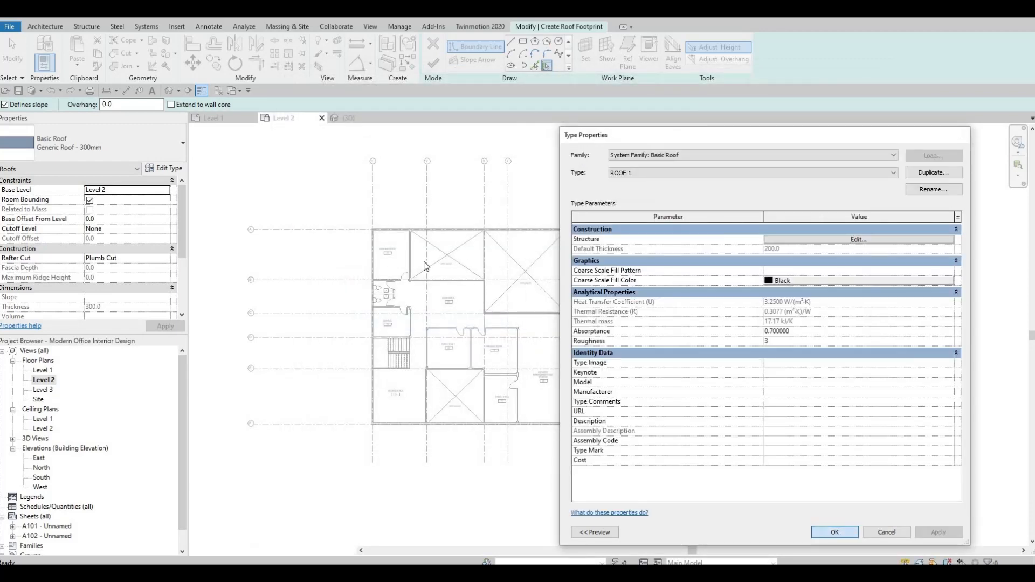
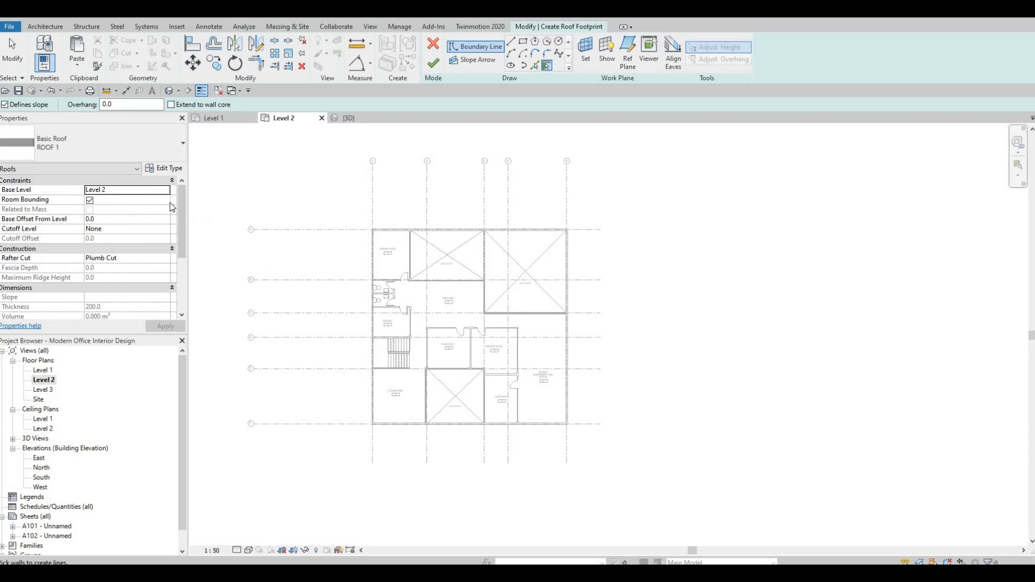
# Set the roof's base level to Level 3 and choose the rectangle boundary tool
pyautogui.click(128, 216)
pyautogui.scroll(2, 479, 211)
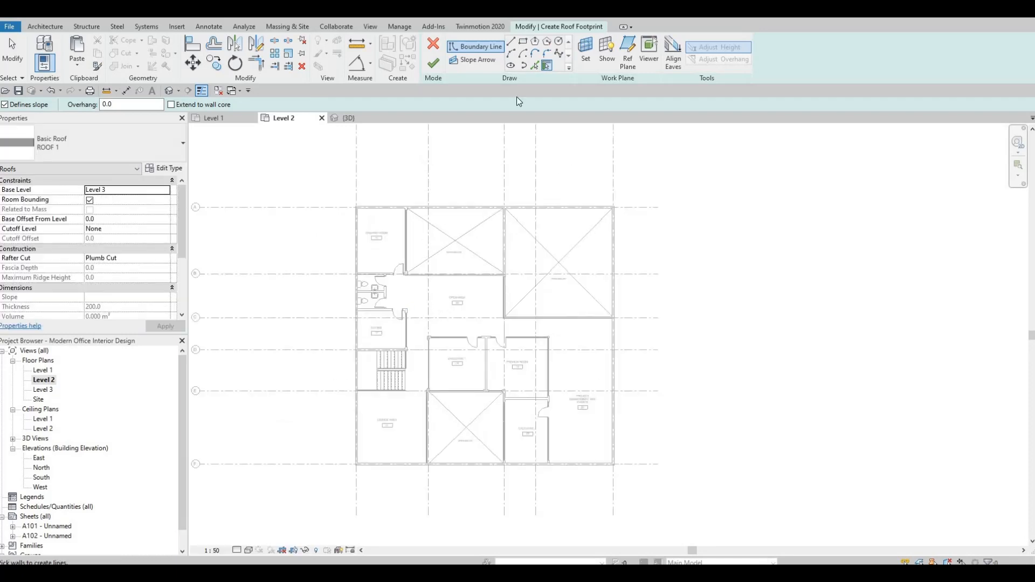
pyautogui.click(523, 42)
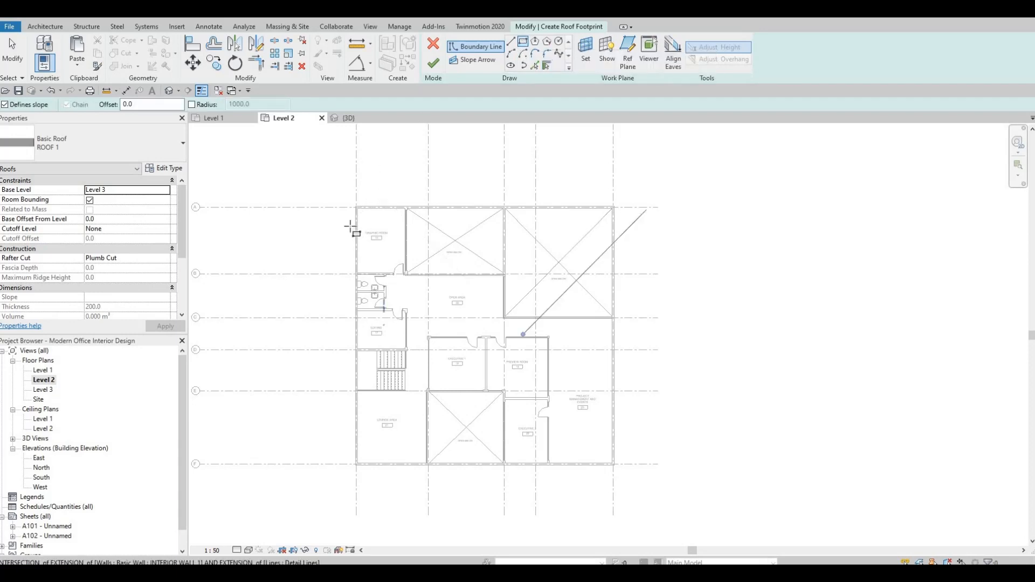
pyautogui.scroll(5, 360, 218)
pyautogui.click(322, 206)
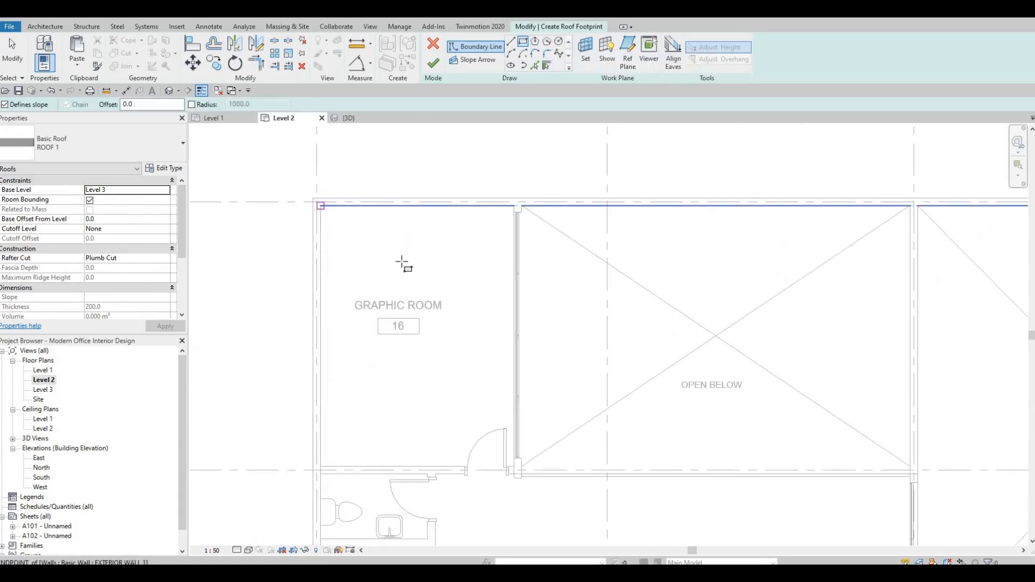
pyautogui.scroll(-2, 406, 260)
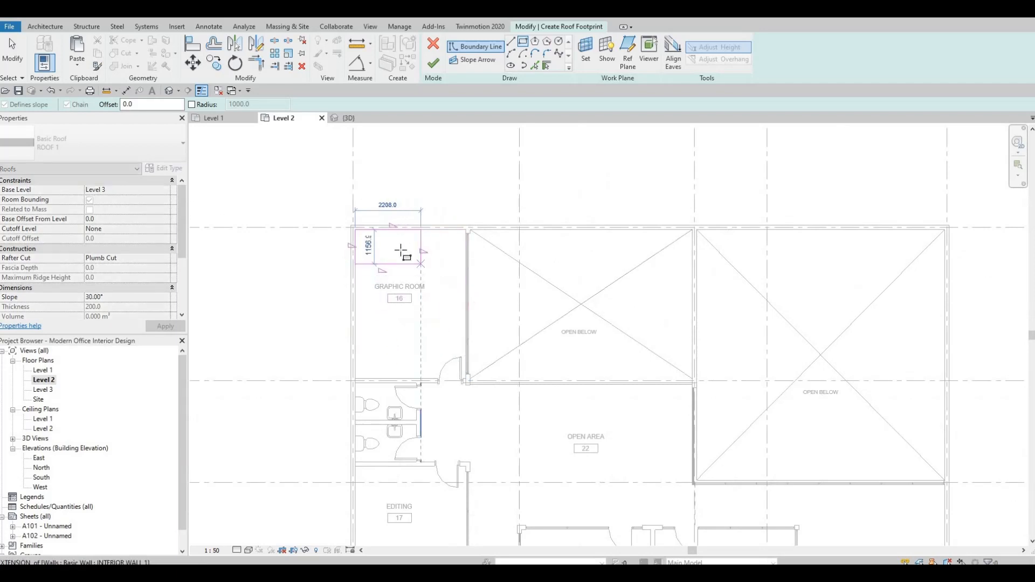
pyautogui.scroll(4, 374, 229)
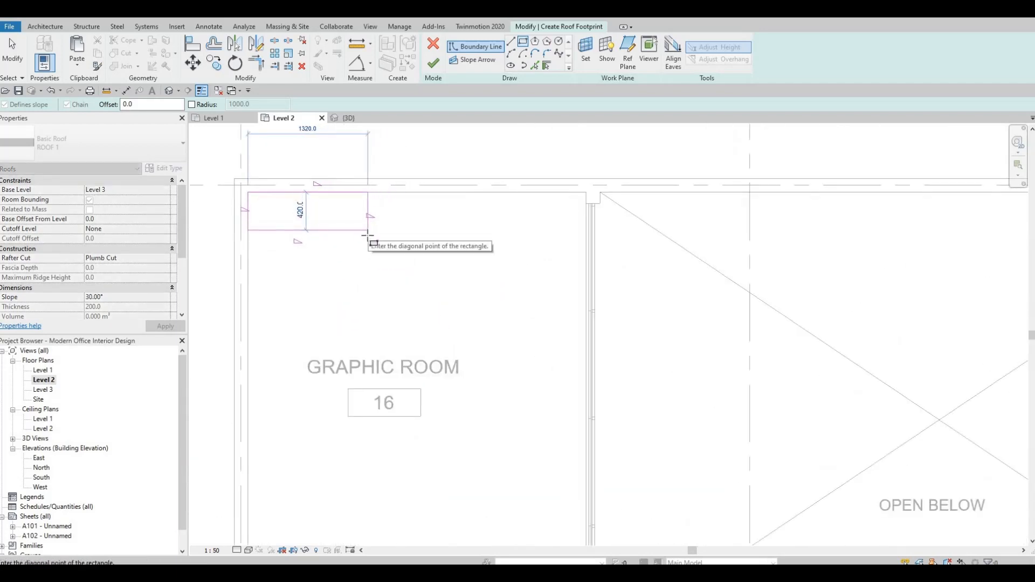
pyautogui.scroll(2, 367, 236)
pyautogui.press('Escape')
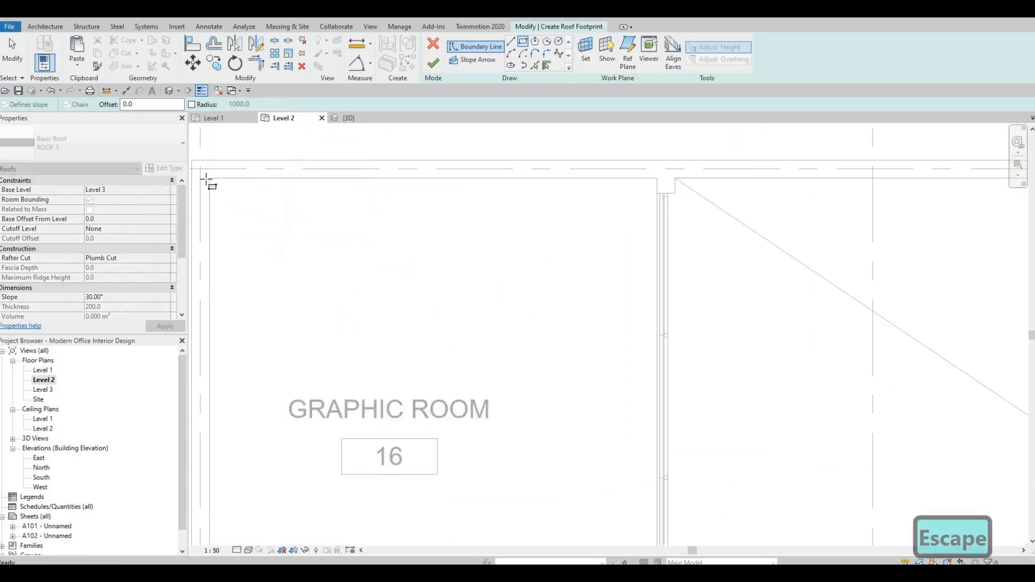
# Sketch a rectangular roof boundary from the building's top-left outer corner to its bottom-right corner, then finish the footprint roof
pyautogui.scroll(-3, 406, 225)
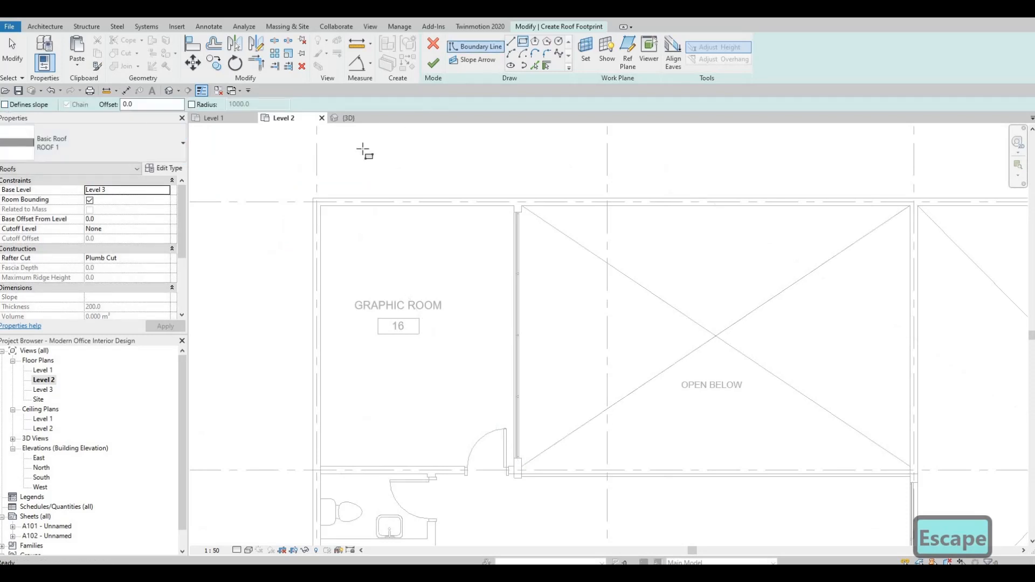
pyautogui.click(321, 208)
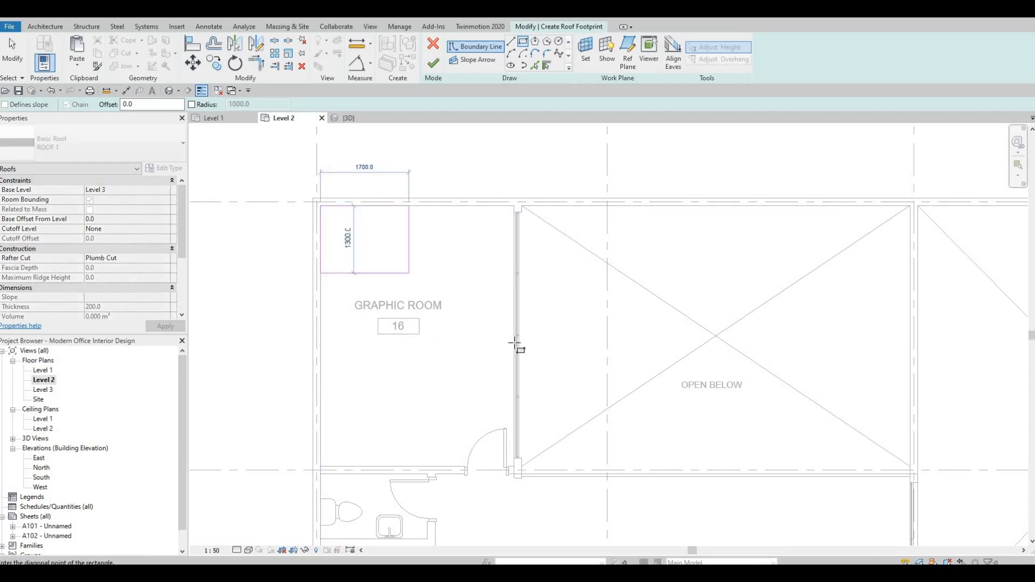
pyautogui.scroll(-3, 515, 343)
pyautogui.moveTo(654, 449); pyautogui.dragTo(594, 312, button='middle')
pyautogui.scroll(-2, 593, 312)
pyautogui.moveTo(743, 483); pyautogui.dragTo(617, 310, button='middle')
pyautogui.scroll(3, 601, 316)
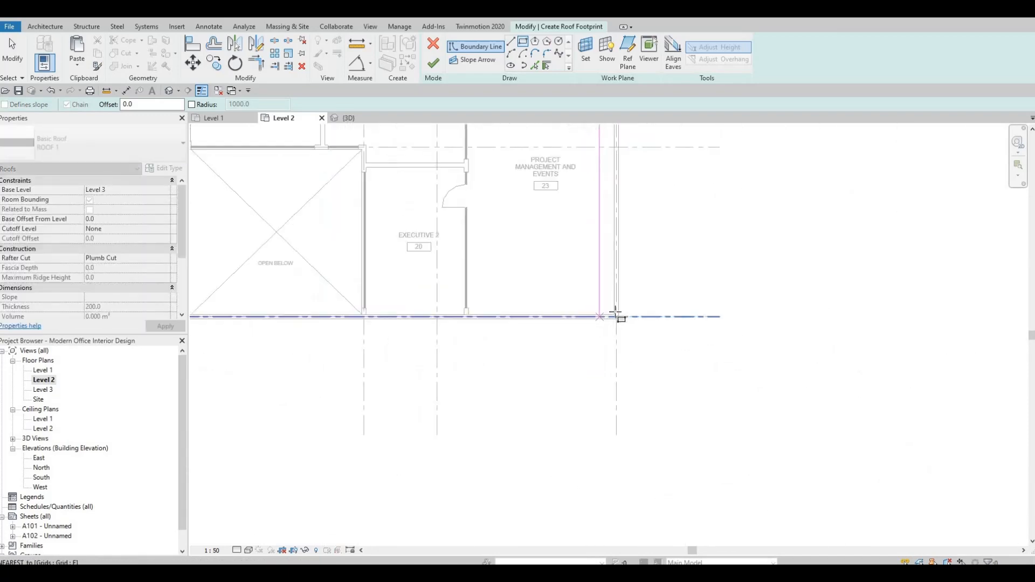
pyautogui.scroll(2, 616, 314)
pyautogui.click(616, 317)
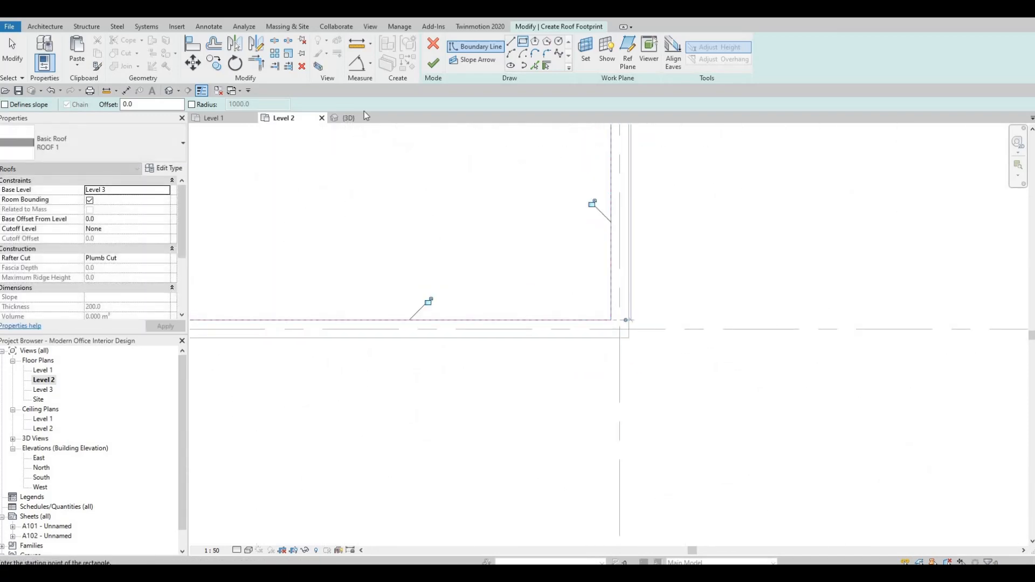
pyautogui.click(434, 65)
# Open the 3D view and orbit to inspect the new roof
pyautogui.scroll(2, 286, 128)
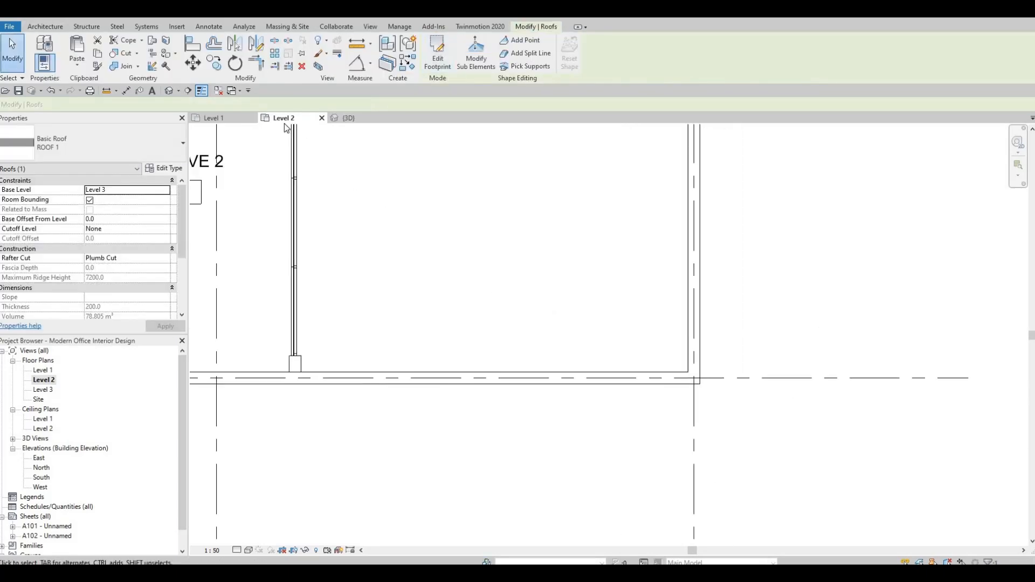
pyautogui.click(348, 117)
pyautogui.press('Escape')
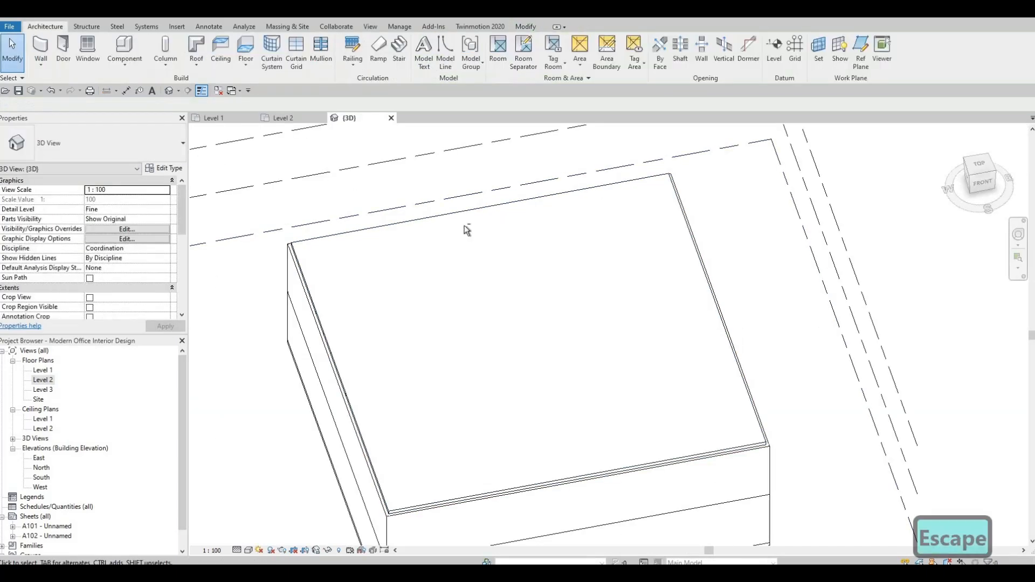
pyautogui.scroll(3, 705, 357)
pyautogui.moveTo(728, 443); pyautogui.dragTo(726, 329, button='middle')
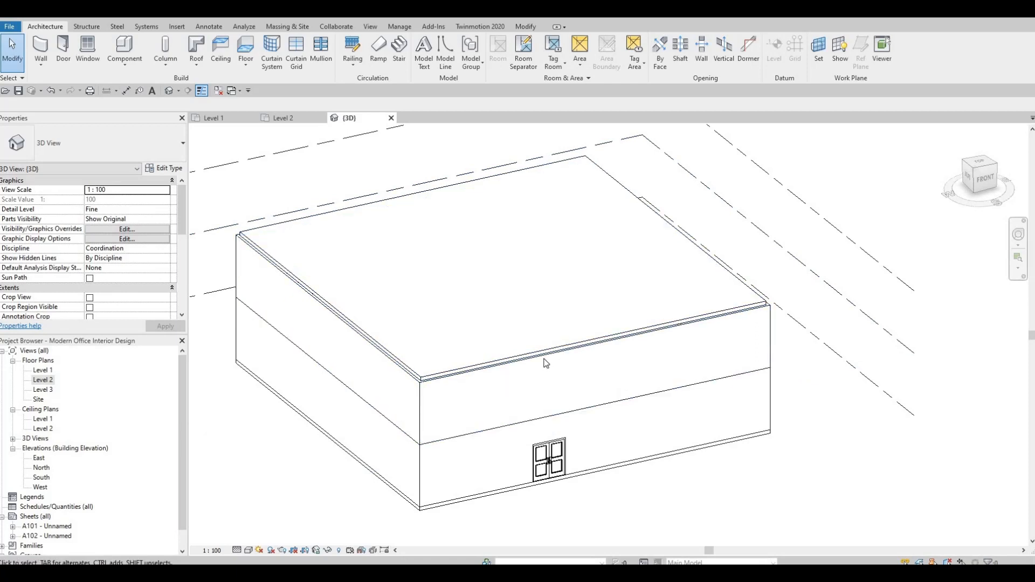
# Select the chain of four Level 2 exterior walls and set their top offset to 600
pyautogui.press('Tab')
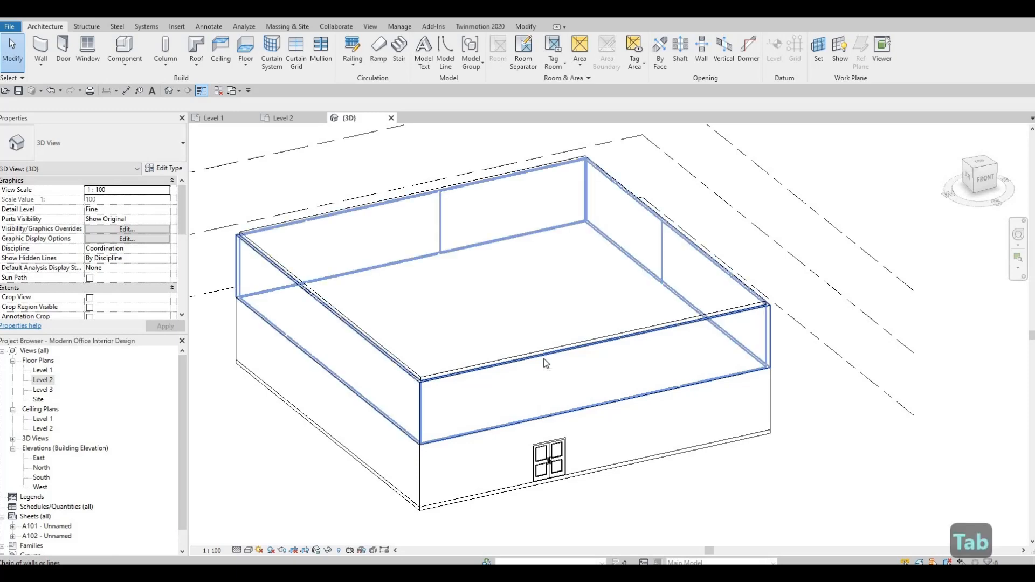
pyautogui.click(729, 296)
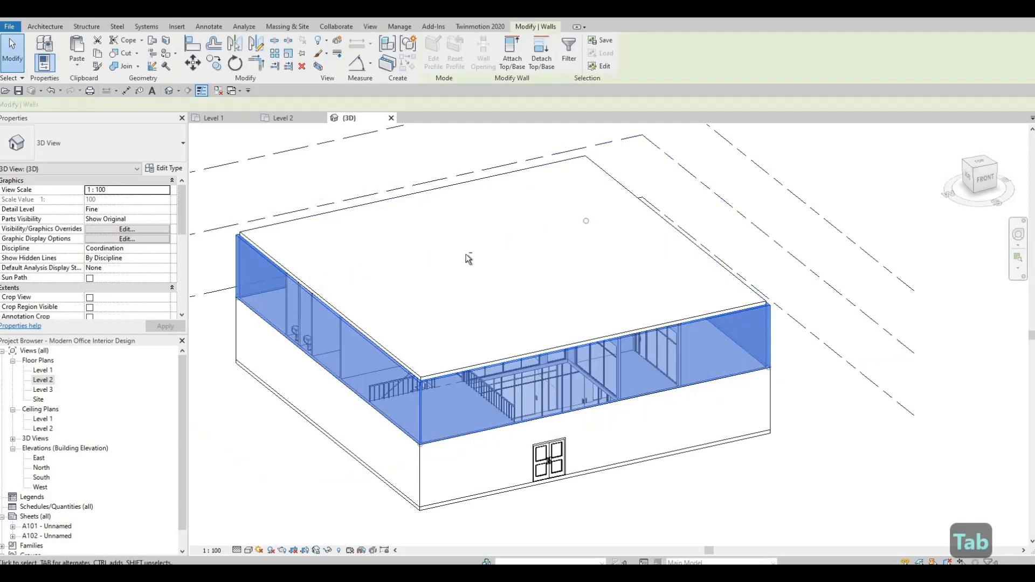
pyautogui.keyDown('shift'); pyautogui.moveTo(468, 259); pyautogui.dragTo(229, 254, button='middle'); pyautogui.keyUp('shift')
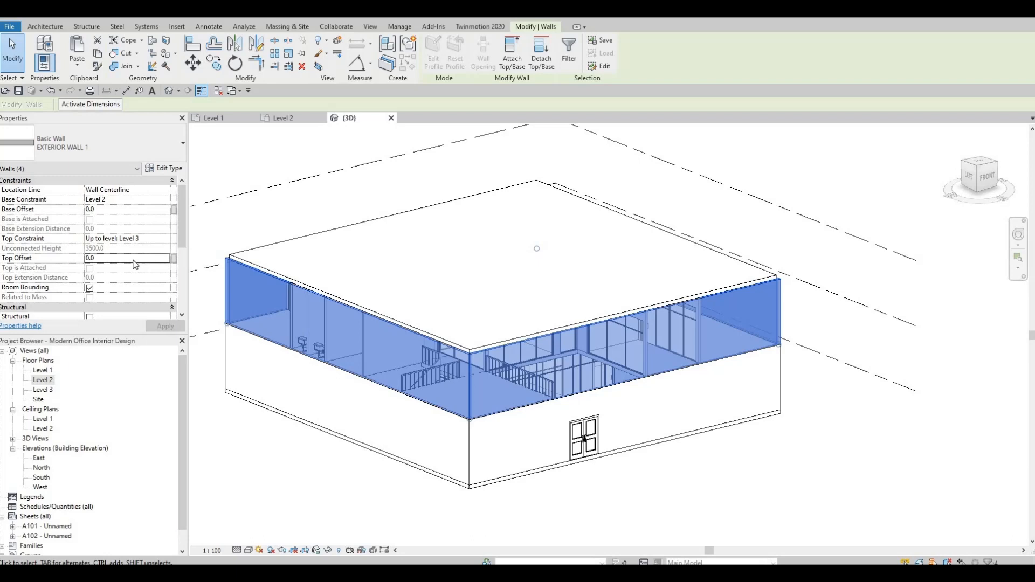
pyautogui.write('600')
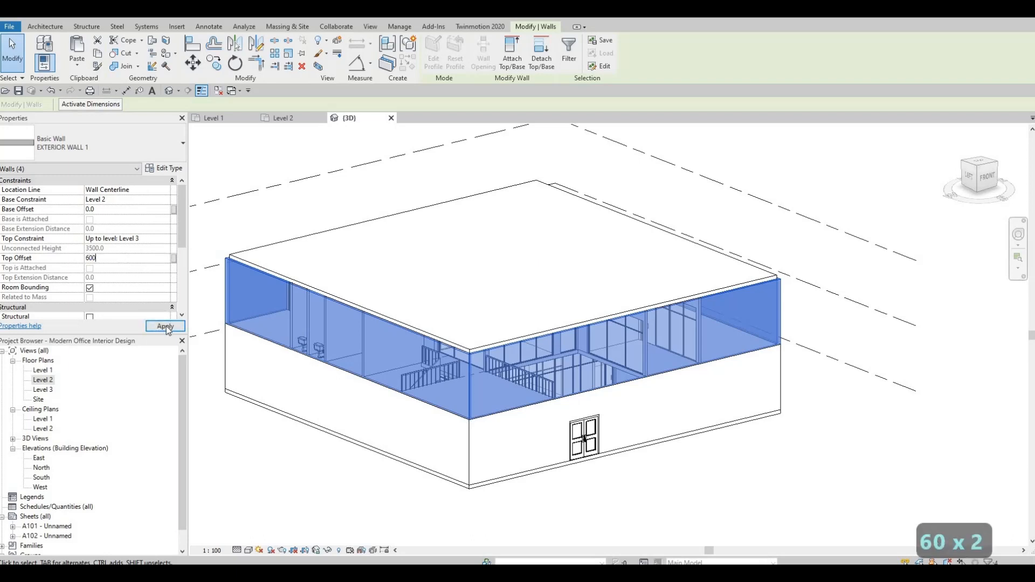
pyautogui.click(165, 327)
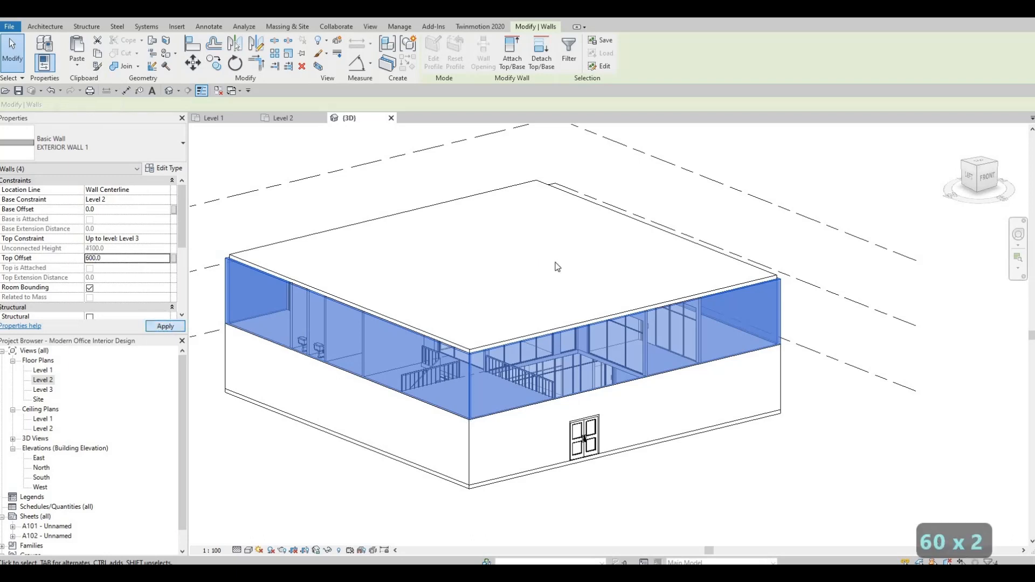
pyautogui.press('Escape')
pyautogui.press('Escape')
# Orbit the model, check the Level 2 floor plan, and return to the 3D view
pyautogui.keyDown('shift'); pyautogui.moveTo(342, 264); pyautogui.dragTo(491, 217, button='middle'); pyautogui.keyUp('shift')
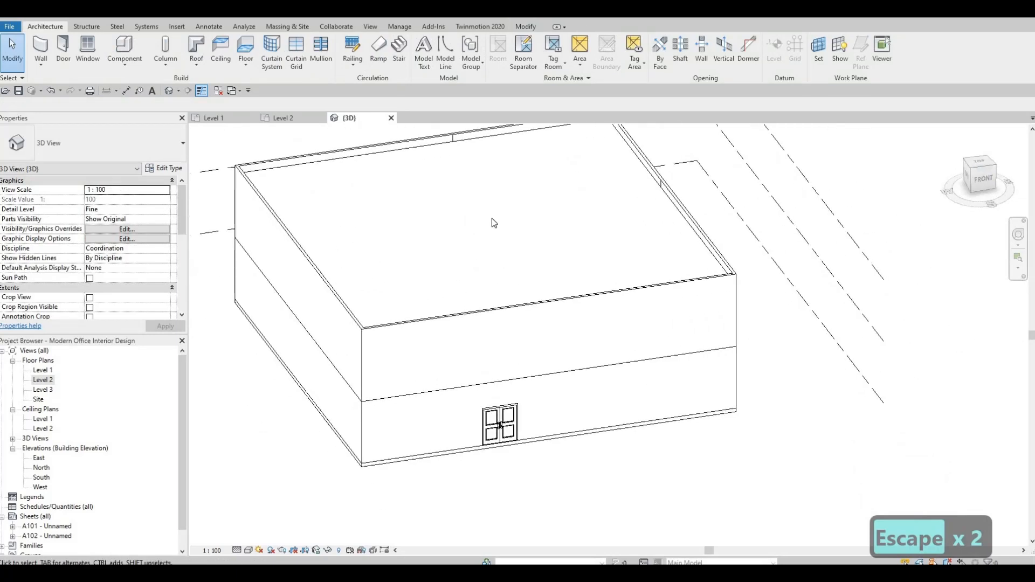
pyautogui.doubleClick(37, 380)
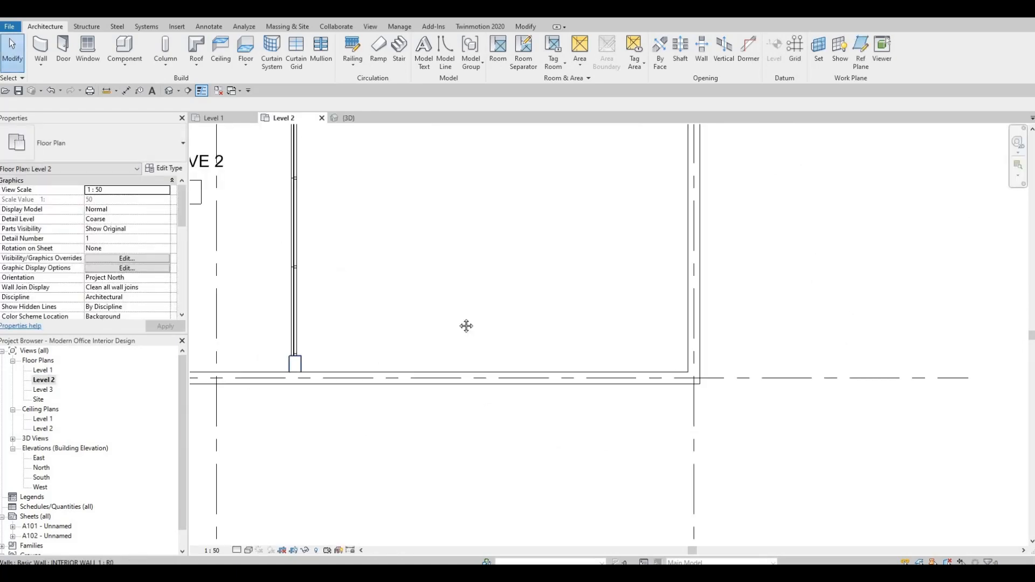
pyautogui.scroll(-4, 467, 324)
pyautogui.scroll(-5, 371, 264)
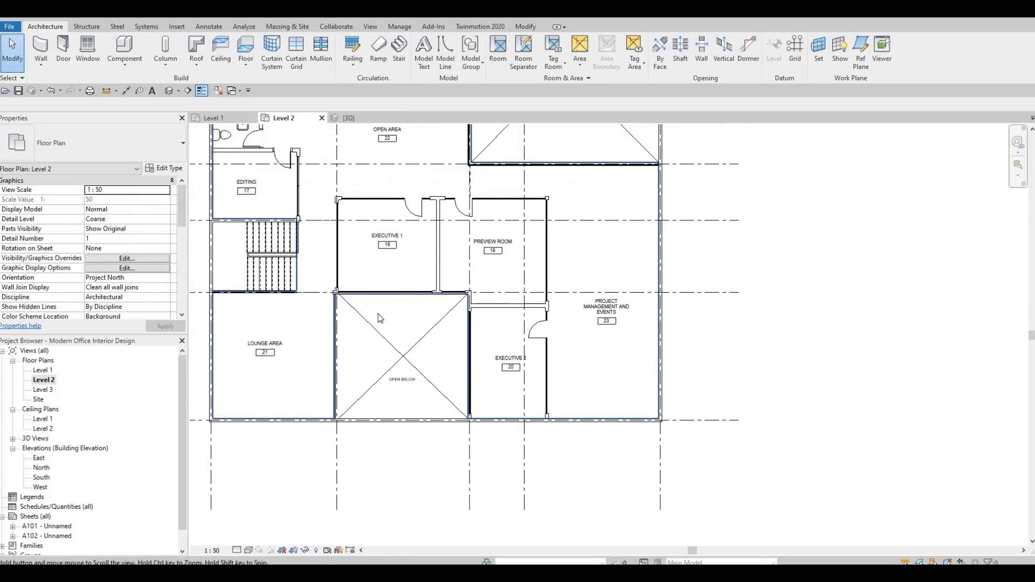
pyautogui.press('Escape')
pyautogui.scroll(4, 452, 264)
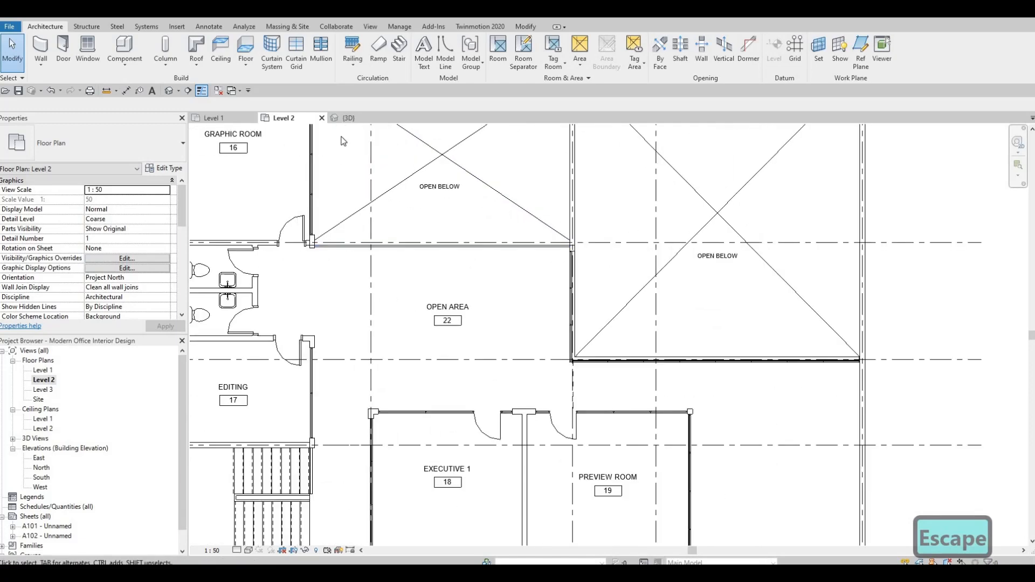
pyautogui.click(350, 118)
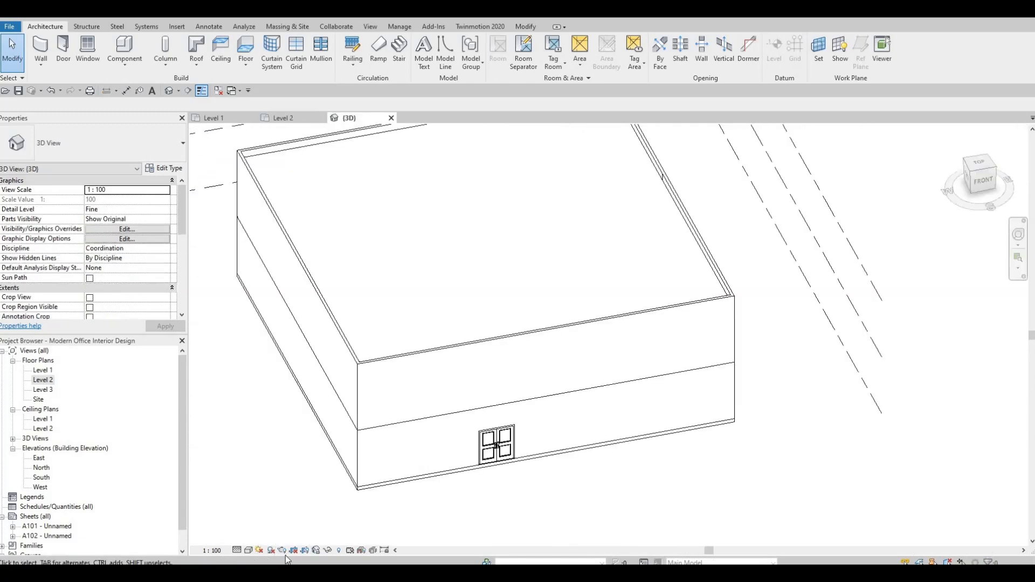
# Switch the 3D view's visual style to Realistic and orbit to view the roof
pyautogui.click(248, 551)
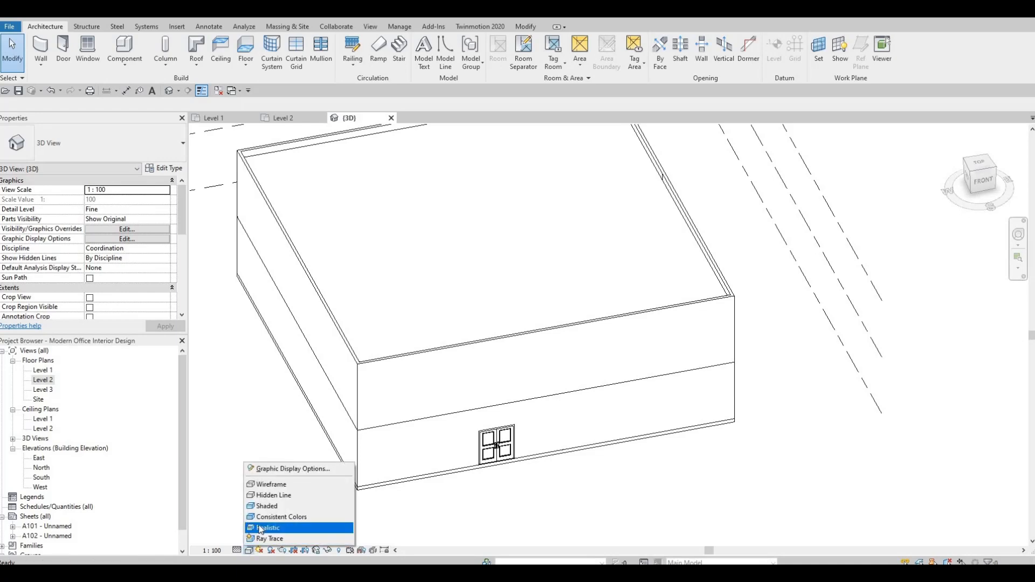
pyautogui.click(265, 523)
pyautogui.keyDown('shift'); pyautogui.moveTo(381, 400); pyautogui.dragTo(342, 448, button='middle'); pyautogui.keyUp('shift')
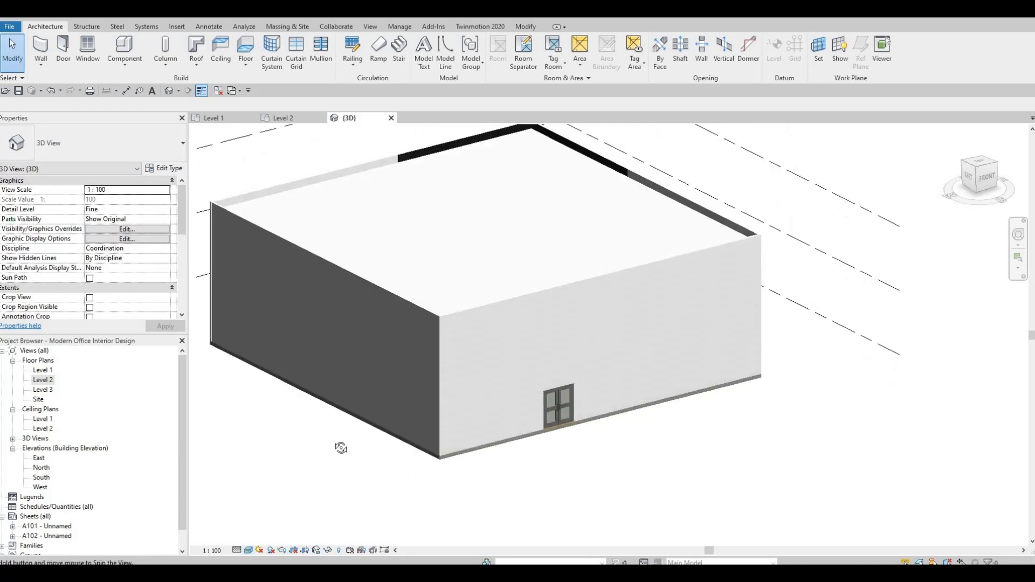
pyautogui.moveTo(353, 504)
pyautogui.keyDown('shift'); pyautogui.mouseDown(button='middle')
pyautogui.moveTo(377, 477)
pyautogui.moveTo(365, 558)
pyautogui.mouseUp(button='middle'); pyautogui.keyUp('shift')
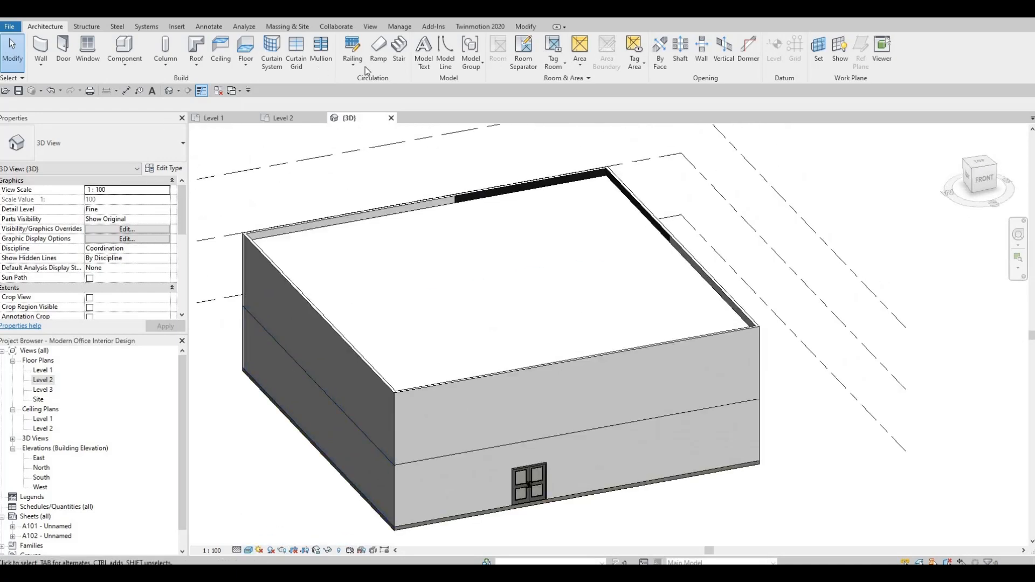
# Paint the roof's top face with the Roofing, EPDM Membrane material
pyautogui.click(526, 26)
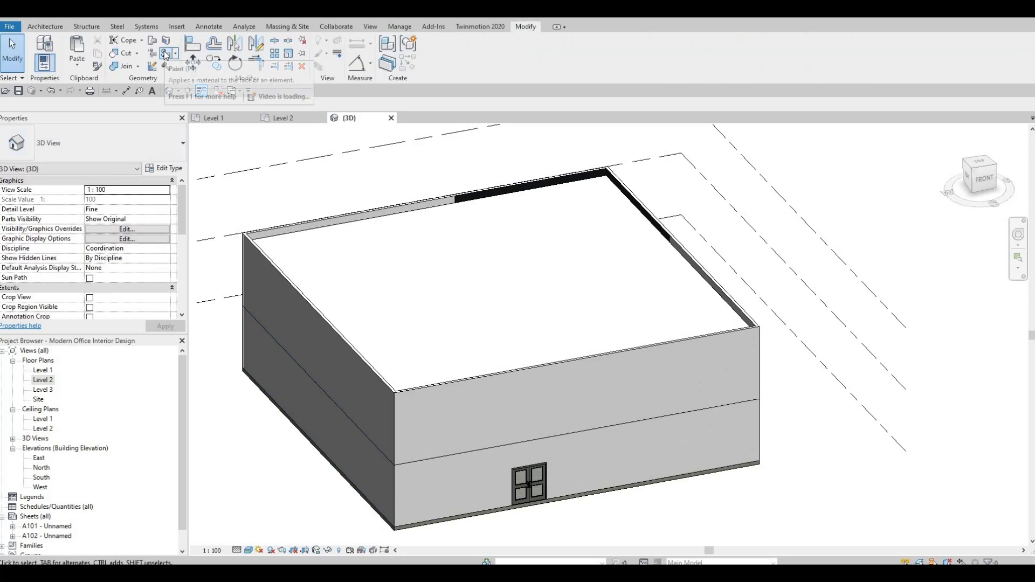
pyautogui.click(165, 53)
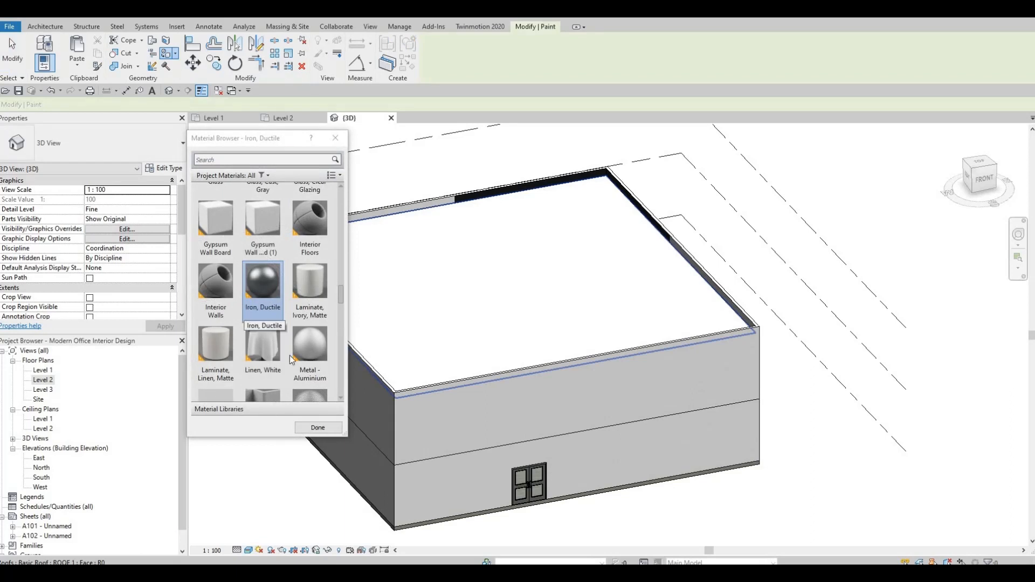
pyautogui.scroll(-5, 285, 345)
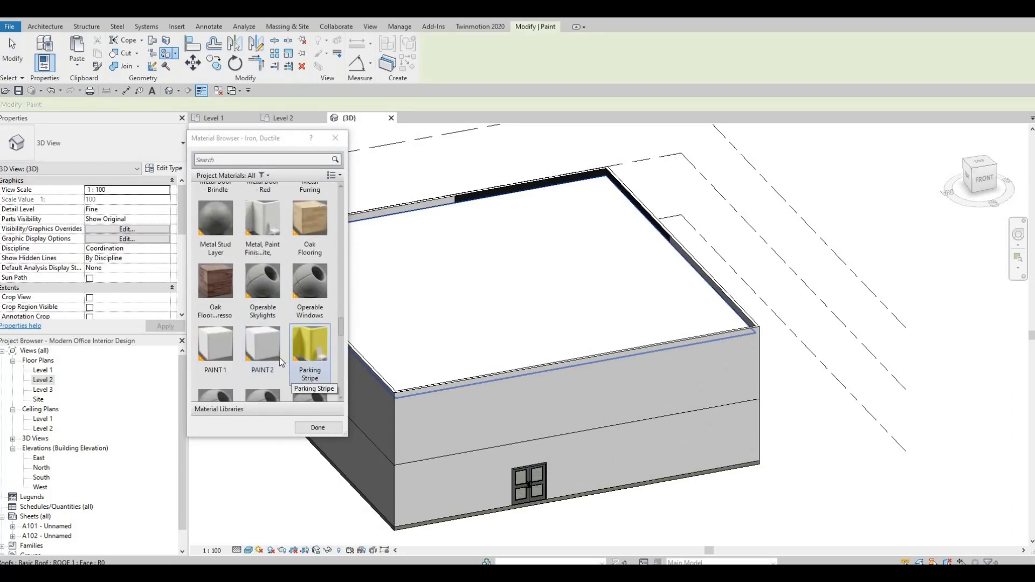
pyautogui.scroll(-3, 280, 362)
pyautogui.scroll(-3, 278, 366)
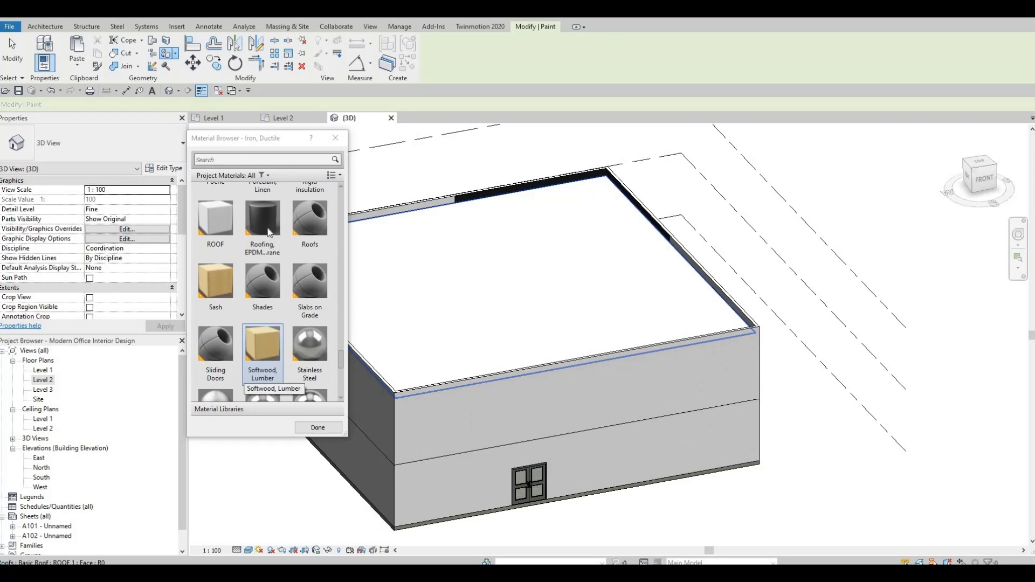
pyautogui.click(276, 238)
pyautogui.click(393, 323)
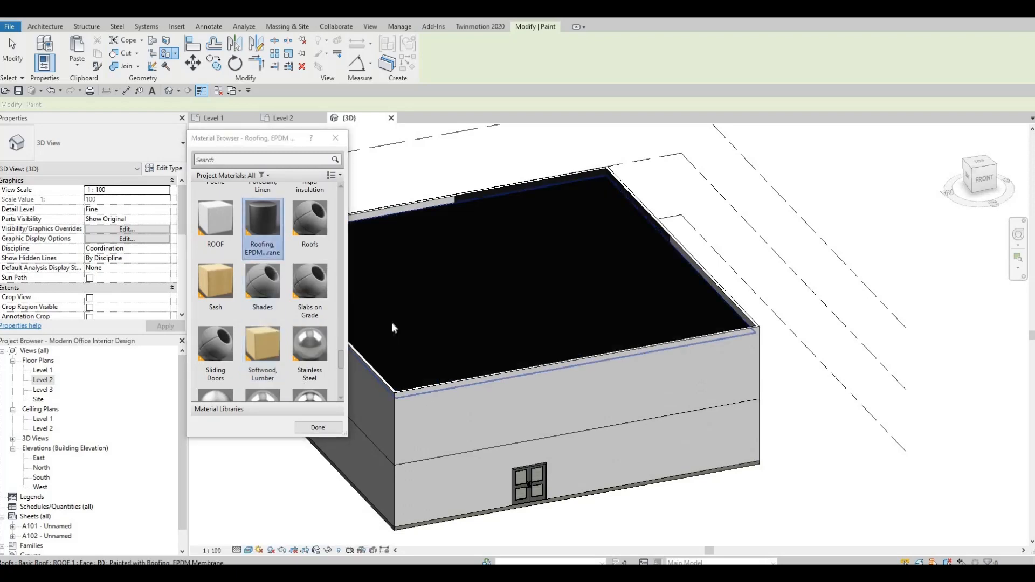
pyautogui.press('Escape')
pyautogui.press('Escape')
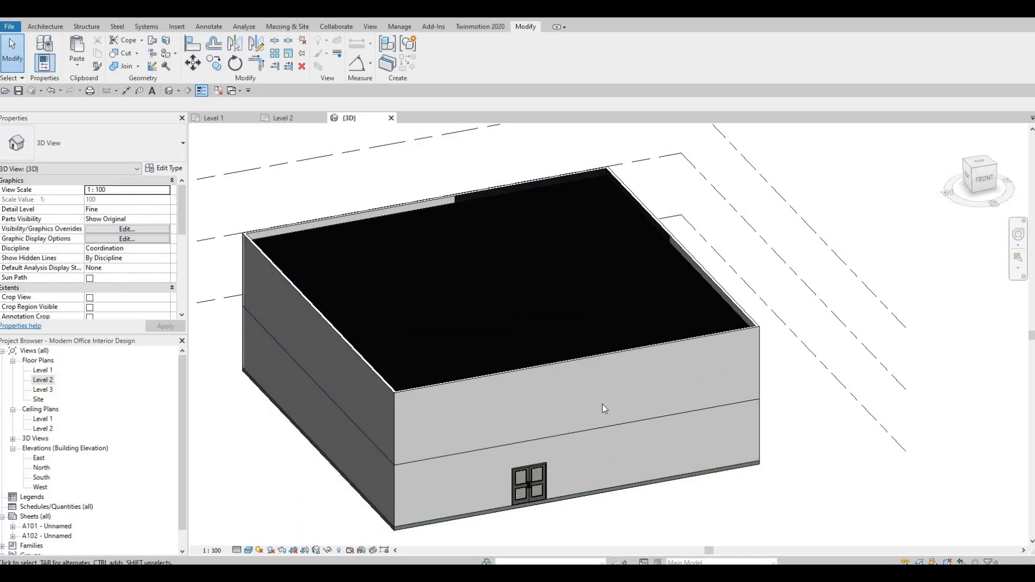
# Open the Level 2 floor plan and zoom out to view the whole floor
pyautogui.doubleClick(42, 379)
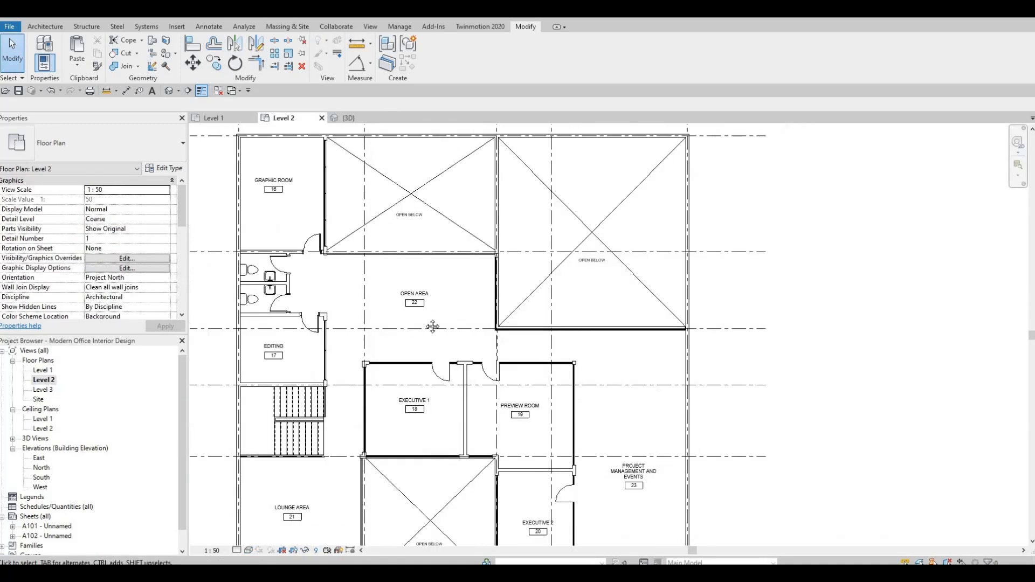
pyautogui.press('Escape')
pyautogui.press('Escape')
pyautogui.scroll(-3, 435, 341)
pyautogui.scroll(3, 448, 315)
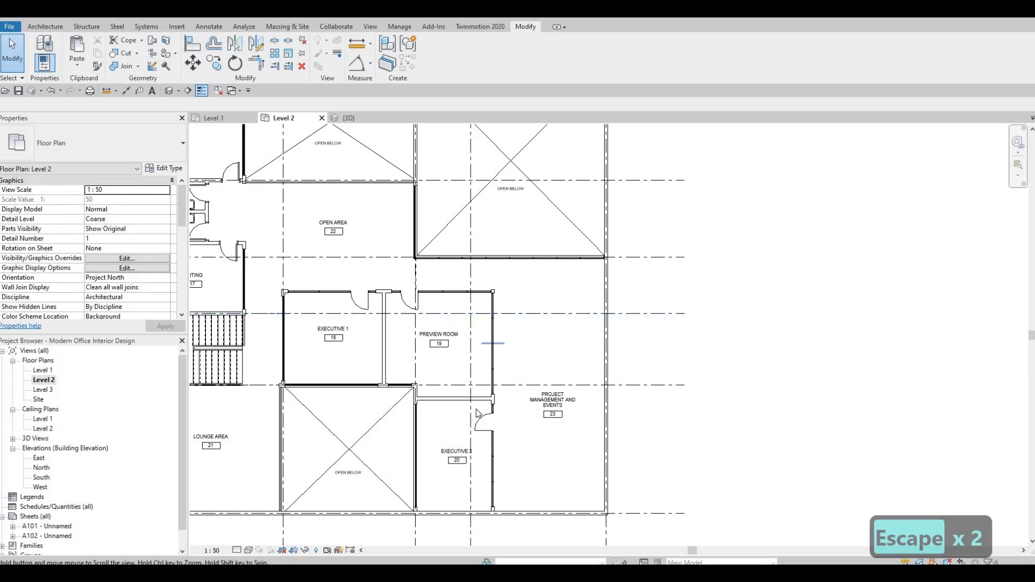
pyautogui.scroll(1, 459, 392)
pyautogui.moveTo(478, 411)
pyautogui.mouseDown(button='middle')
pyautogui.moveTo(497, 388)
pyautogui.moveTo(477, 410)
pyautogui.mouseUp(button='middle')
pyautogui.scroll(-1, 477, 410)
pyautogui.scroll(-2, 482, 408)
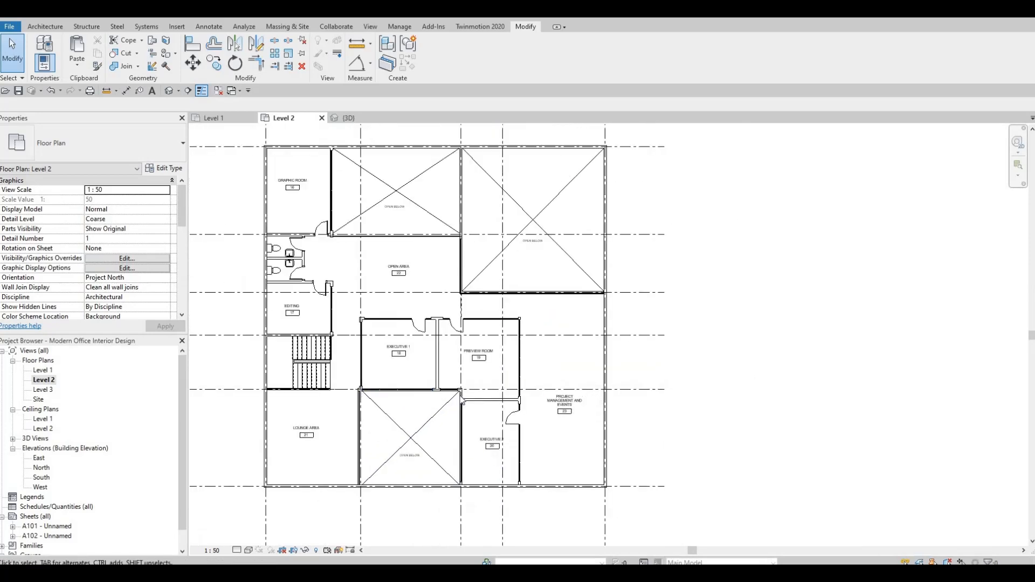
# Open the Level 1 floor plan and frame the whole floor
pyautogui.moveTo(393, 379); pyautogui.dragTo(450, 404, button='middle')
pyautogui.scroll(1, 450, 404)
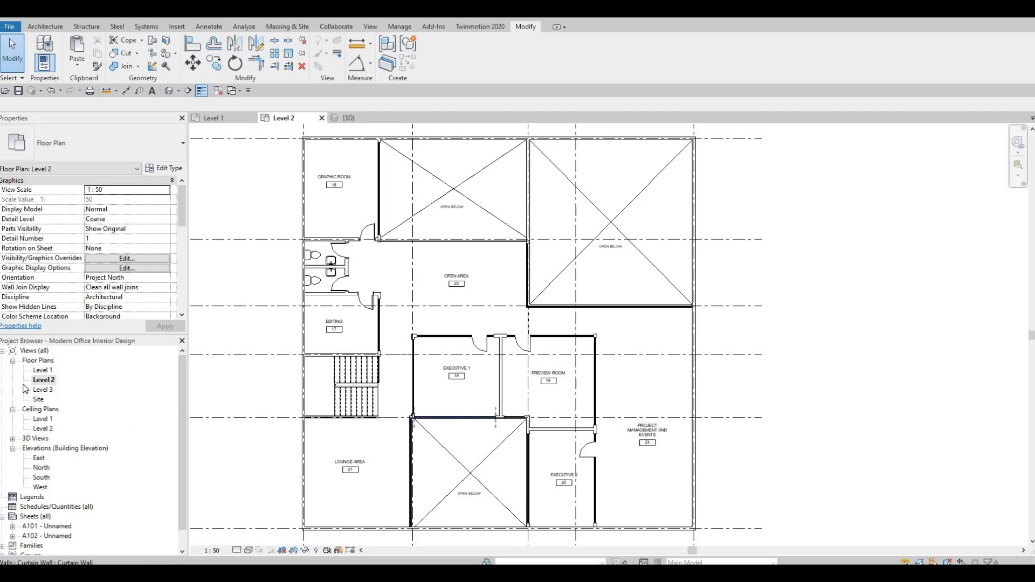
pyautogui.doubleClick(43, 371)
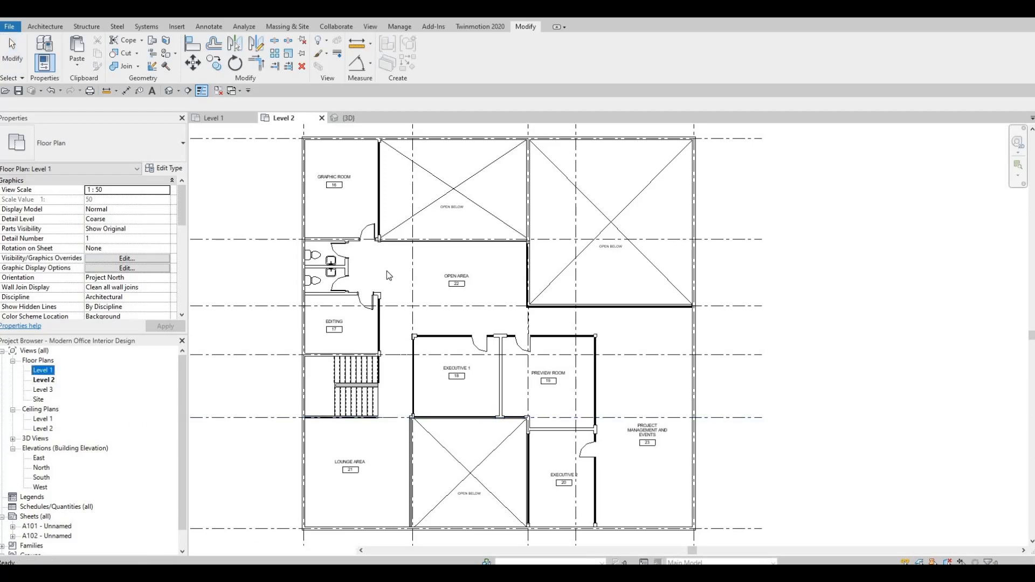
pyautogui.moveTo(361, 302); pyautogui.dragTo(378, 228, button='middle')
pyautogui.scroll(-1, 377, 228)
pyautogui.moveTo(413, 358); pyautogui.dragTo(405, 329, button='middle')
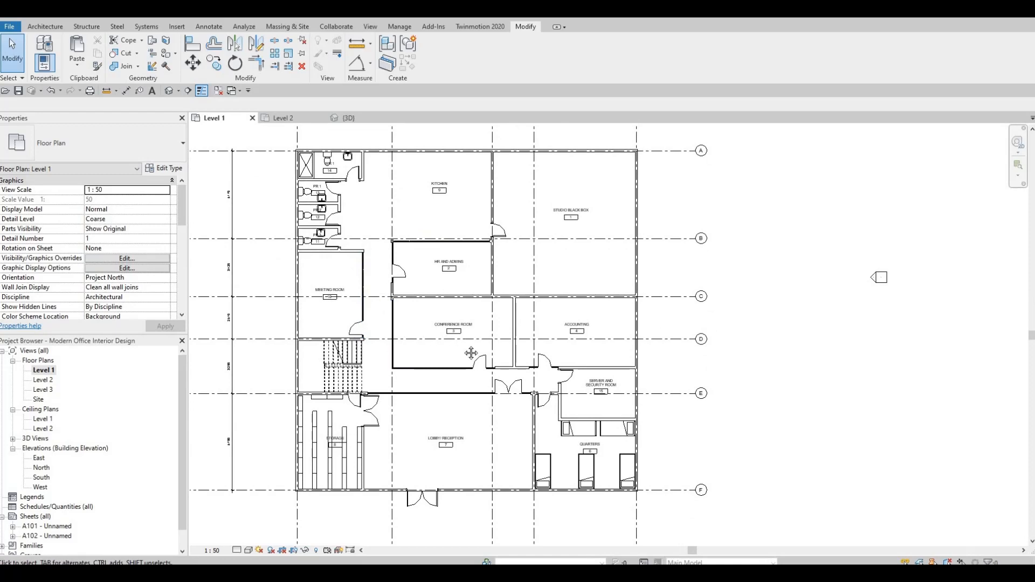
pyautogui.scroll(-2, 469, 354)
pyautogui.moveTo(492, 375); pyautogui.dragTo(527, 415, button='middle')
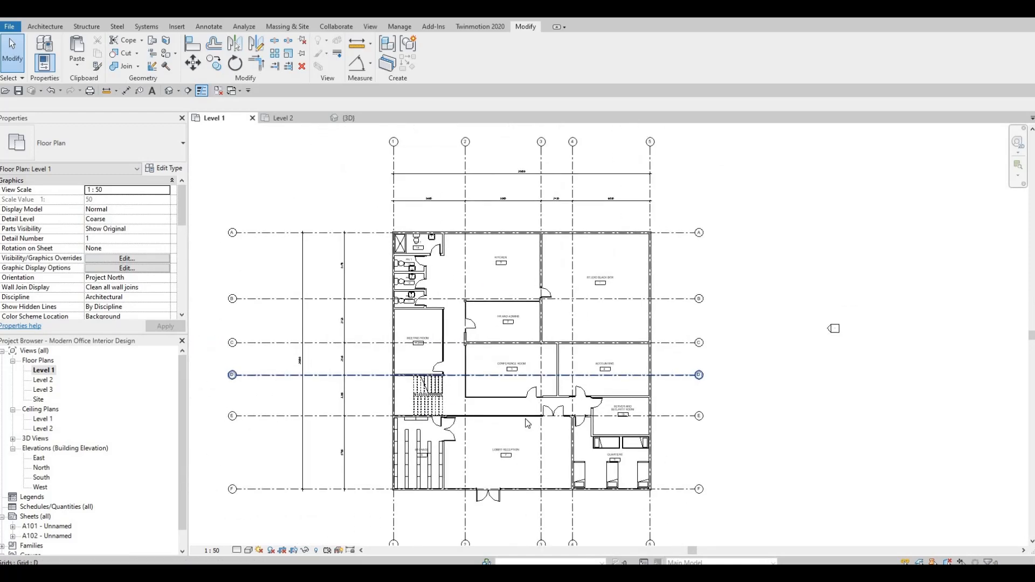
pyautogui.scroll(1, 528, 415)
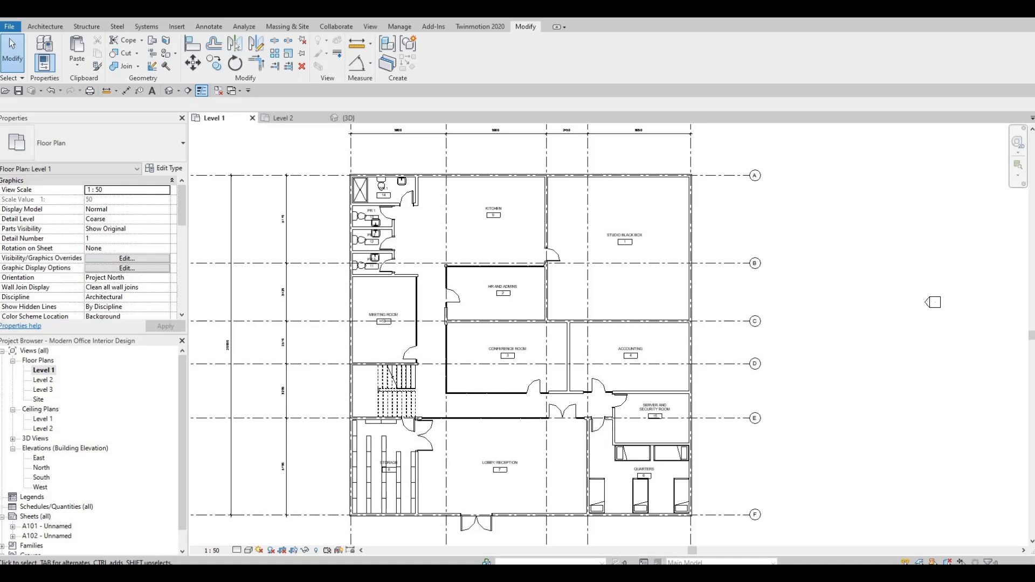
# Open the ALL OFFICE FURNITURES project file from the OFFICE FURNITURES folder
pyautogui.press('F1')
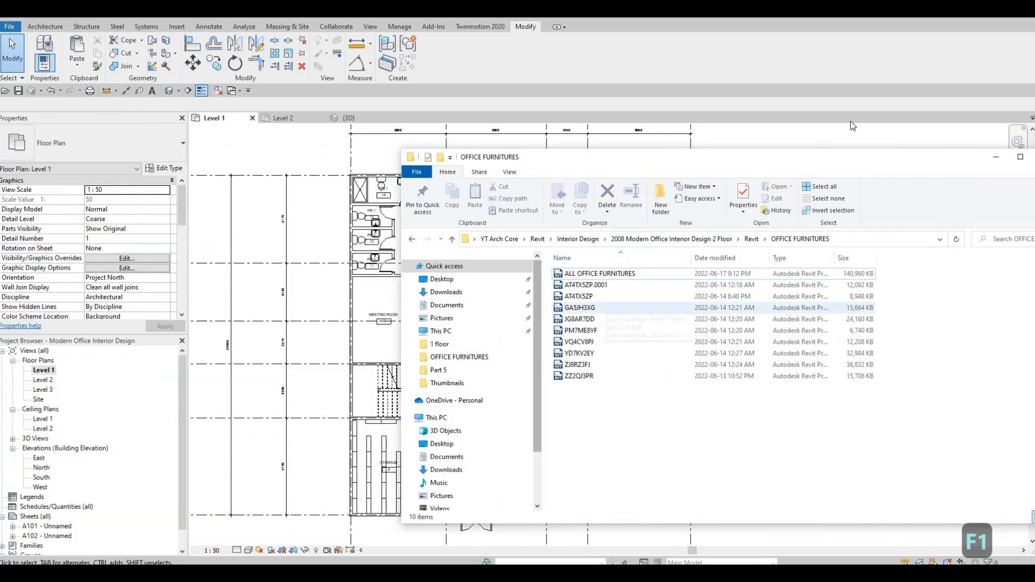
pyautogui.moveTo(753, 156); pyautogui.dragTo(581, 99)
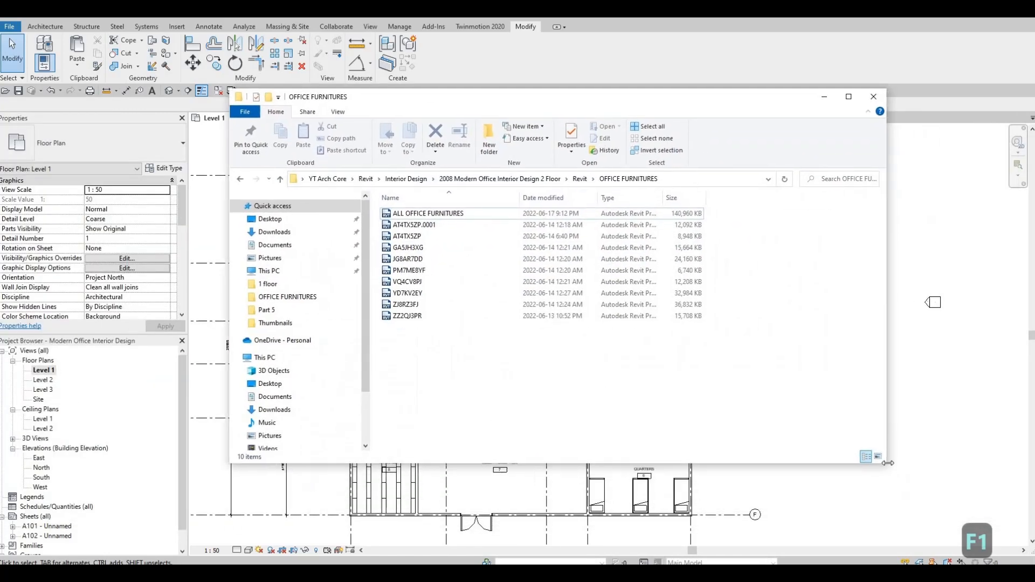
pyautogui.moveTo(883, 464); pyautogui.dragTo(818, 447)
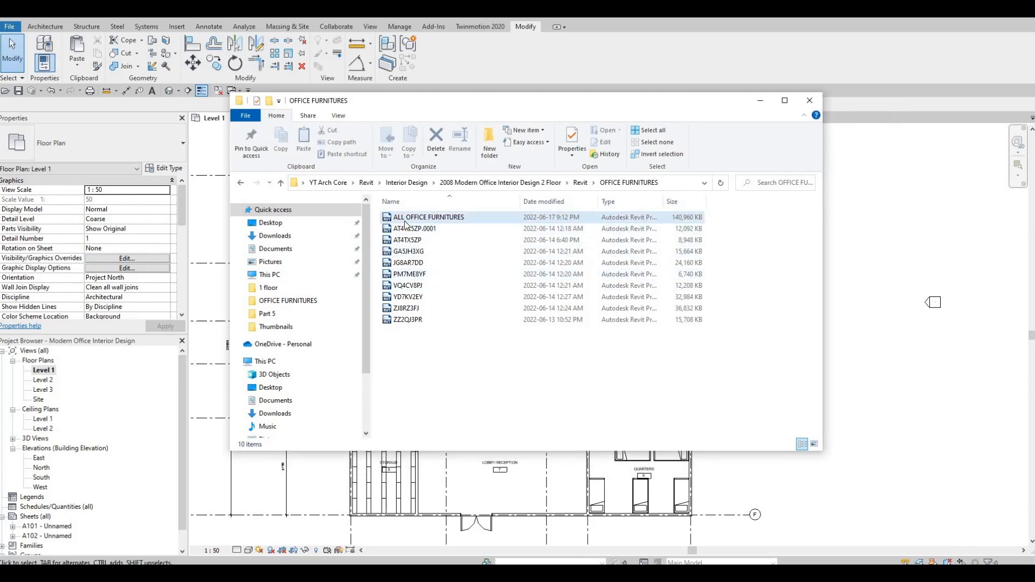
pyautogui.doubleClick(426, 219)
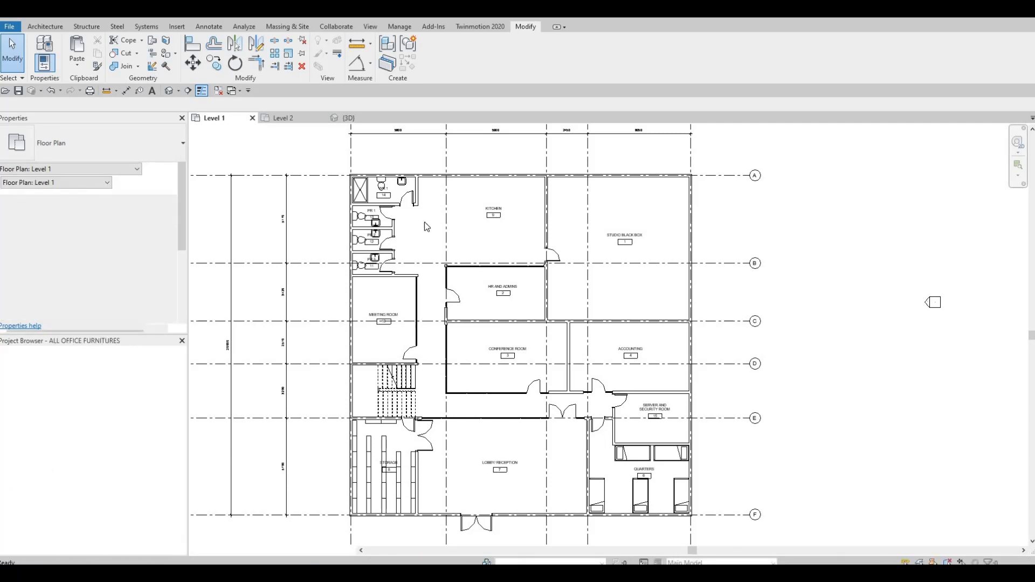
# Select the L-shaped kitchen counter set in the furniture file and copy it
pyautogui.scroll(4, 519, 302)
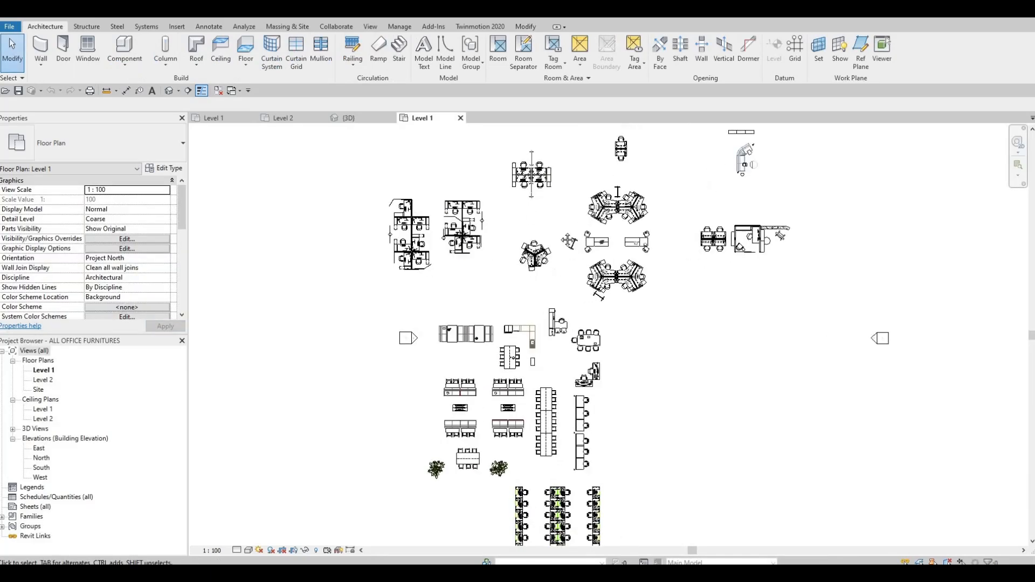
pyautogui.scroll(-2, 554, 261)
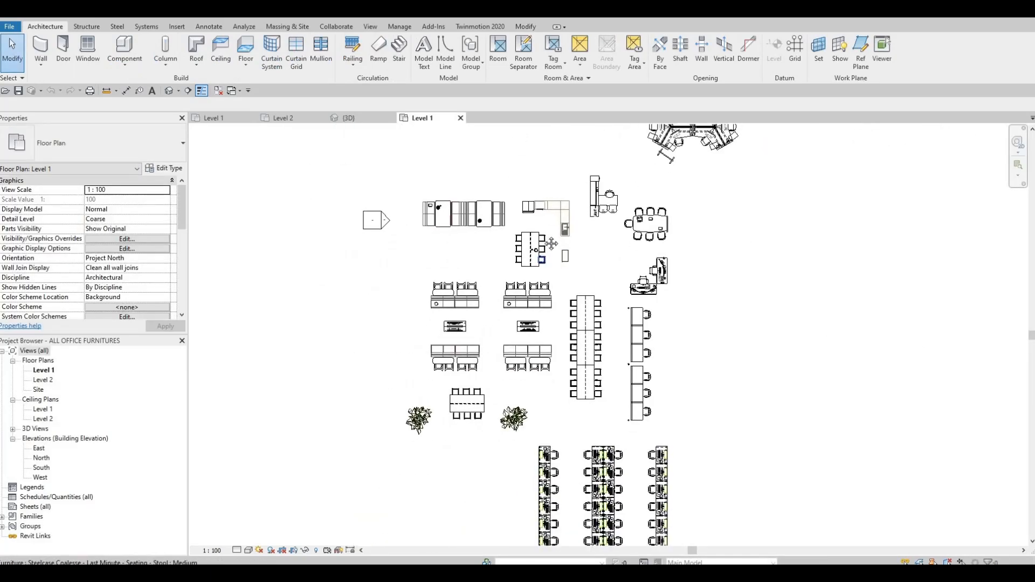
pyautogui.scroll(-3, 552, 261)
pyautogui.moveTo(561, 285); pyautogui.dragTo(548, 364, button='middle')
pyautogui.moveTo(456, 183); pyautogui.dragTo(452, 224, button='middle')
pyautogui.scroll(2, 452, 225)
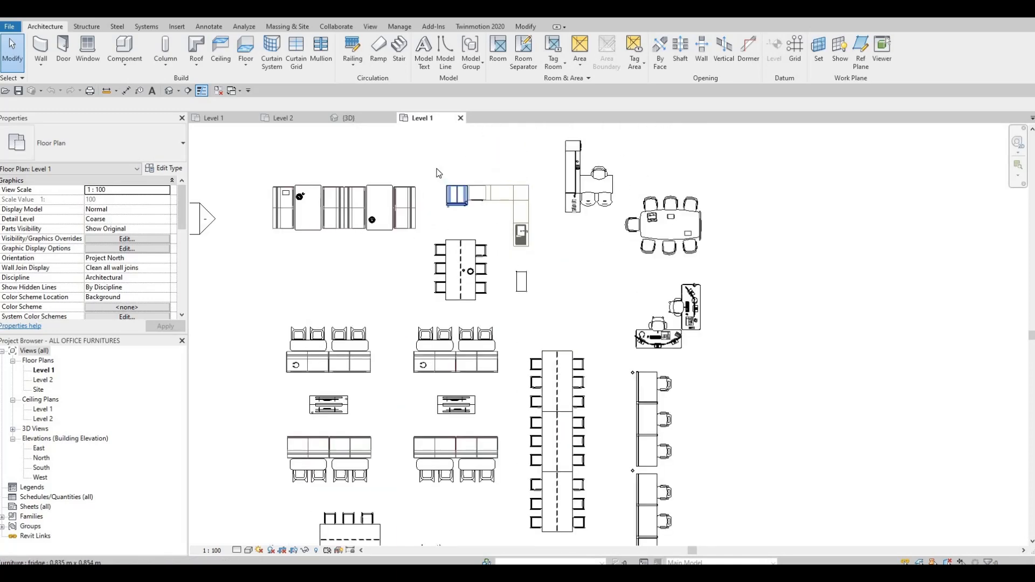
pyautogui.scroll(2, 547, 244)
pyautogui.moveTo(436, 168); pyautogui.dragTo(593, 283)
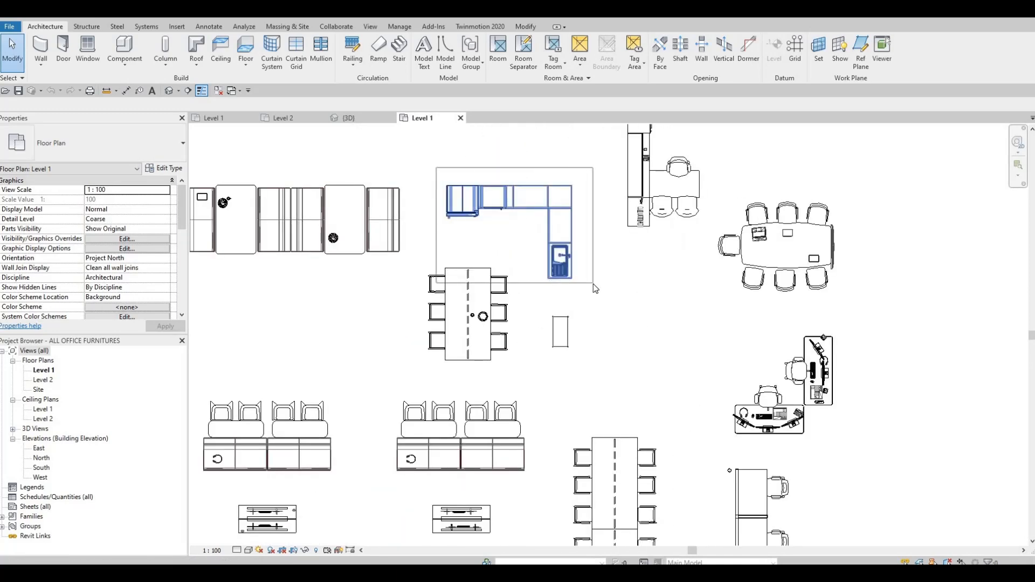
pyautogui.moveTo(526, 275); pyautogui.dragTo(522, 277)
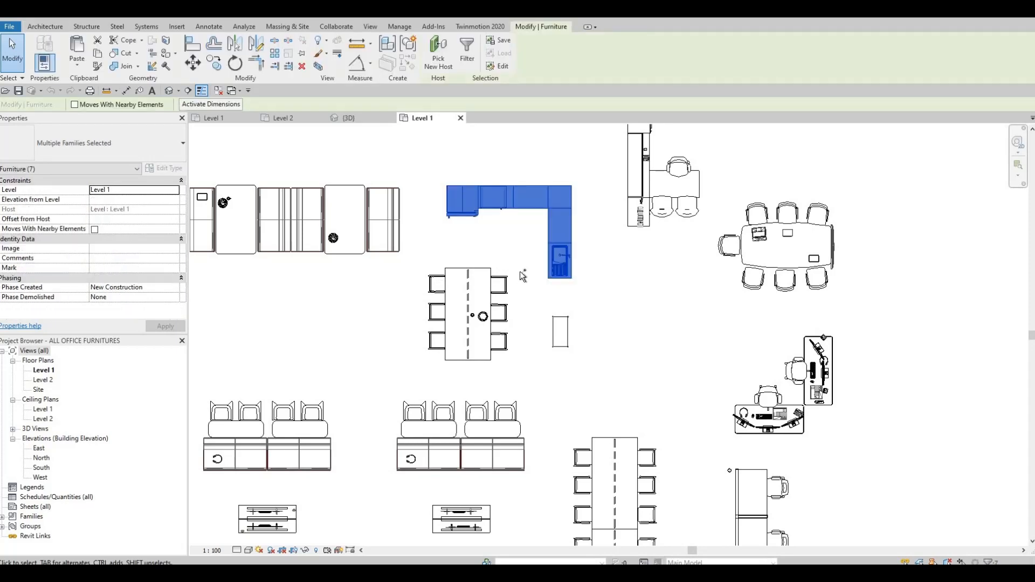
pyautogui.hotkey('ctrl', 'c')
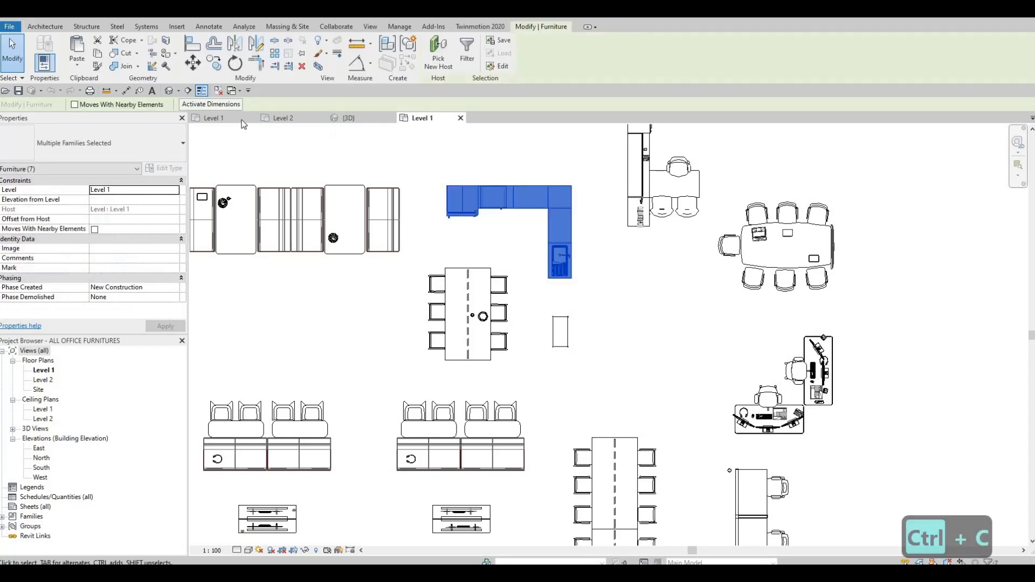
# Paste the kitchen counters into the Kitchen room on the office's Level 1 plan
pyautogui.click(241, 120)
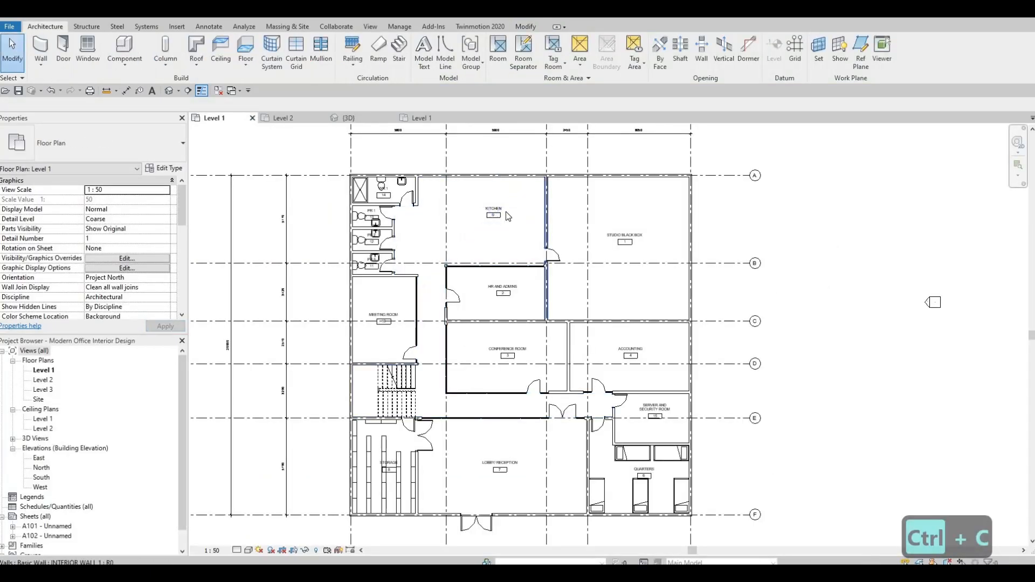
pyautogui.scroll(5, 526, 224)
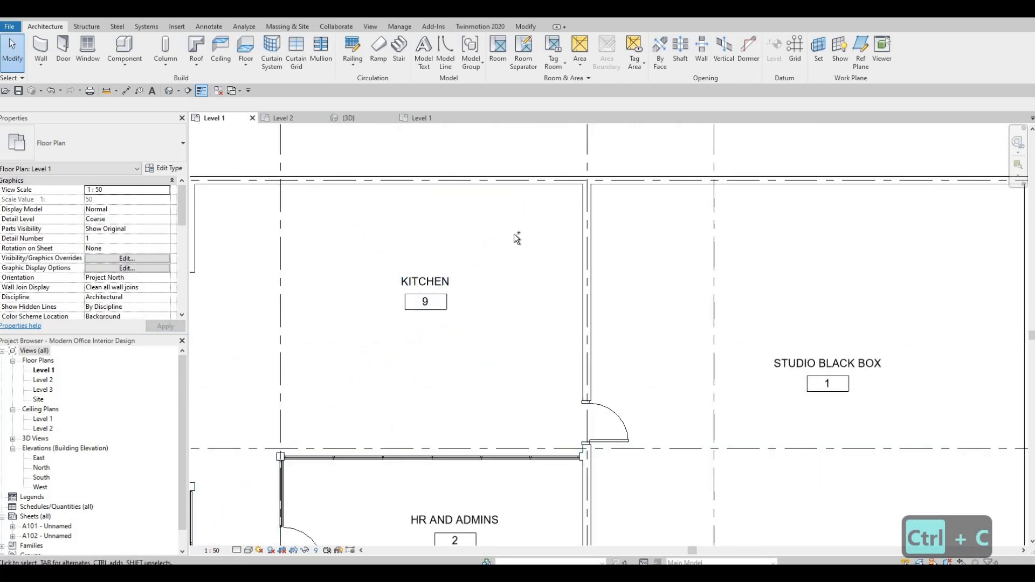
pyautogui.hotkey('ctrl', 'v')
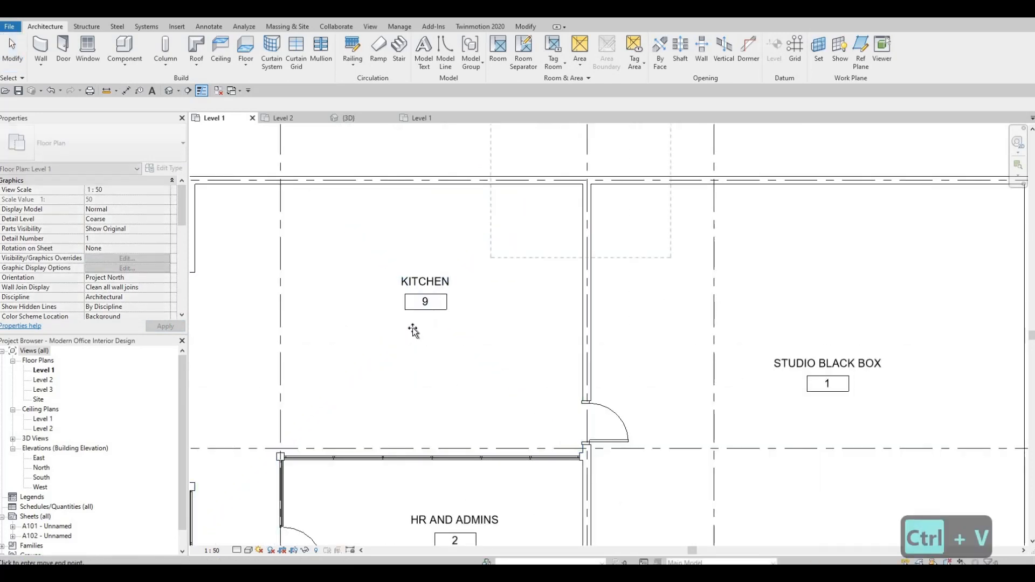
pyautogui.click(367, 342)
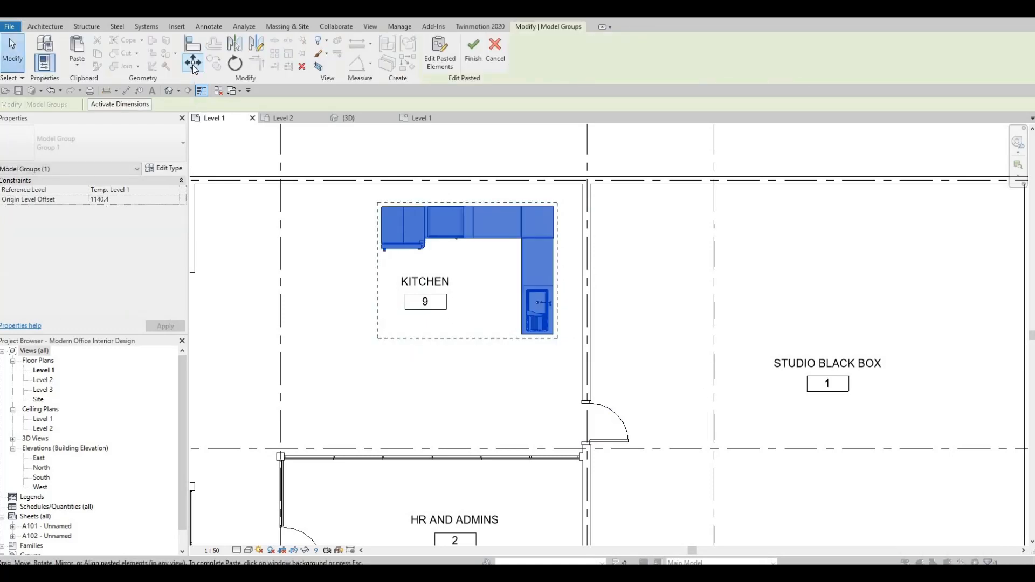
# Move the pasted counters so their outer corner meets the Kitchen's upper-right wall corner
pyautogui.press('m')
pyautogui.press('v')
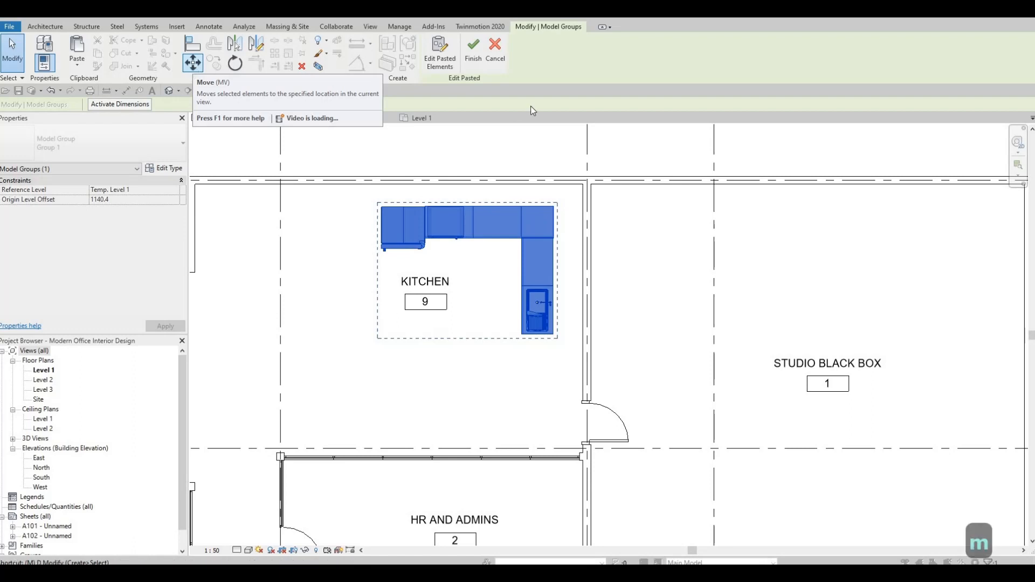
pyautogui.scroll(3, 541, 226)
pyautogui.scroll(2, 531, 252)
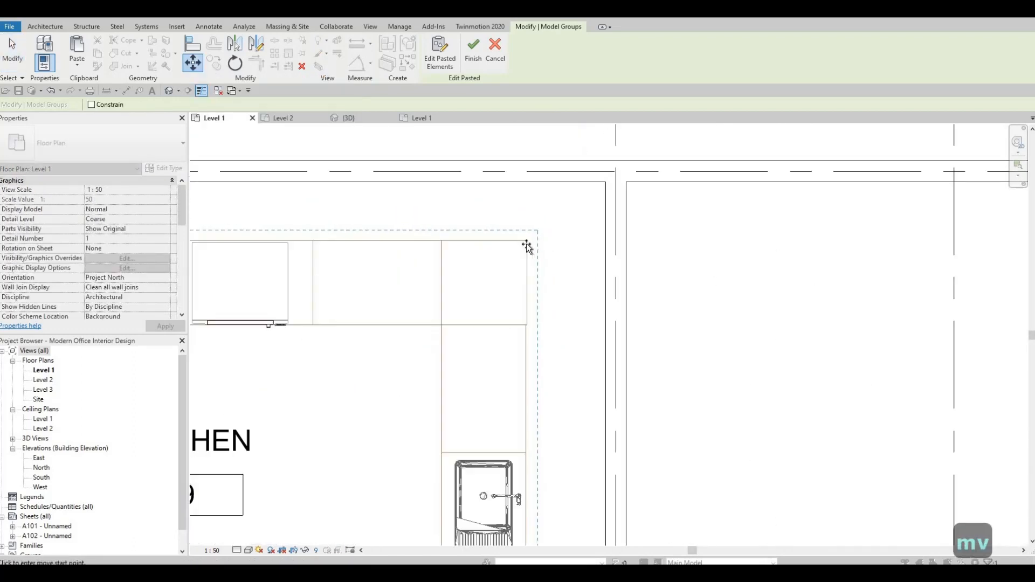
pyautogui.click(533, 234)
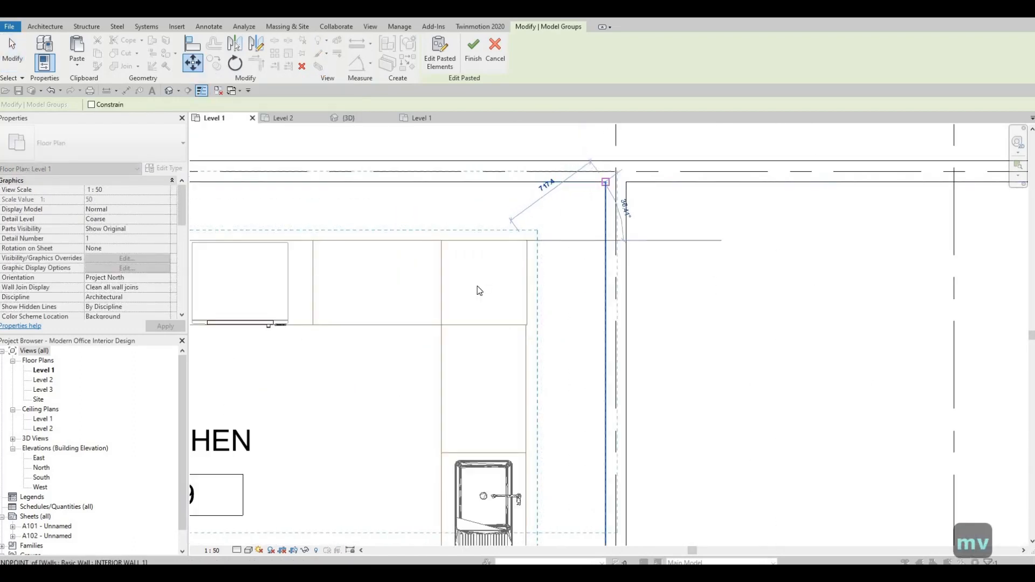
pyautogui.click(603, 185)
pyautogui.scroll(-4, 590, 270)
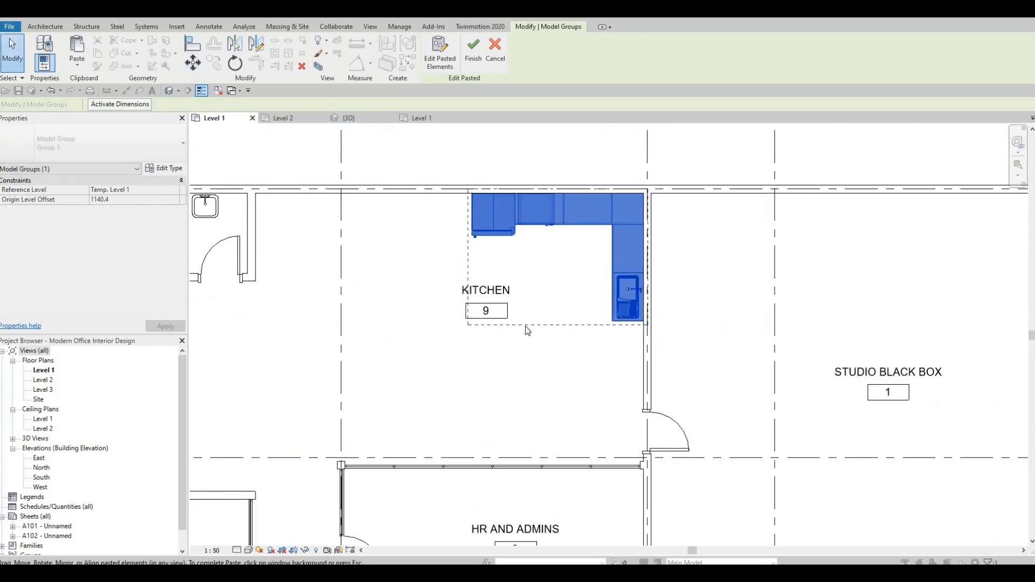
pyautogui.press('Escape')
pyautogui.press('Escape')
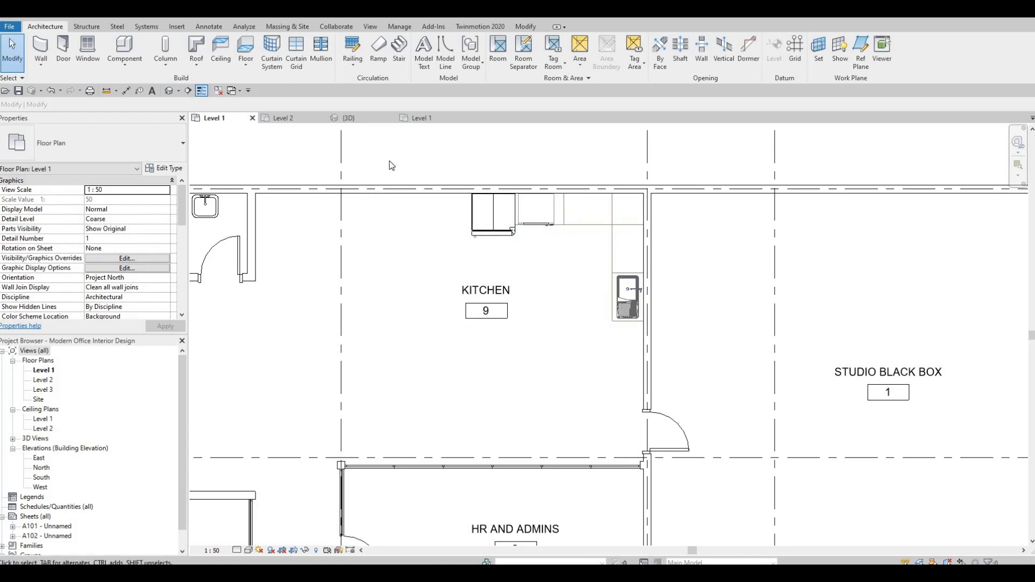
# Select the row of lounge seating modules in the furniture file and copy it
pyautogui.click(415, 117)
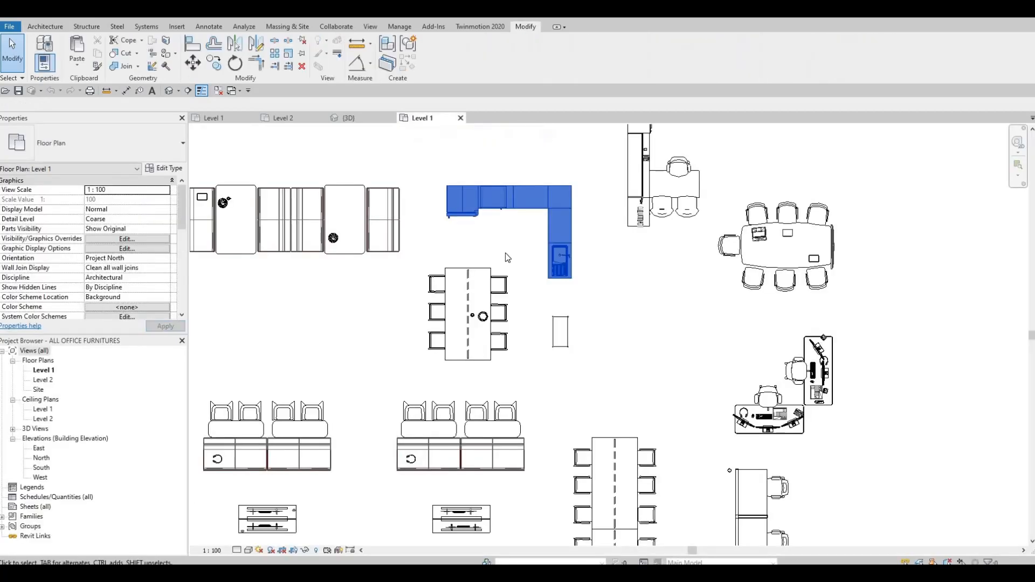
pyautogui.moveTo(505, 253); pyautogui.dragTo(606, 241, button='middle')
pyautogui.scroll(-1, 606, 241)
pyautogui.moveTo(466, 219); pyautogui.dragTo(466, 234, button='middle')
pyautogui.press('Escape')
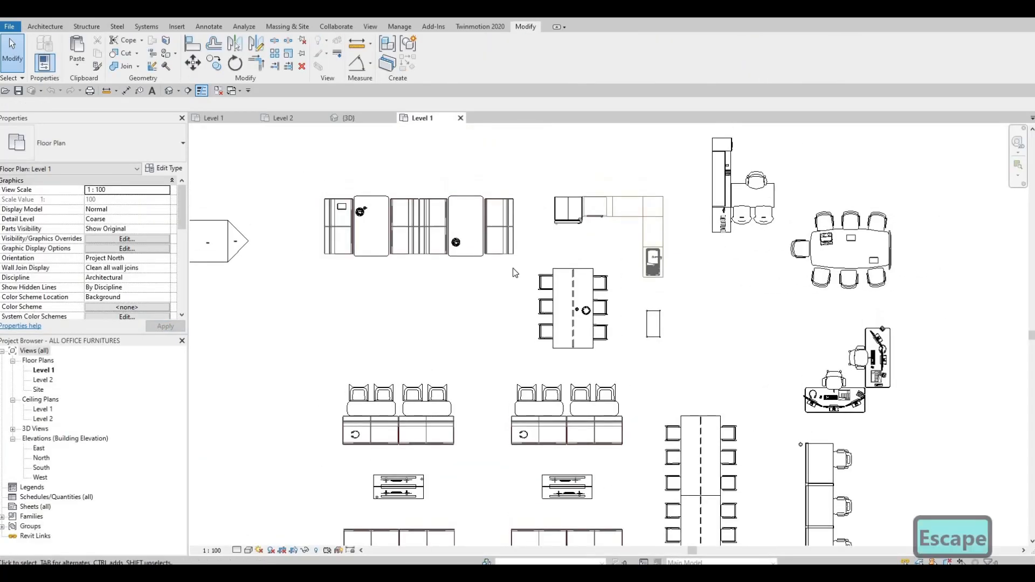
pyautogui.moveTo(296, 167); pyautogui.dragTo(522, 276)
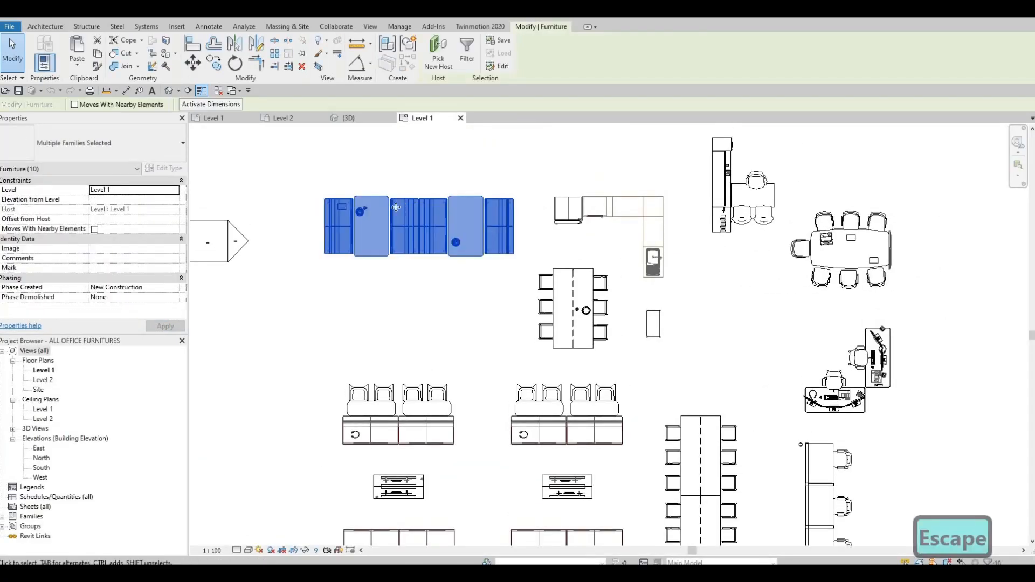
pyautogui.hotkey('ctrl', 'c')
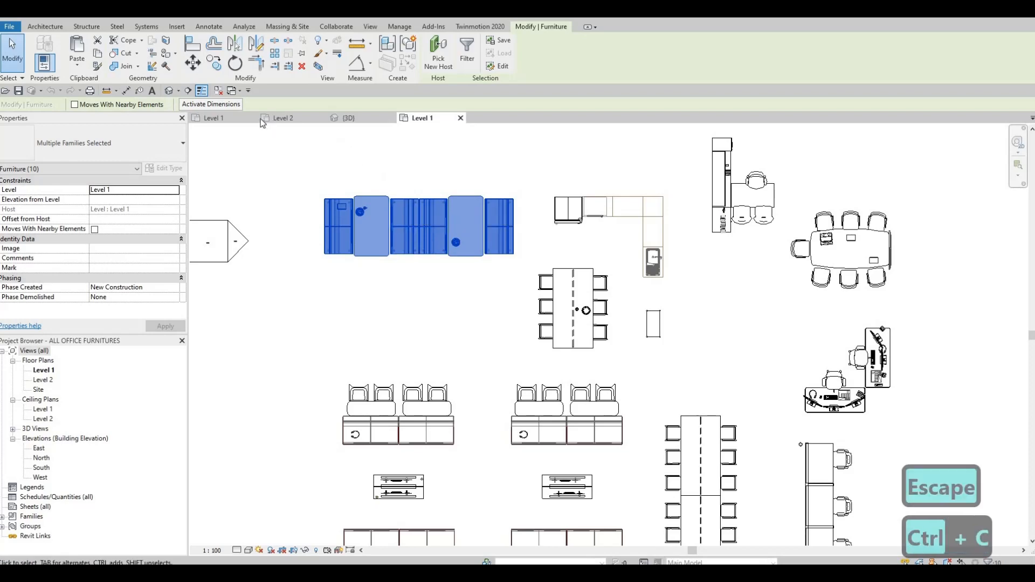
# Paste the lounge seating row on Level 1 just outside the north wall above the Kitchen
pyautogui.click(233, 119)
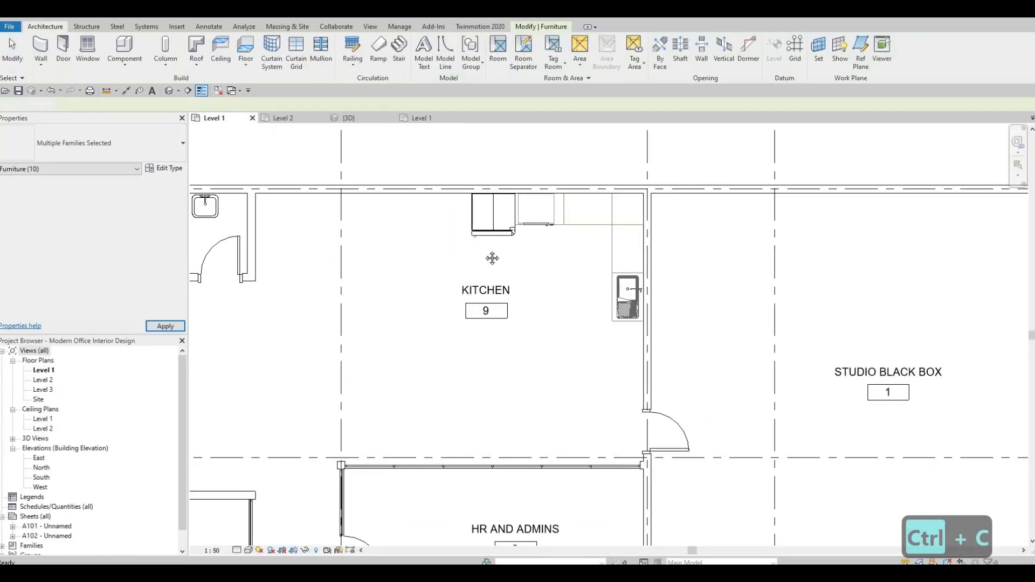
pyautogui.moveTo(360, 256); pyautogui.dragTo(471, 257, button='middle')
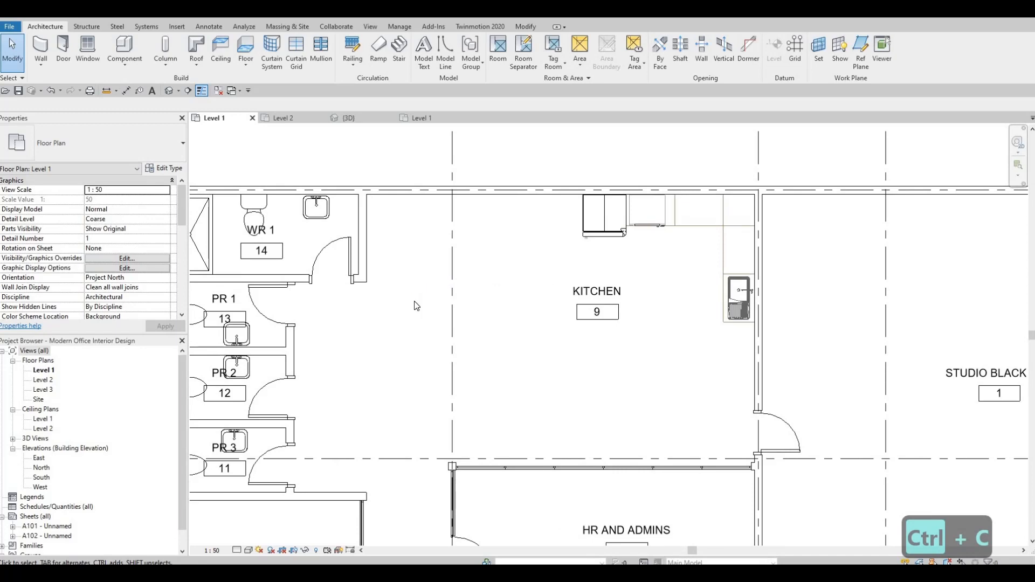
pyautogui.hotkey('ctrl', 'v')
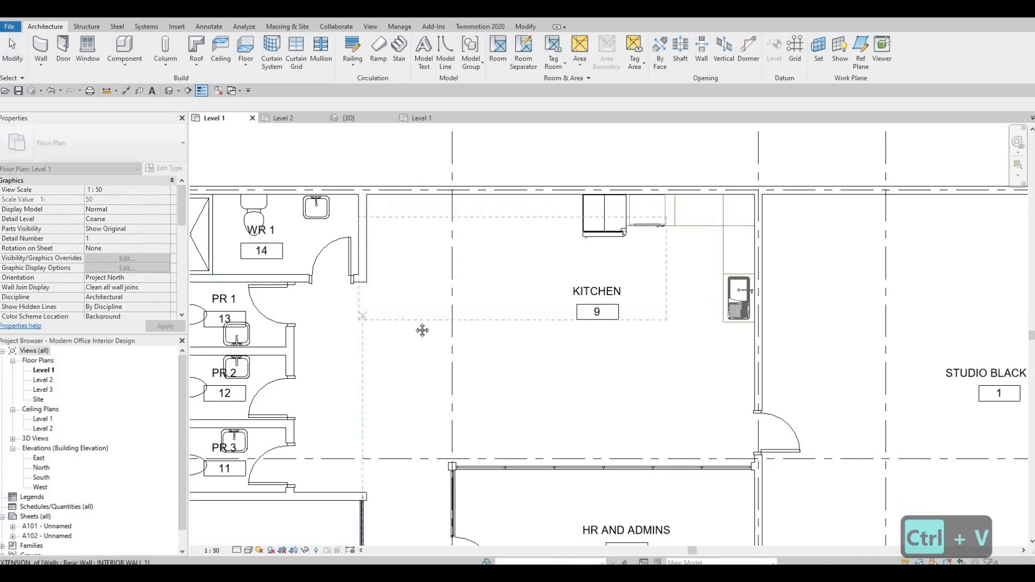
pyautogui.moveTo(357, 261); pyautogui.dragTo(362, 434, button='middle')
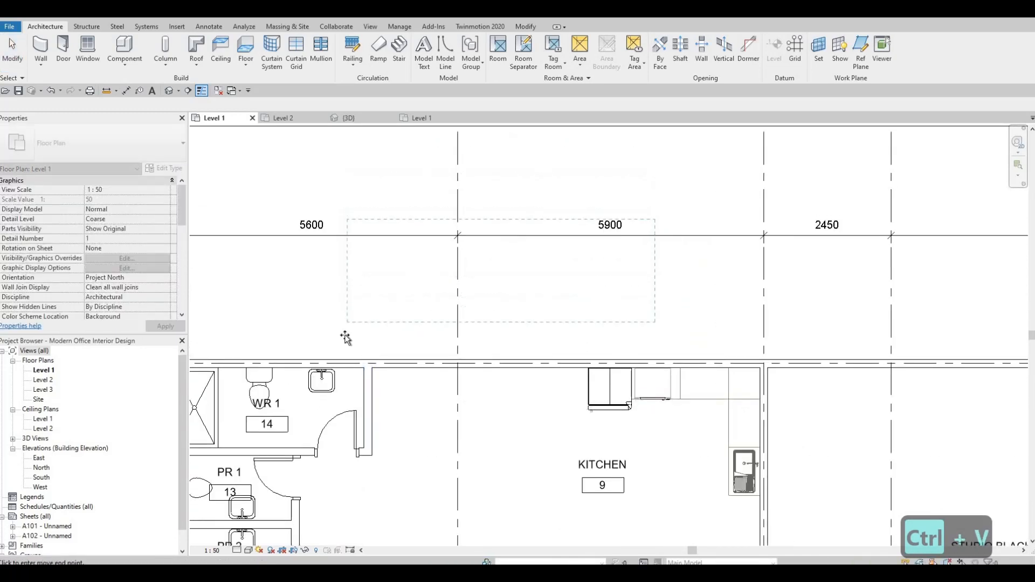
pyautogui.click(513, 279)
pyautogui.moveTo(505, 279); pyautogui.dragTo(498, 277, button='middle')
pyautogui.press('Escape')
pyautogui.press('Escape')
pyautogui.press('Escape')
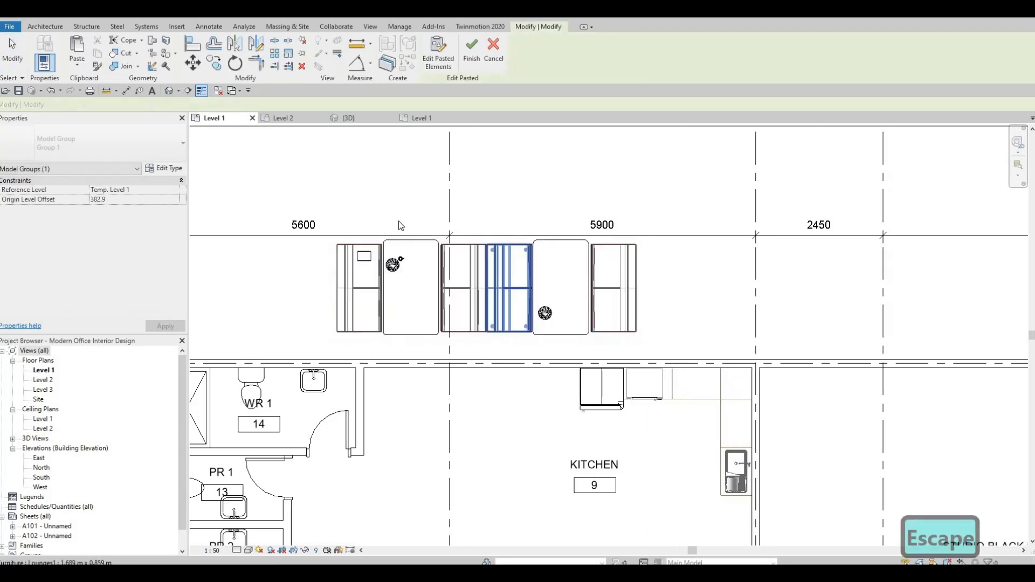
# Delete the left-hand modules and the round table from the pasted lounge seating row
pyautogui.moveTo(325, 189); pyautogui.dragTo(506, 362)
pyautogui.press('Delete')
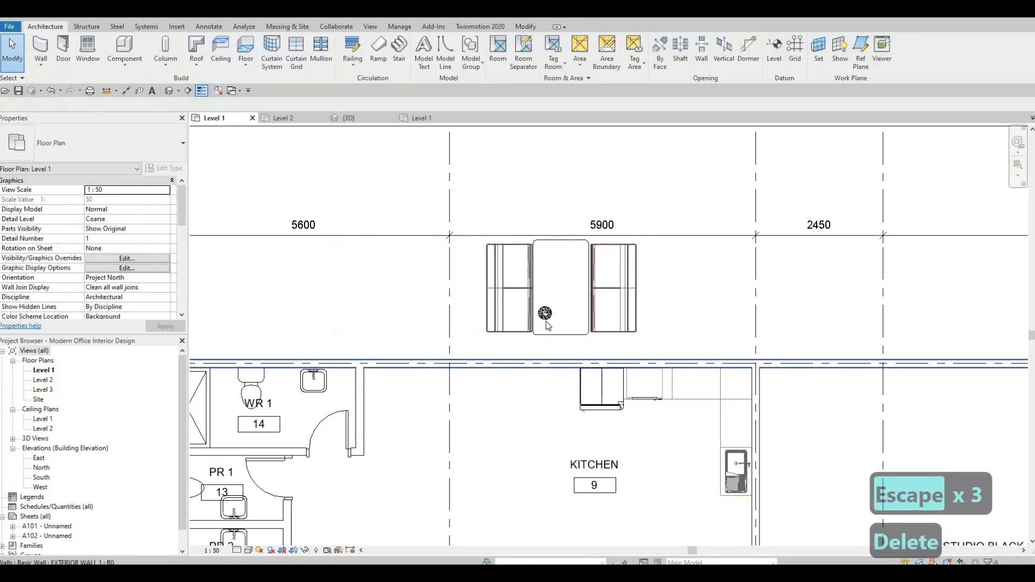
pyautogui.click(544, 322)
pyautogui.press('Delete')
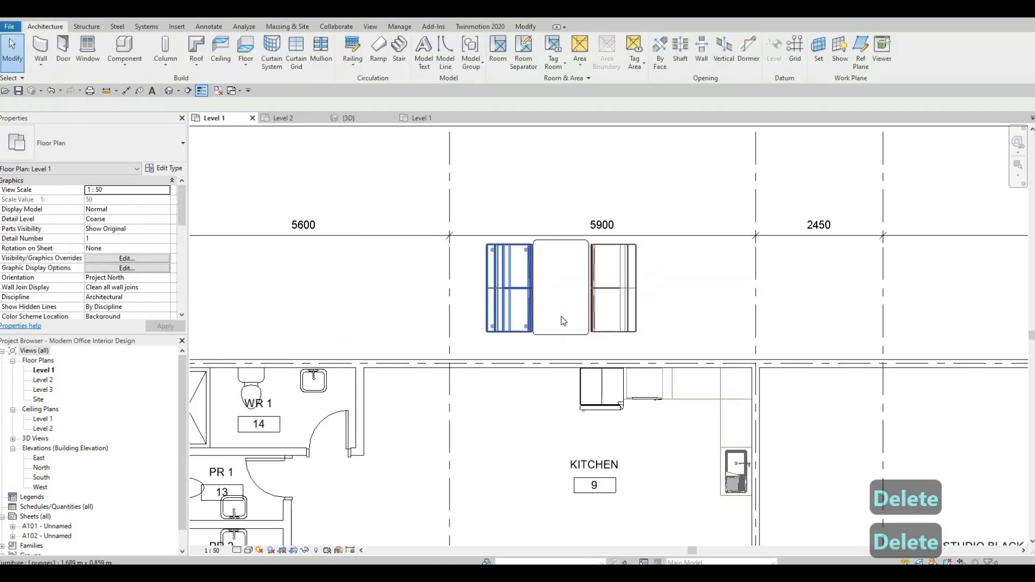
# Move the remaining lounge seating row left so it sits against the WR 1 wall below the north wall
pyautogui.moveTo(457, 202); pyautogui.dragTo(636, 330)
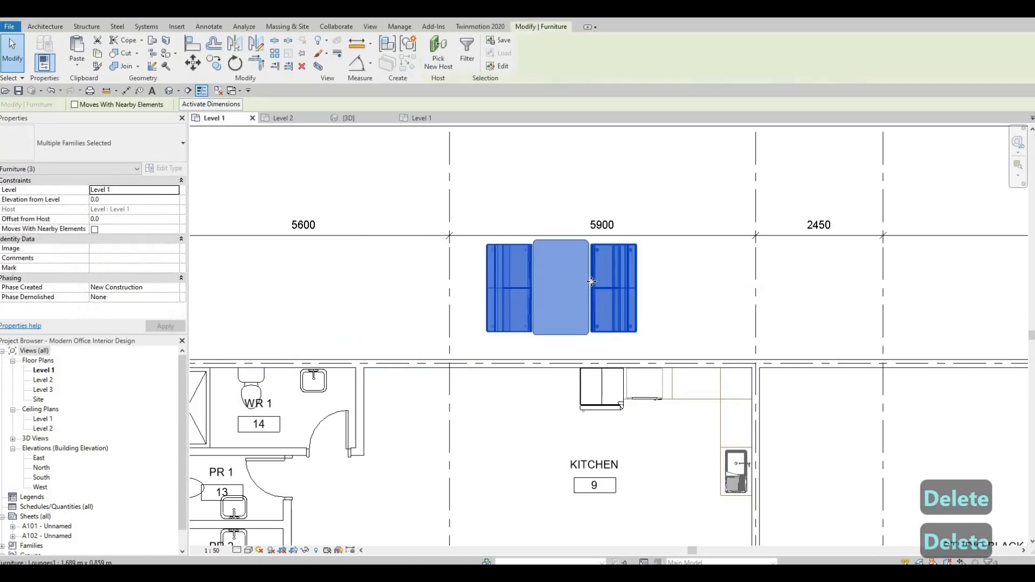
pyautogui.moveTo(519, 402); pyautogui.dragTo(420, 392)
pyautogui.scroll(5, 420, 392)
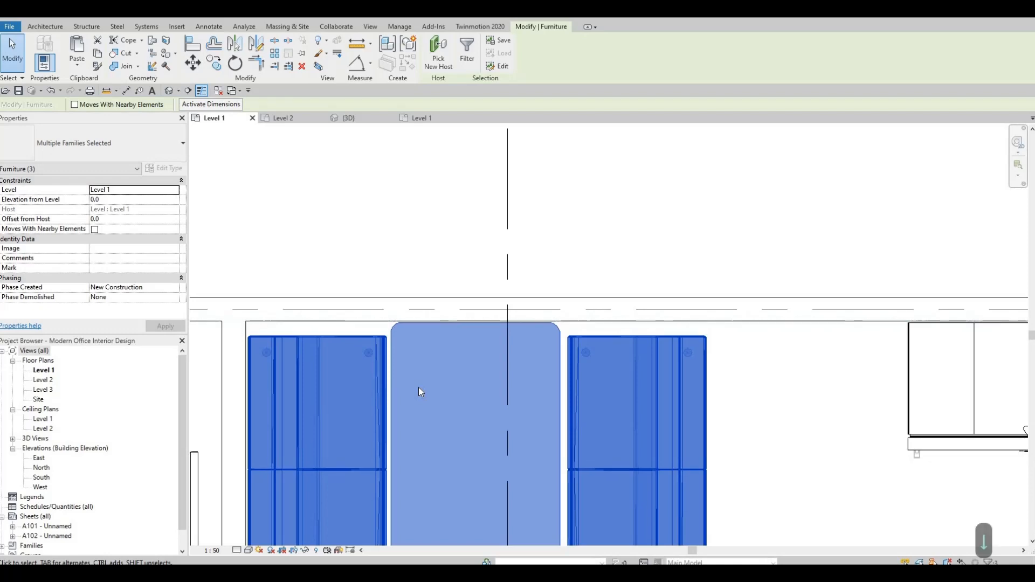
pyautogui.press('Escape')
pyautogui.press('Escape')
pyautogui.scroll(-4, 431, 388)
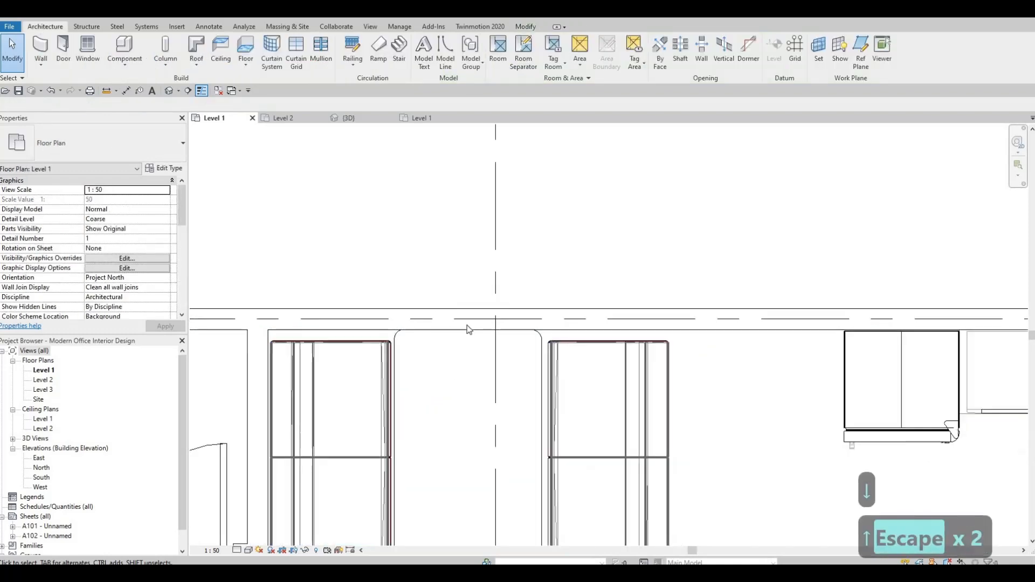
pyautogui.scroll(-4, 513, 302)
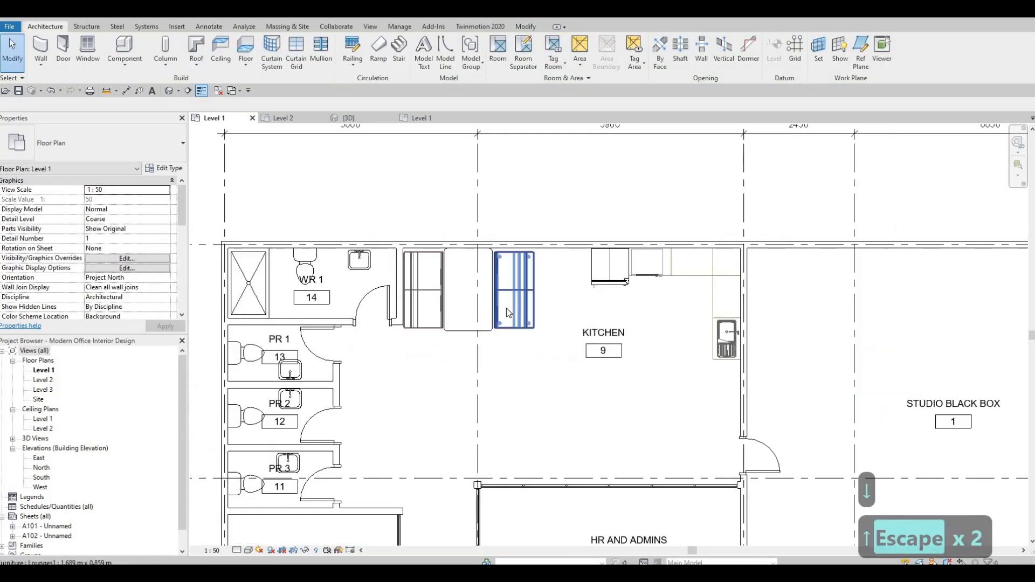
pyautogui.press('Escape')
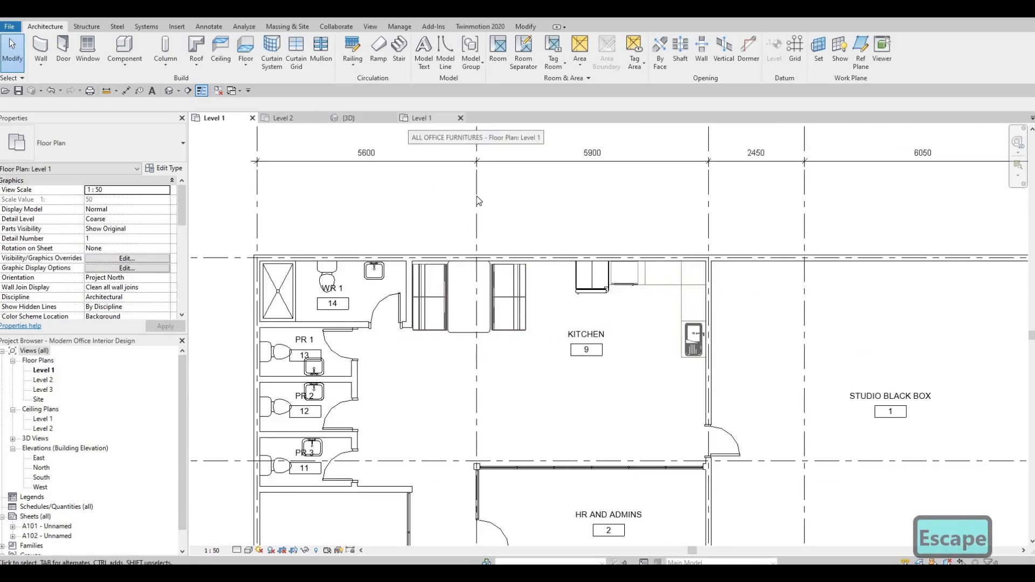
# Select the tall storage unit in the furniture file and copy it
pyautogui.press('Escape')
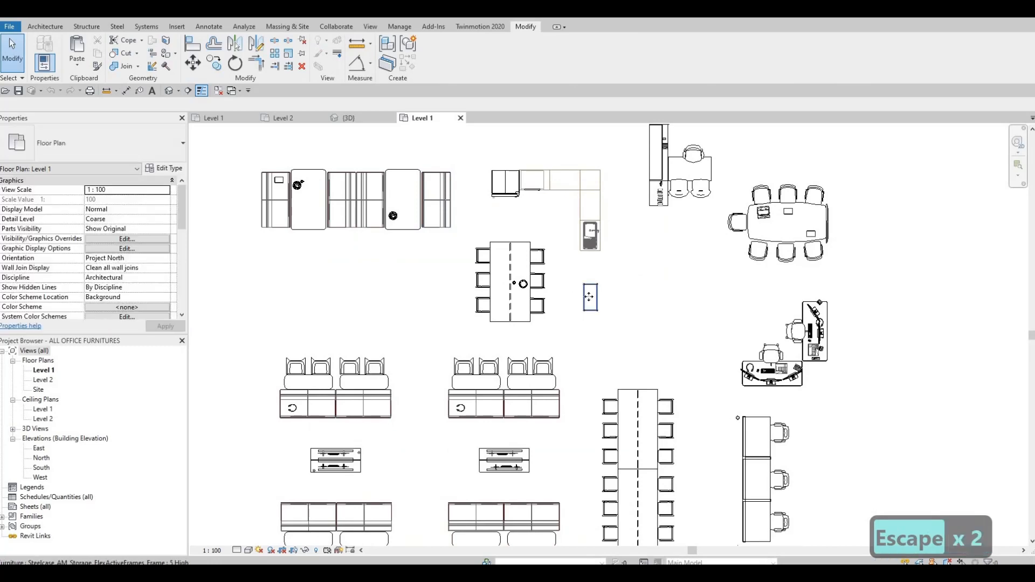
pyautogui.click(590, 298)
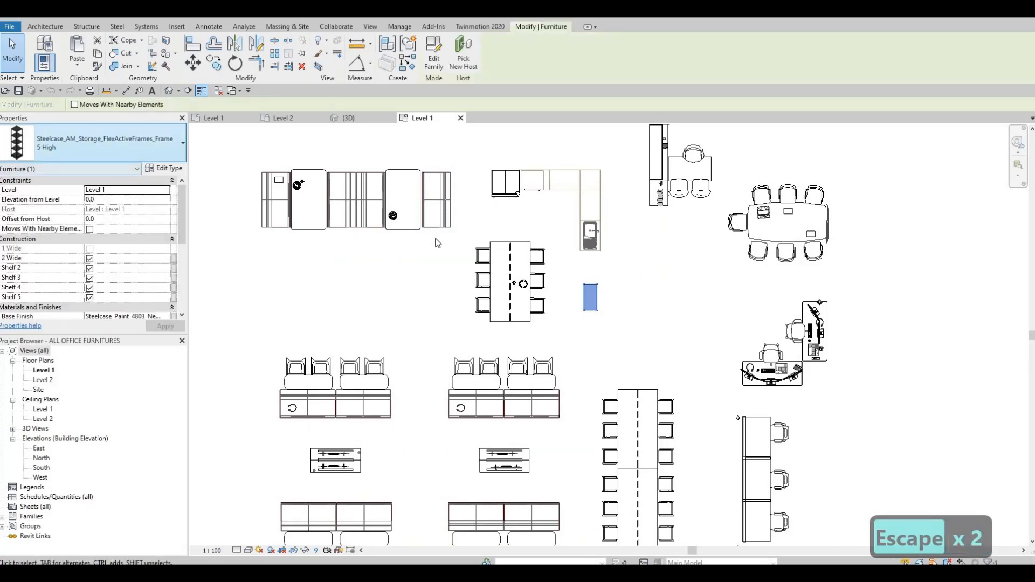
pyautogui.hotkey('ctrl', 'c')
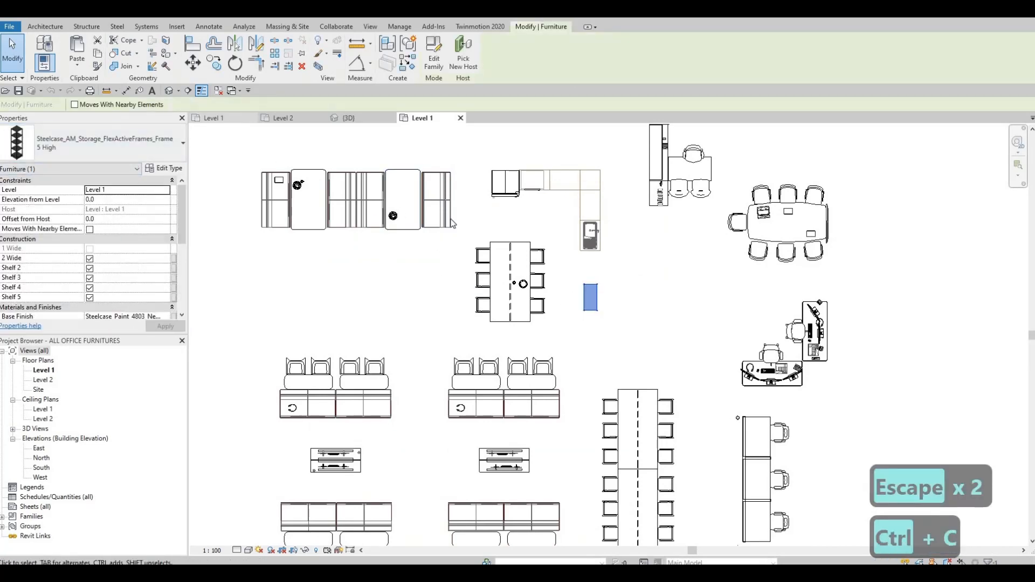
# Paste the storage unit on Level 1 in the Kitchen between the lounge seating and the counters
pyautogui.click(221, 118)
pyautogui.scroll(2, 554, 269)
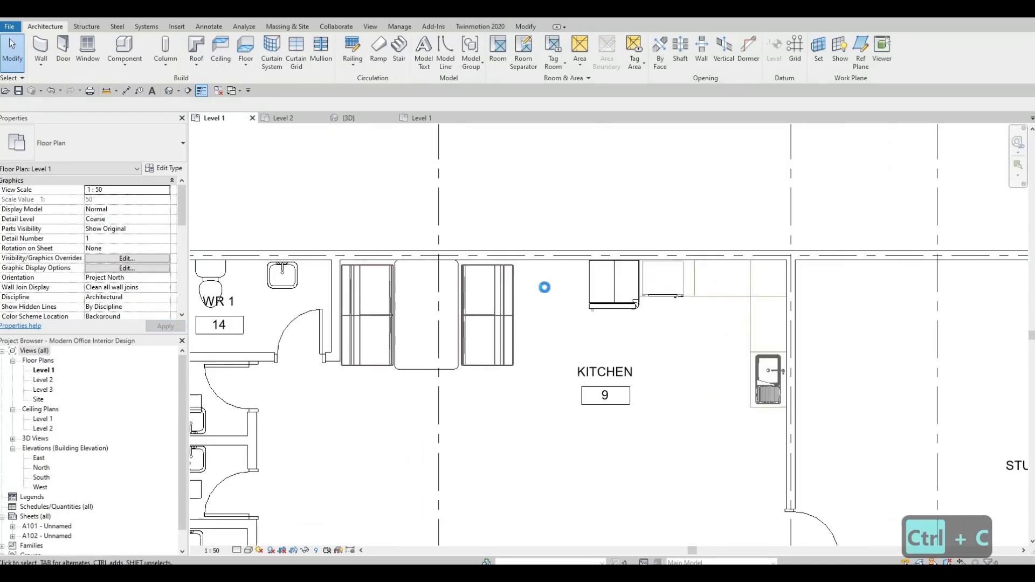
pyautogui.hotkey('ctrl', 'v')
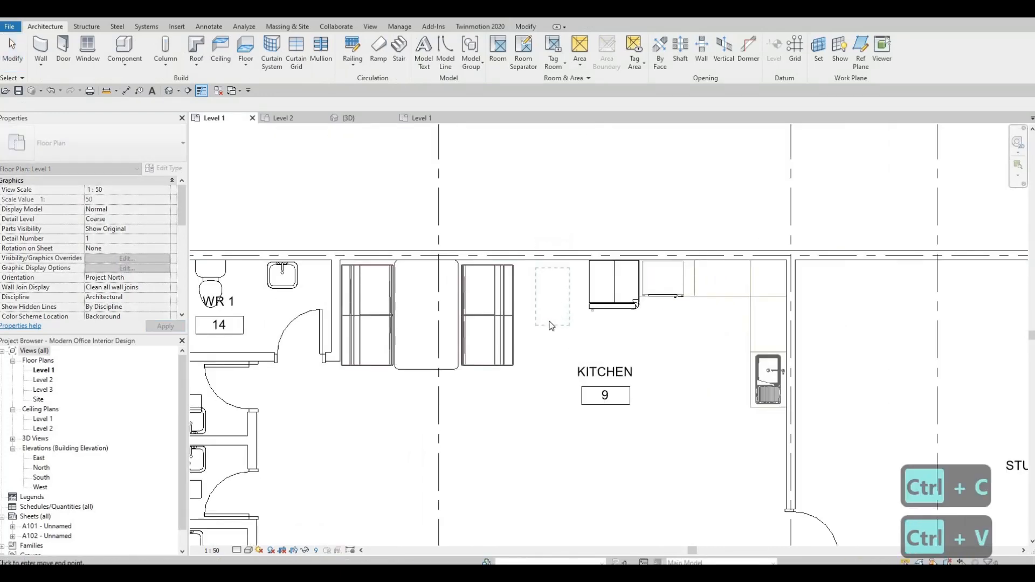
pyautogui.click(552, 326)
pyautogui.press('Escape')
pyautogui.press('Escape')
pyautogui.click(546, 322)
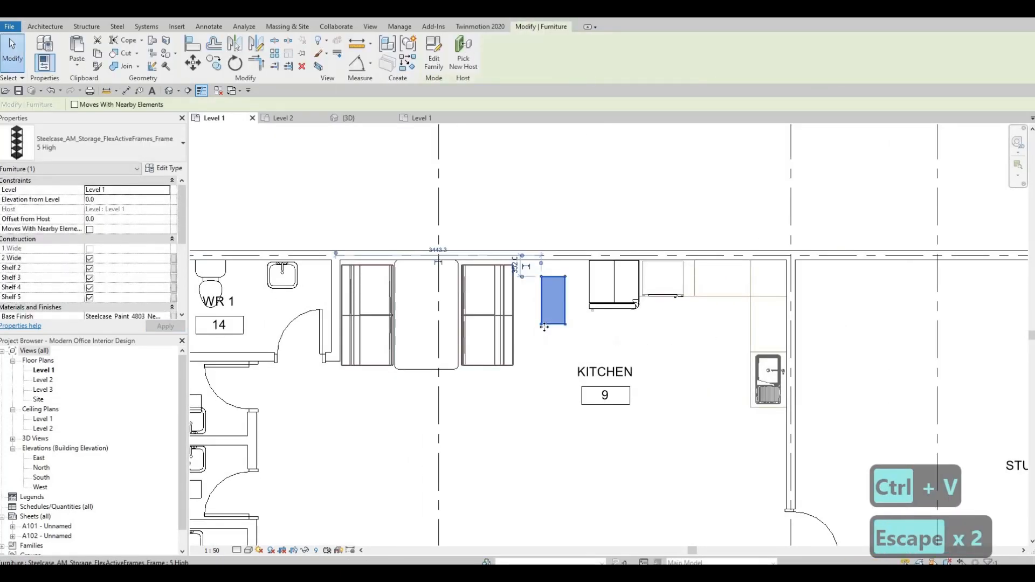
# Rotate the storage unit 90 degrees so it lies horizontally
pyautogui.press('r')
pyautogui.press('o')
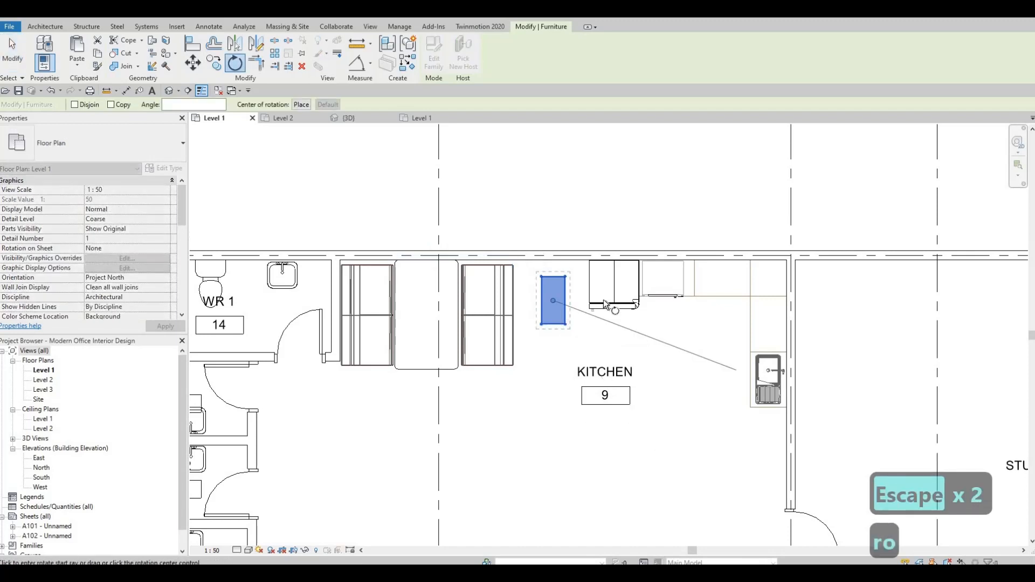
pyautogui.scroll(2, 636, 303)
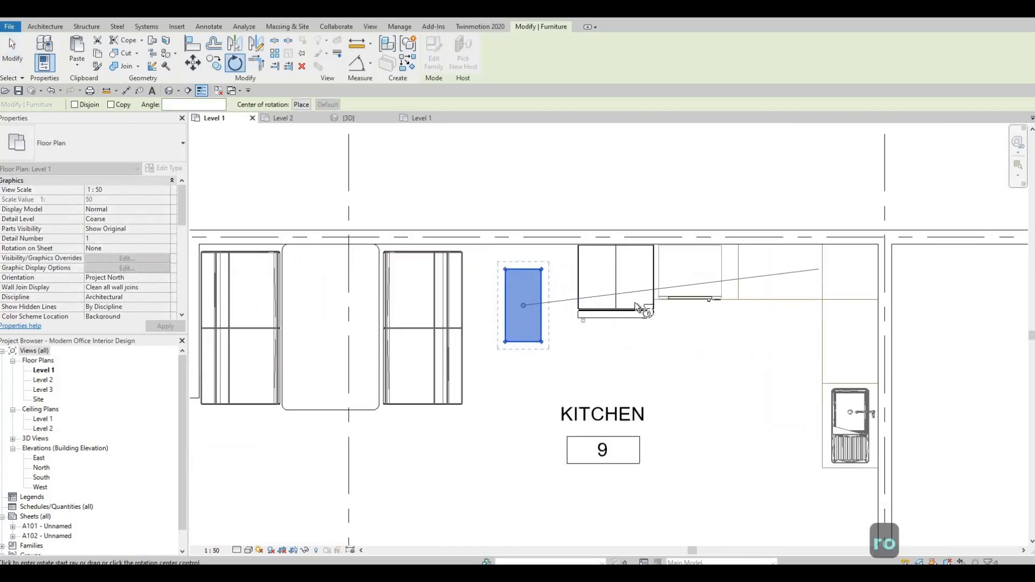
pyautogui.click(645, 306)
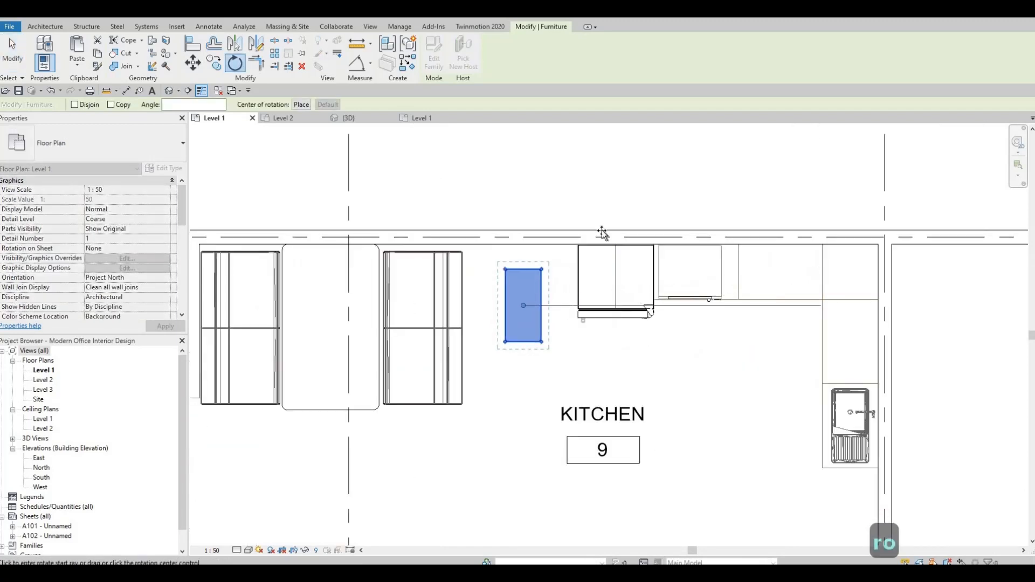
pyautogui.click(529, 195)
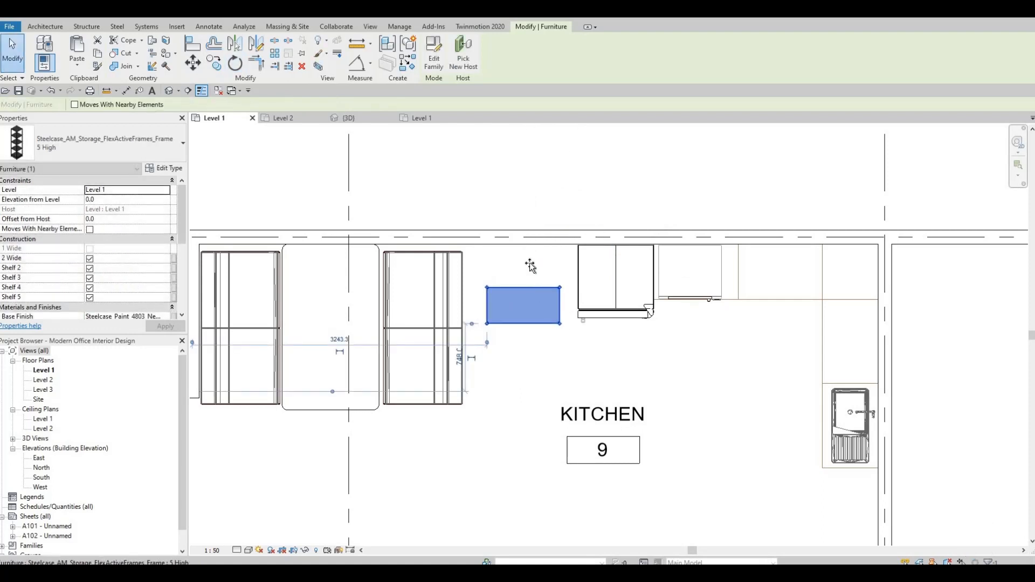
# Move the storage unit against the north wall beside the lounge seating and nudge it slightly left
pyautogui.moveTo(536, 254); pyautogui.dragTo(500, 254)
pyautogui.scroll(-2, 518, 263)
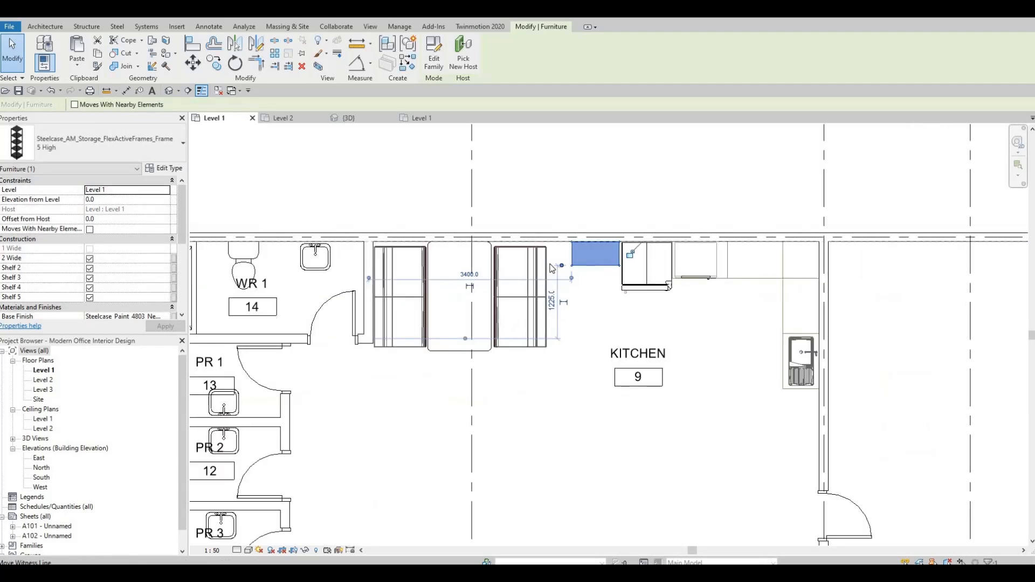
pyautogui.moveTo(597, 279); pyautogui.dragTo(539, 266, button='middle')
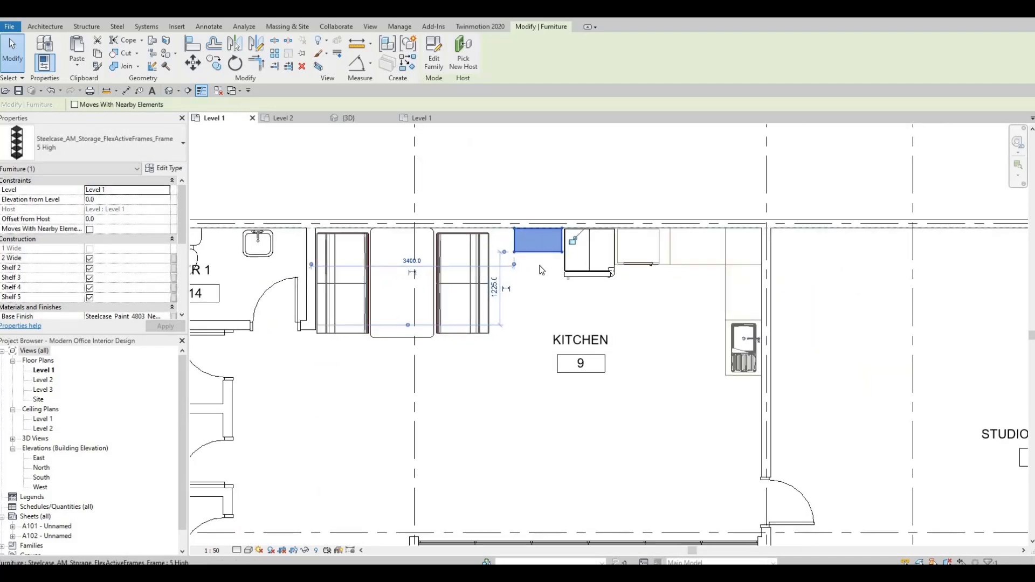
pyautogui.scroll(2, 541, 270)
pyautogui.scroll(-1, 501, 251)
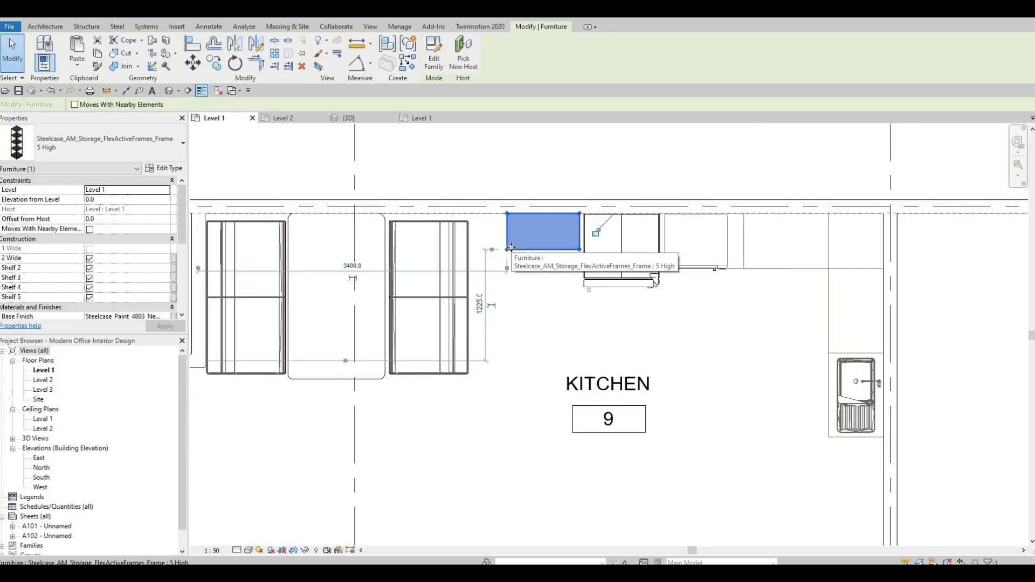
pyautogui.press('Left')
pyautogui.press('Left')
pyautogui.press('Escape')
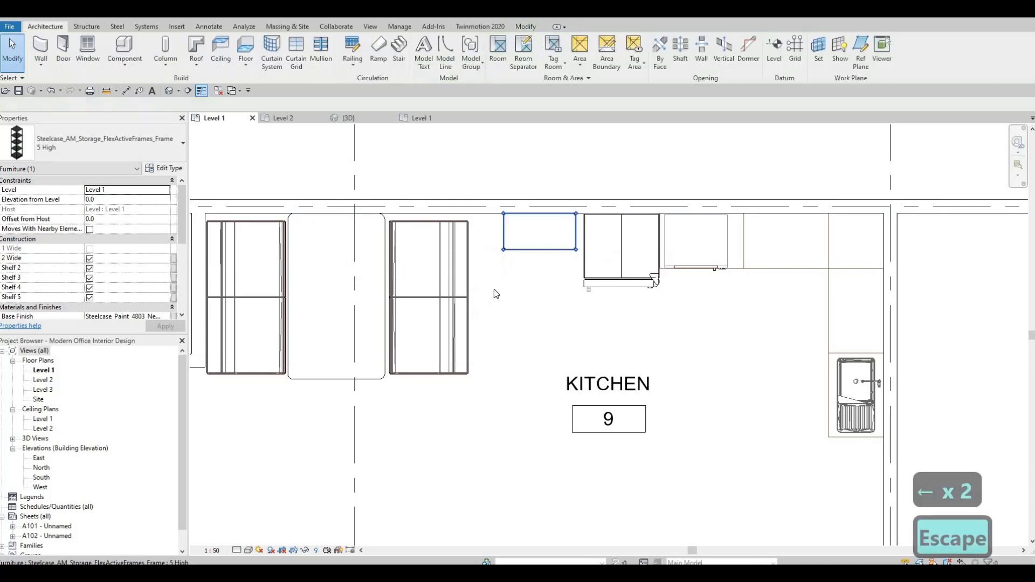
pyautogui.press('Escape')
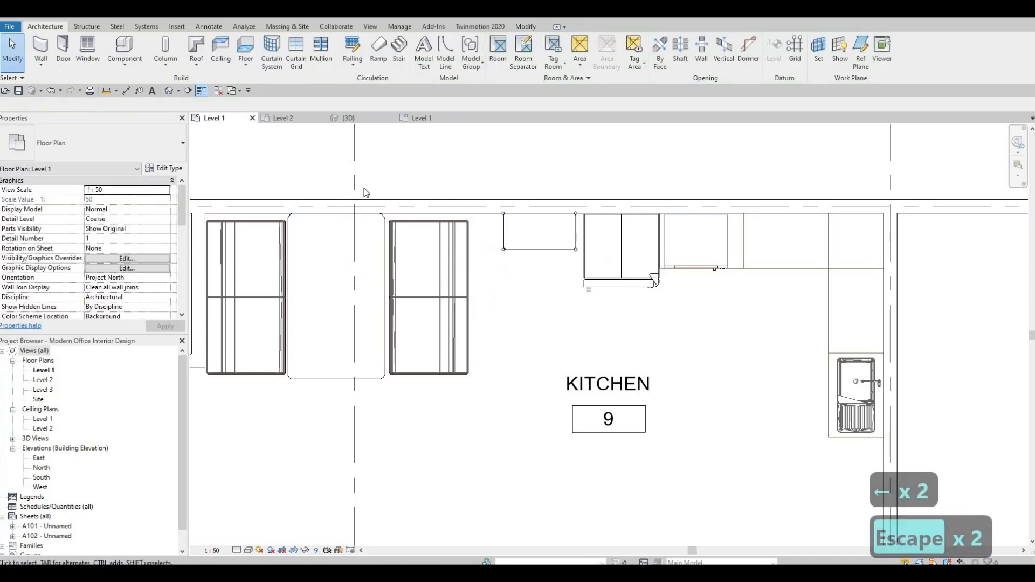
# Browse the furniture file's Level 1 plan for suitable reception seating
pyautogui.click(291, 119)
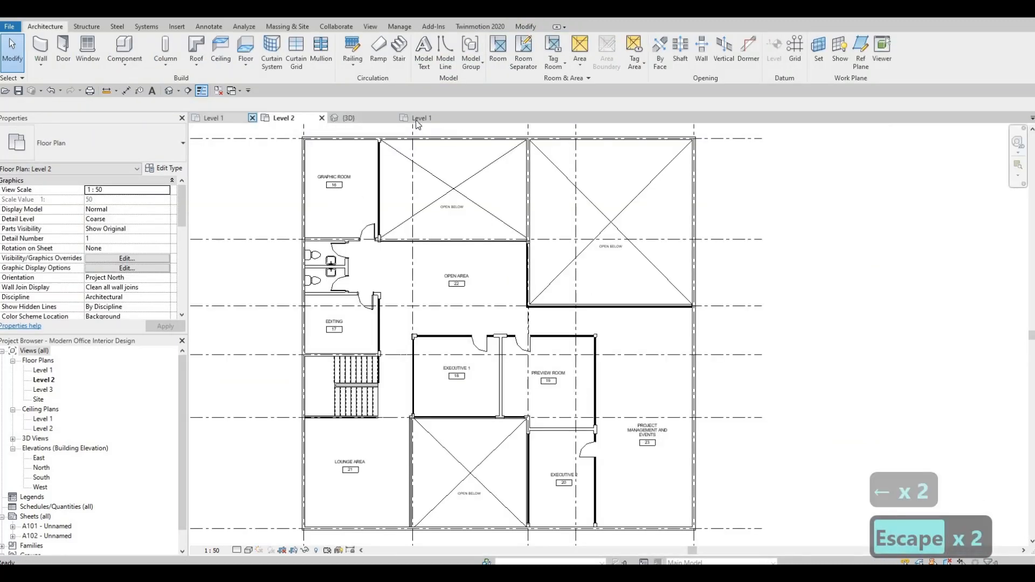
pyautogui.click(416, 120)
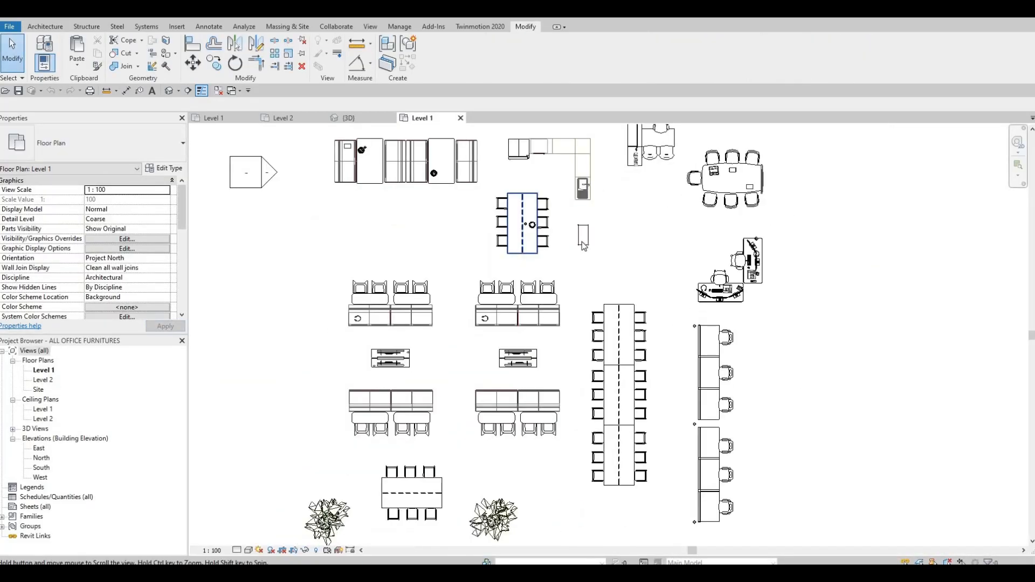
pyautogui.scroll(-2, 584, 246)
pyautogui.moveTo(496, 505); pyautogui.dragTo(545, 298, button='middle')
pyautogui.scroll(-2, 545, 298)
pyautogui.press('Escape')
pyautogui.moveTo(631, 187); pyautogui.dragTo(576, 291, button='middle')
pyautogui.scroll(3, 588, 178)
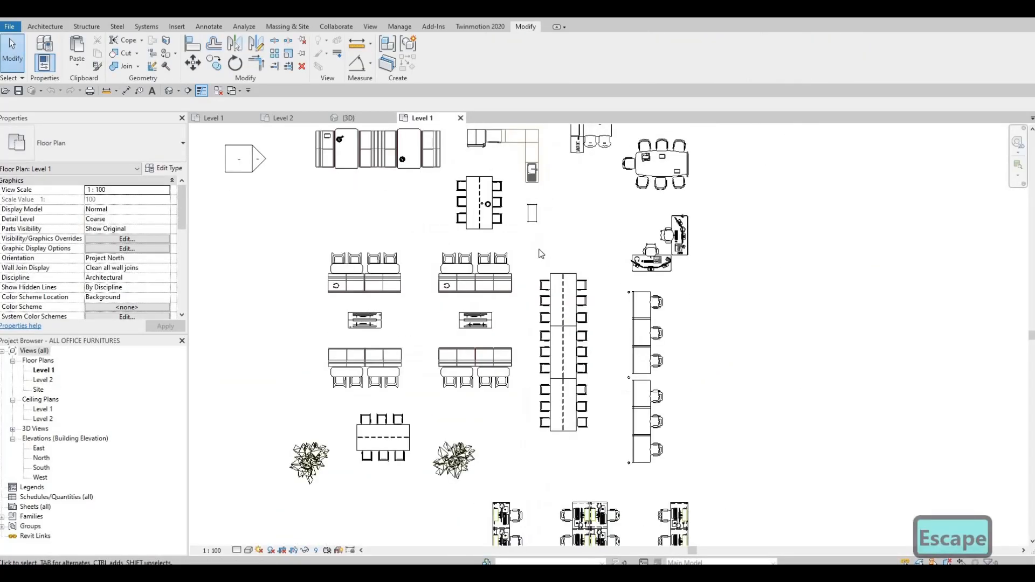
pyautogui.moveTo(510, 257); pyautogui.dragTo(505, 322, button='middle')
pyautogui.moveTo(529, 236); pyautogui.dragTo(481, 343, button='middle')
pyautogui.moveTo(917, 218); pyautogui.dragTo(715, 318, button='middle')
pyautogui.scroll(-1, 716, 318)
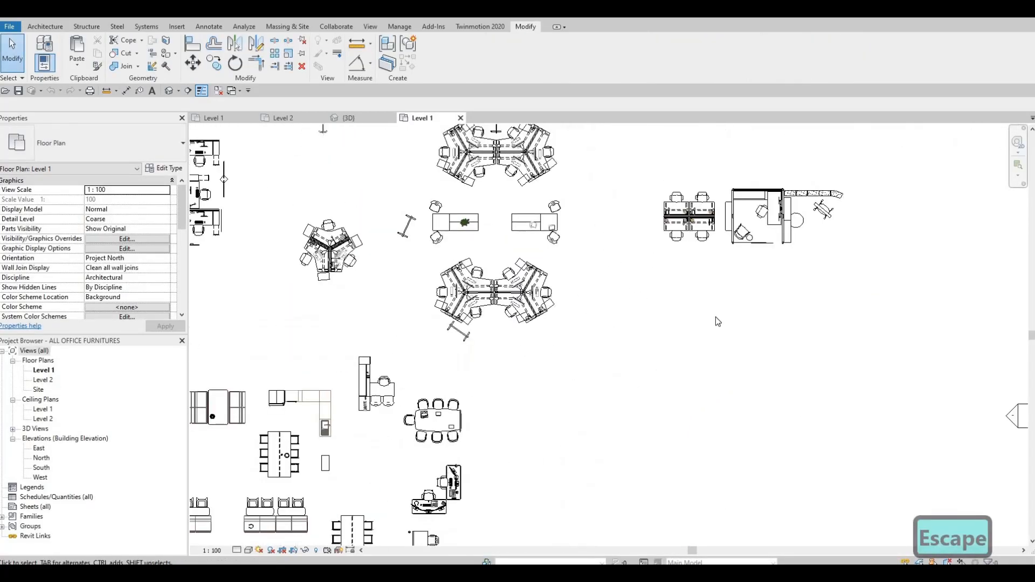
pyautogui.scroll(-2, 706, 318)
pyautogui.moveTo(790, 215); pyautogui.dragTo(656, 225, button='middle')
pyautogui.scroll(3, 671, 219)
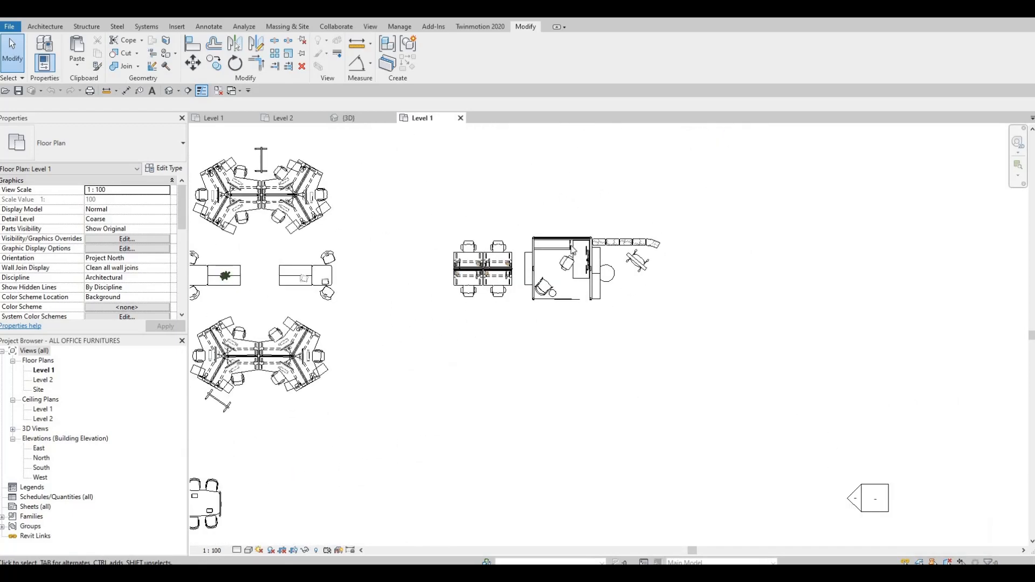
pyautogui.scroll(-2, 573, 249)
pyautogui.moveTo(555, 102); pyautogui.dragTo(548, 208, button='middle')
pyautogui.scroll(5, 539, 204)
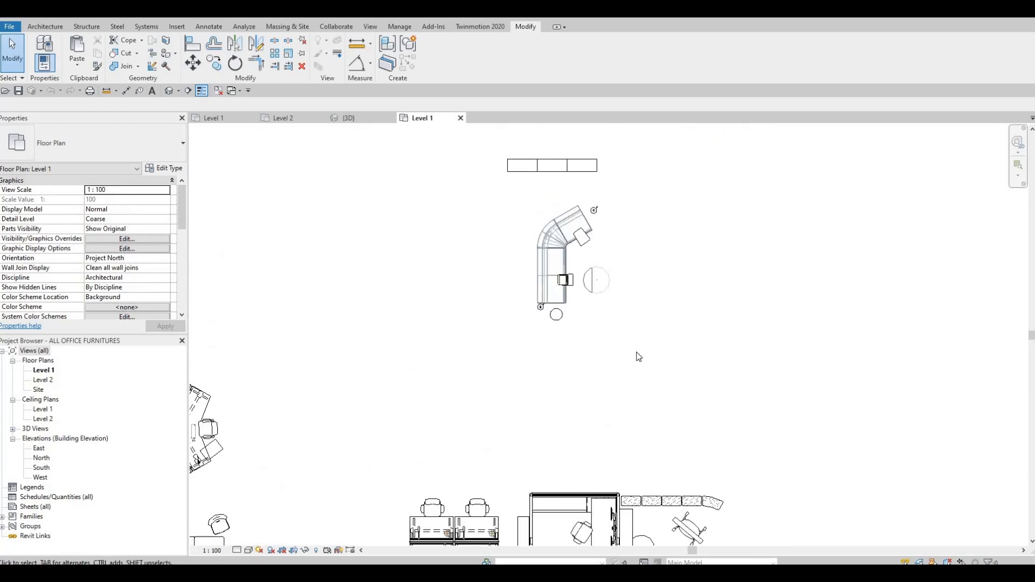
# Copy the curved sofa set with its round tables and paste it into the Lobby/Reception on Level 1
pyautogui.moveTo(493, 191); pyautogui.dragTo(635, 354)
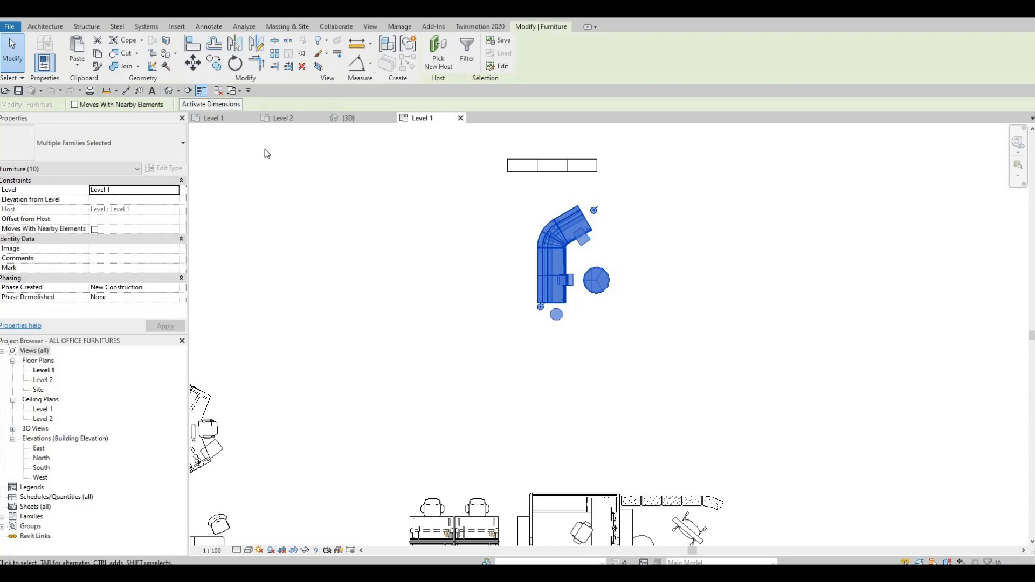
pyautogui.hotkey('ctrl', 'c')
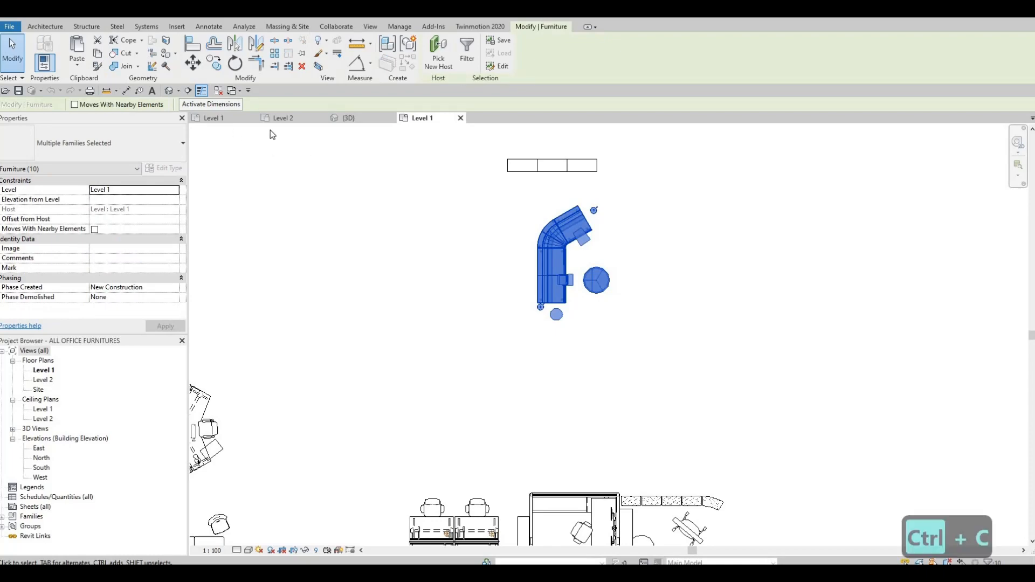
pyautogui.click(243, 119)
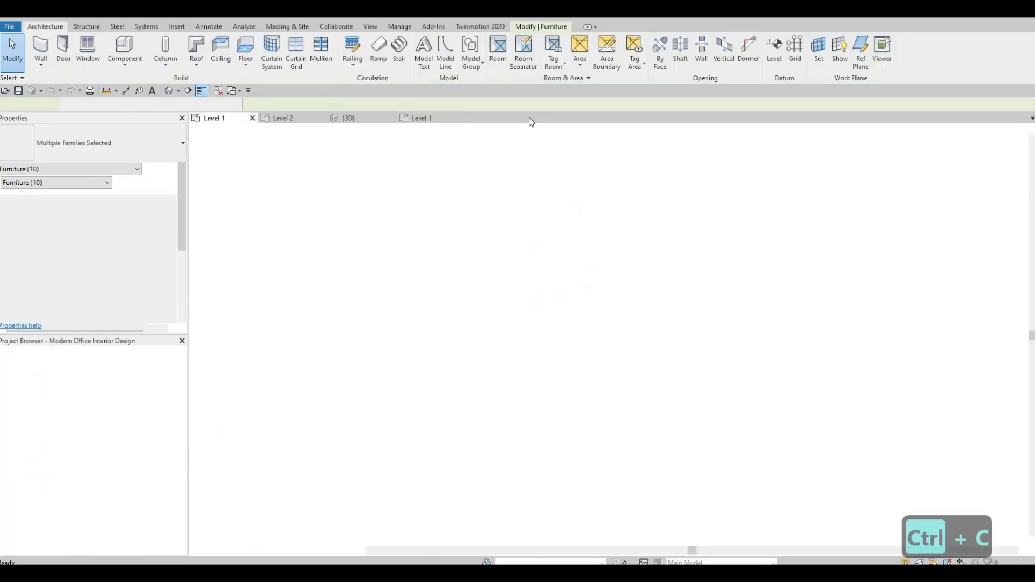
pyautogui.moveTo(470, 215); pyautogui.dragTo(496, 156, button='middle')
pyautogui.scroll(-1, 496, 156)
pyautogui.scroll(-3, 505, 304)
pyautogui.moveTo(505, 303); pyautogui.dragTo(464, 129, button='middle')
pyautogui.moveTo(545, 322); pyautogui.dragTo(558, 305, button='middle')
pyautogui.scroll(2, 558, 304)
pyautogui.hotkey('ctrl', 'v')
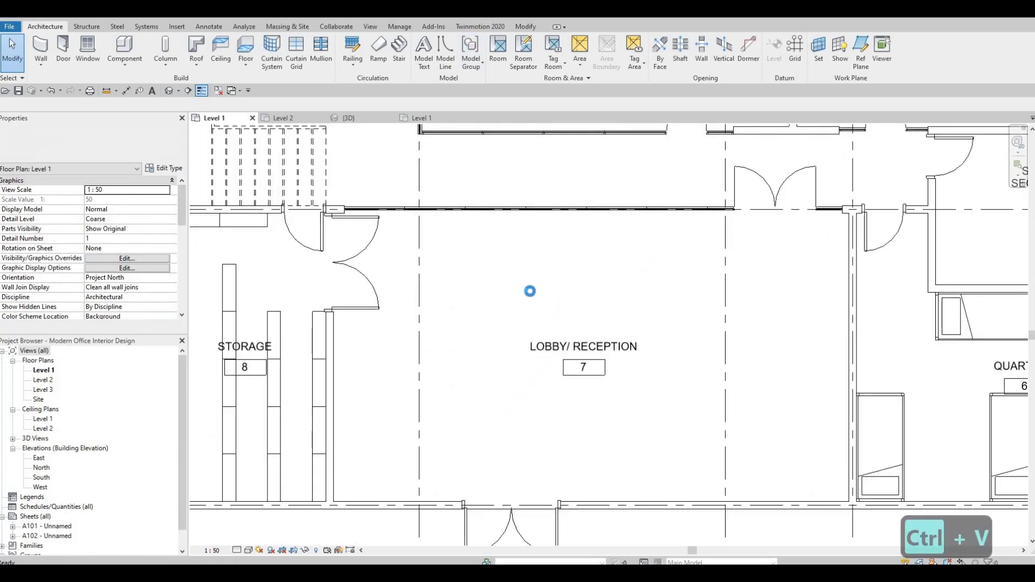
pyautogui.click(496, 440)
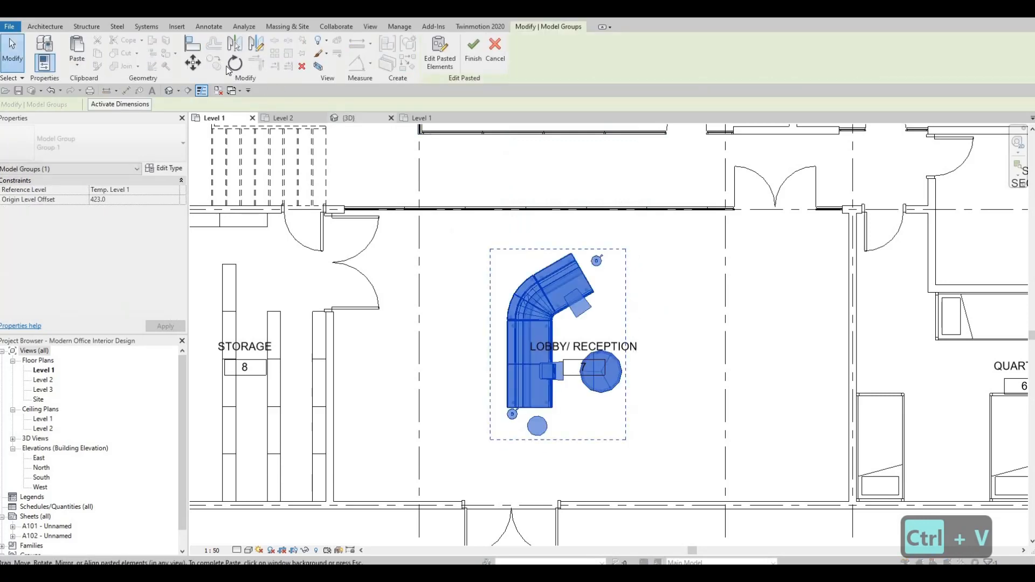
# Rotate the pasted sofa group 90 degrees clockwise
pyautogui.press('r')
pyautogui.press('o')
pyautogui.click(401, 345)
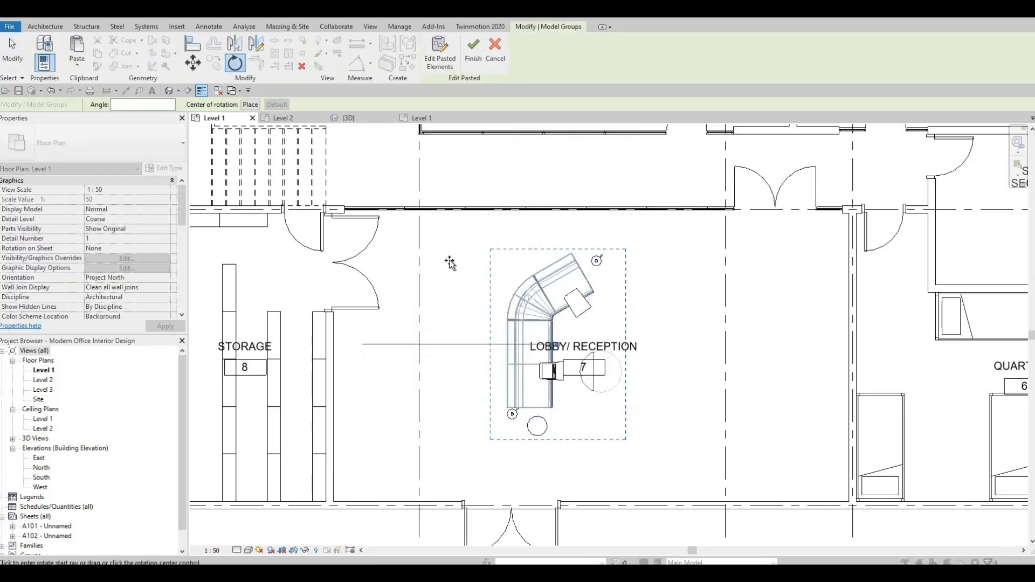
pyautogui.click(565, 184)
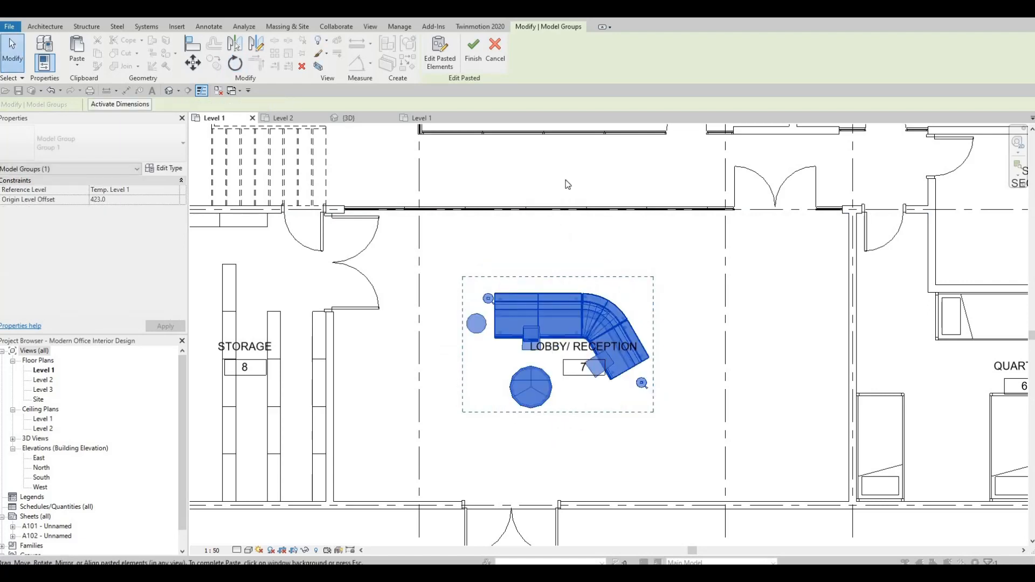
# Nudge the pasted sofa group up against the north wall of the Lobby/Reception and finish the paste
pyautogui.press('Up')
pyautogui.press('Up')
pyautogui.press('Up')
pyautogui.press('Up')
pyautogui.press('Up')
pyautogui.press('Up')
pyautogui.press('Up')
pyautogui.press('Up')
pyautogui.press('Up')
pyautogui.press('Up')
pyautogui.press('Up')
pyautogui.press('Up')
pyautogui.press('Up')
pyautogui.press('Up')
pyautogui.press('Up')
pyautogui.press('Up')
pyautogui.press('Up')
pyautogui.press('Up')
pyautogui.press('Up')
pyautogui.press('Up')
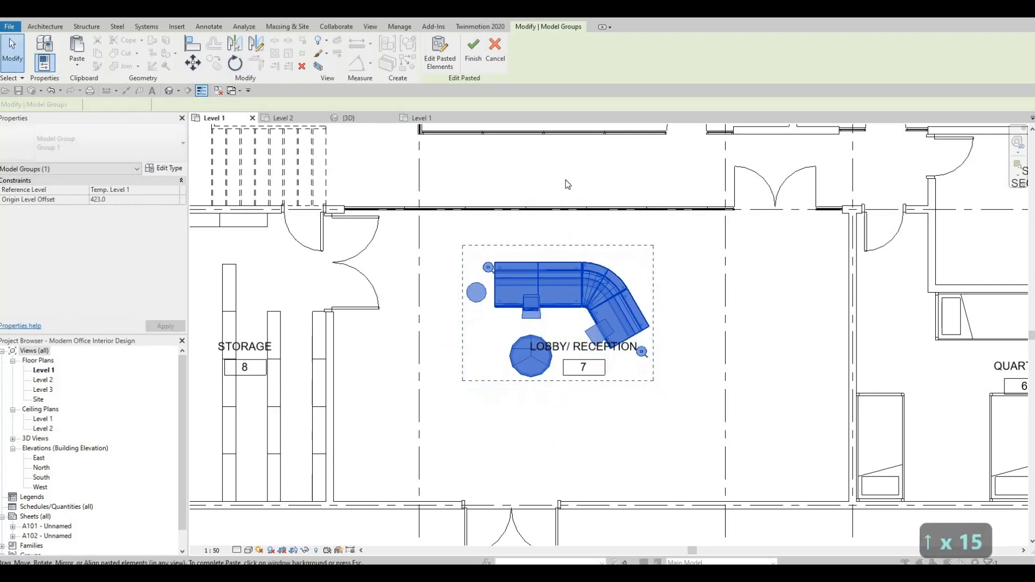
pyautogui.press('Up')
pyautogui.press('Up')
pyautogui.press('Up')
pyautogui.press('Up')
pyautogui.press('Up')
pyautogui.press('Up')
pyautogui.press('Up')
pyautogui.press('Up')
pyautogui.press('Up')
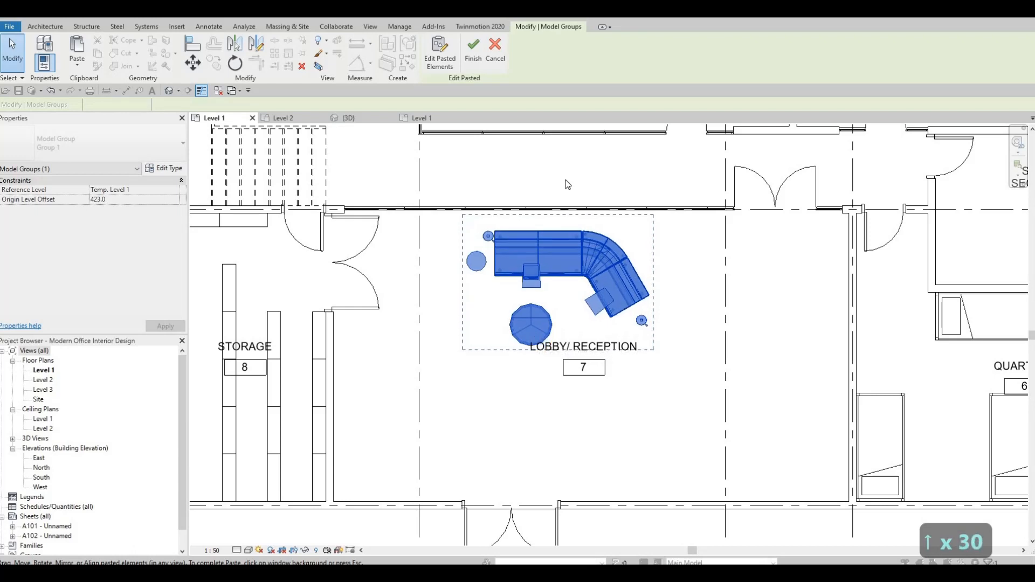
pyautogui.press('Up')
pyautogui.press('Right')
pyautogui.press('Down')
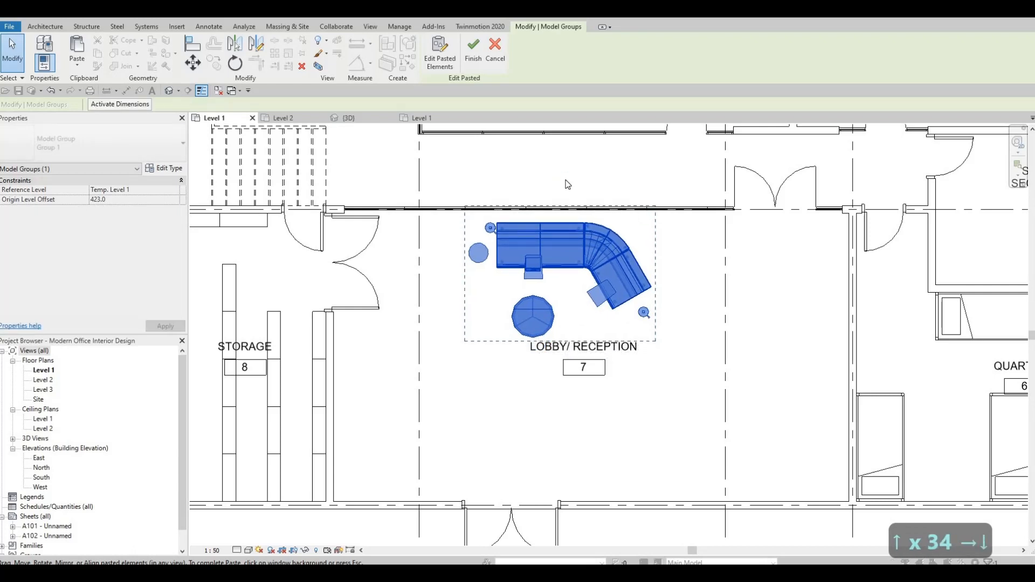
pyautogui.press('Up')
pyautogui.press('Up')
pyautogui.press('Up')
pyautogui.press('Down')
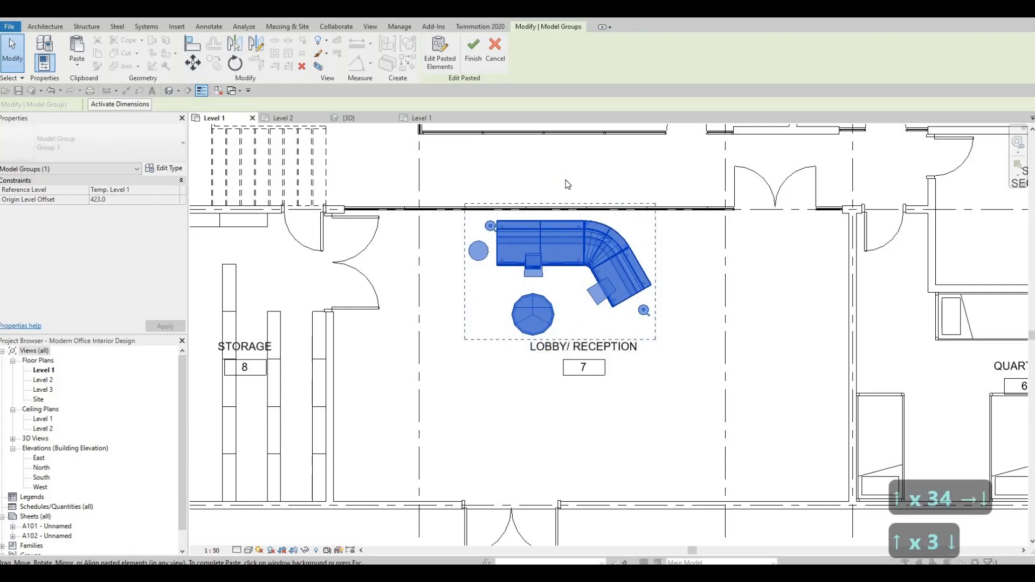
pyautogui.press('Left')
pyautogui.press('Left')
pyautogui.press('Left')
pyautogui.press('Left')
pyautogui.press('Left')
pyautogui.press('Left')
pyautogui.press('Left')
pyautogui.press('Left')
pyautogui.press('Left')
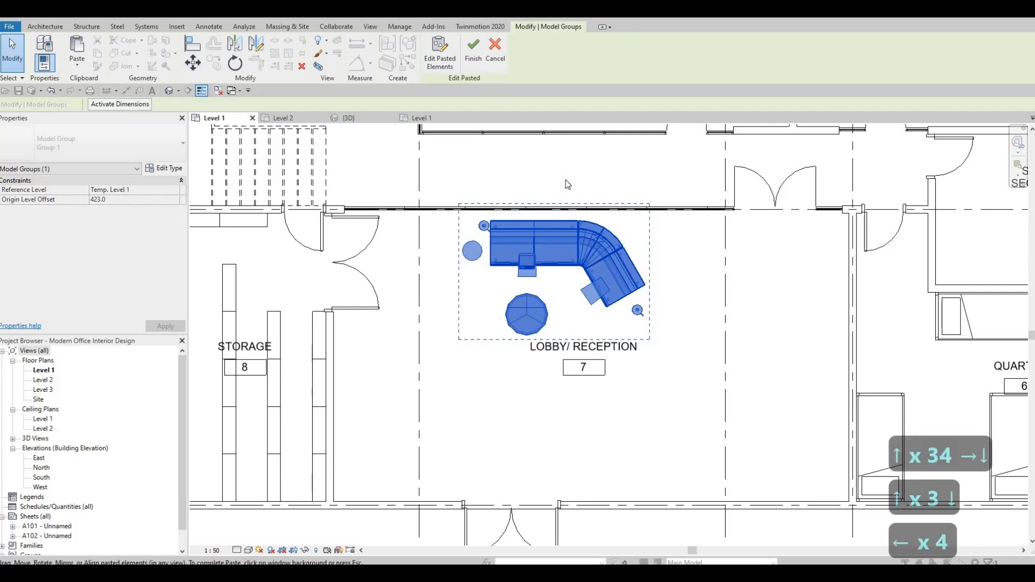
pyautogui.press('Left')
pyautogui.press('Left')
pyautogui.press('Left')
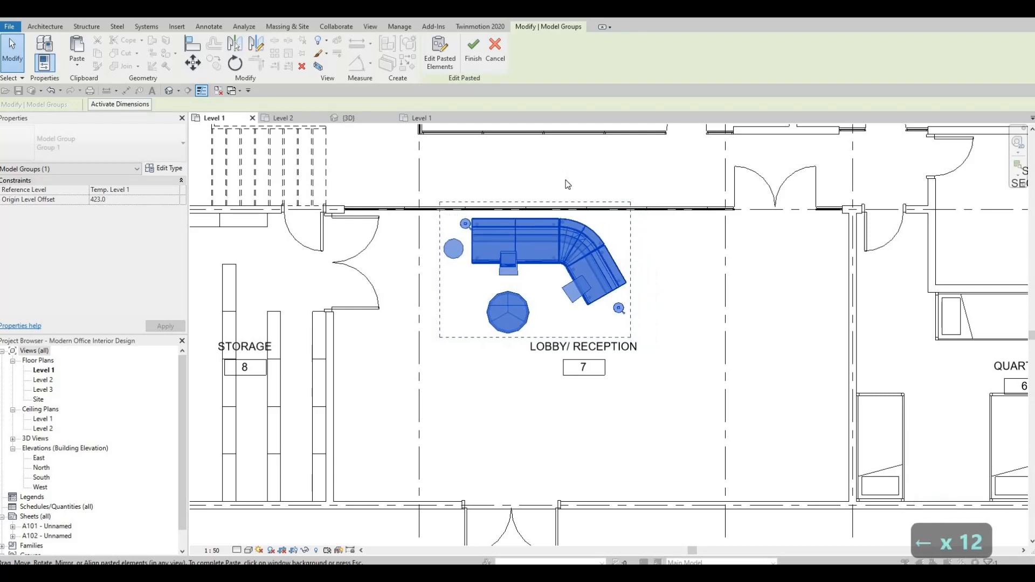
pyautogui.press('Up')
pyautogui.press('Up')
pyautogui.press('Right')
pyautogui.press('Right')
pyautogui.press('Right')
pyautogui.press('Right')
pyautogui.press('Right')
pyautogui.press('Right')
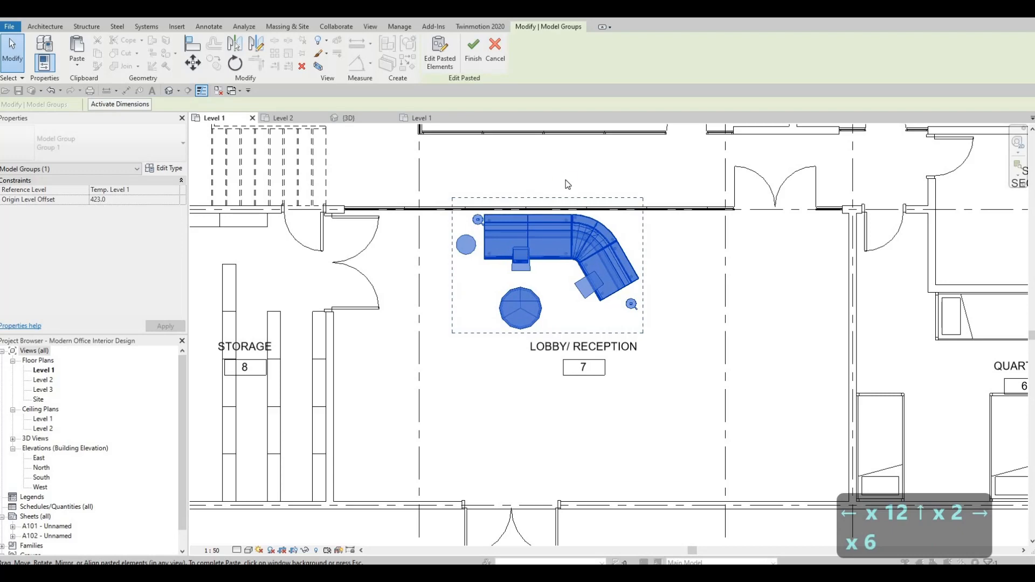
pyautogui.press('Escape')
pyautogui.press('Escape')
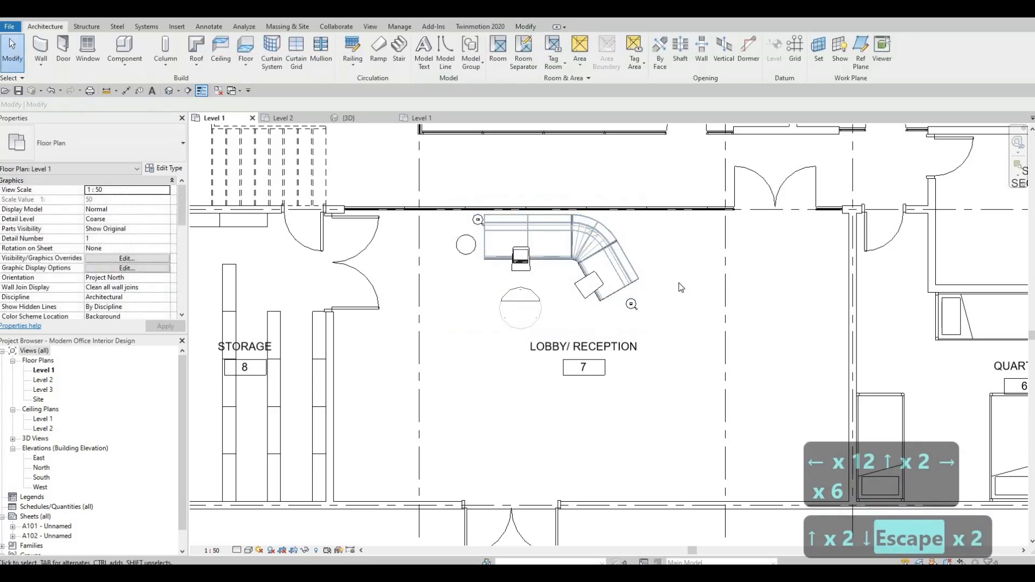
# Switch to the furniture file and copy the four-seat bench desk cluster with its chairs
pyautogui.moveTo(720, 515); pyautogui.dragTo(693, 429, button='middle')
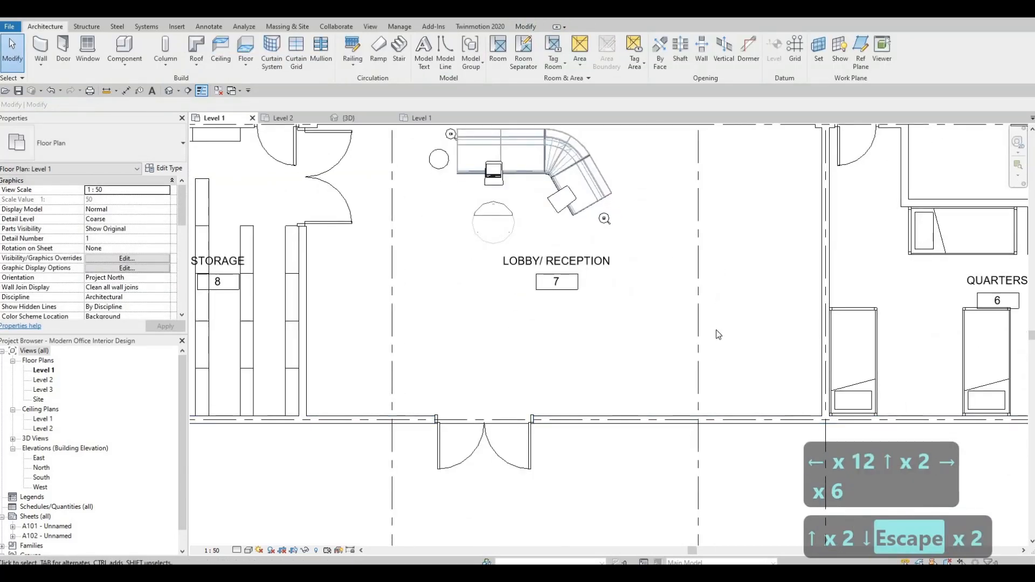
pyautogui.scroll(-2, 548, 216)
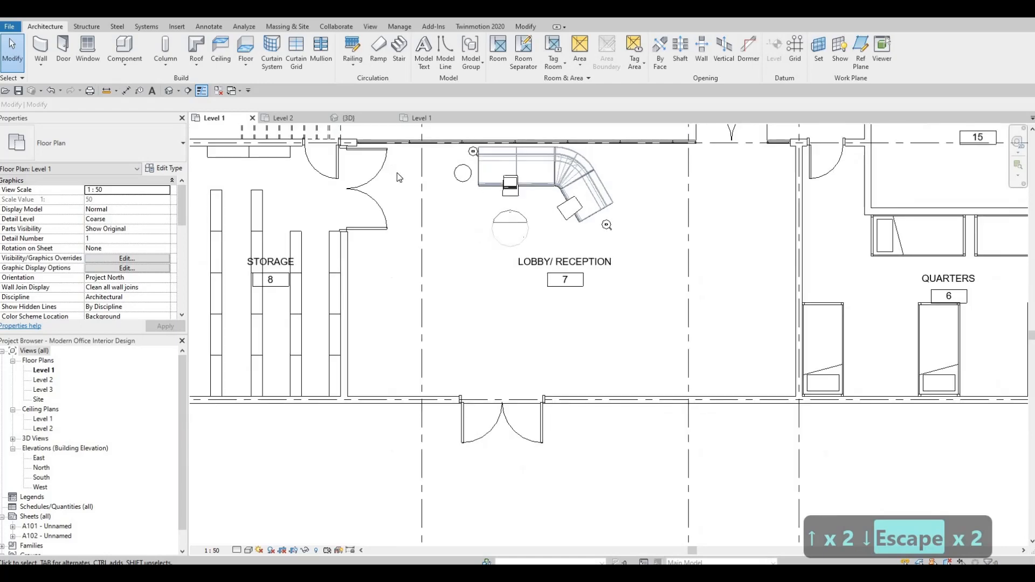
pyautogui.click(418, 118)
pyautogui.scroll(-4, 576, 211)
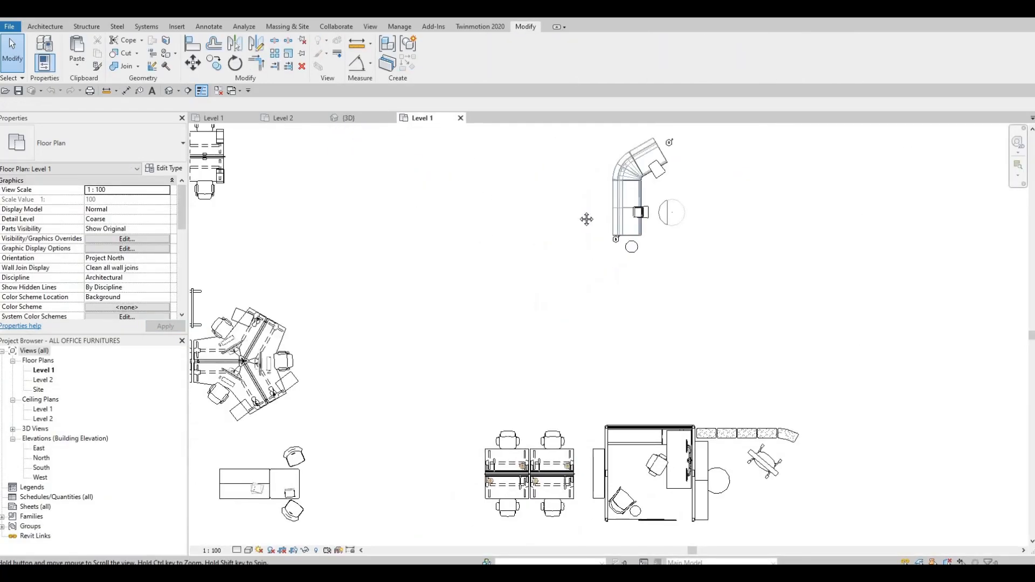
pyautogui.scroll(4, 548, 202)
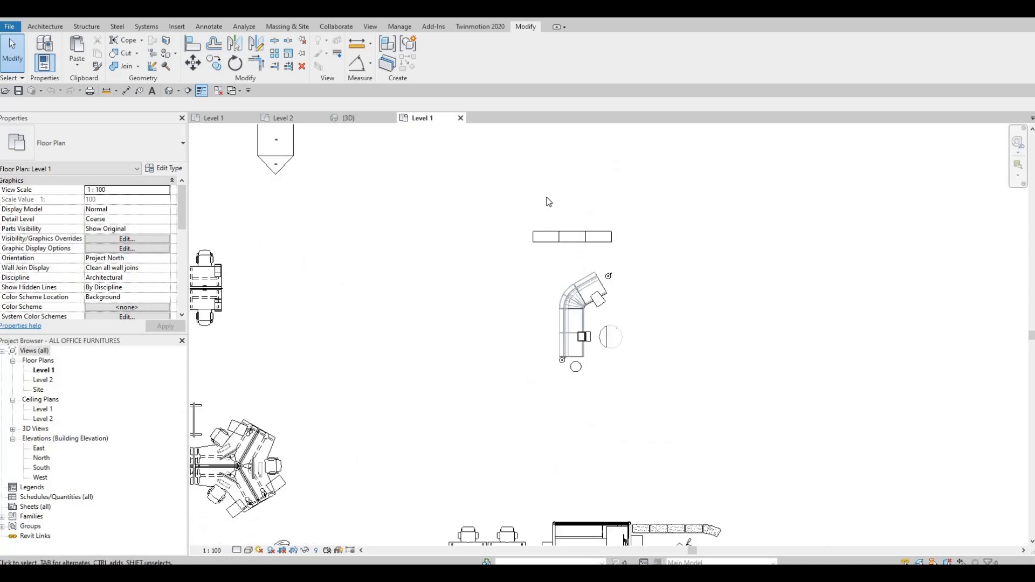
pyautogui.scroll(-5, 528, 235)
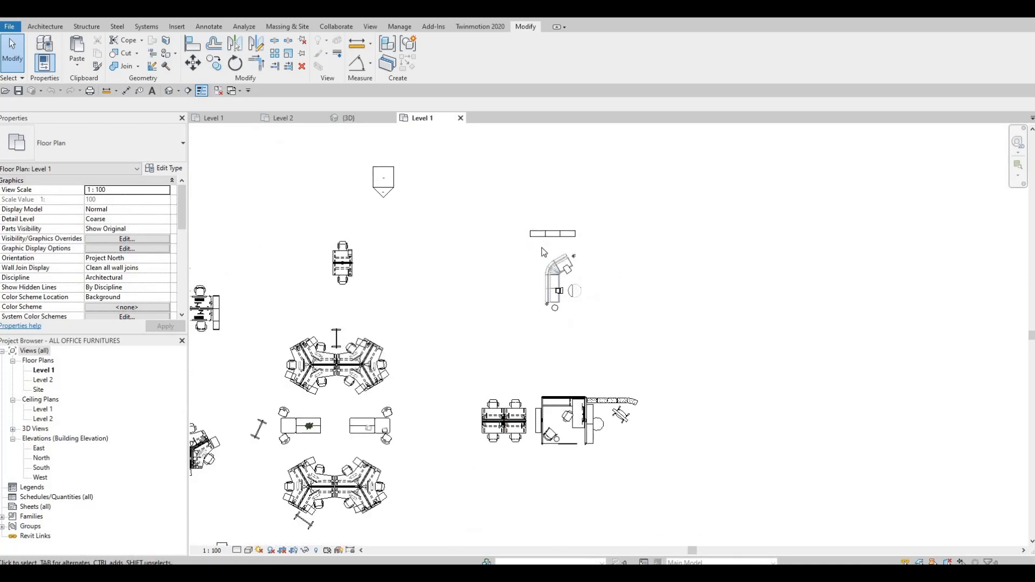
pyautogui.moveTo(525, 306); pyautogui.dragTo(542, 199, button='middle')
pyautogui.scroll(2, 601, 269)
pyautogui.scroll(3, 600, 261)
pyautogui.scroll(5, 542, 201)
pyautogui.scroll(-3, 512, 216)
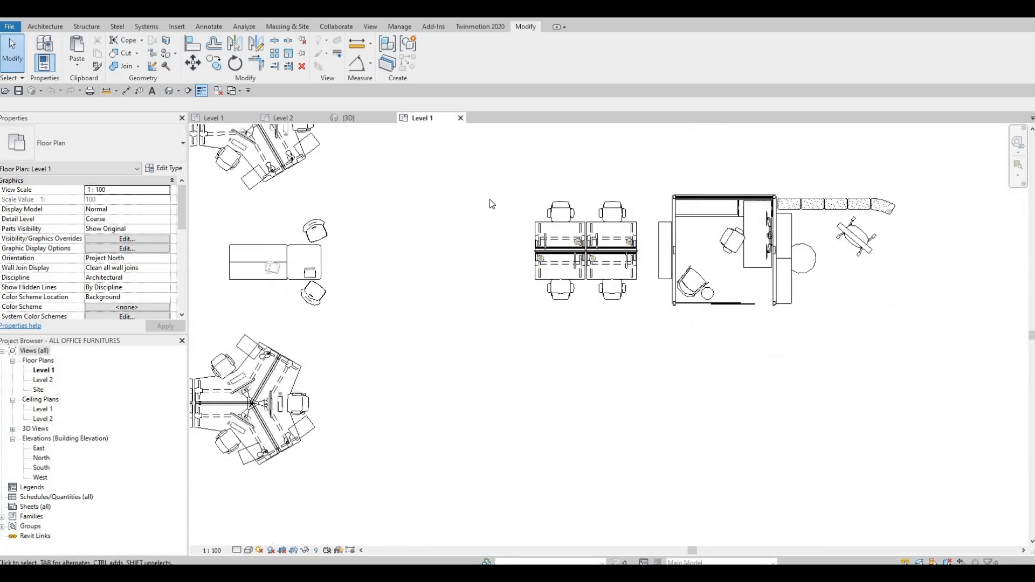
pyautogui.scroll(2, 489, 199)
pyautogui.moveTo(470, 168); pyautogui.dragTo(632, 356)
pyautogui.hotkey('ctrl', 'c')
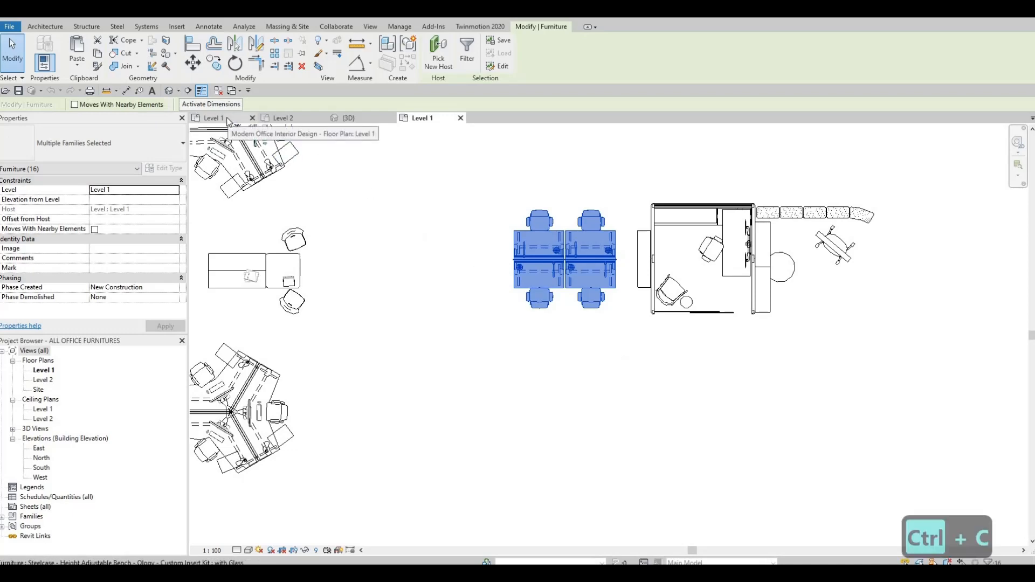
# Paste the bench desk cluster into the HR and Admins room on Level 1
pyautogui.scroll(-3, 577, 315)
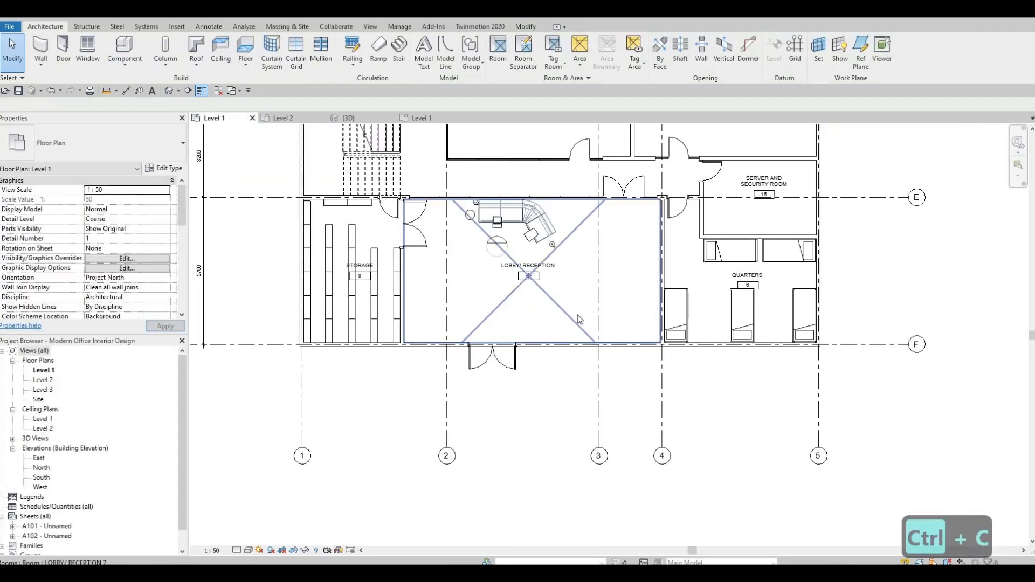
pyautogui.moveTo(728, 148); pyautogui.dragTo(582, 297, button='middle')
pyautogui.scroll(2, 582, 296)
pyautogui.hotkey('ctrl', 'v')
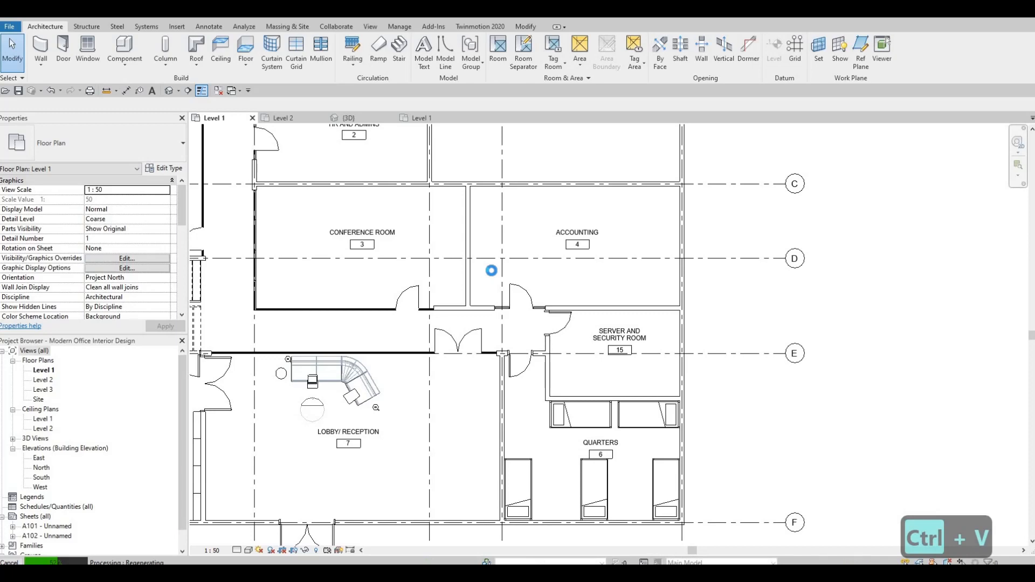
pyautogui.moveTo(491, 274); pyautogui.dragTo(631, 451, button='middle')
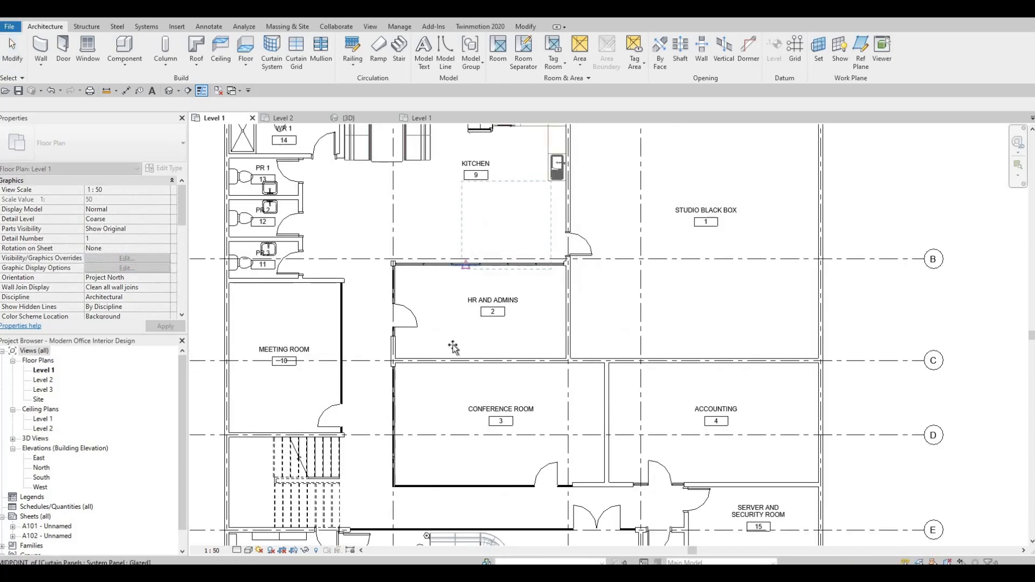
pyautogui.click(535, 319)
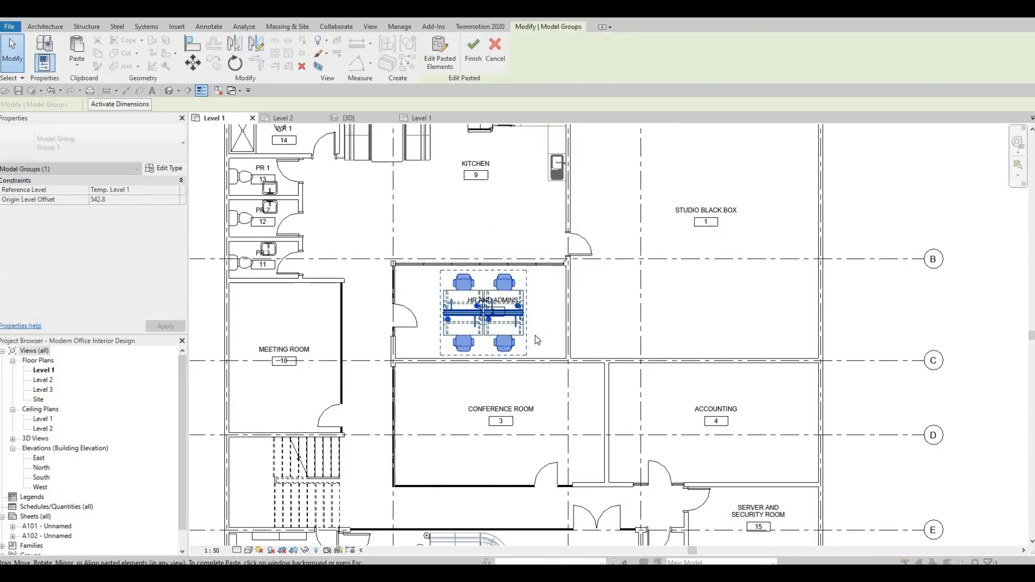
# Nudge the desk cluster to centre it within HR and Admins and finish the paste
pyautogui.scroll(3, 536, 324)
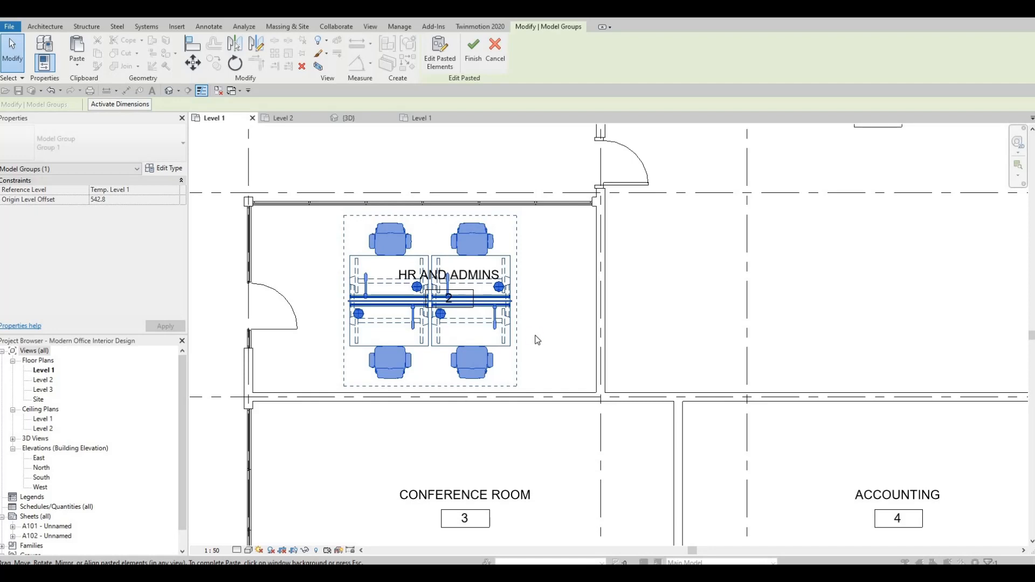
pyautogui.press('Down')
pyautogui.press('Down')
pyautogui.press('Down')
pyautogui.press('Right')
pyautogui.press('Right')
pyautogui.press('Right')
pyautogui.press('Right')
pyautogui.press('Right')
pyautogui.press('Right')
pyautogui.press('Right')
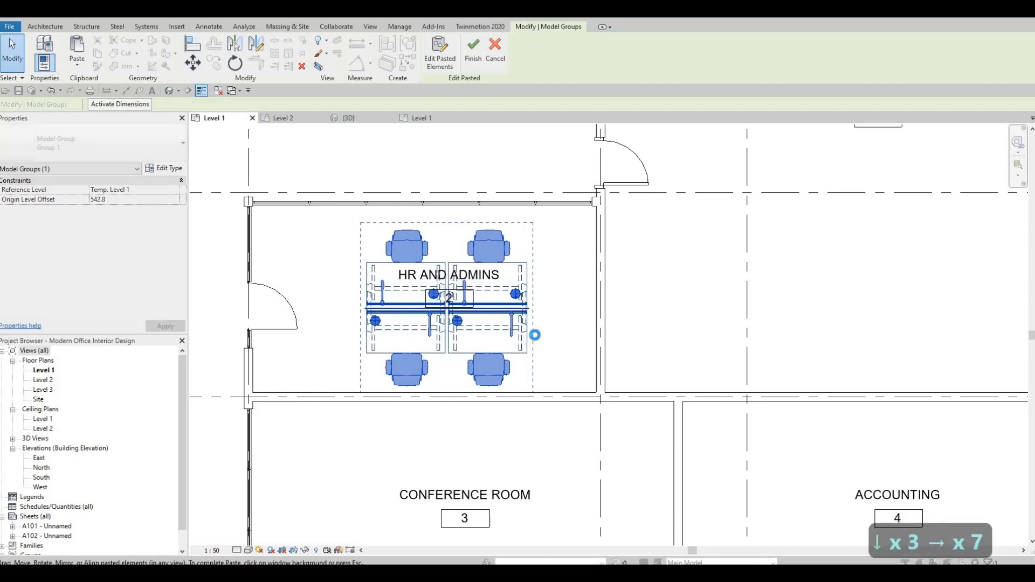
pyautogui.press('Right')
pyautogui.press('Right')
pyautogui.press('Right')
pyautogui.press('Right')
pyautogui.press('Right')
pyautogui.press('Right')
pyautogui.press('Right')
pyautogui.press('Right')
pyautogui.press('Right')
pyautogui.press('Right')
pyautogui.press('Right')
pyautogui.press('Right')
pyautogui.press('Right')
pyautogui.press('Right')
pyautogui.press('Right')
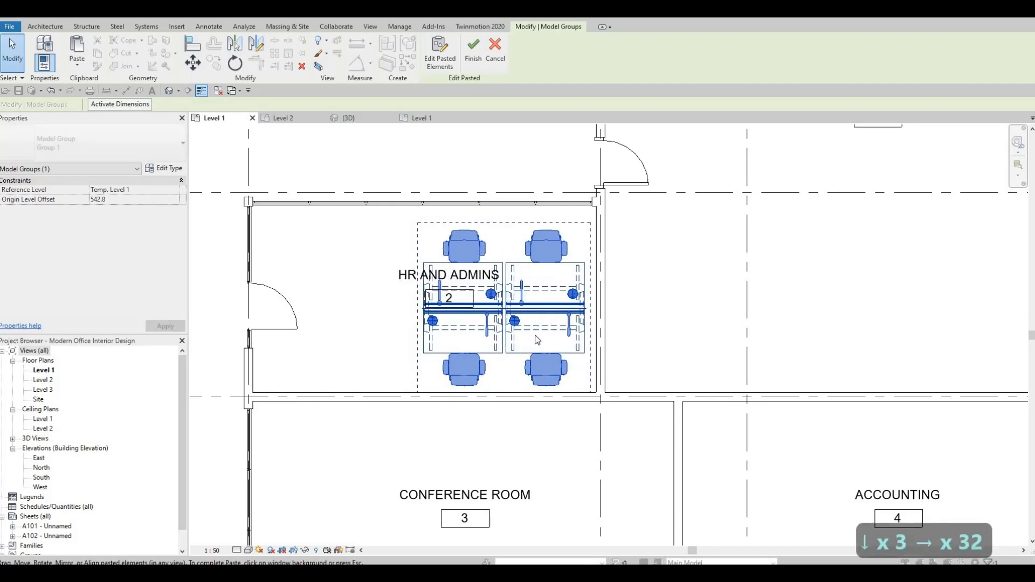
pyautogui.press('Right')
pyautogui.press('Left')
pyautogui.press('Left')
pyautogui.press('Left')
pyautogui.press('Left')
pyautogui.press('Left')
pyautogui.press('Left')
pyautogui.press('Left')
pyautogui.press('Left')
pyautogui.press('Left')
pyautogui.press('Left')
pyautogui.press('Left')
pyautogui.press('Left')
pyautogui.press('Left')
pyautogui.press('Left')
pyautogui.press('Left')
pyautogui.press('Left')
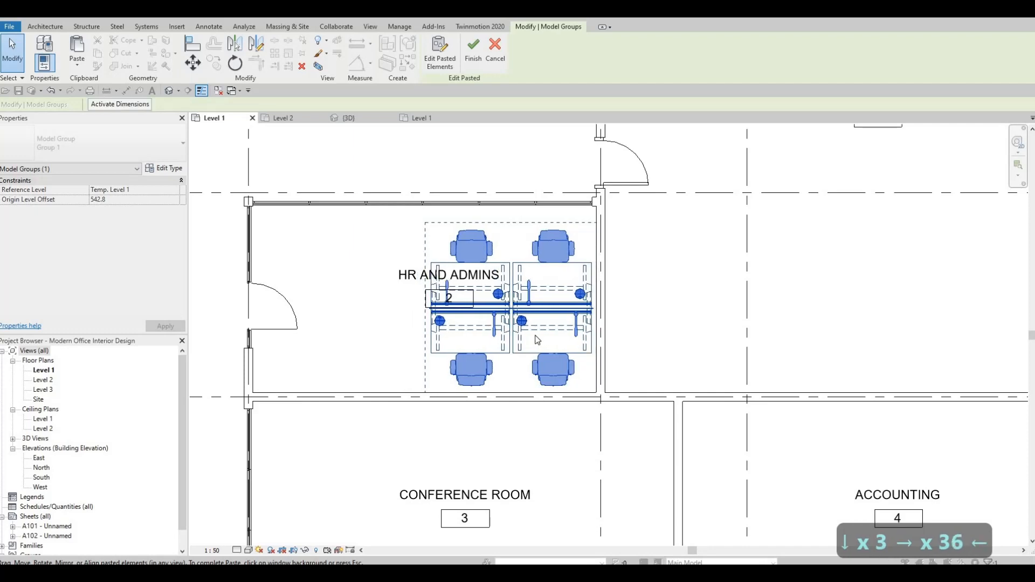
pyautogui.press('Left')
pyautogui.press('Left')
pyautogui.press('Left')
pyautogui.press('Left')
pyautogui.press('Left')
pyautogui.press('Left')
pyautogui.press('Left')
pyautogui.press('Left')
pyautogui.press('Left')
pyautogui.press('Left')
pyautogui.press('Left')
pyautogui.press('Left')
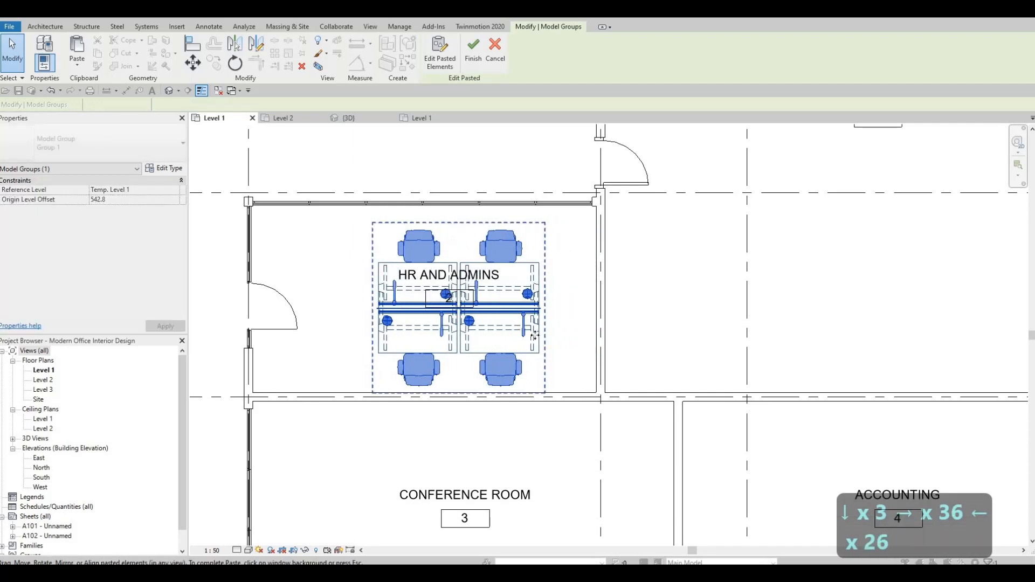
pyautogui.press('Up')
pyautogui.press('Up')
pyautogui.press('Left')
pyautogui.press('Left')
pyautogui.press('Left')
pyautogui.press('Left')
pyautogui.press('Left')
pyautogui.press('Left')
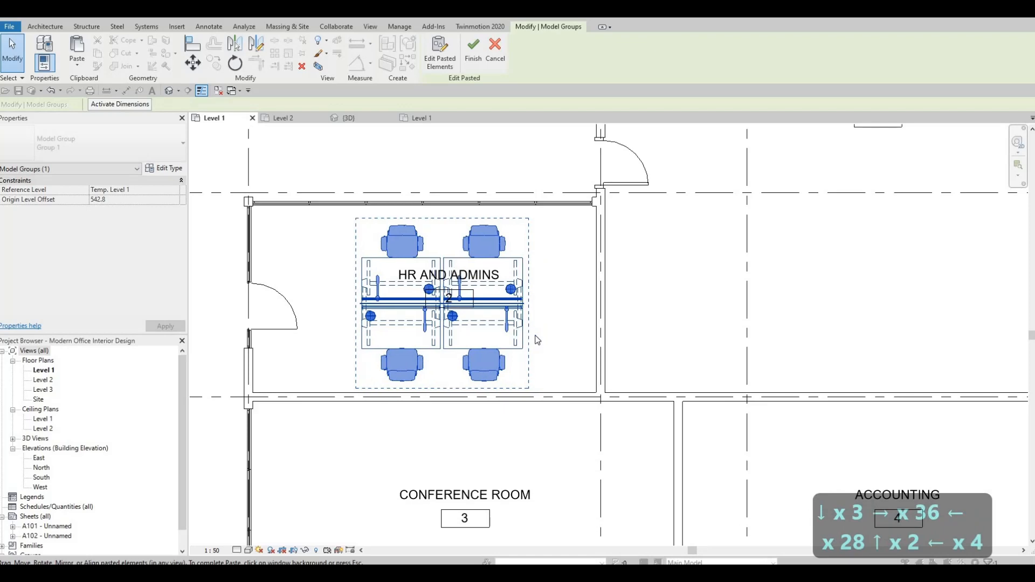
pyautogui.press('Right')
pyautogui.press('Right')
pyautogui.press('Escape')
pyautogui.press('Escape')
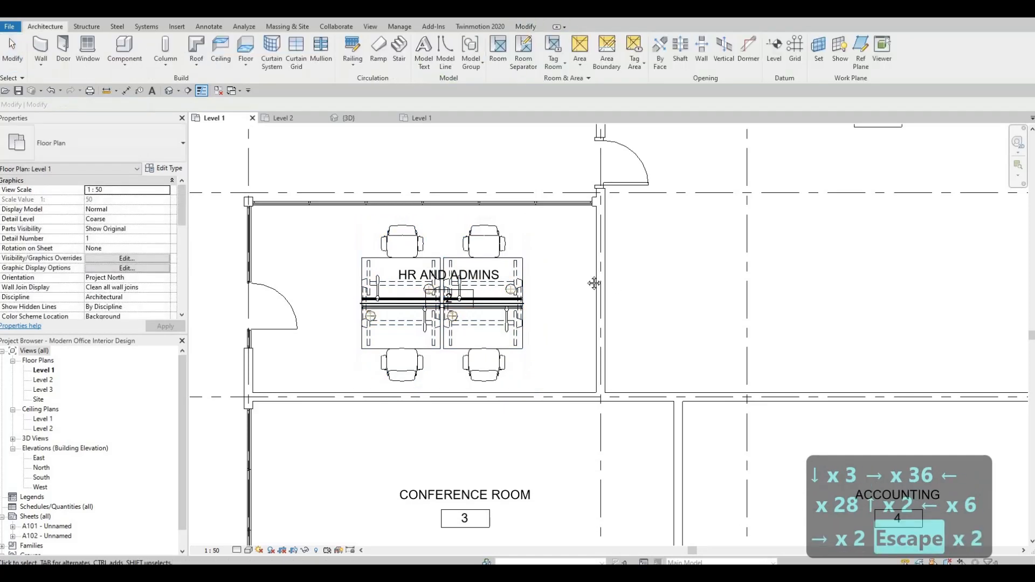
# Copy a shelving unit from the Storage room to the north-east corner of HR and Admins
pyautogui.scroll(-2, 550, 257)
pyautogui.scroll(-4, 268, 431)
pyautogui.scroll(2, 435, 391)
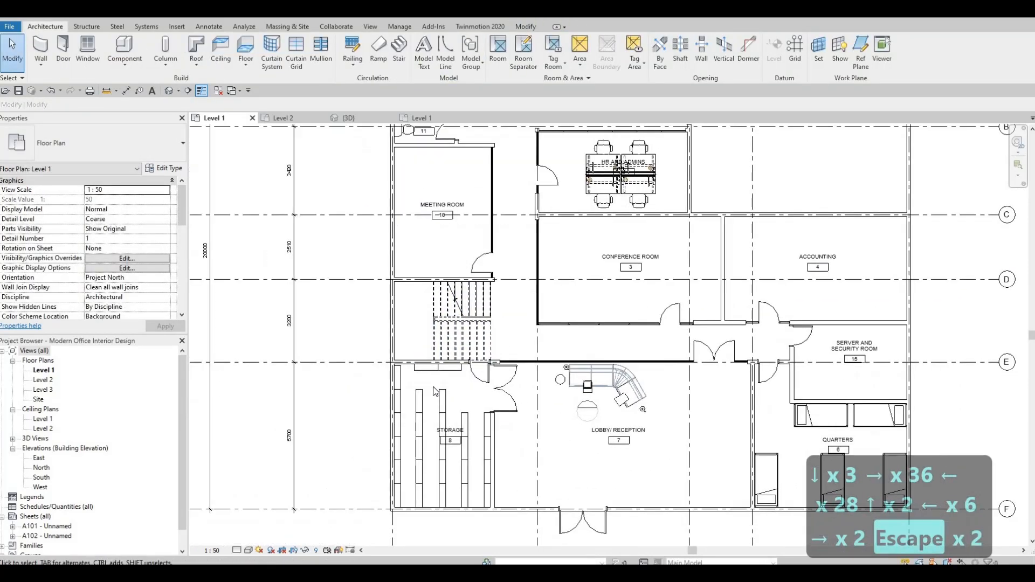
pyautogui.click(443, 400)
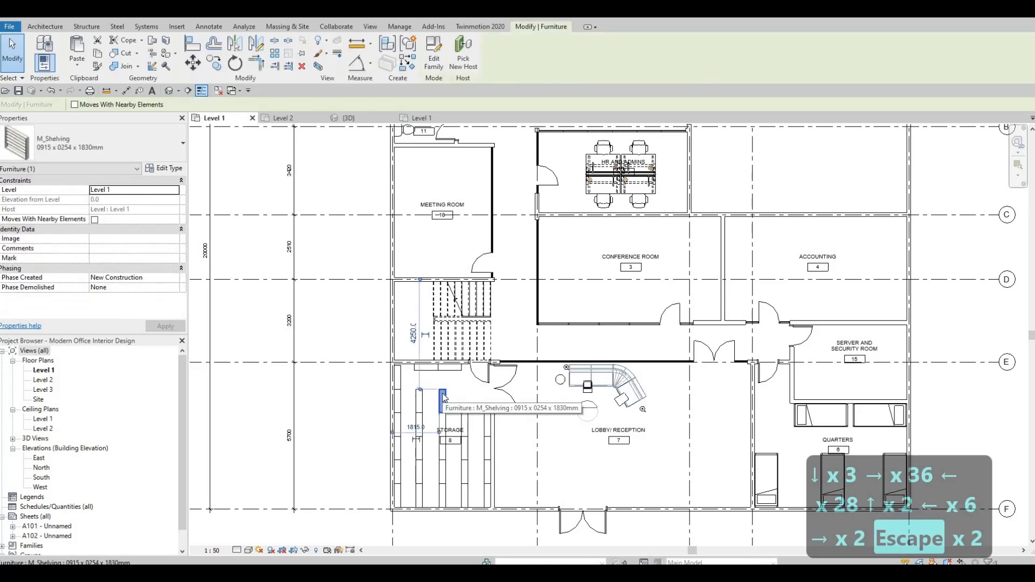
pyautogui.press('c')
pyautogui.press('o')
pyautogui.scroll(2, 443, 391)
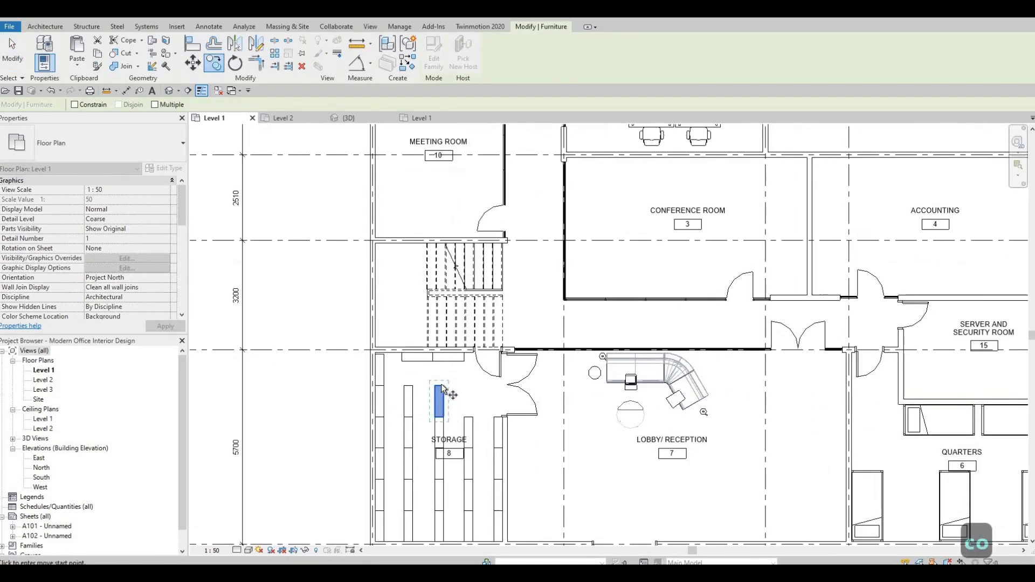
pyautogui.click(443, 385)
pyautogui.scroll(-3, 657, 238)
pyautogui.scroll(6, 653, 191)
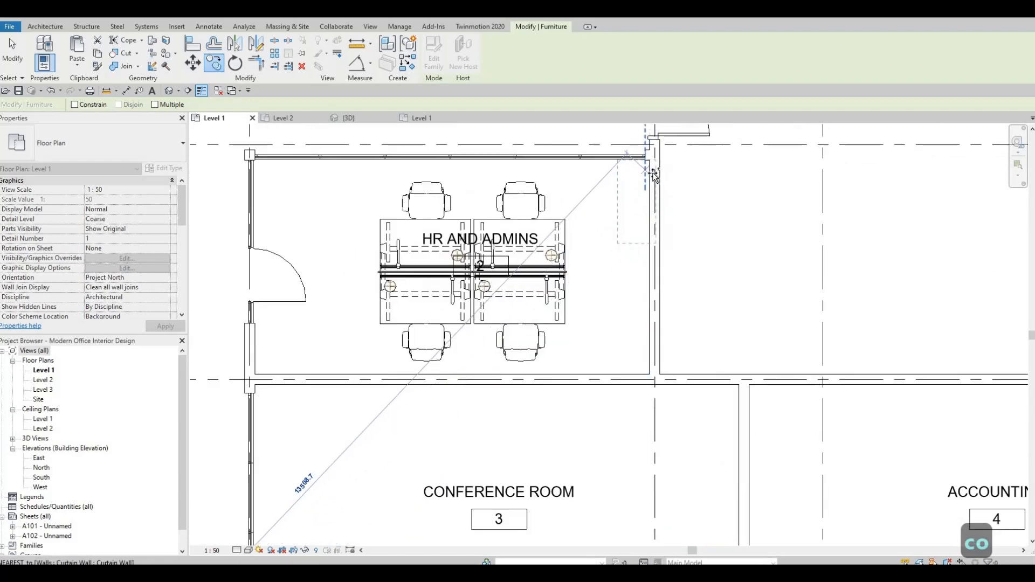
pyautogui.click(649, 193)
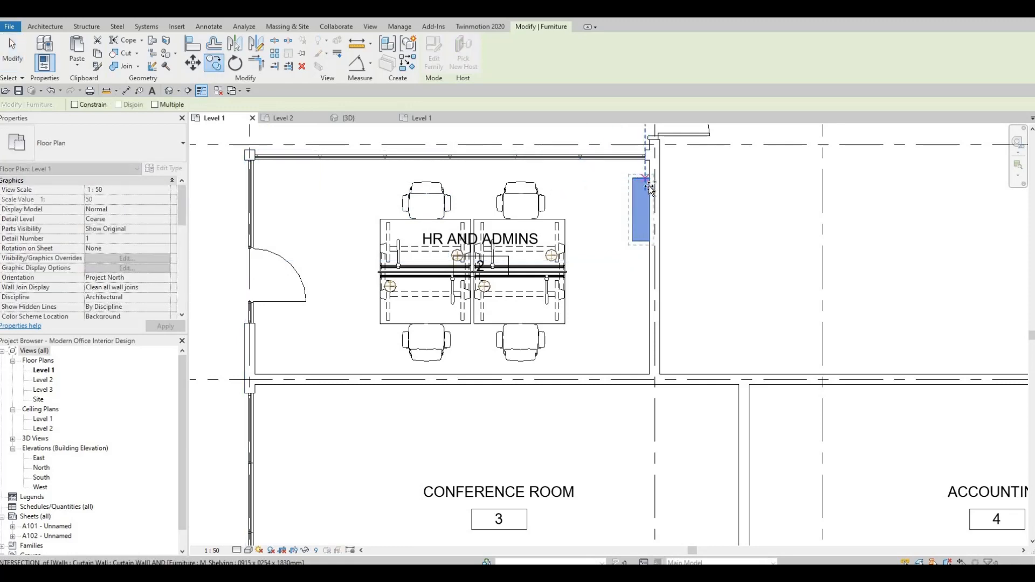
# Place further shelving copies in a row down the east wall of HR and Admins
pyautogui.click(647, 273)
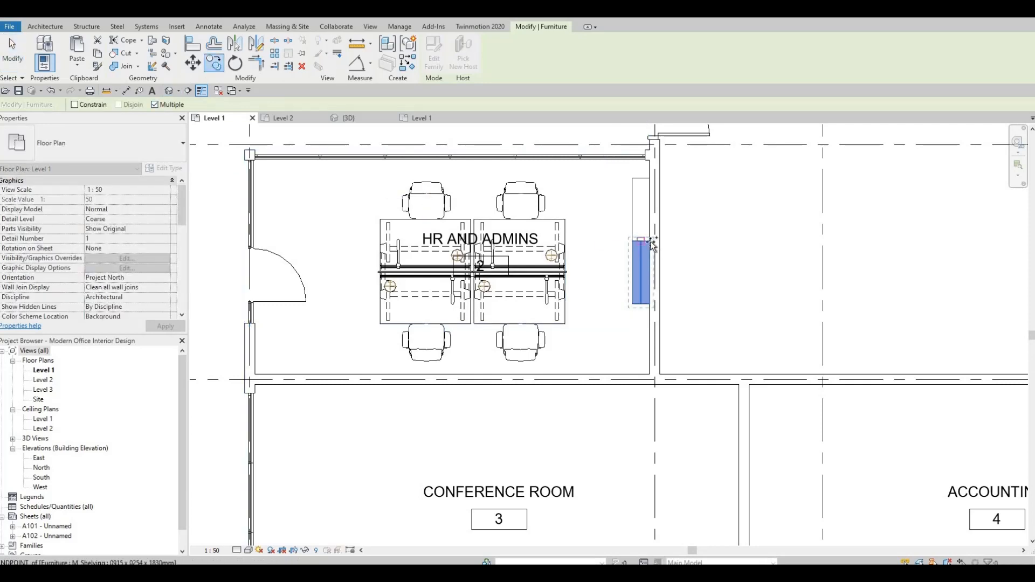
pyautogui.click(650, 301)
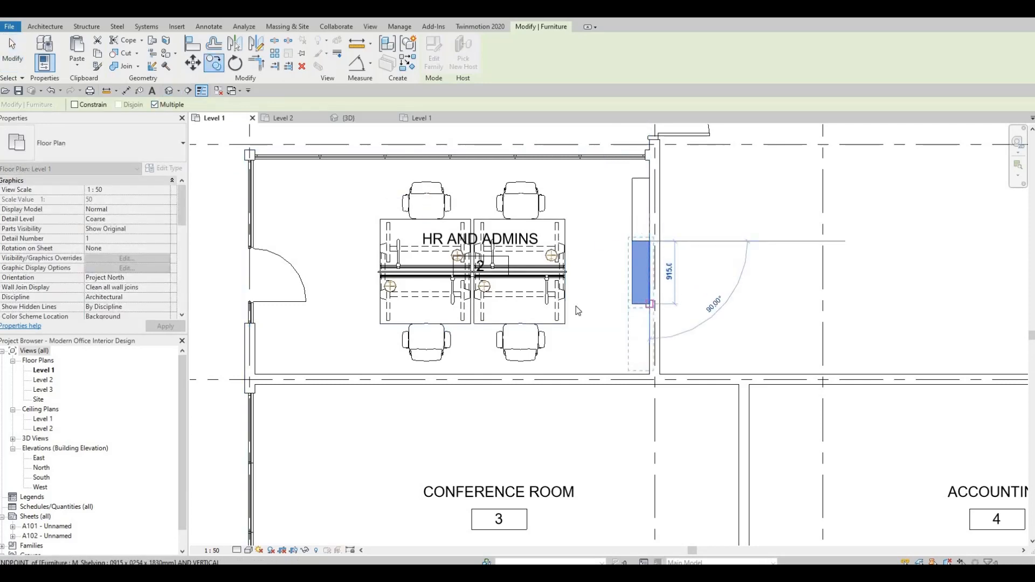
pyautogui.press('Escape')
pyautogui.press('Escape')
pyautogui.scroll(-1, 648, 307)
pyautogui.moveTo(648, 307); pyautogui.dragTo(676, 285, button='middle')
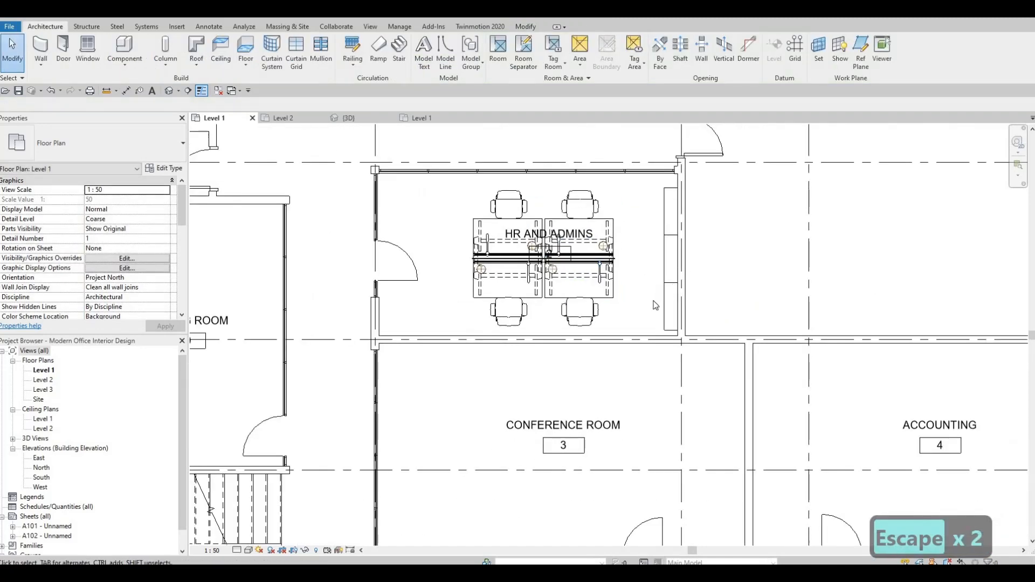
pyautogui.scroll(-5, 655, 305)
pyautogui.press('Escape')
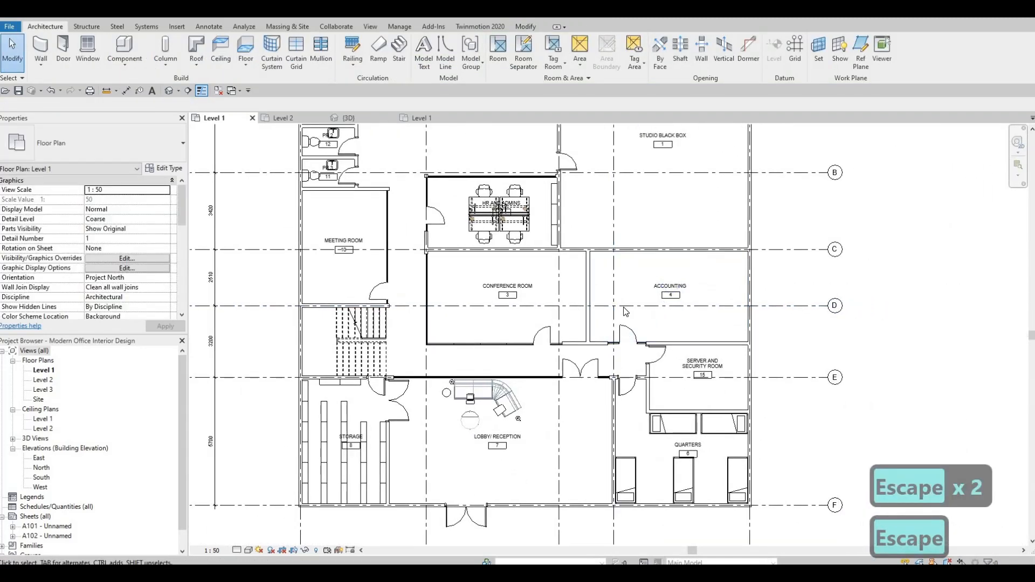
# Copy the three shelving units on the east wall of HR and Admins to the east wall of Accounting
pyautogui.scroll(3, 626, 311)
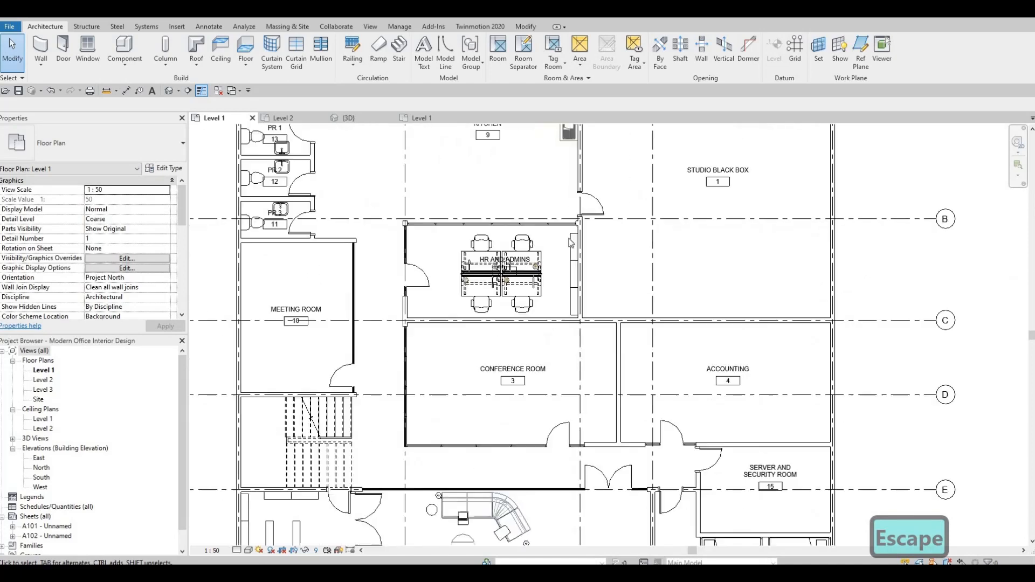
pyautogui.click(581, 281)
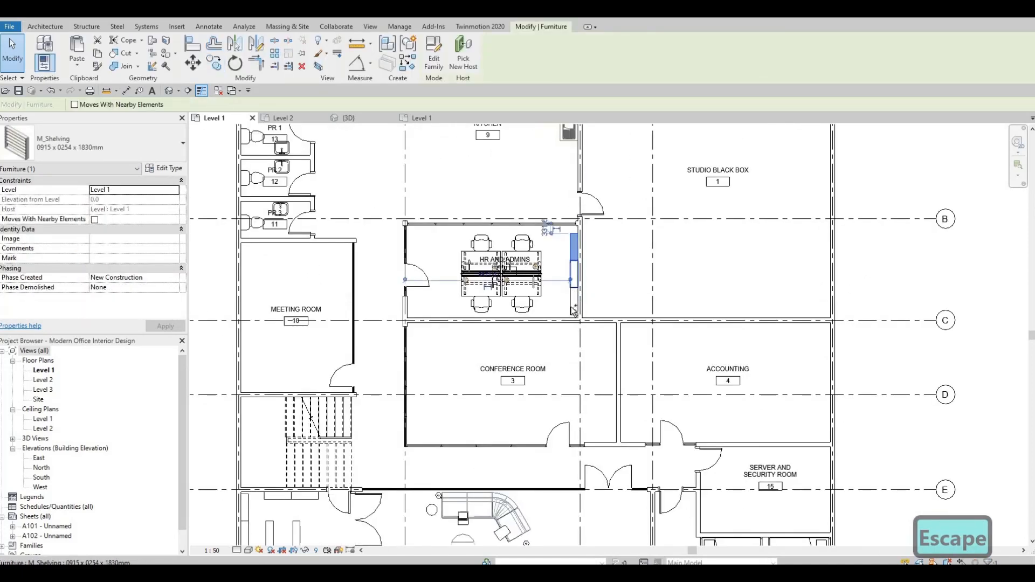
pyautogui.keyDown('ctrl'); pyautogui.click(574, 280); pyautogui.keyUp('ctrl')
pyautogui.keyDown('ctrl'); pyautogui.click(572, 310); pyautogui.keyUp('ctrl')
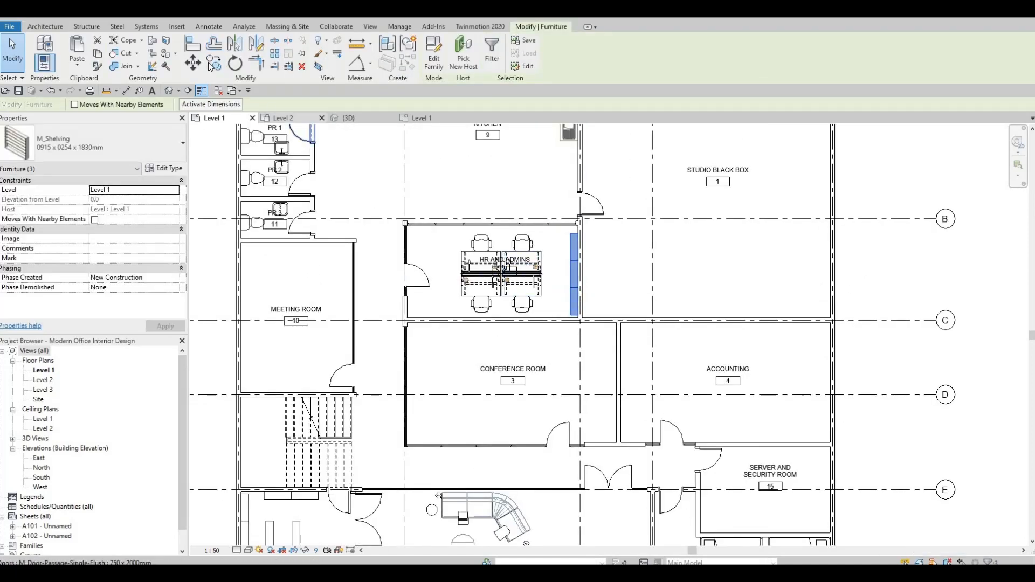
pyautogui.click(579, 234)
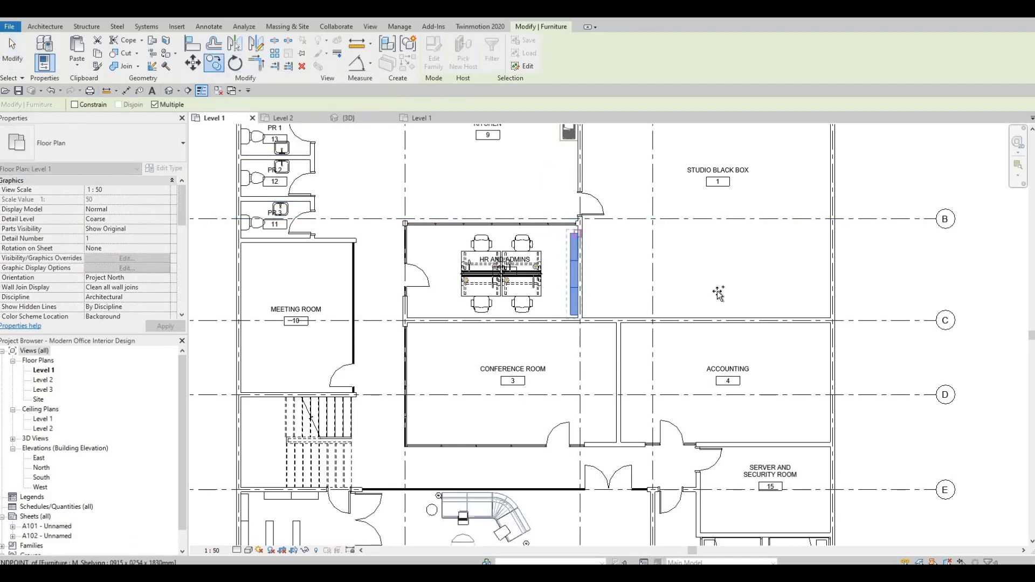
pyautogui.click(830, 342)
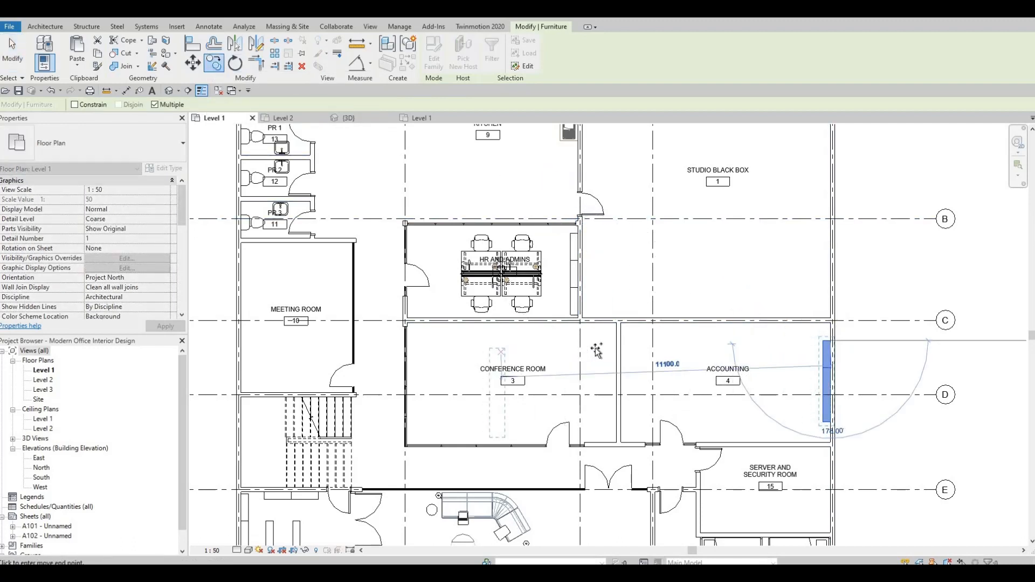
pyautogui.scroll(-3, 494, 338)
pyautogui.press('Escape')
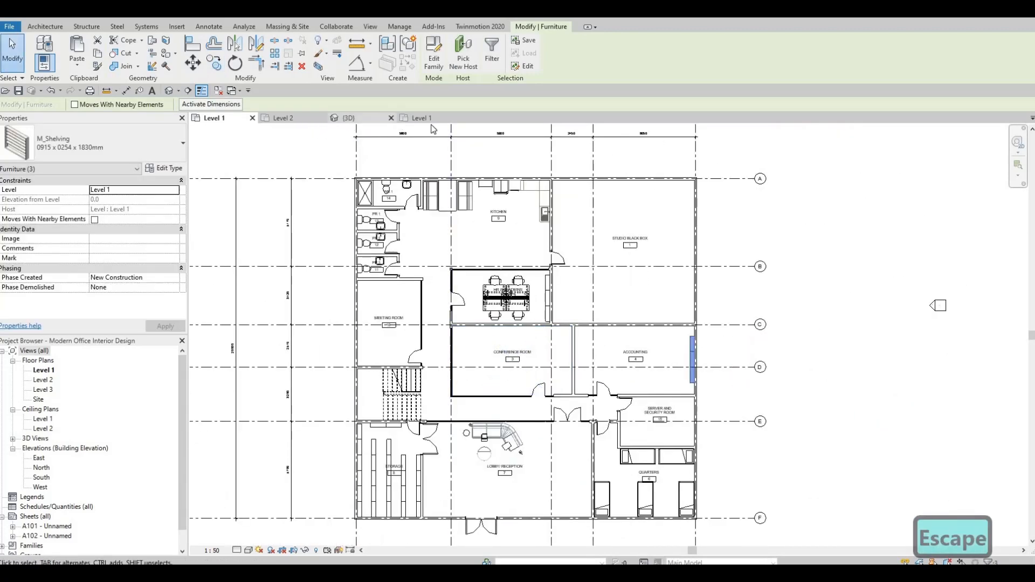
# Switch to the ALL OFFICE FURNITURES Level 1 view and browse its furniture layouts for a conference table set
pyautogui.click(418, 118)
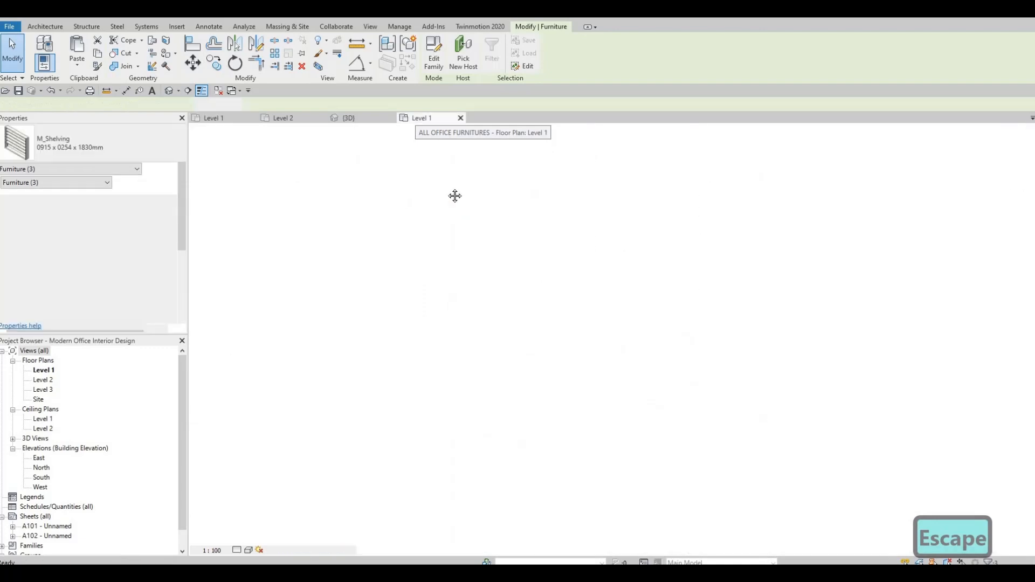
pyautogui.scroll(-6, 447, 196)
pyautogui.moveTo(447, 197); pyautogui.dragTo(612, 183, button='middle')
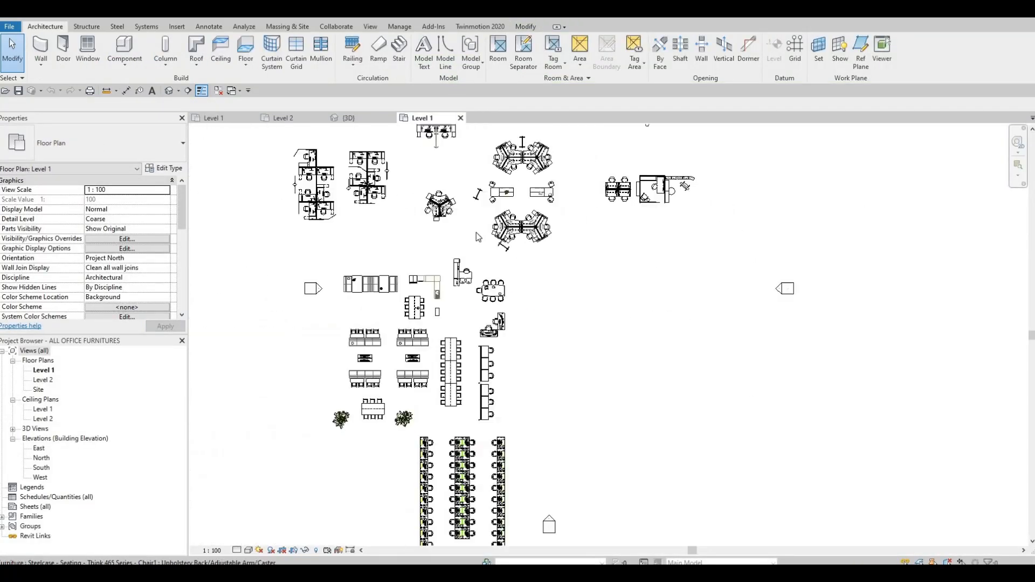
pyautogui.moveTo(477, 232); pyautogui.dragTo(543, 183, button='middle')
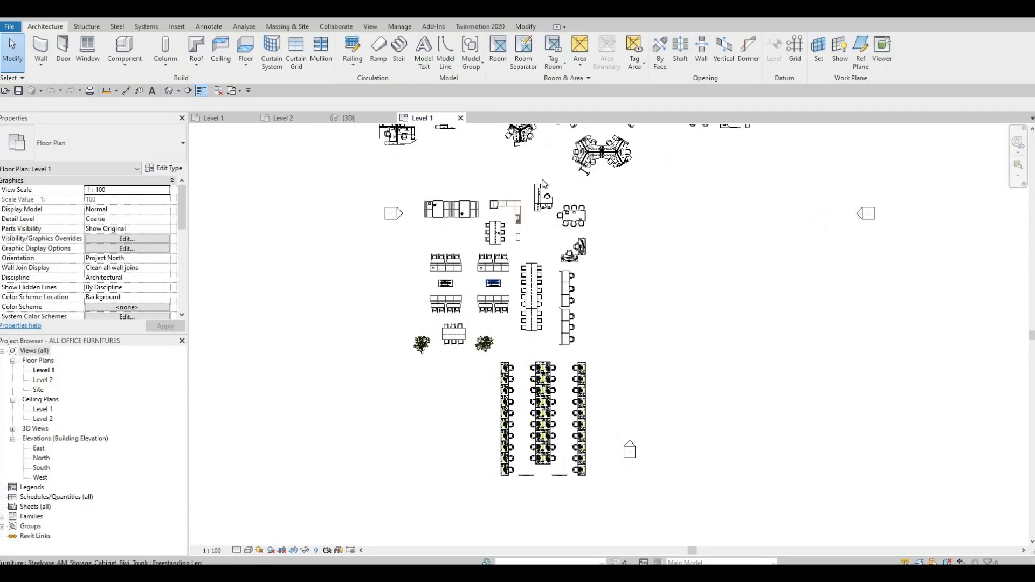
pyautogui.scroll(5, 542, 183)
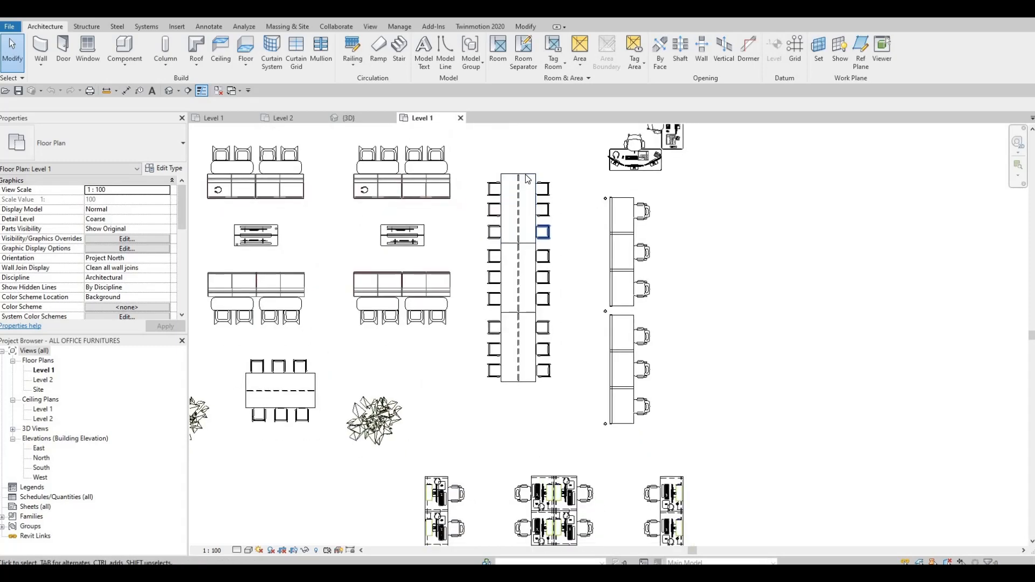
pyautogui.scroll(-2, 528, 179)
pyautogui.scroll(-5, 501, 260)
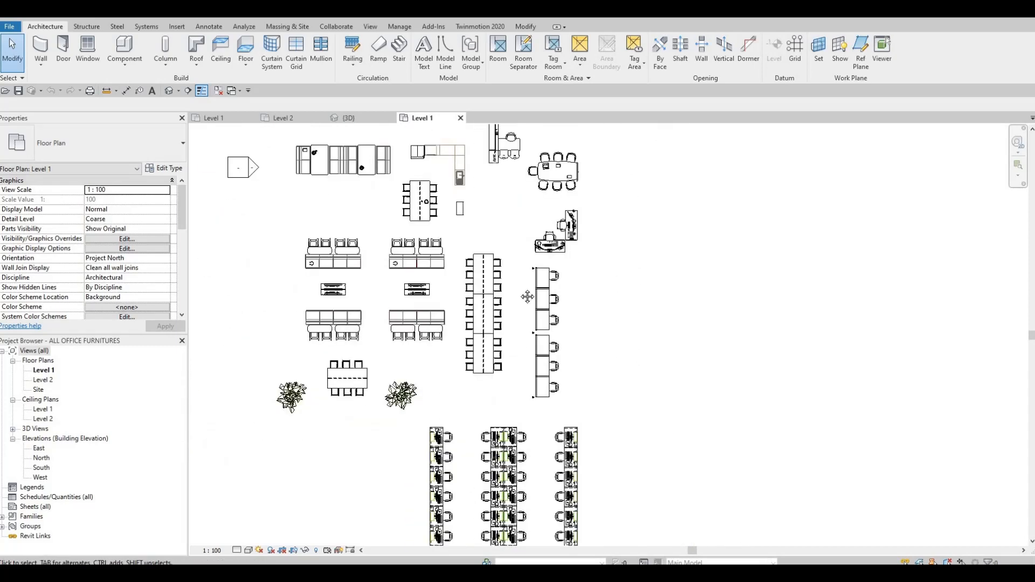
pyautogui.moveTo(607, 238); pyautogui.dragTo(522, 413, button='middle')
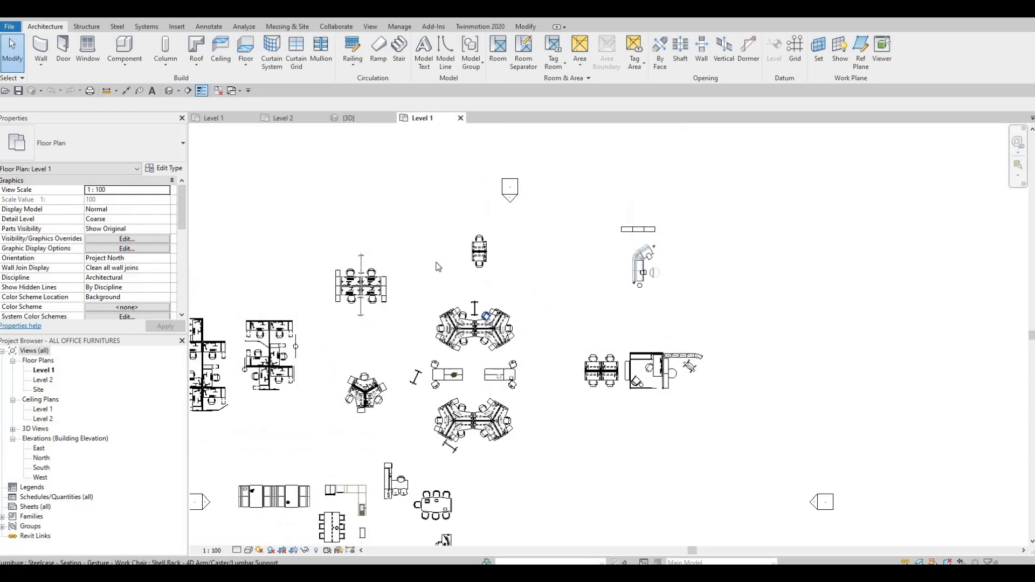
pyautogui.moveTo(499, 335); pyautogui.dragTo(568, 198, button='middle')
pyautogui.scroll(-1, 568, 198)
pyautogui.scroll(8, 492, 327)
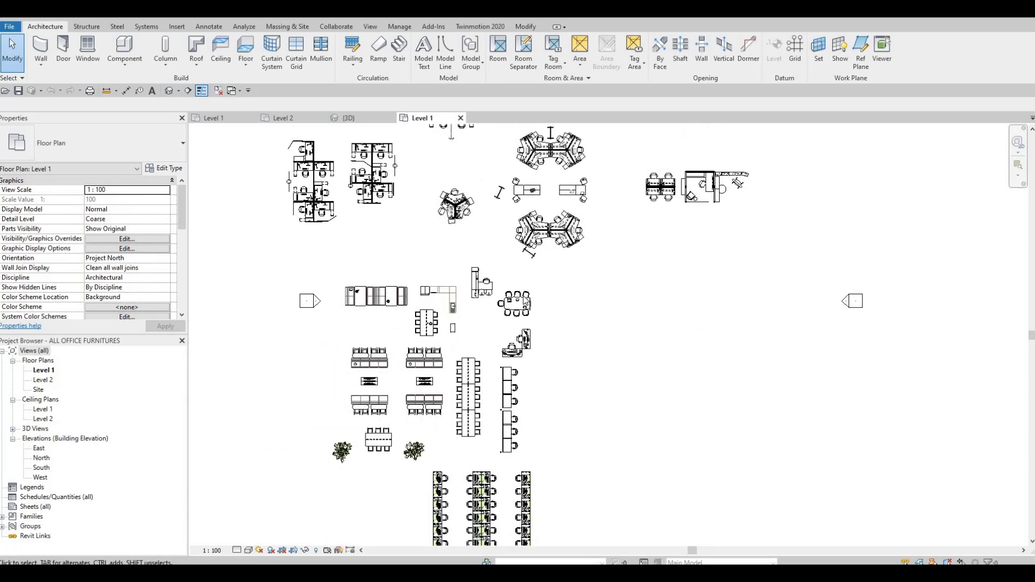
pyautogui.scroll(3, 465, 270)
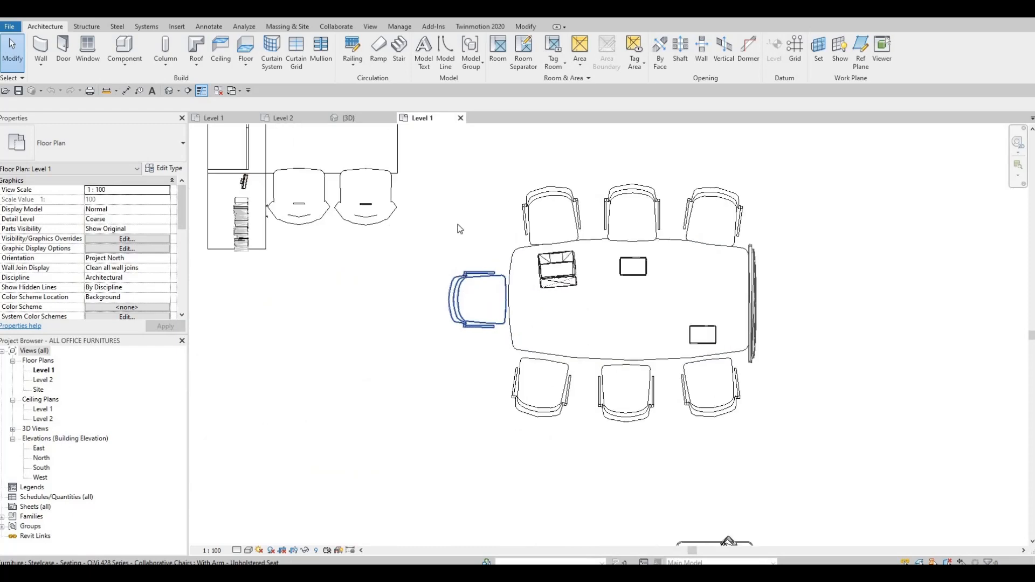
pyautogui.scroll(-3, 458, 226)
# Delete the element at the east end of the boat-shaped conference table in the furniture file
pyautogui.moveTo(442, 168); pyautogui.dragTo(669, 386)
pyautogui.press('Escape')
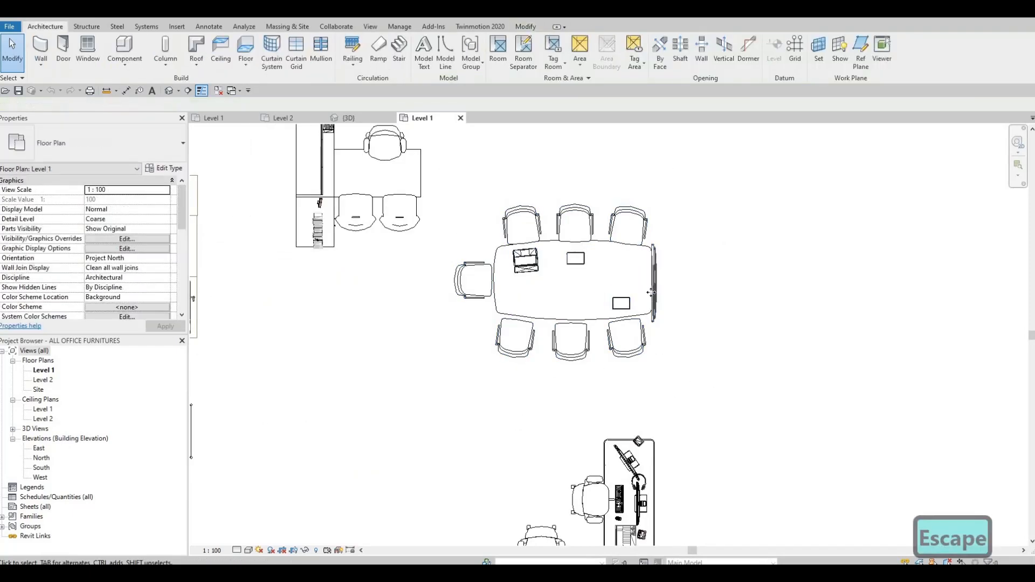
pyautogui.click(653, 297)
pyautogui.press('Delete')
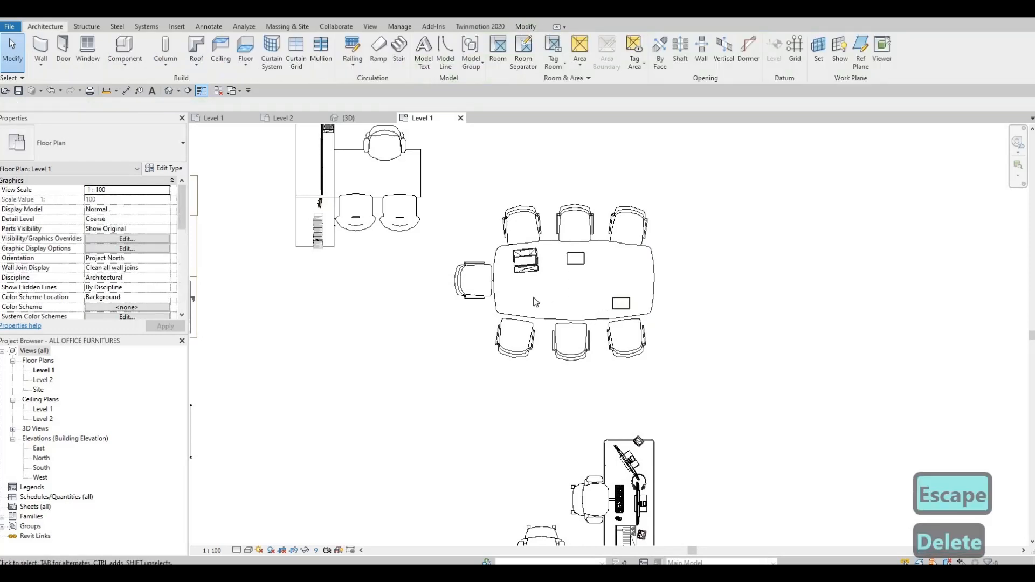
# Copy the conference table with its chairs and paste it into the Preview Room on Level 2
pyautogui.moveTo(435, 175); pyautogui.dragTo(687, 397)
pyautogui.hotkey('ctrl', 'c')
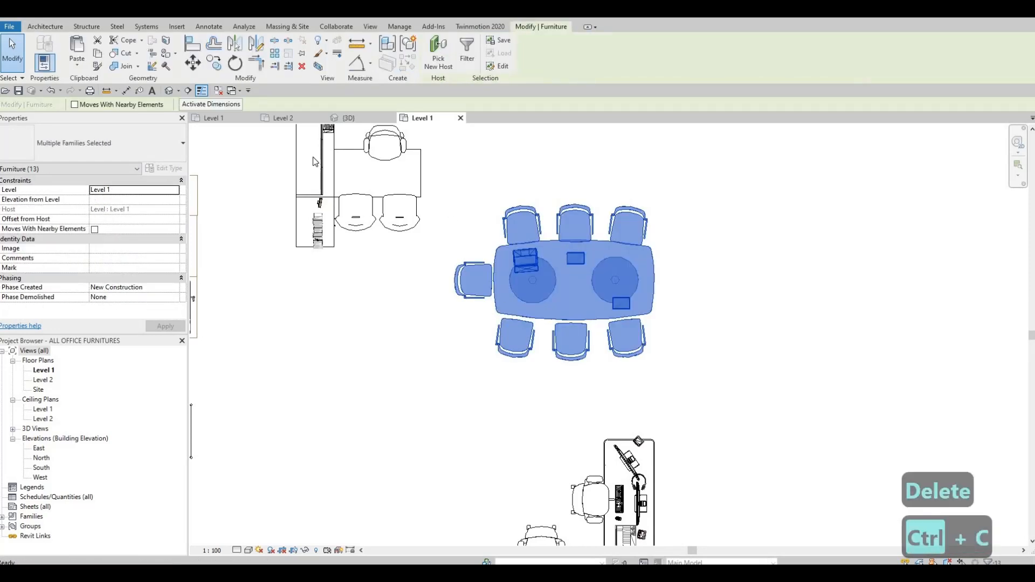
pyautogui.click(285, 119)
pyautogui.press('Escape')
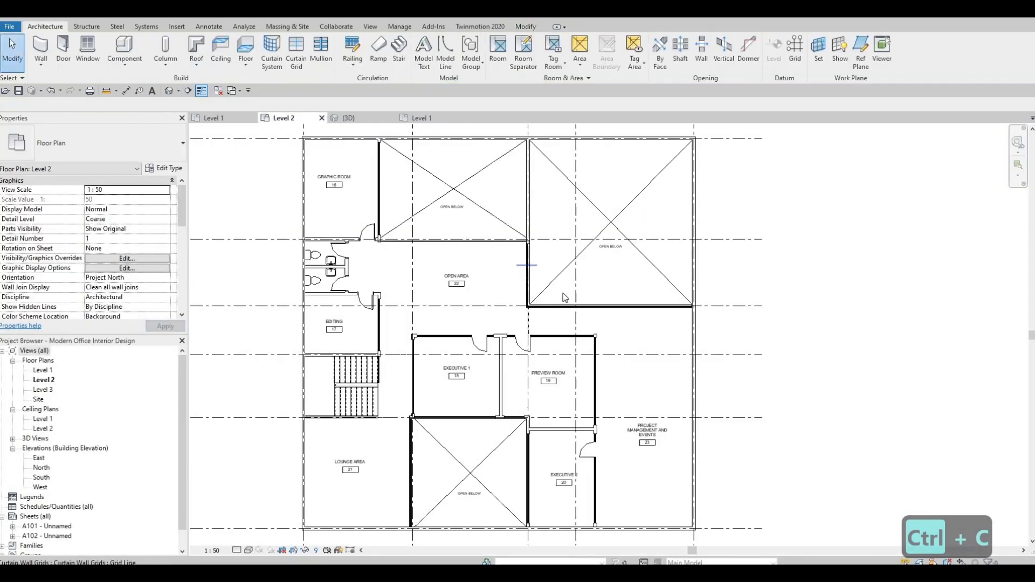
pyautogui.scroll(5, 487, 345)
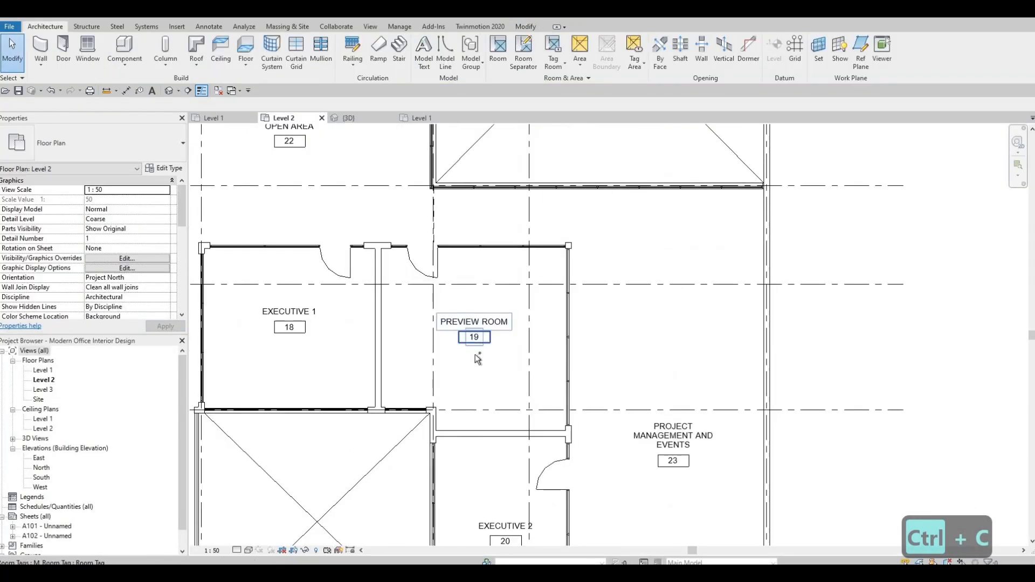
pyautogui.hotkey('ctrl', 'v')
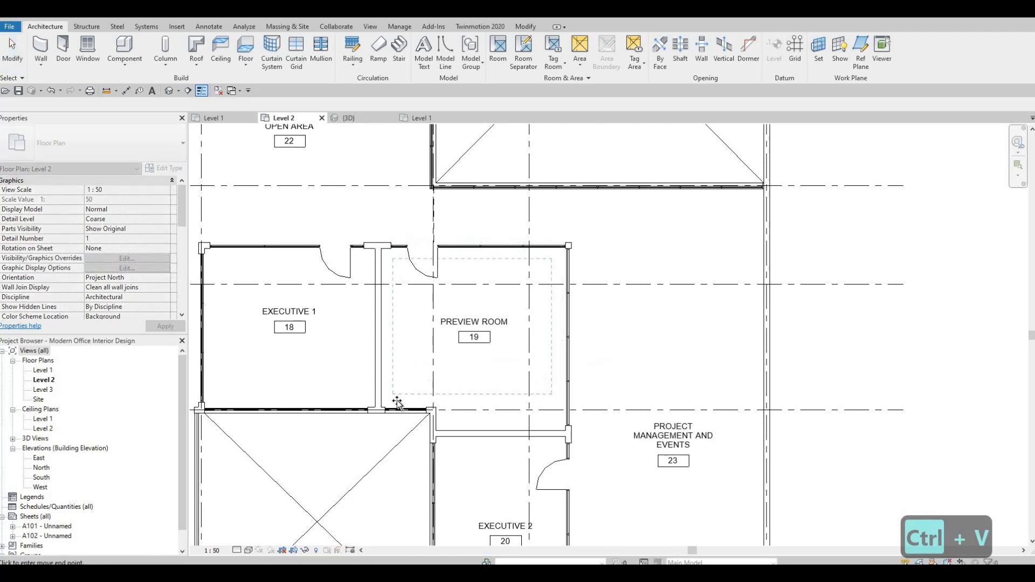
pyautogui.click(456, 380)
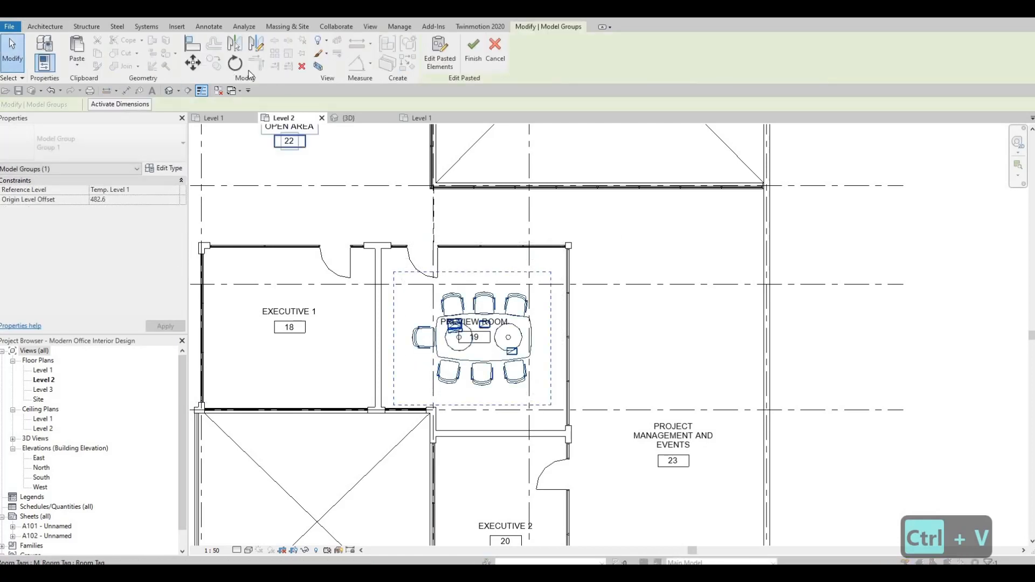
pyautogui.click(480, 209)
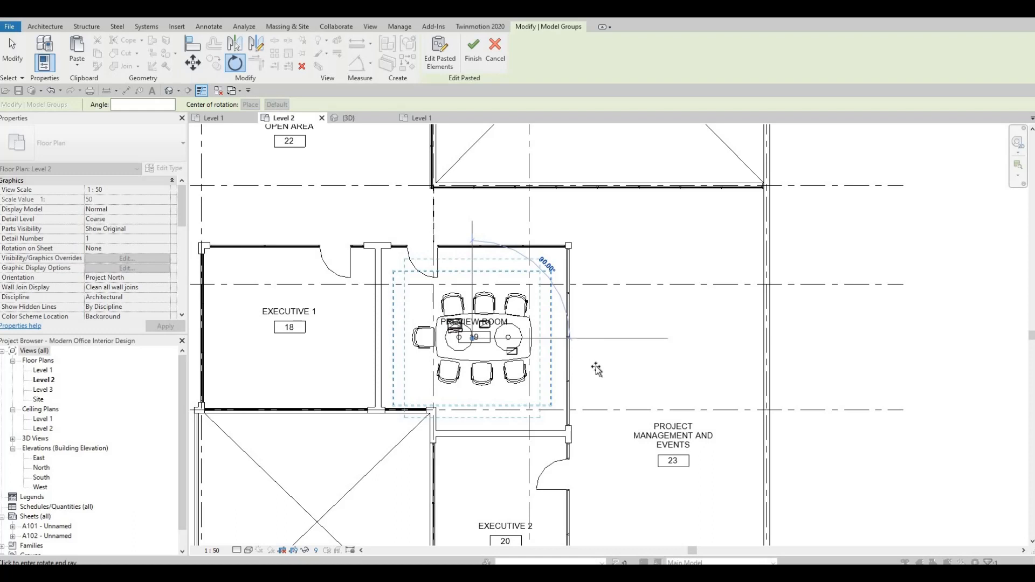
pyautogui.click(607, 338)
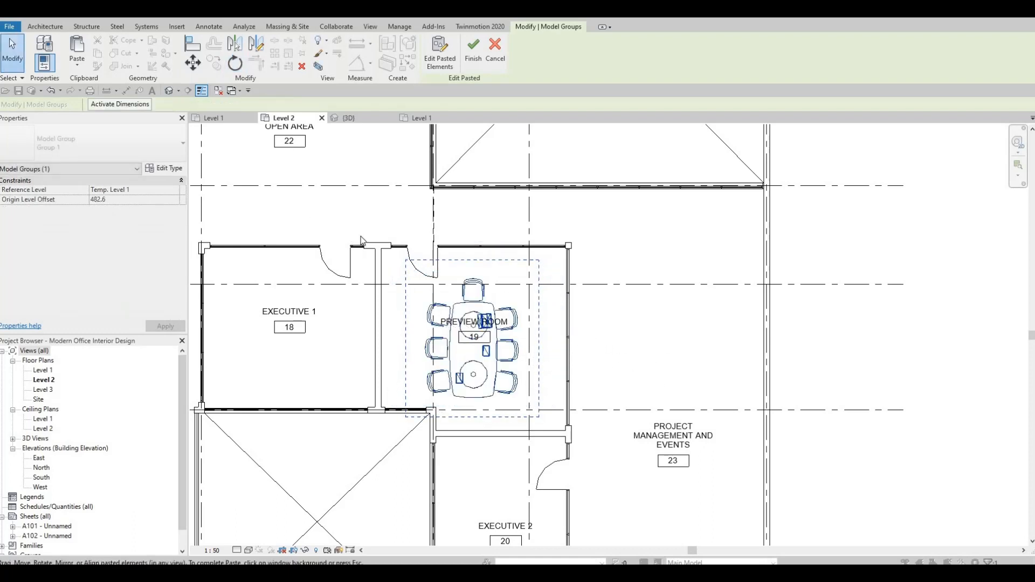
pyautogui.hotkey('ctrl', 'z')
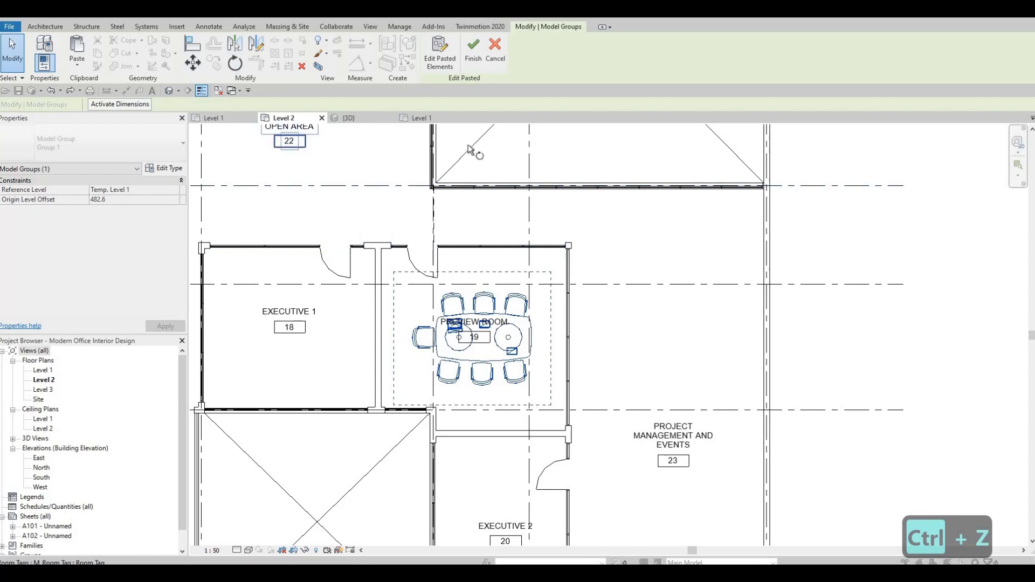
# Rotate the pasted conference table set 180 degrees in the Preview Room
pyautogui.press('r')
pyautogui.press('o')
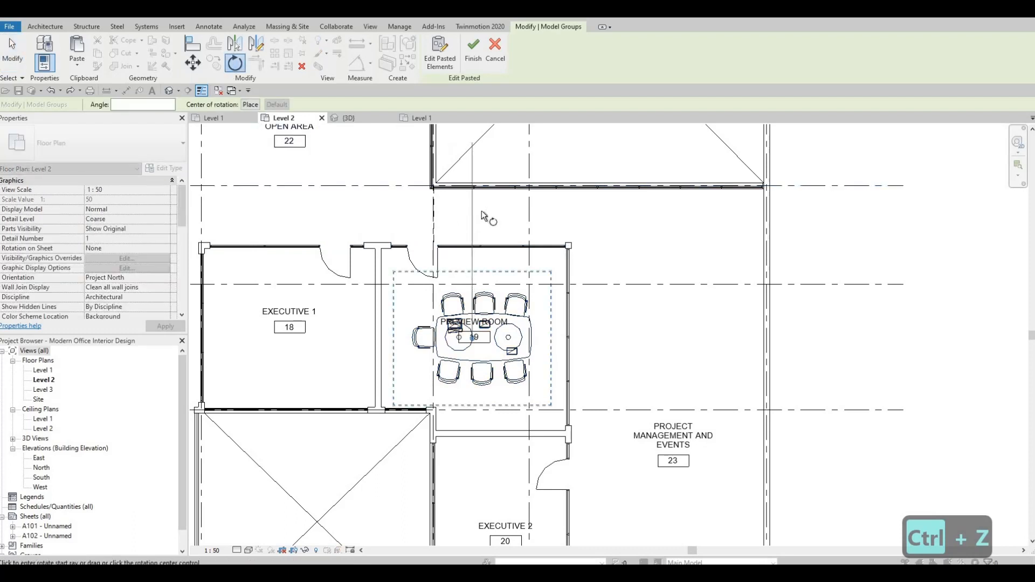
pyautogui.scroll(1, 480, 210)
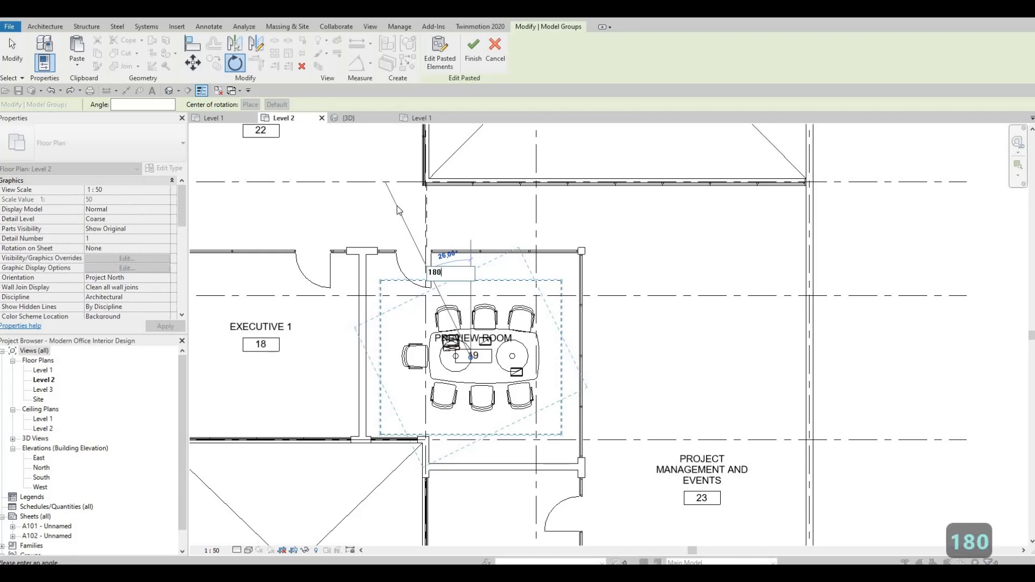
pyautogui.write('180')
pyautogui.press('Return')
# Nudge the conference table set to centre it within the Preview Room and finish the paste
pyautogui.press('Left')
pyautogui.press('Left')
pyautogui.press('Left')
pyautogui.press('Left')
pyautogui.press('Left')
pyautogui.press('Left')
pyautogui.press('Left')
pyautogui.press('Left')
pyautogui.press('Left')
pyautogui.press('Left')
pyautogui.press('Left')
pyautogui.press('Left')
pyautogui.press('Left')
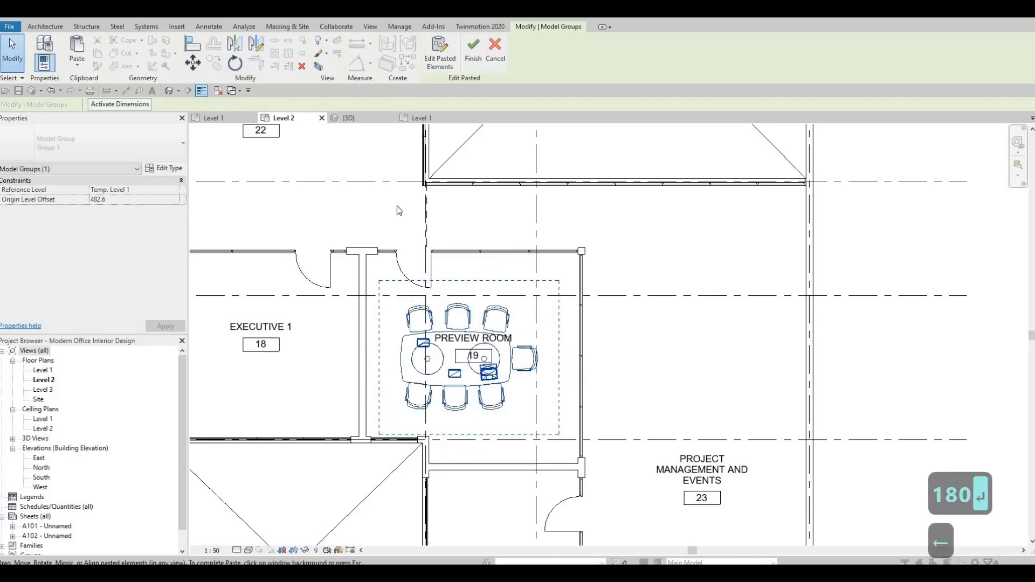
pyautogui.press('Down')
pyautogui.press('Down')
pyautogui.press('Down')
pyautogui.press('Down')
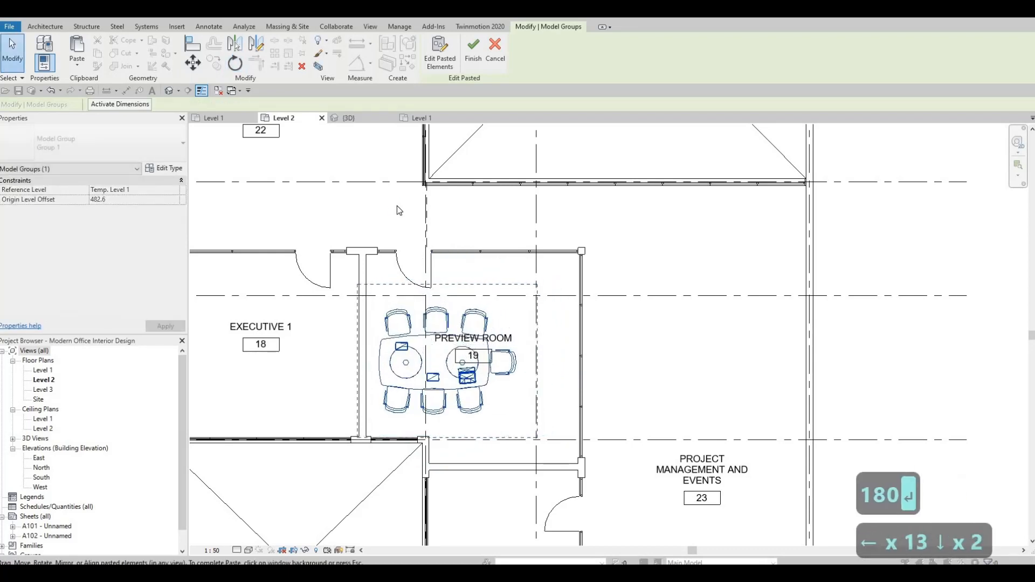
pyautogui.press('Right')
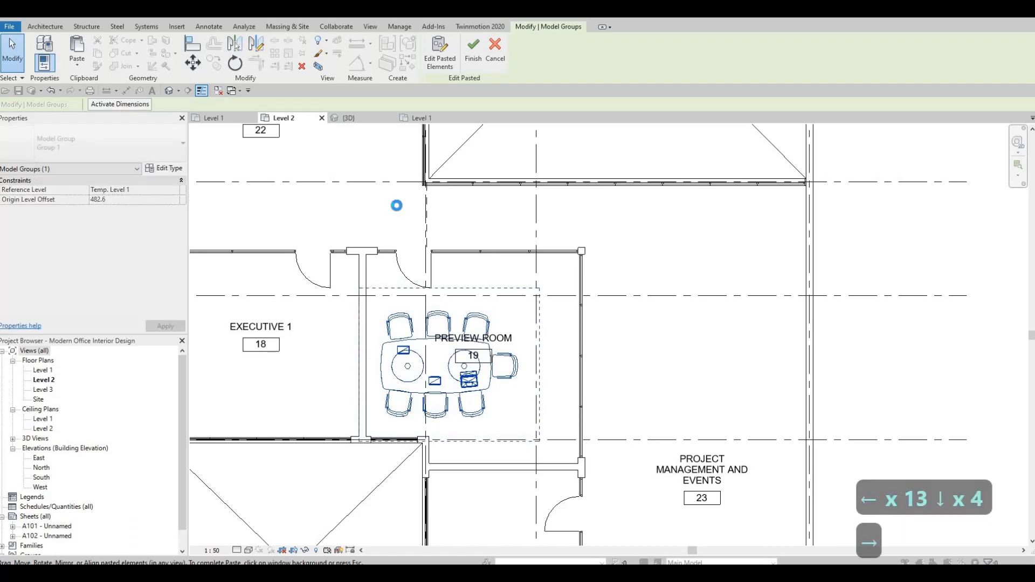
pyautogui.press('Left')
pyautogui.press('Left')
pyautogui.press('Up')
pyautogui.press('Up')
pyautogui.press('Left')
pyautogui.press('Left')
pyautogui.press('Left')
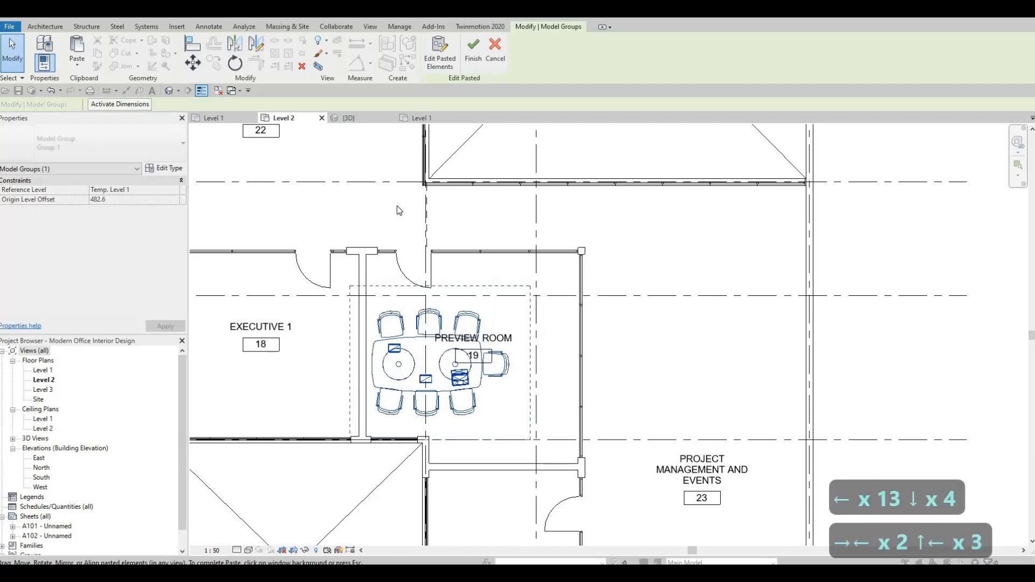
pyautogui.press('Right')
pyautogui.press('Right')
pyautogui.press('Right')
pyautogui.press('Right')
pyautogui.press('Right')
pyautogui.press('Right')
pyautogui.press('Right')
pyautogui.press('Right')
pyautogui.press('Right')
pyautogui.press('Right')
pyautogui.press('Right')
pyautogui.press('Right')
pyautogui.press('Right')
pyautogui.press('Right')
pyautogui.press('Right')
pyautogui.press('Right')
pyautogui.press('Right')
pyautogui.press('Right')
pyautogui.press('Right')
pyautogui.press('Right')
pyautogui.press('Right')
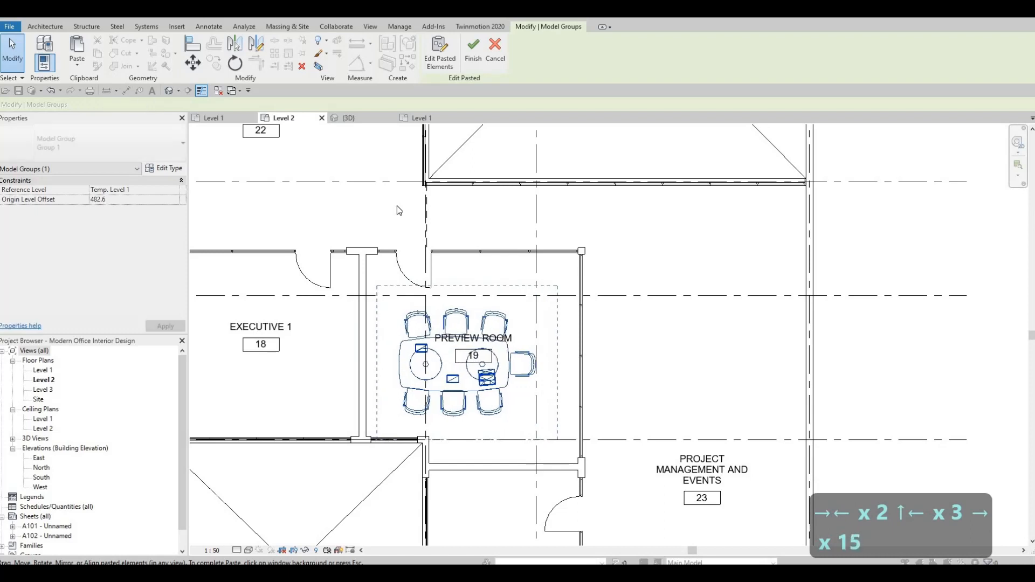
pyautogui.press('Right')
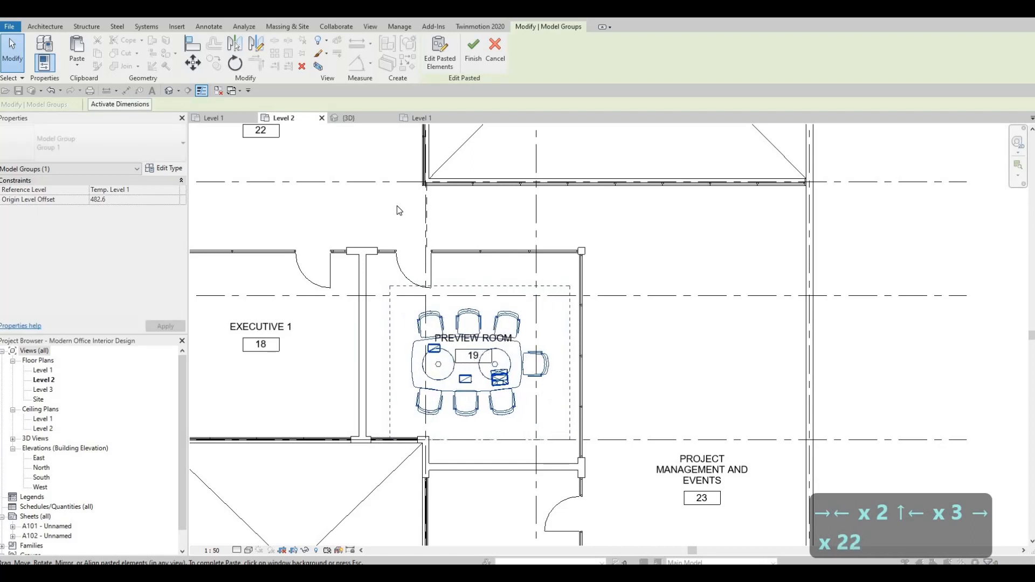
pyautogui.press('Down')
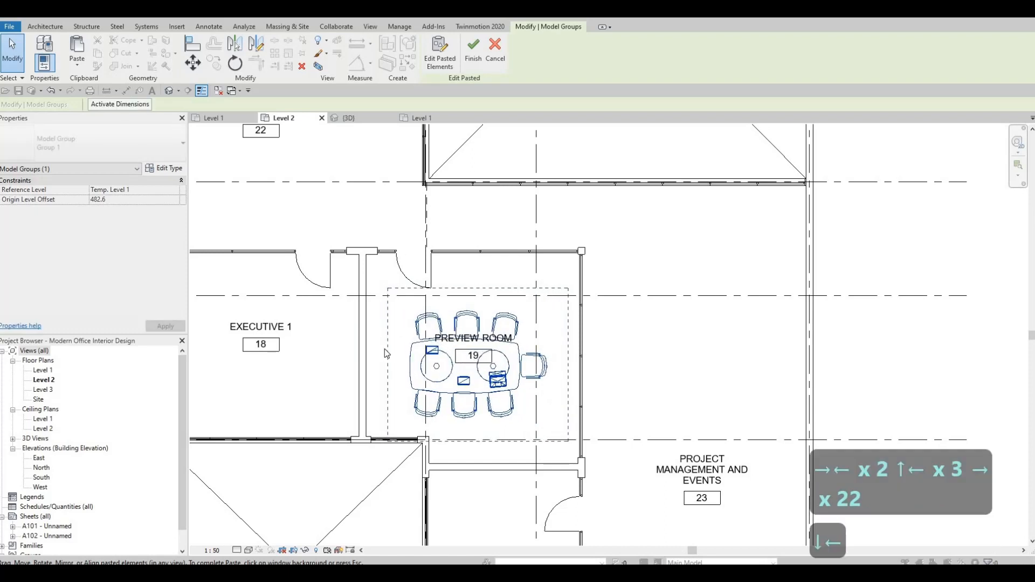
pyautogui.press('Escape')
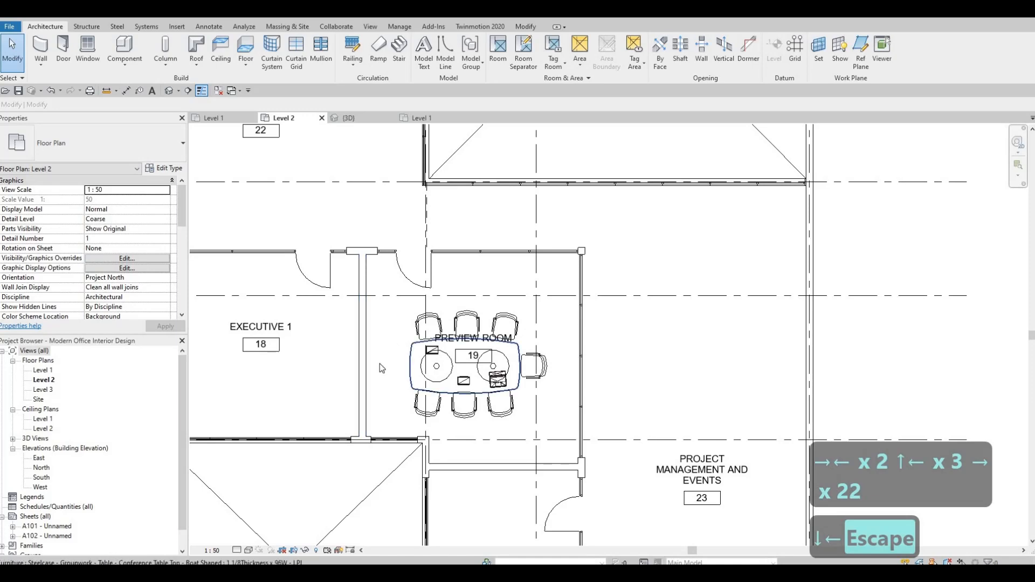
pyautogui.scroll(-3, 394, 343)
pyautogui.scroll(-2, 429, 289)
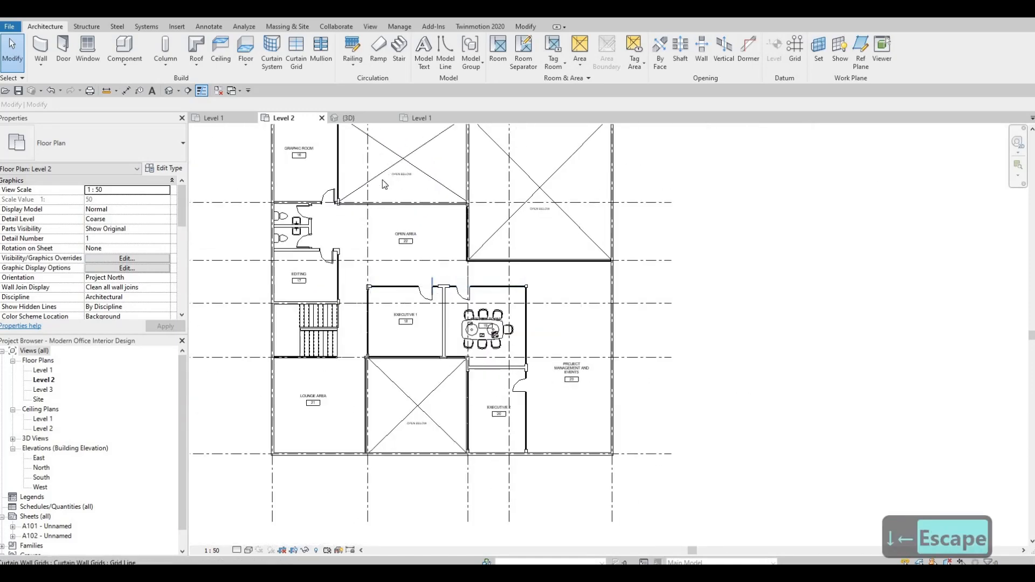
# Copy the desk workstation with its chairs from the furniture file and paste it into Executive 1 on Level 2
pyautogui.scroll(1, 436, 311)
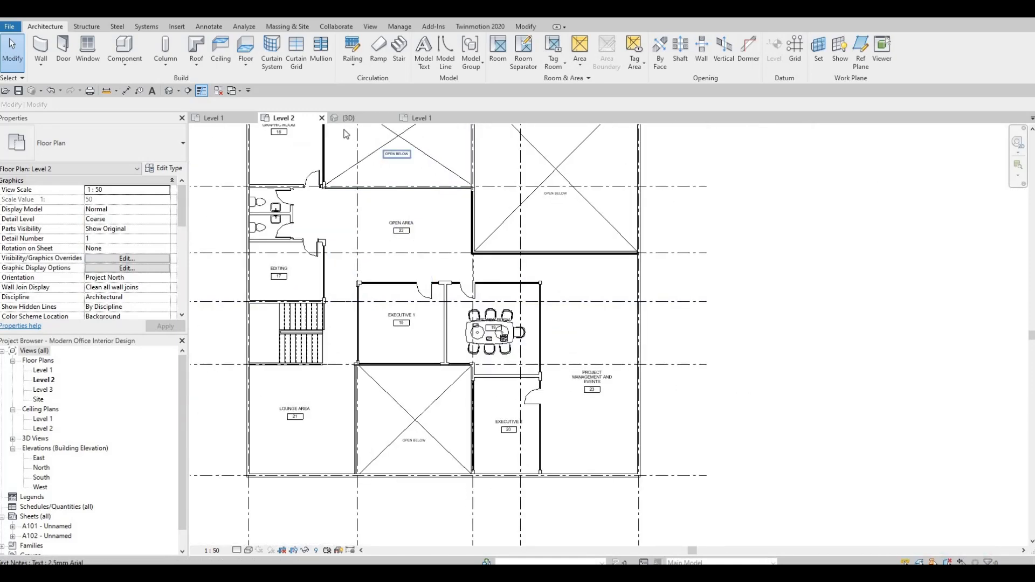
pyautogui.click(419, 118)
pyautogui.scroll(-3, 474, 261)
pyautogui.press('Escape')
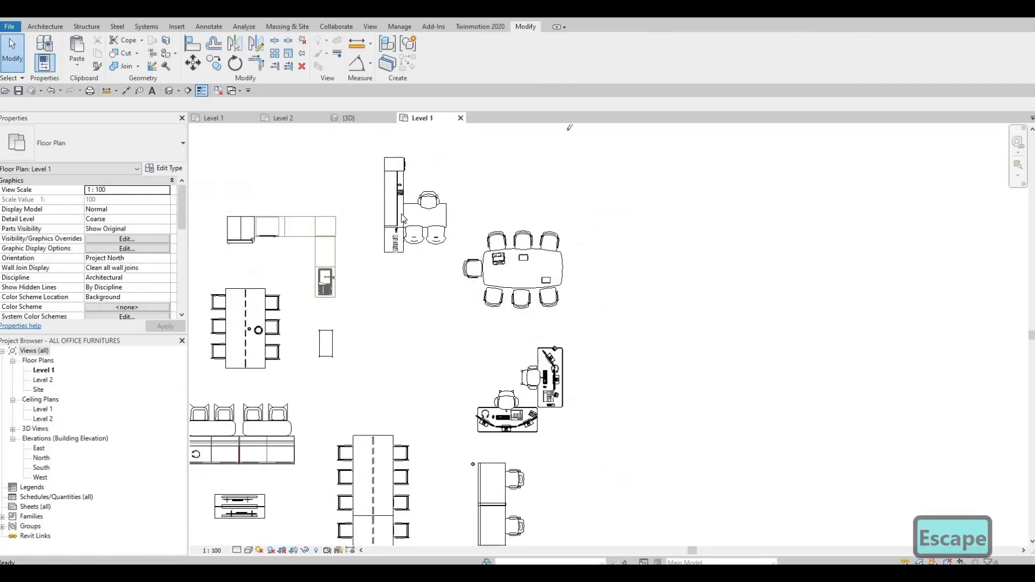
pyautogui.moveTo(456, 265); pyautogui.dragTo(482, 324, button='middle')
pyautogui.moveTo(395, 207); pyautogui.dragTo(461, 332)
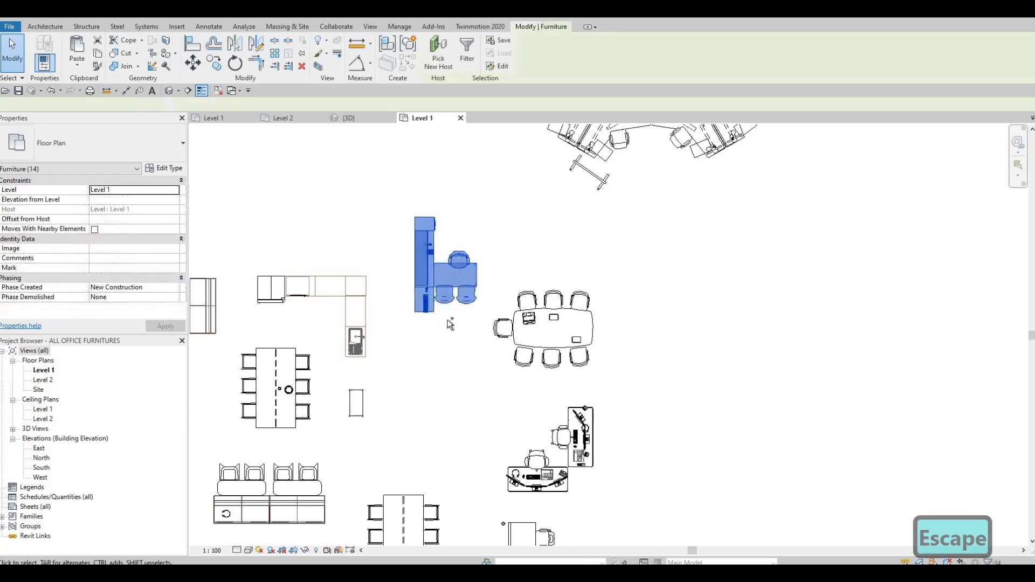
pyautogui.hotkey('ctrl', 'c')
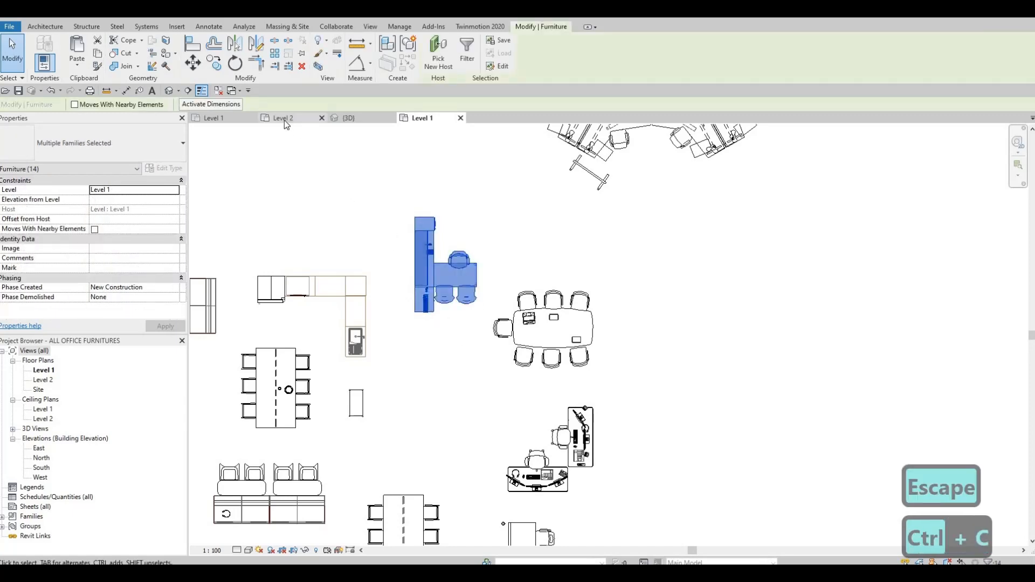
pyautogui.click(280, 121)
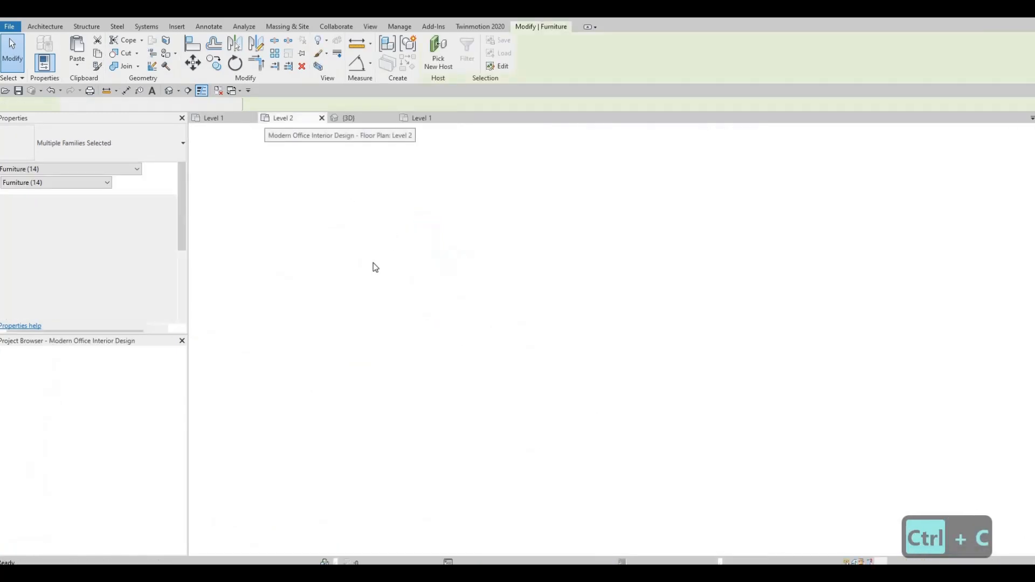
pyautogui.scroll(3, 397, 333)
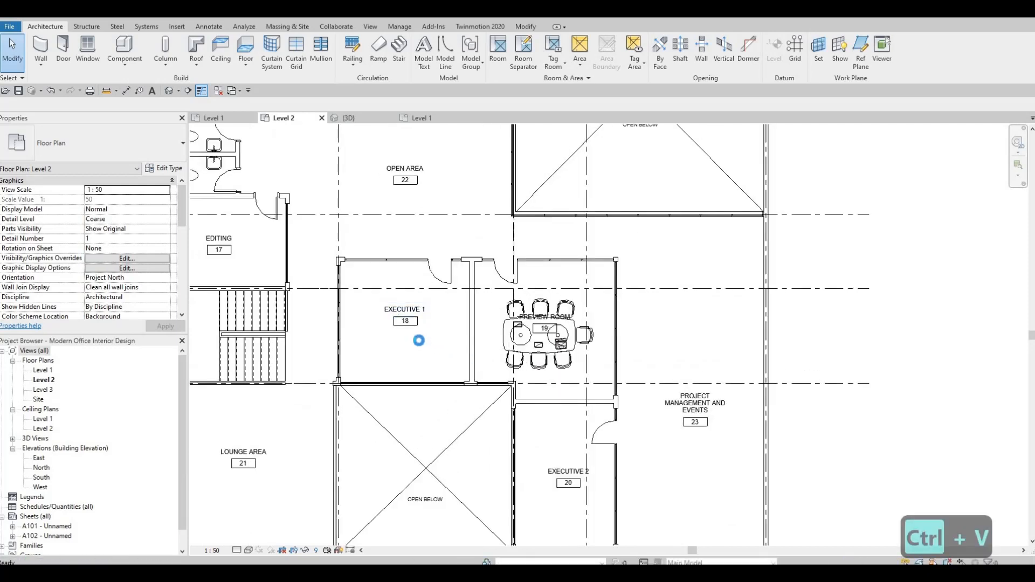
pyautogui.click(373, 364)
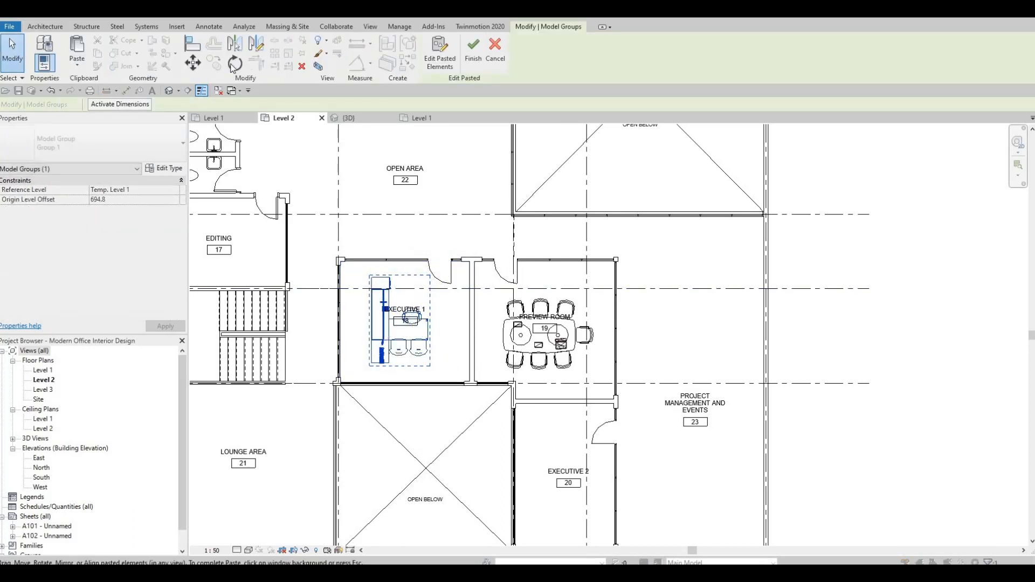
# Rotate the pasted workstation 180 degrees
pyautogui.click(234, 63)
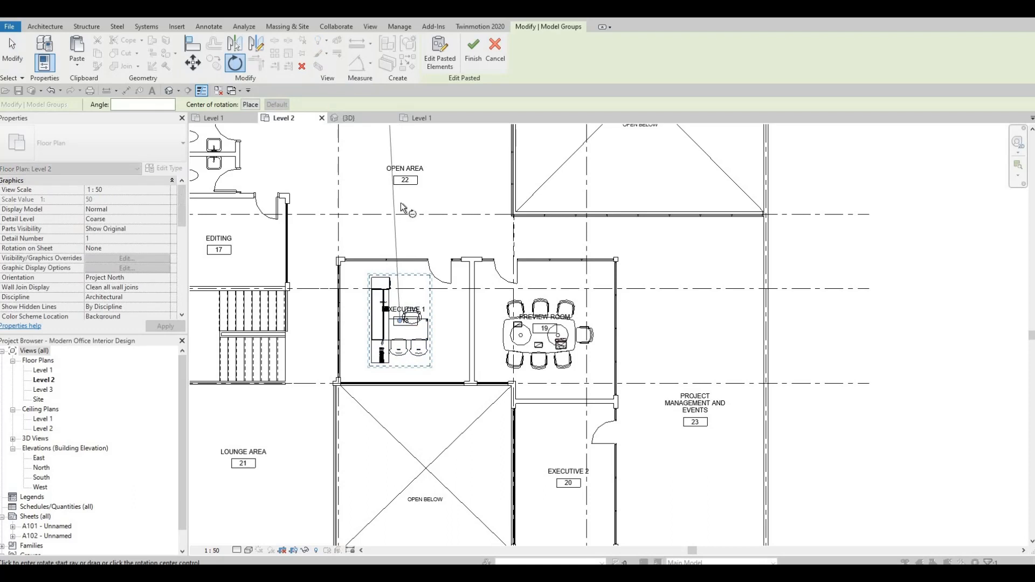
pyautogui.click(400, 204)
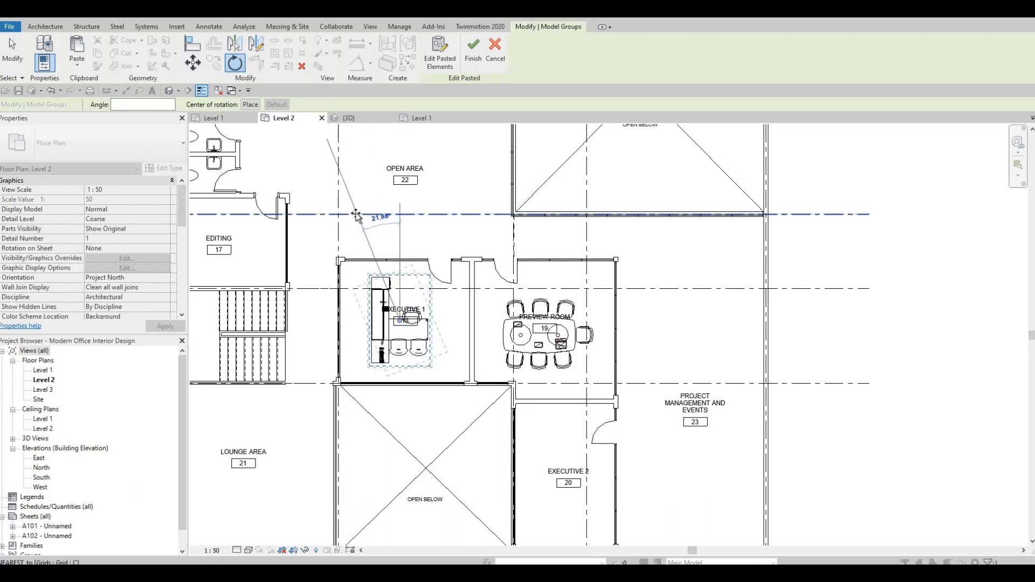
pyautogui.write('180')
pyautogui.press('Return')
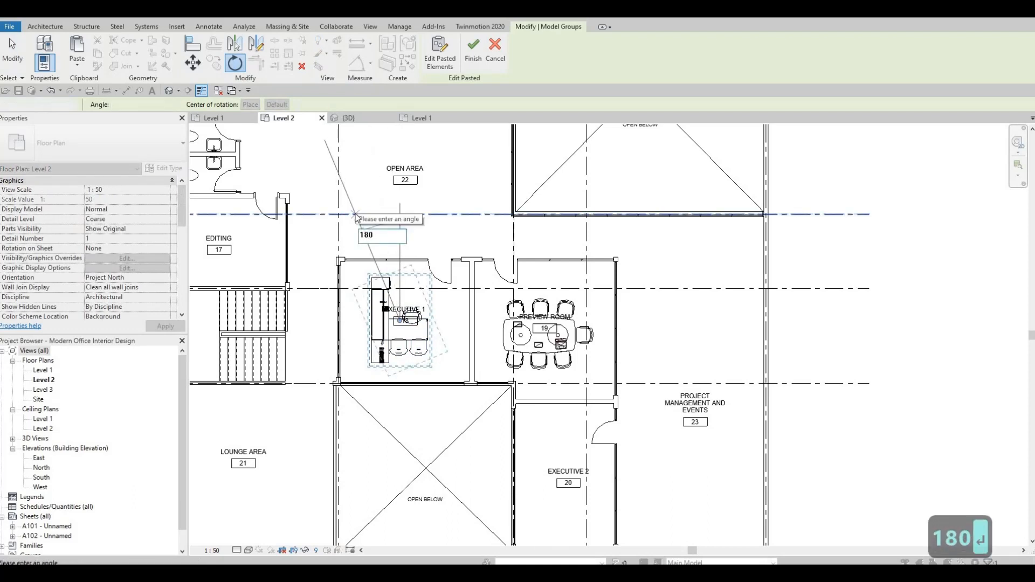
# Move the workstation against the east partition of Executive 1 and finish the paste
pyautogui.moveTo(430, 321); pyautogui.dragTo(474, 342)
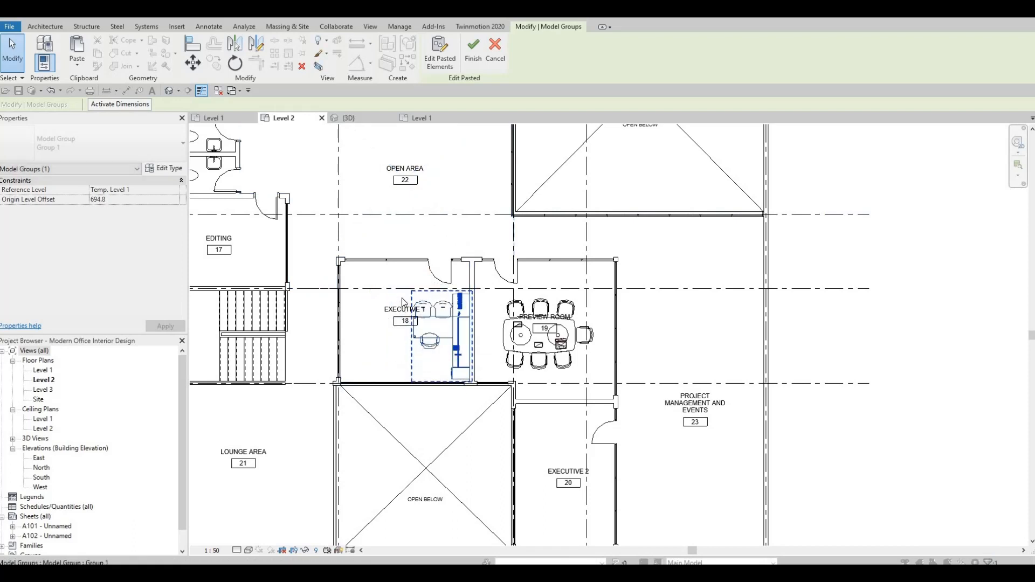
pyautogui.scroll(4, 402, 302)
pyautogui.press('Escape')
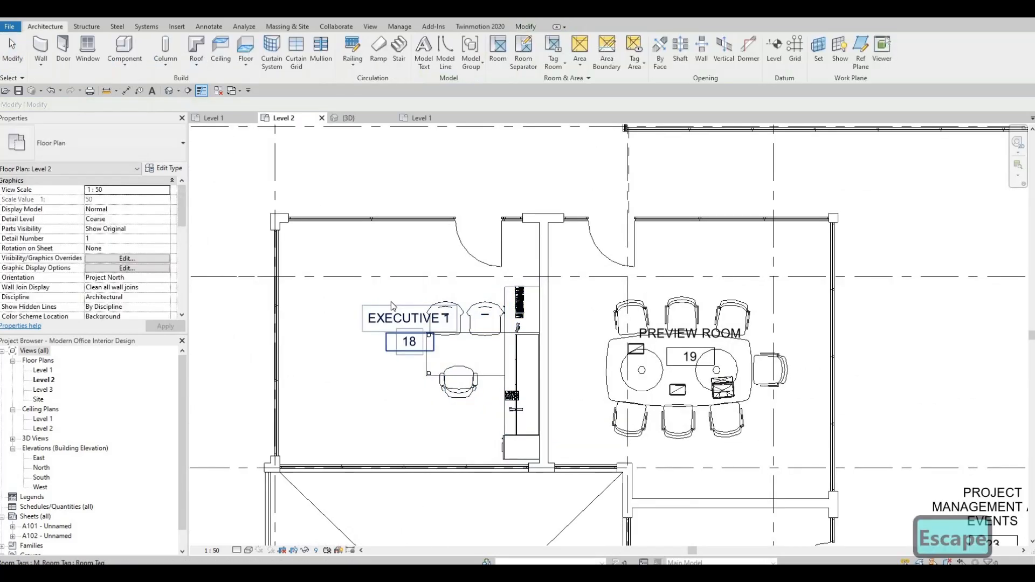
pyautogui.scroll(-2, 391, 302)
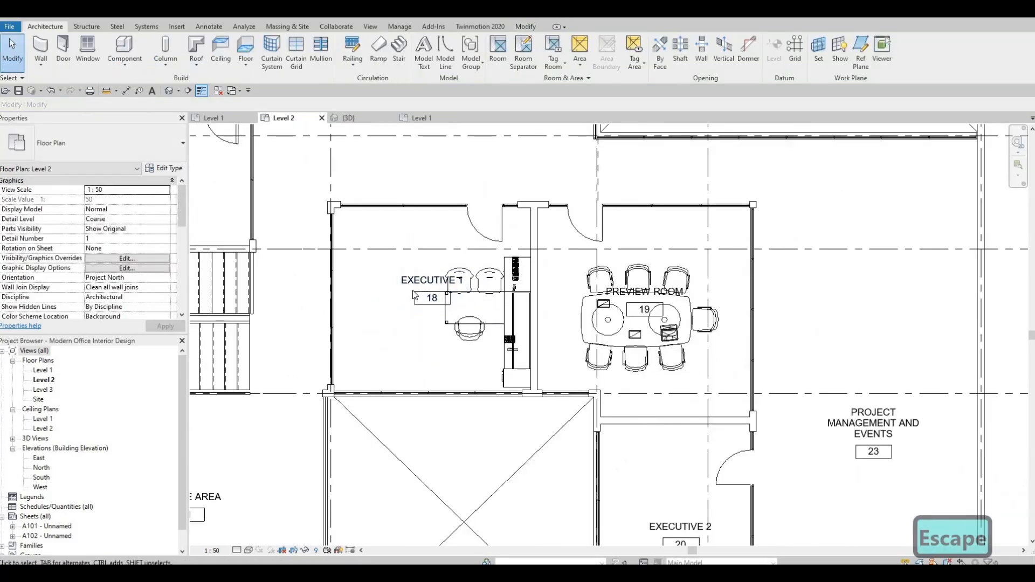
pyautogui.click(474, 239)
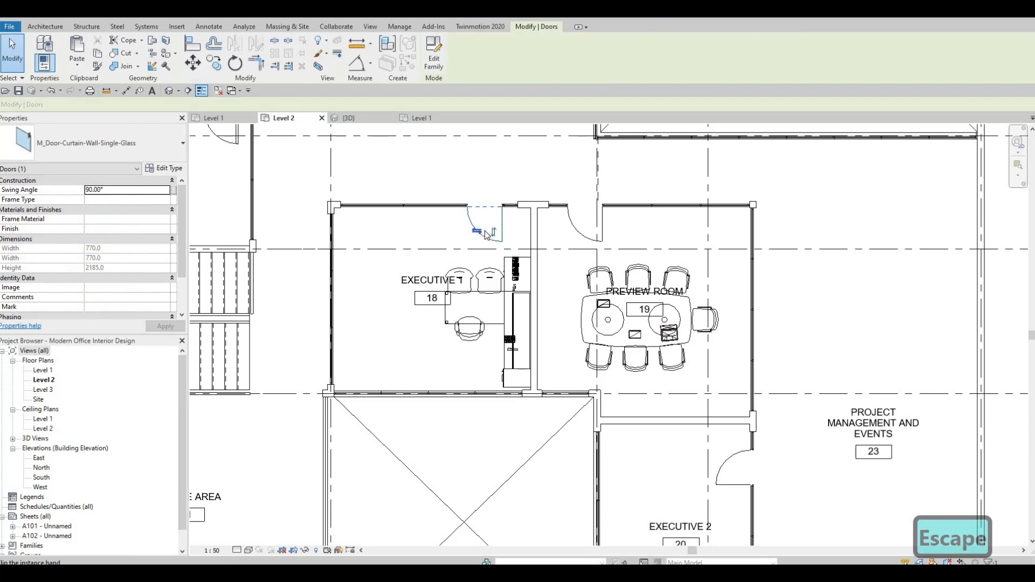
pyautogui.press('Escape')
pyautogui.press('Escape')
pyautogui.scroll(-1, 425, 270)
pyautogui.moveTo(349, 306); pyautogui.dragTo(470, 271, button='middle')
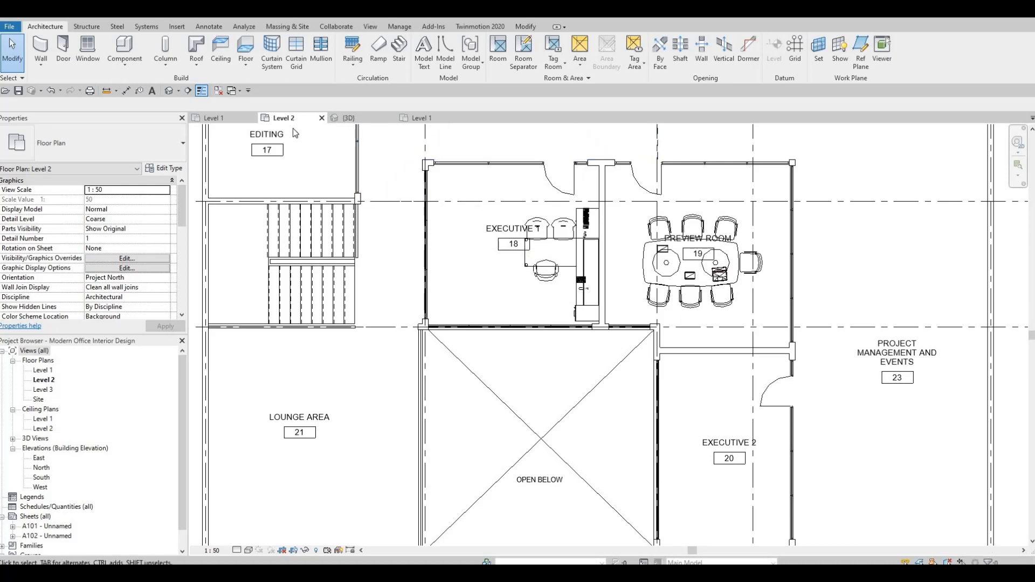
# Copy the storage desk unit from the furniture file and paste it into Executive 1 on Level 2
pyautogui.click(221, 117)
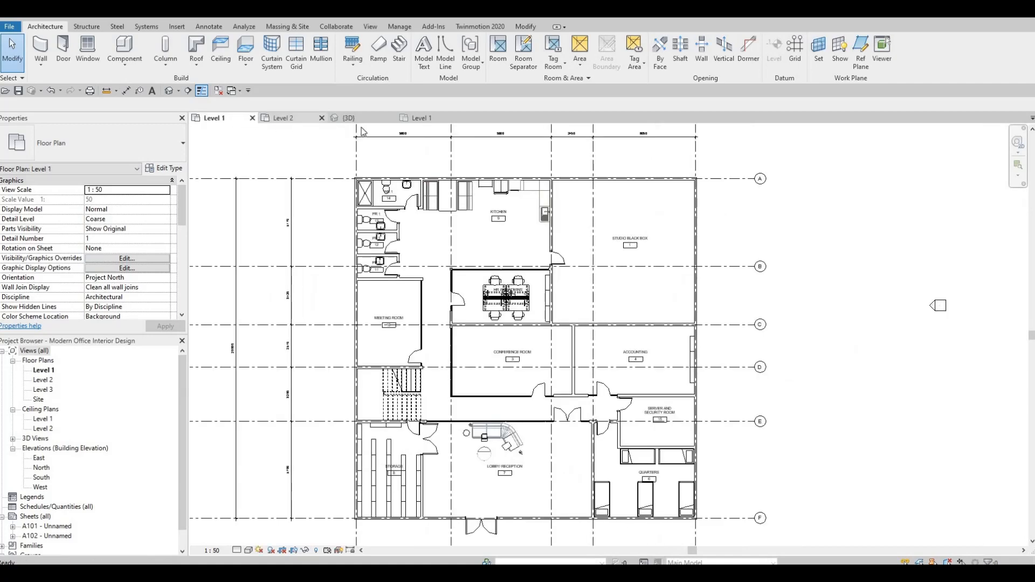
pyautogui.hotkey('ctrl', 'Tab')
pyautogui.hotkey('ctrl', 'Tab')
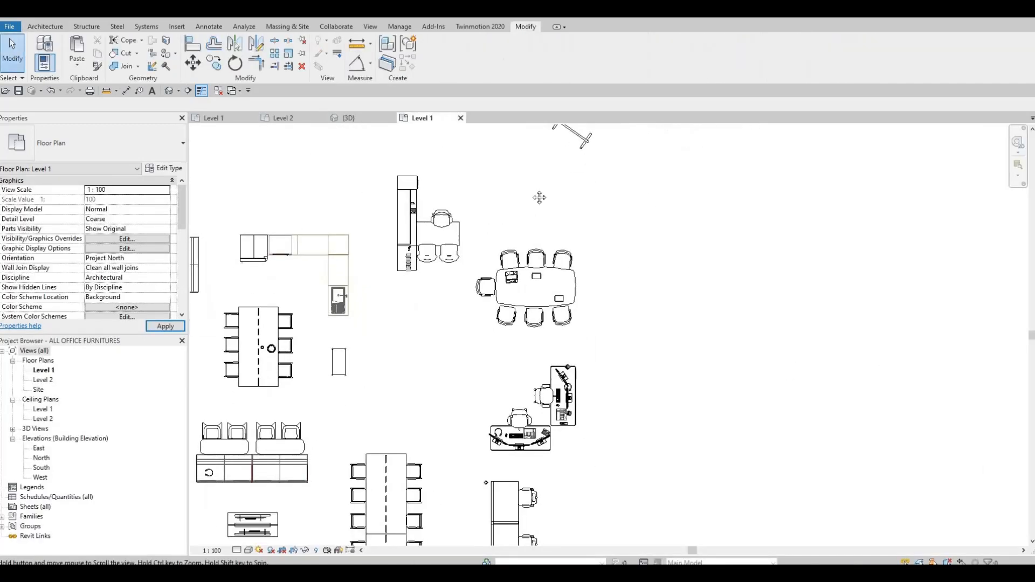
pyautogui.press('Escape')
pyautogui.scroll(-4, 464, 258)
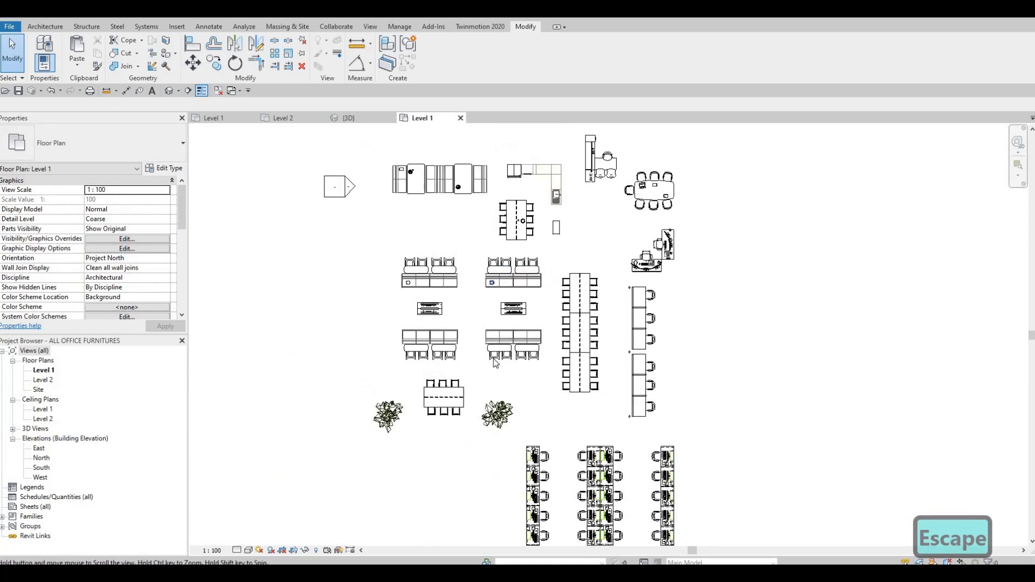
pyautogui.scroll(3, 461, 232)
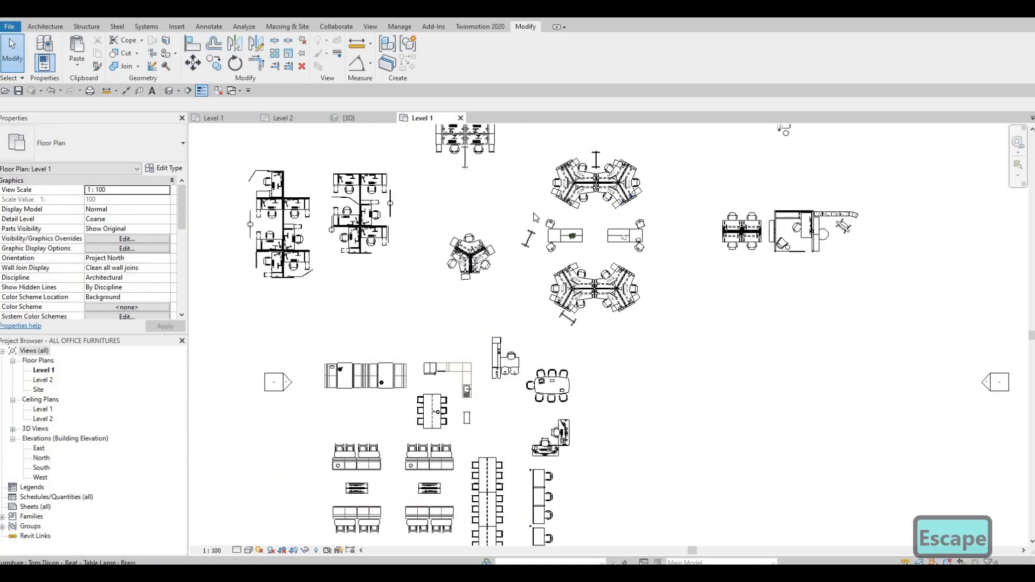
pyautogui.scroll(3, 598, 245)
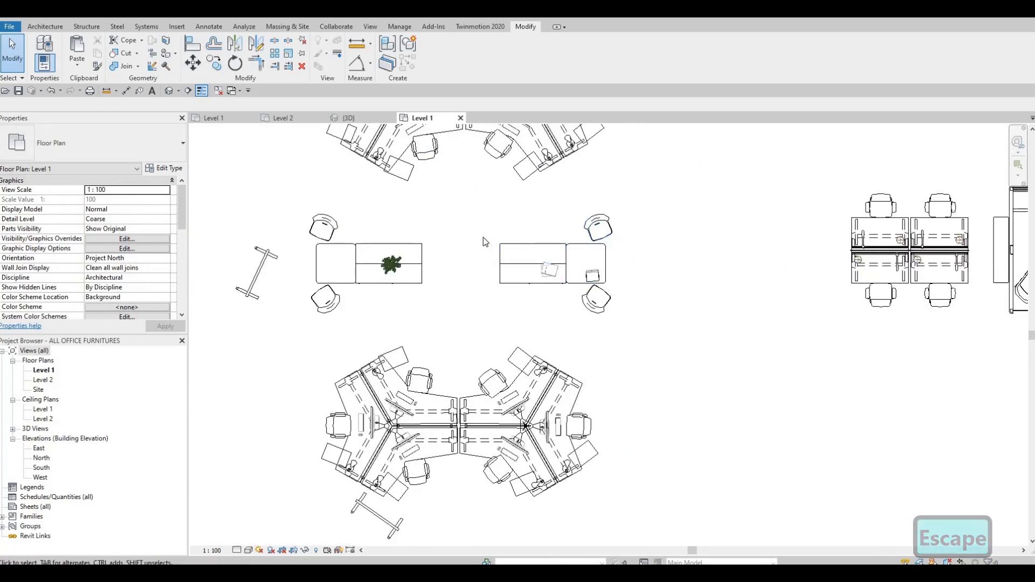
pyautogui.moveTo(620, 293); pyautogui.dragTo(618, 288)
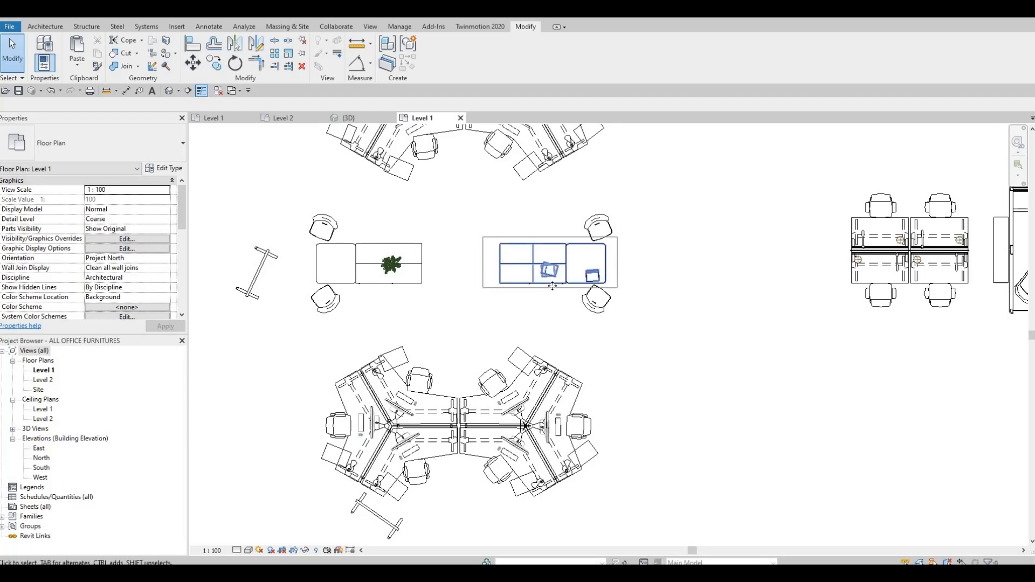
pyautogui.hotkey('ctrl', 'c')
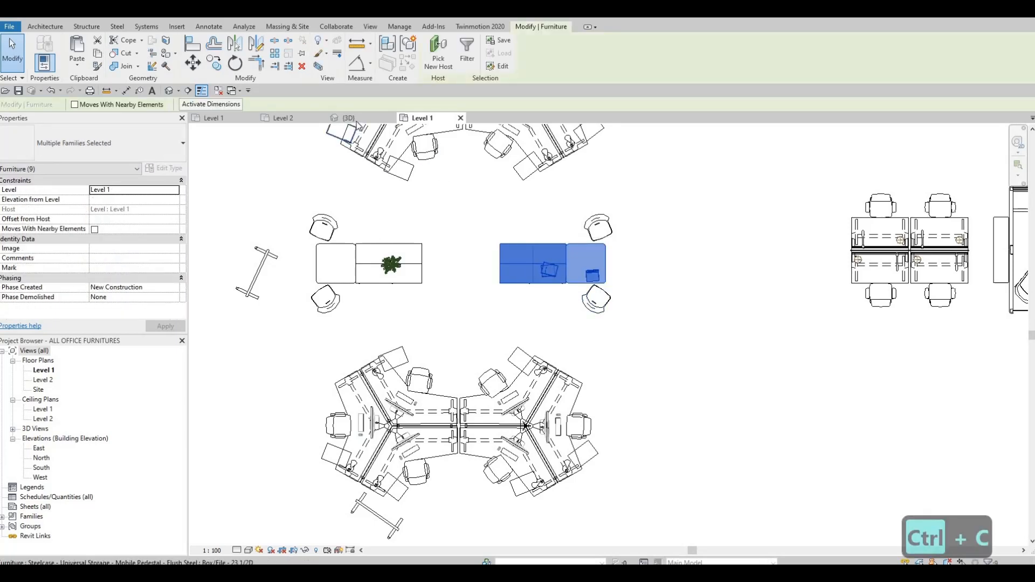
pyautogui.click(287, 118)
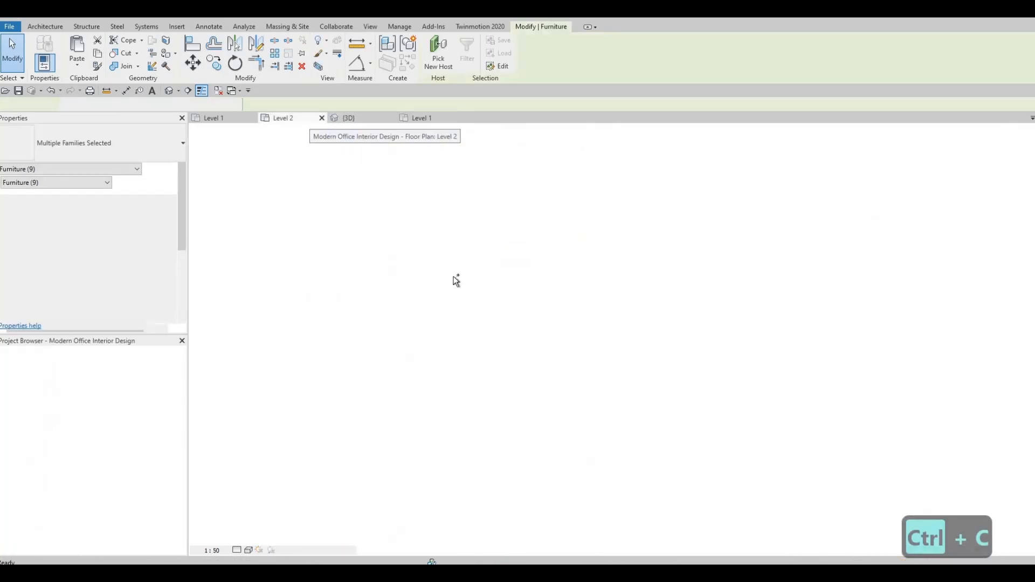
pyautogui.hotkey('ctrl', 'v')
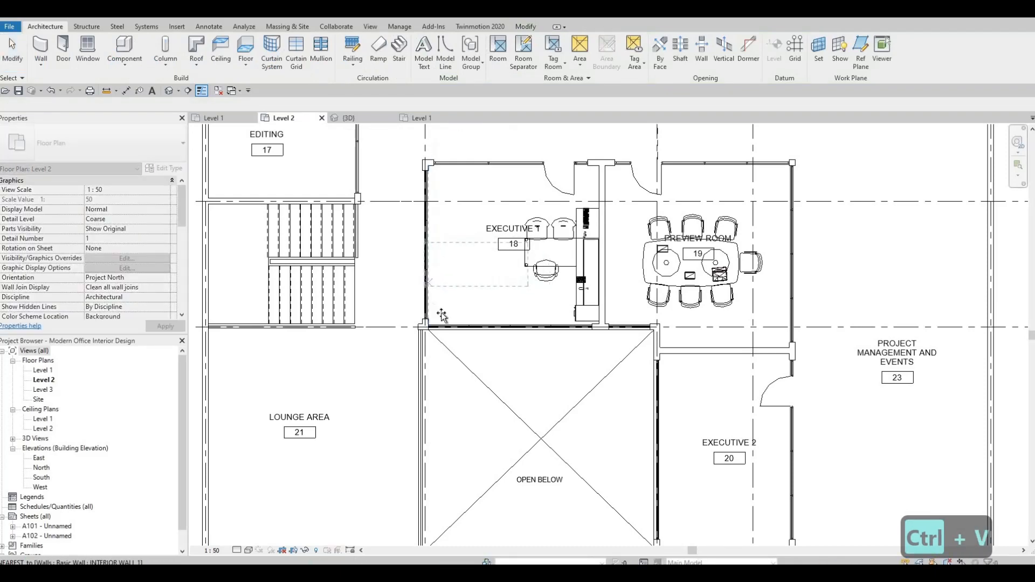
pyautogui.click(452, 233)
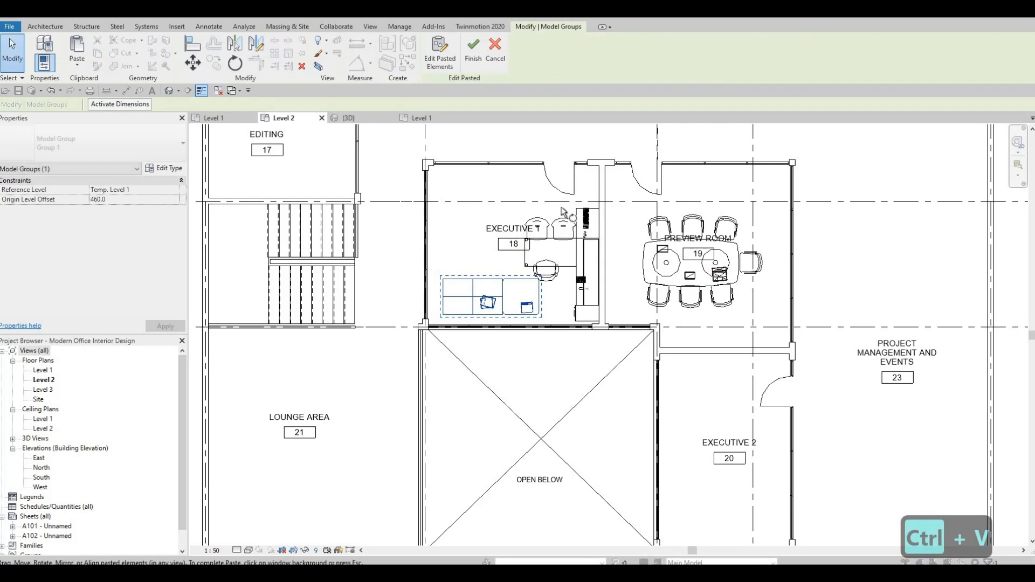
# Rotate the storage unit to a vertical orientation, place it along Executive 1's west wall, and finish the paste
pyautogui.click(618, 297)
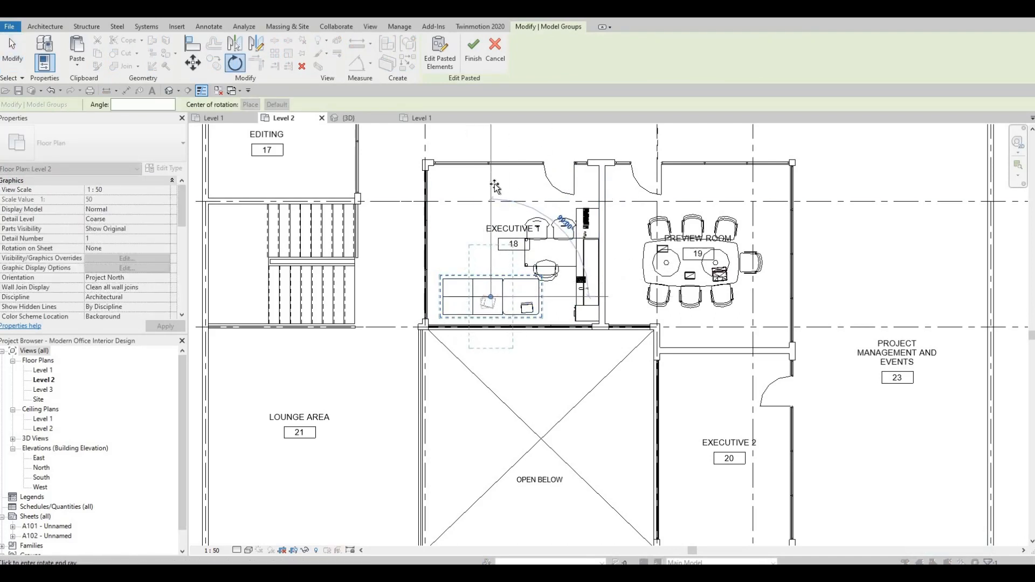
pyautogui.click(507, 233)
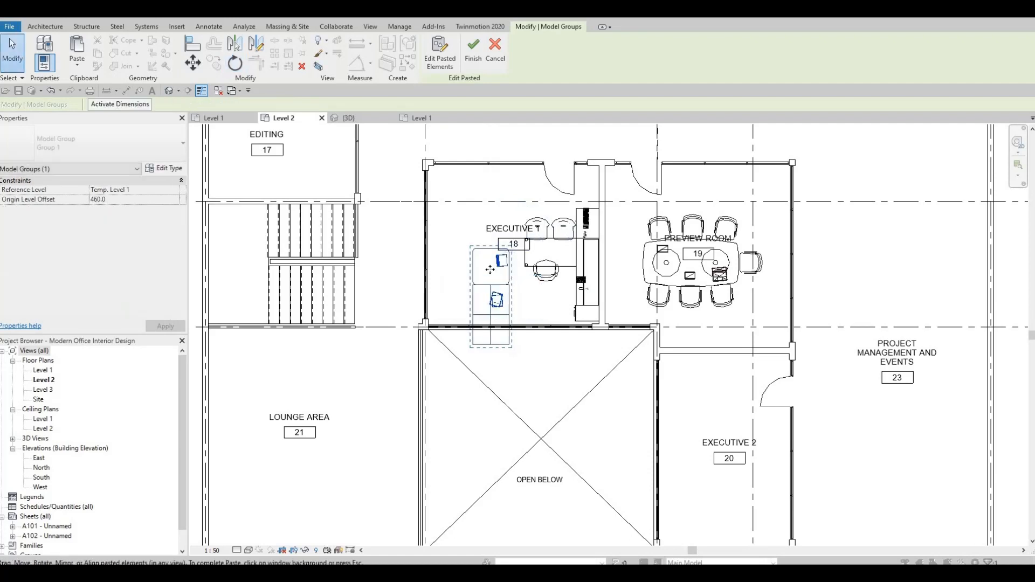
pyautogui.moveTo(504, 292); pyautogui.dragTo(471, 264)
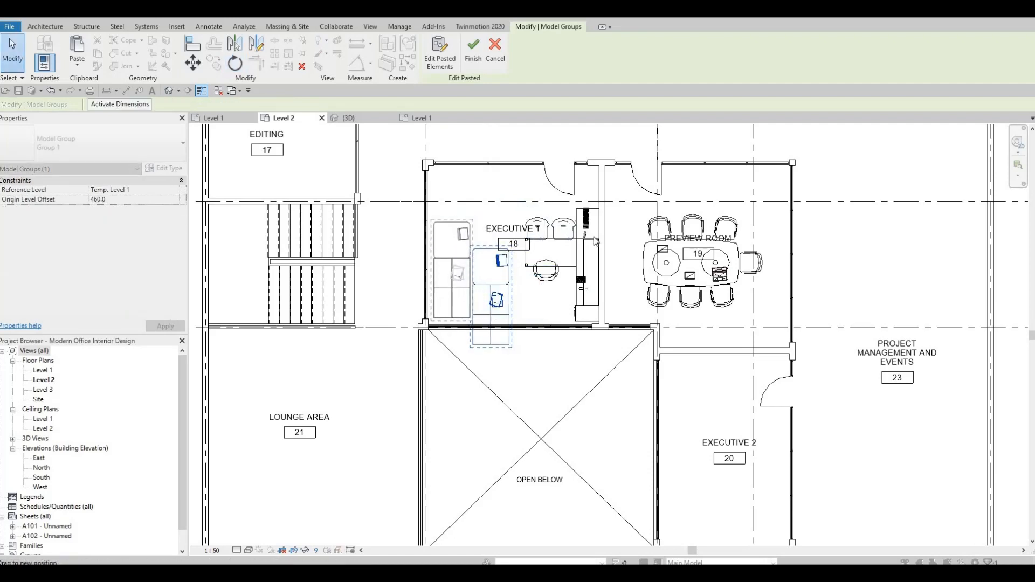
pyautogui.press('Escape')
pyautogui.press('Escape')
pyautogui.scroll(-2, 398, 145)
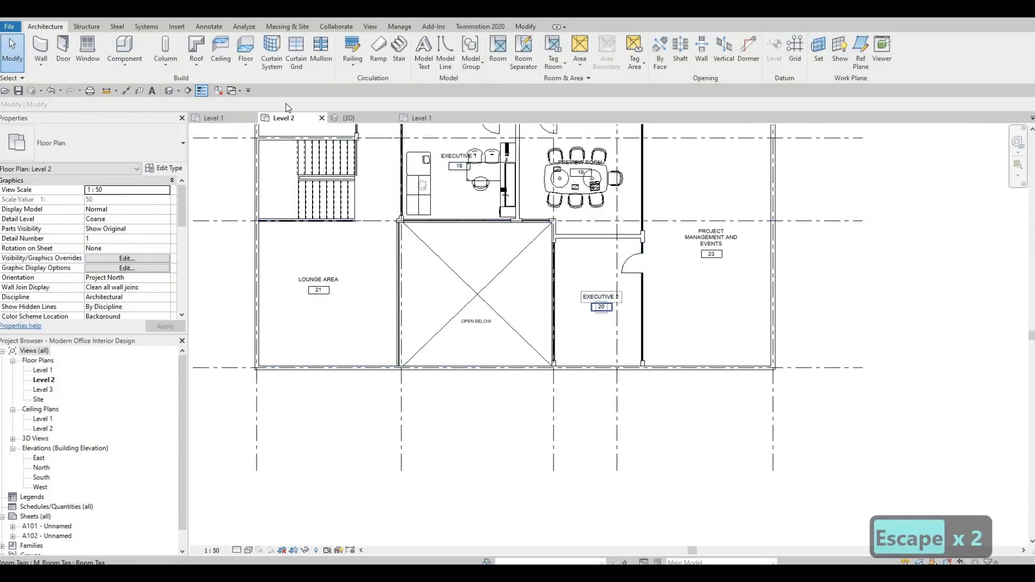
# Copy the L-shaped executive desk and storage unit set from the furniture file's Level 1 plan
pyautogui.click(426, 119)
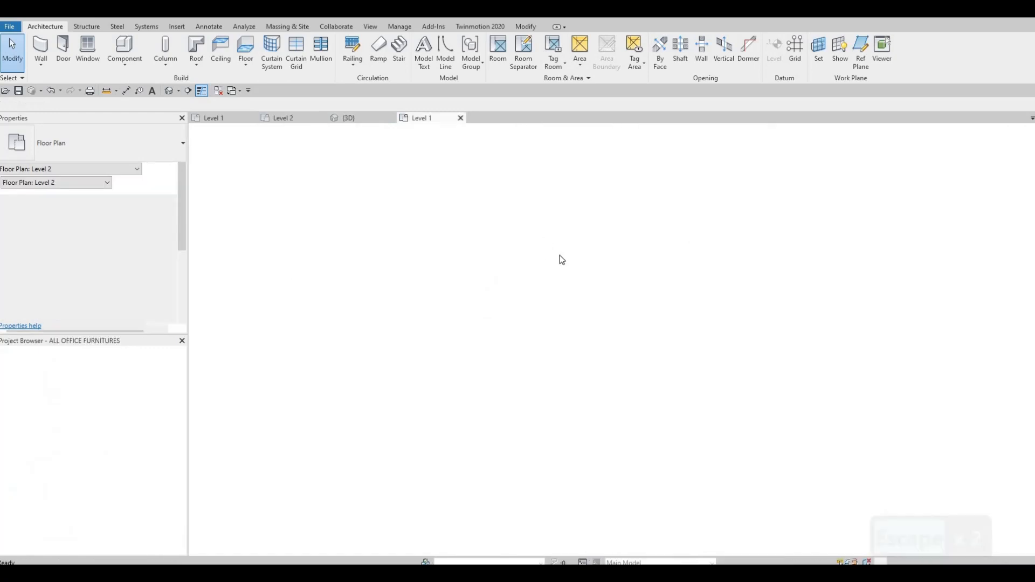
pyautogui.scroll(-5, 594, 261)
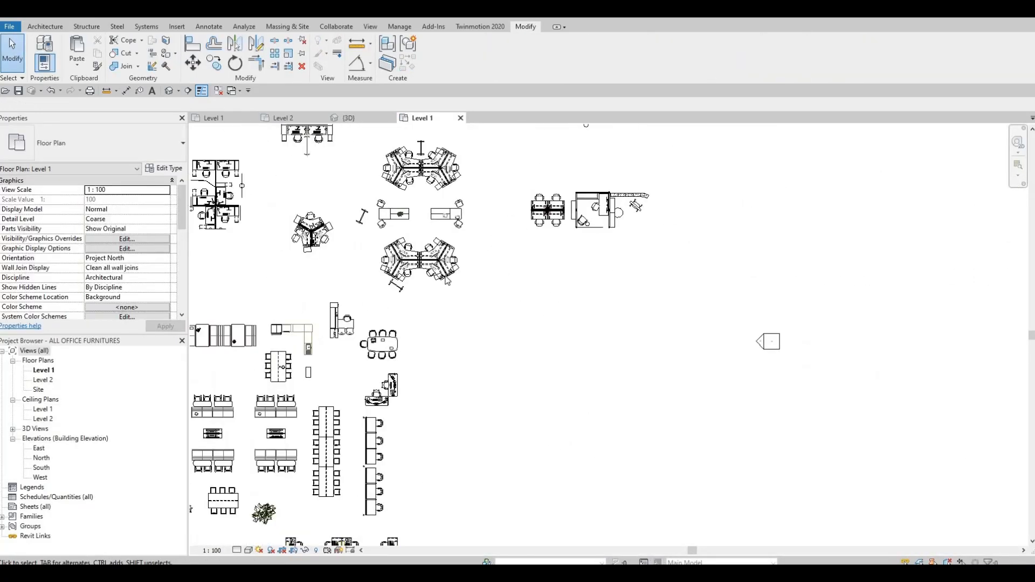
pyautogui.scroll(5, 378, 318)
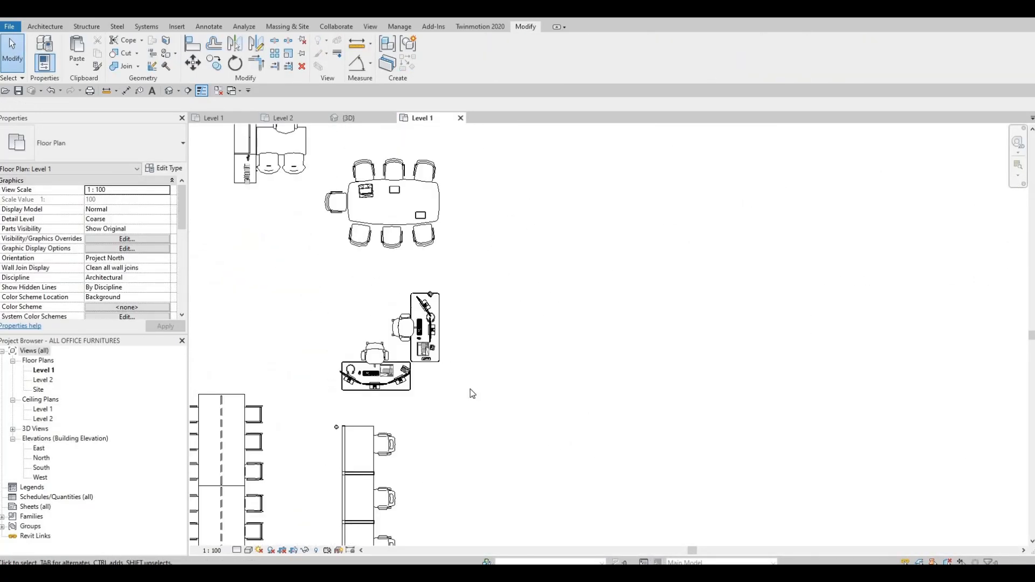
pyautogui.moveTo(304, 270); pyautogui.dragTo(470, 394)
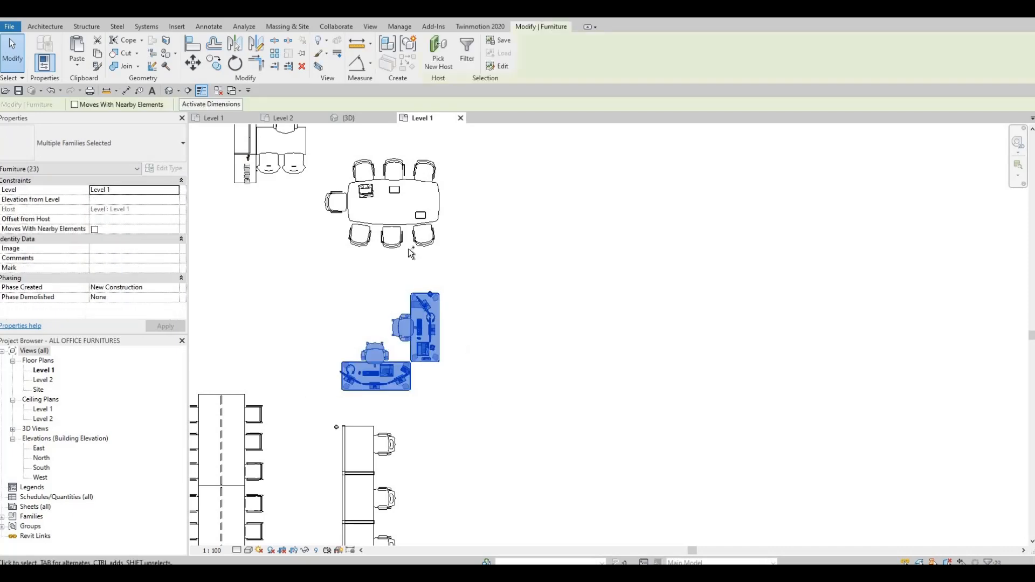
pyautogui.hotkey('ctrl', 'c')
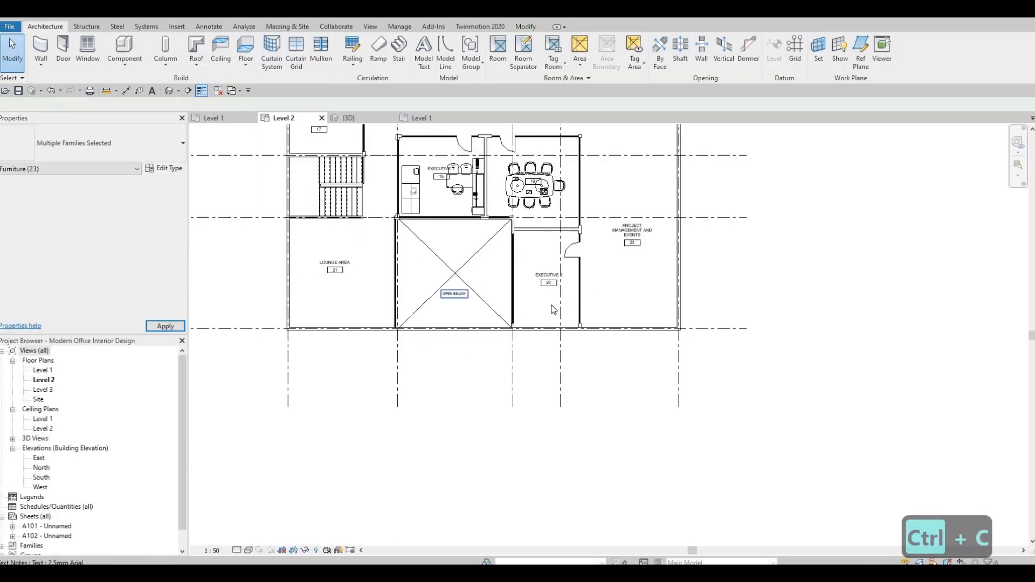
# Paste the executive desk set into Executive 2 on Level 2 and nudge it east before finishing the paste
pyautogui.scroll(4, 553, 307)
pyautogui.hotkey('ctrl', 'v')
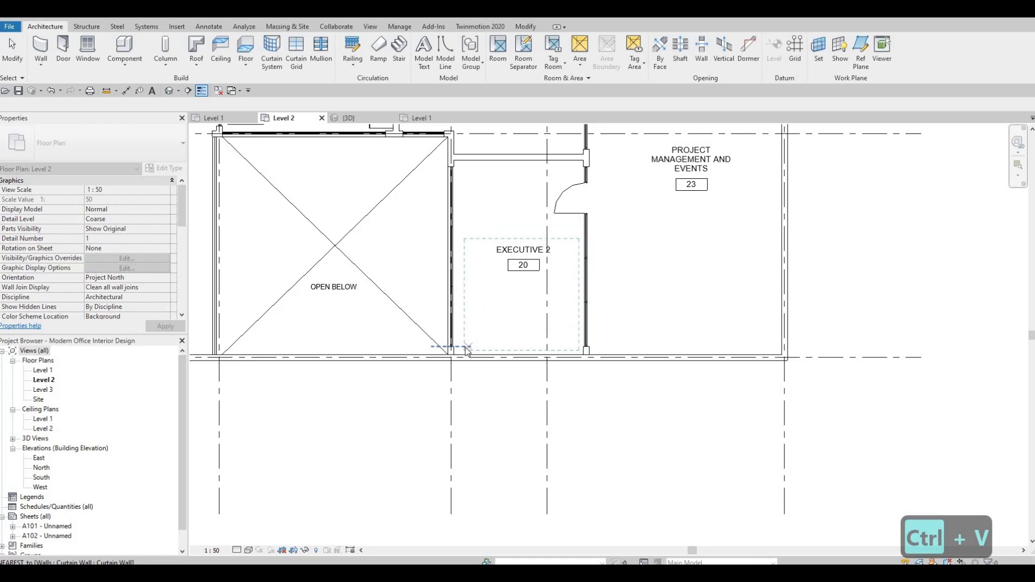
pyautogui.click(467, 350)
pyautogui.scroll(2, 453, 345)
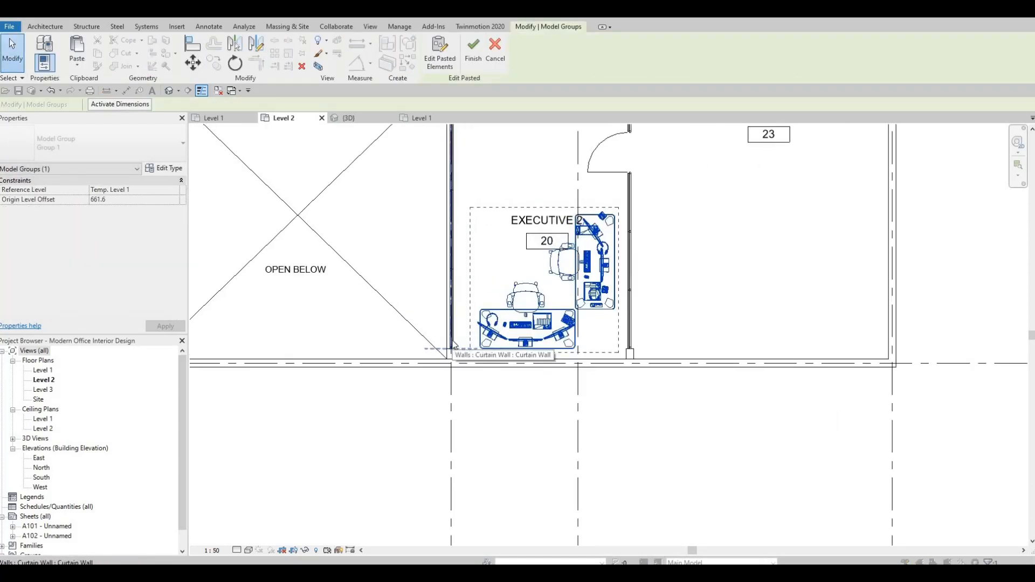
pyautogui.press('Right')
pyautogui.press('Right')
pyautogui.press('Right')
pyautogui.press('Right')
pyautogui.press('Right')
pyautogui.press('Right')
pyautogui.press('Right')
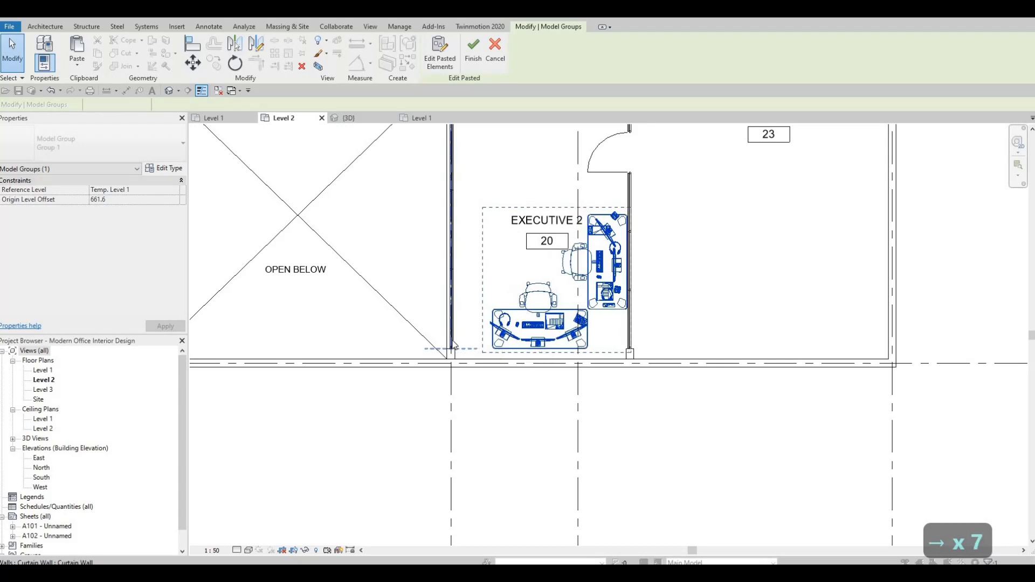
pyautogui.press('Right')
pyautogui.press('Right')
pyautogui.press('Right')
pyautogui.press('Right')
pyautogui.press('Right')
pyautogui.press('Right')
pyautogui.press('Right')
pyautogui.press('Right')
pyautogui.press('Right')
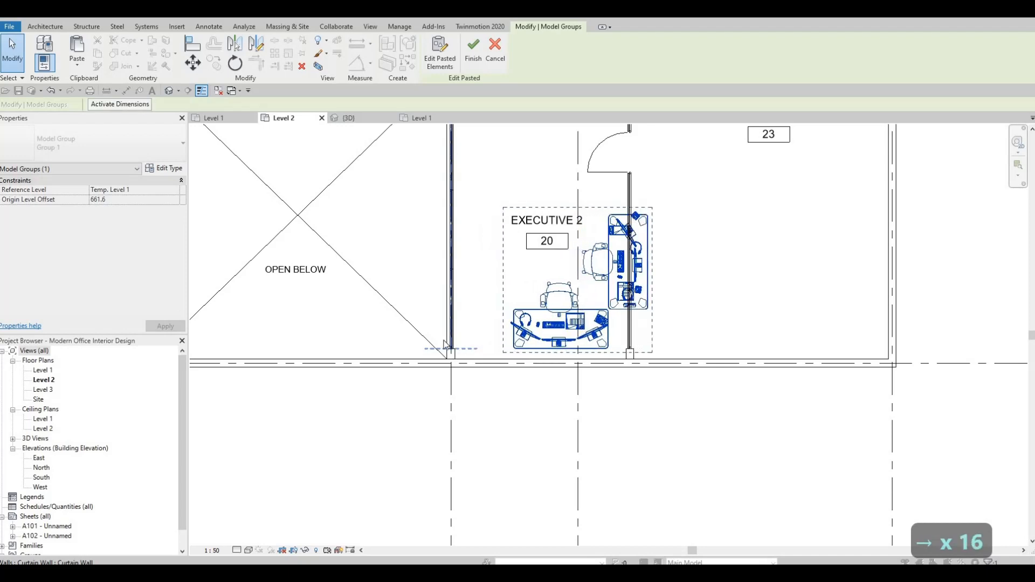
pyautogui.press('Escape')
pyautogui.press('Escape')
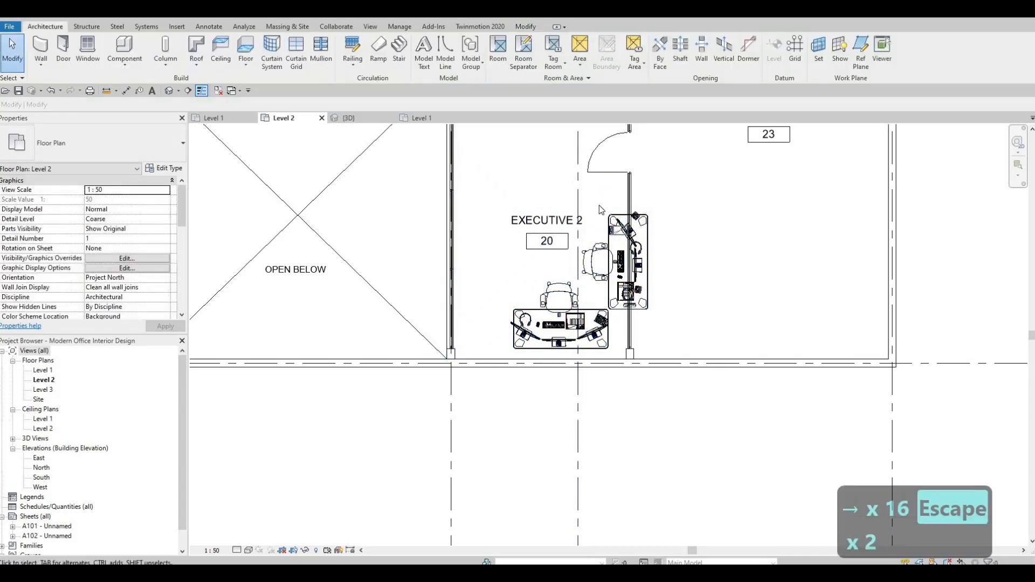
# Try to mirror the selected storage unit in Executive 2 about a drawn axis
pyautogui.moveTo(566, 177); pyautogui.dragTo(685, 321)
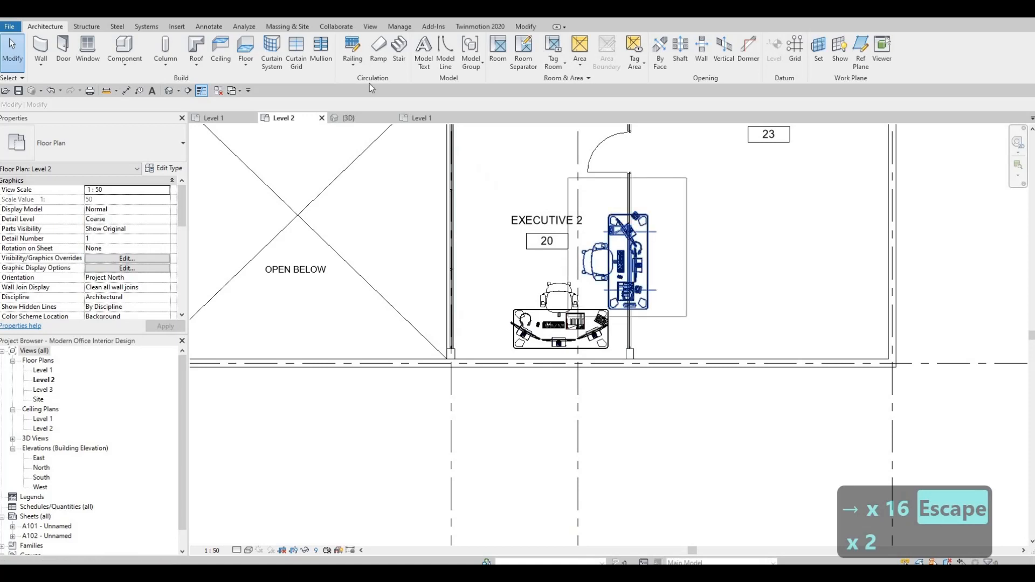
pyautogui.press('d')
pyautogui.press('m')
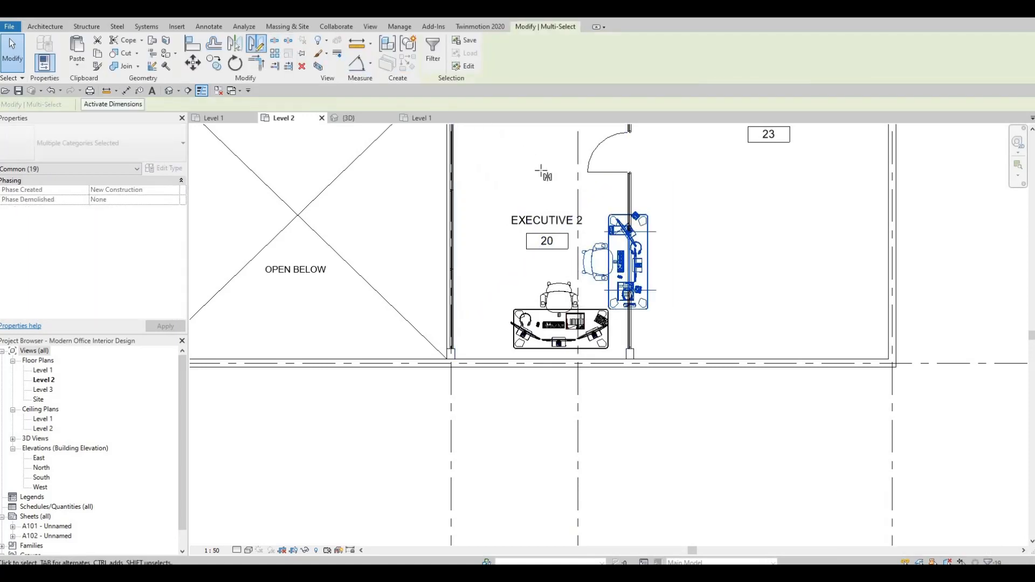
pyautogui.click(544, 222)
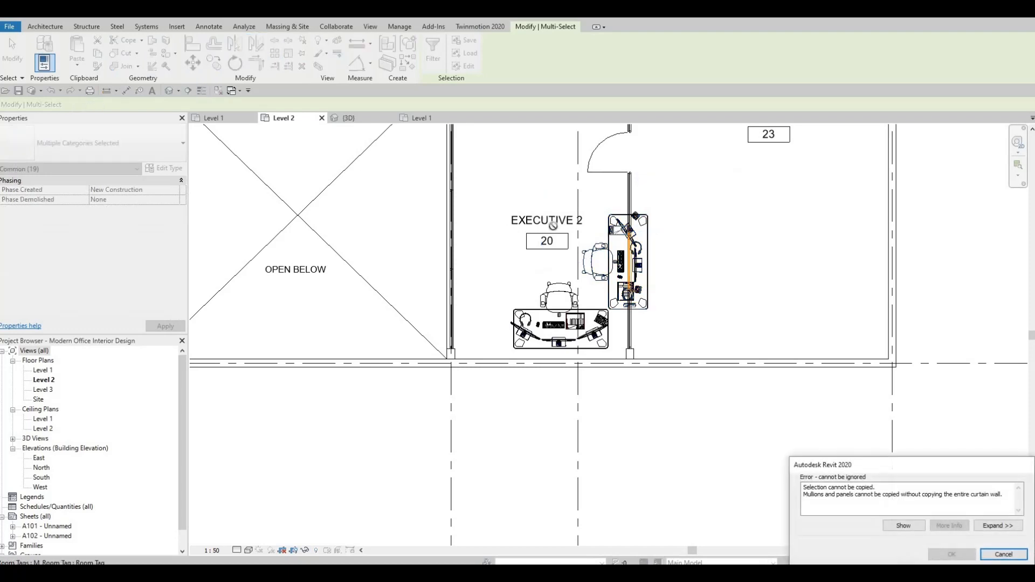
pyautogui.press('Escape')
pyautogui.press('Escape')
pyautogui.press('Escape')
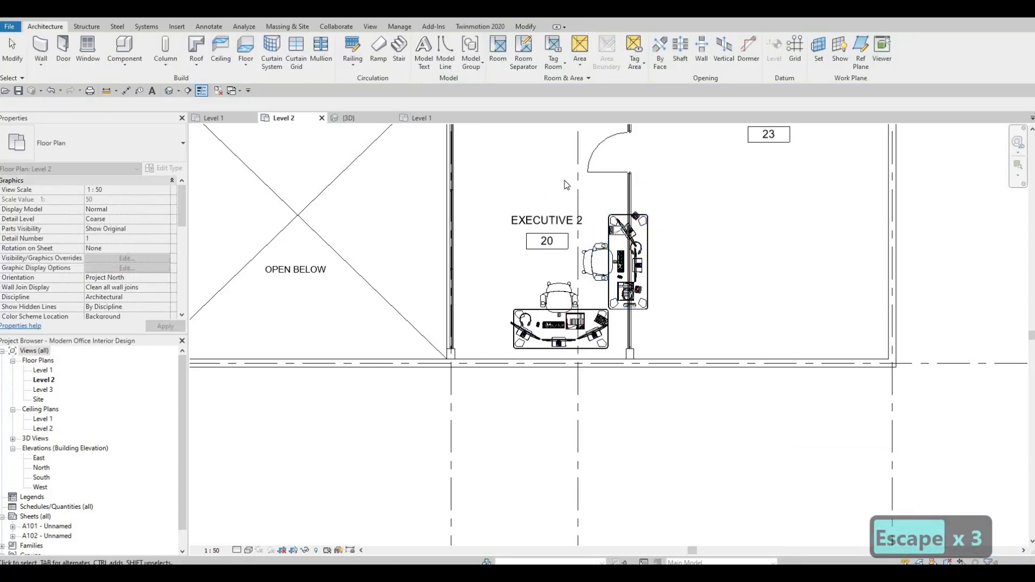
# Undo the desk set pasted into Executive 2
pyautogui.moveTo(678, 322); pyautogui.dragTo(612, 207)
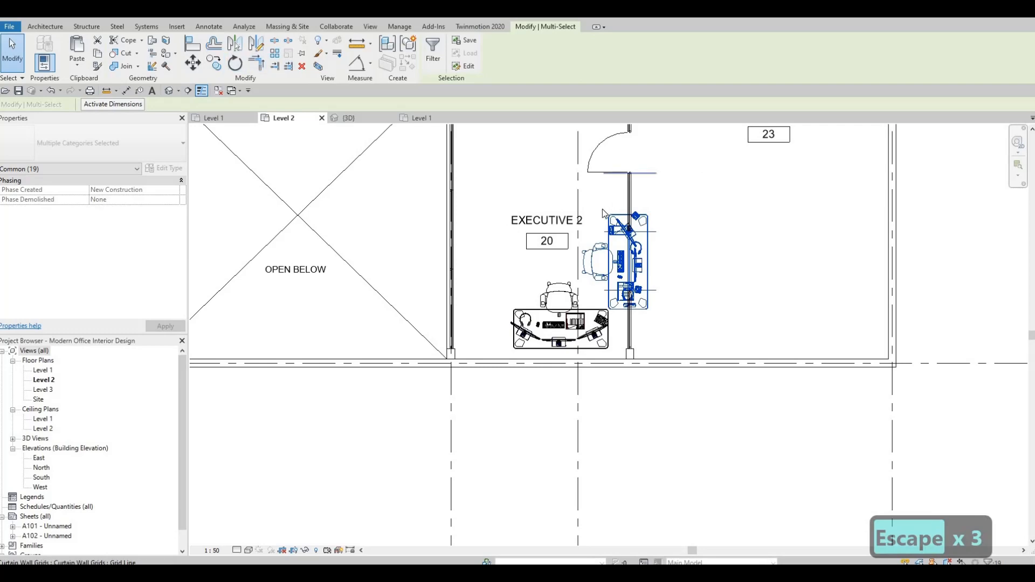
pyautogui.press('Escape')
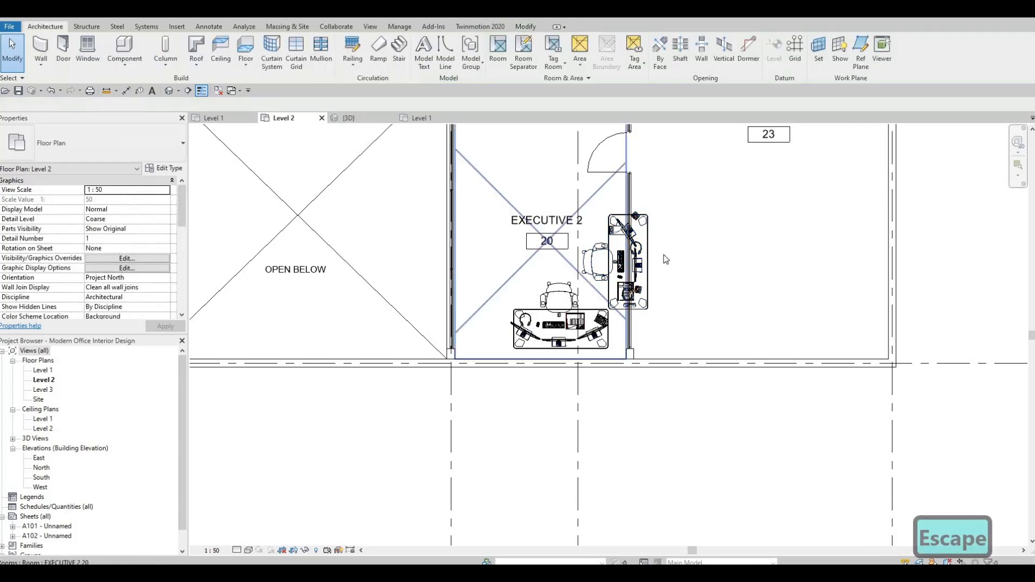
pyautogui.press('Escape')
pyautogui.moveTo(549, 185); pyautogui.dragTo(675, 314)
pyautogui.press('Escape')
pyautogui.press('Escape')
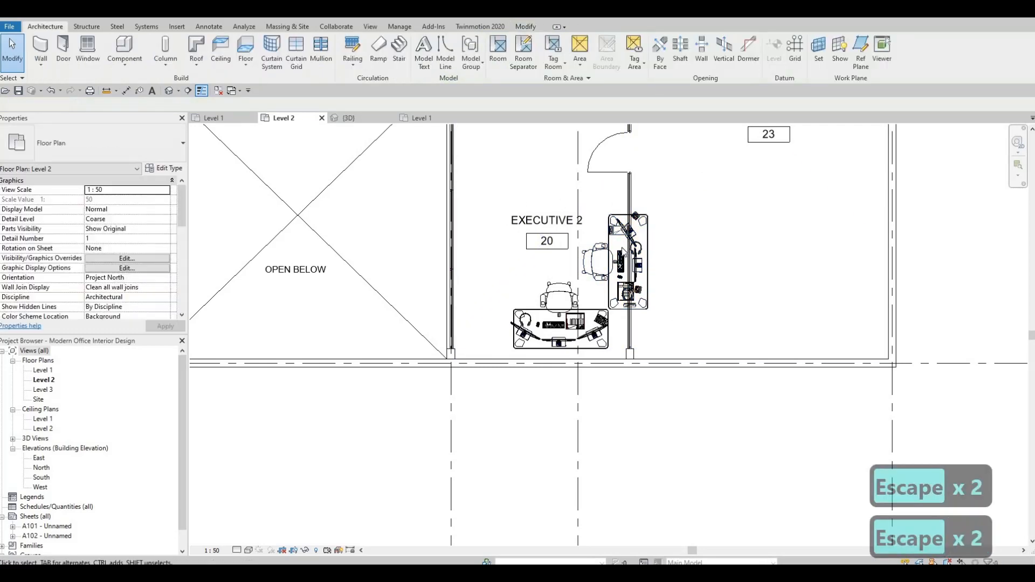
pyautogui.scroll(2, 620, 251)
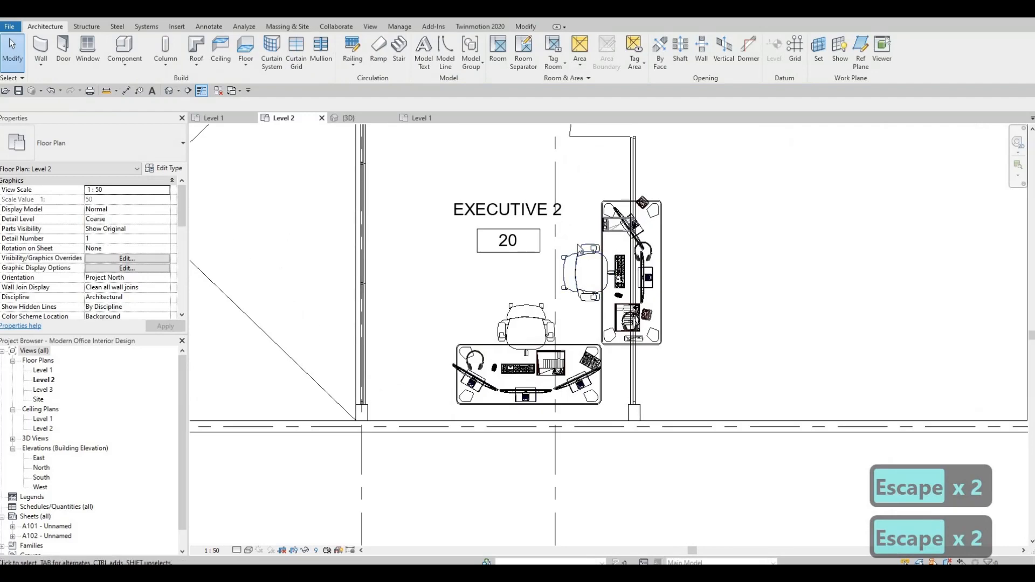
pyautogui.hotkey('ctrl', 'z')
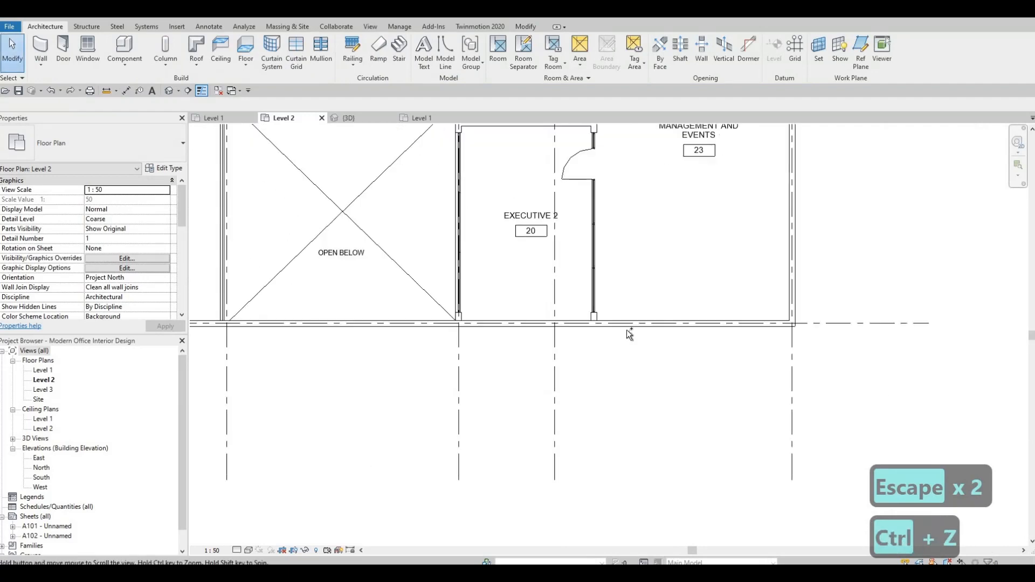
# Paste the executive desk set again in open space just south of Executive 2 and finish the paste
pyautogui.hotkey('ctrl', 'v')
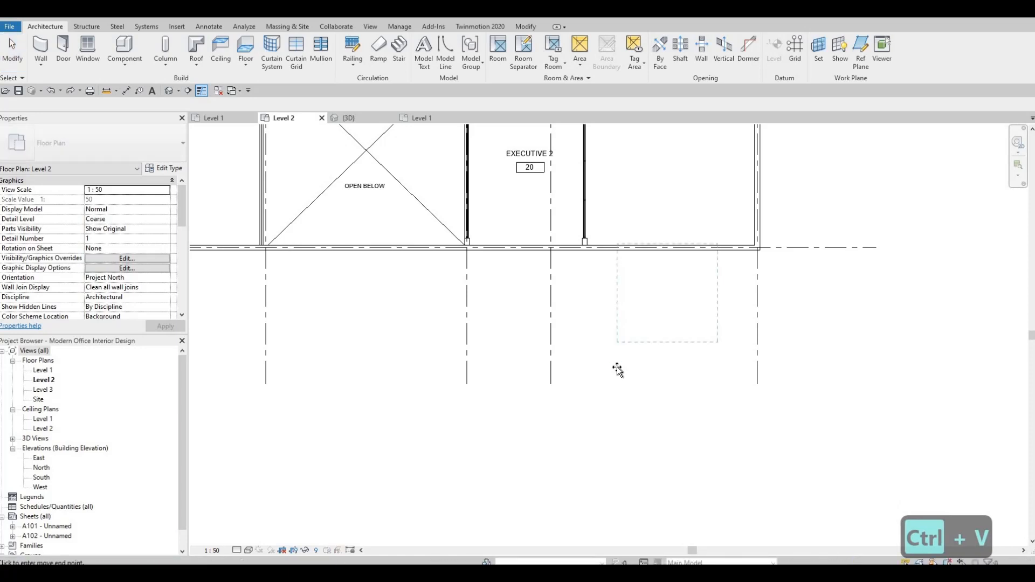
pyautogui.click(682, 284)
pyautogui.press('Escape')
pyautogui.press('Escape')
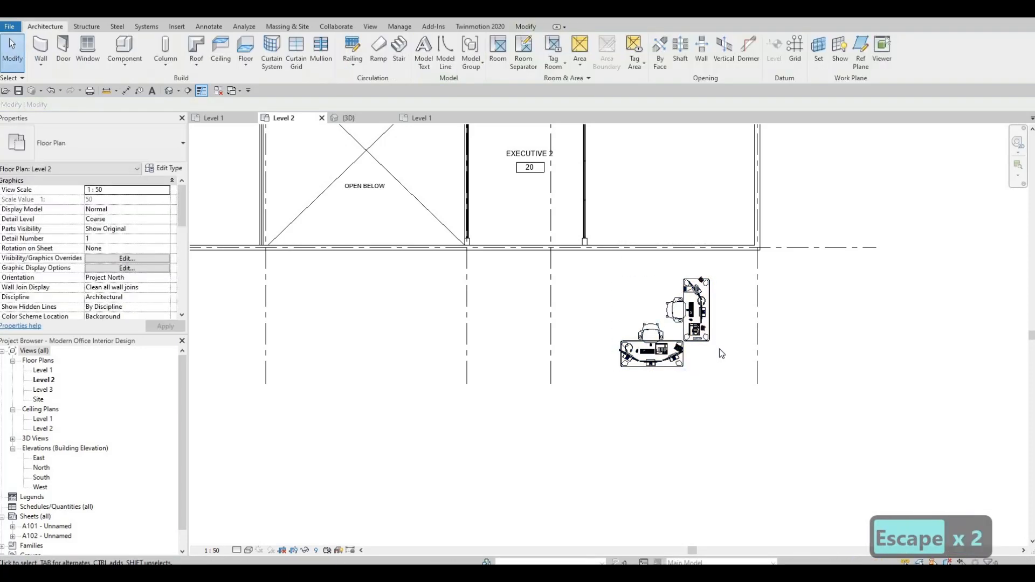
# Try rotating the storage unit and its chair, then undo the rotation
pyautogui.moveTo(626, 226); pyautogui.dragTo(730, 372)
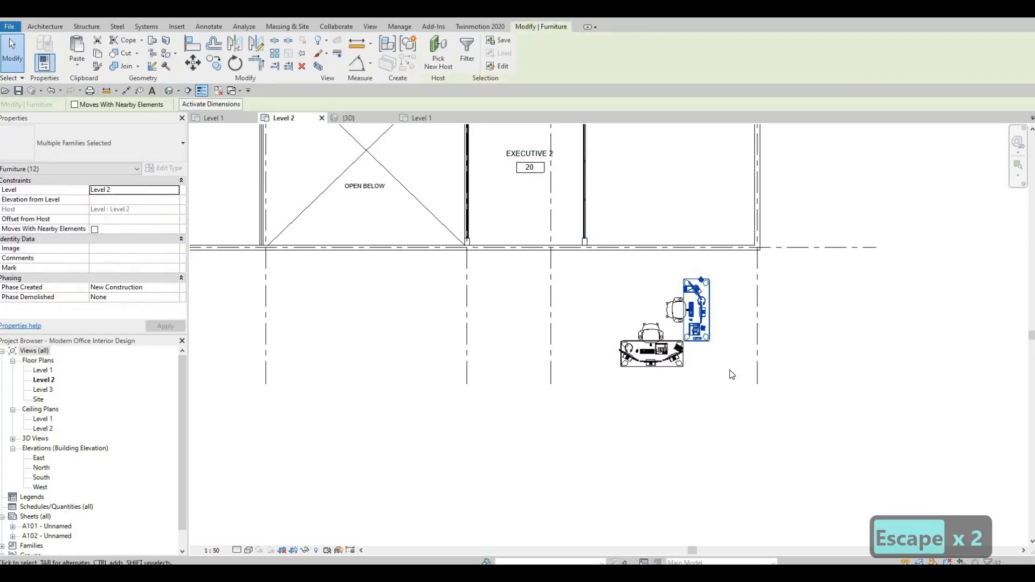
pyautogui.click(237, 65)
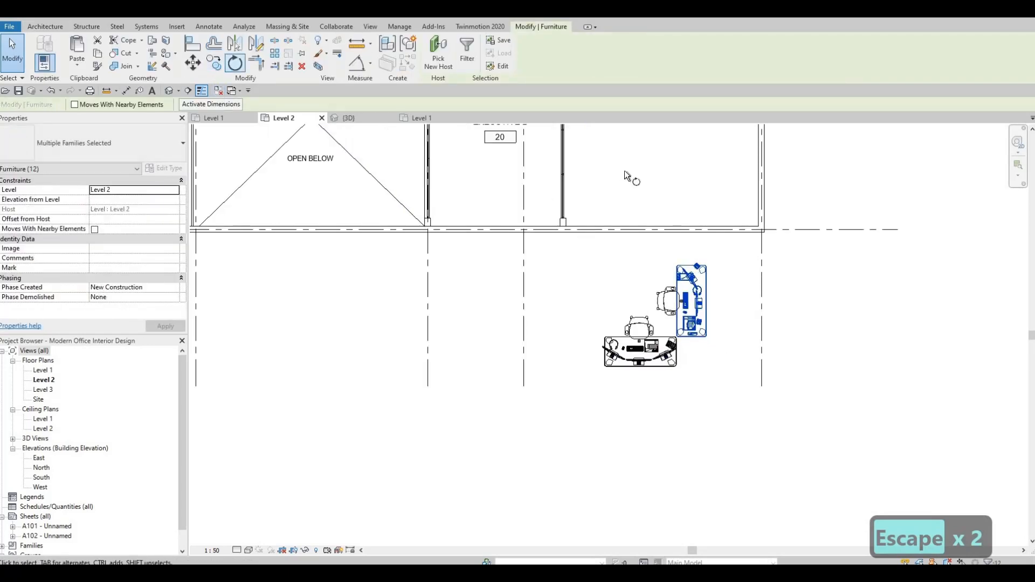
pyautogui.click(692, 178)
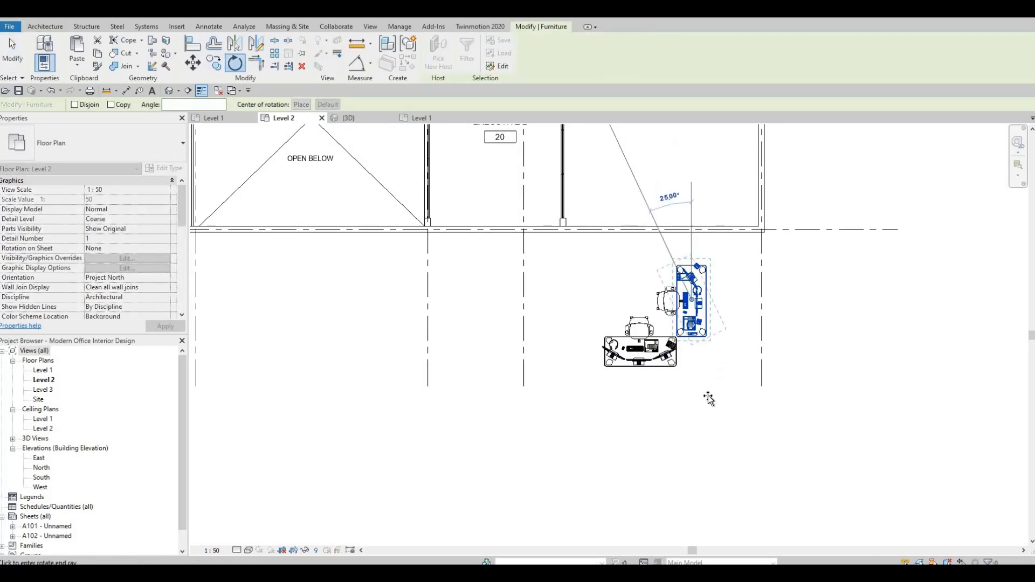
pyautogui.click(693, 424)
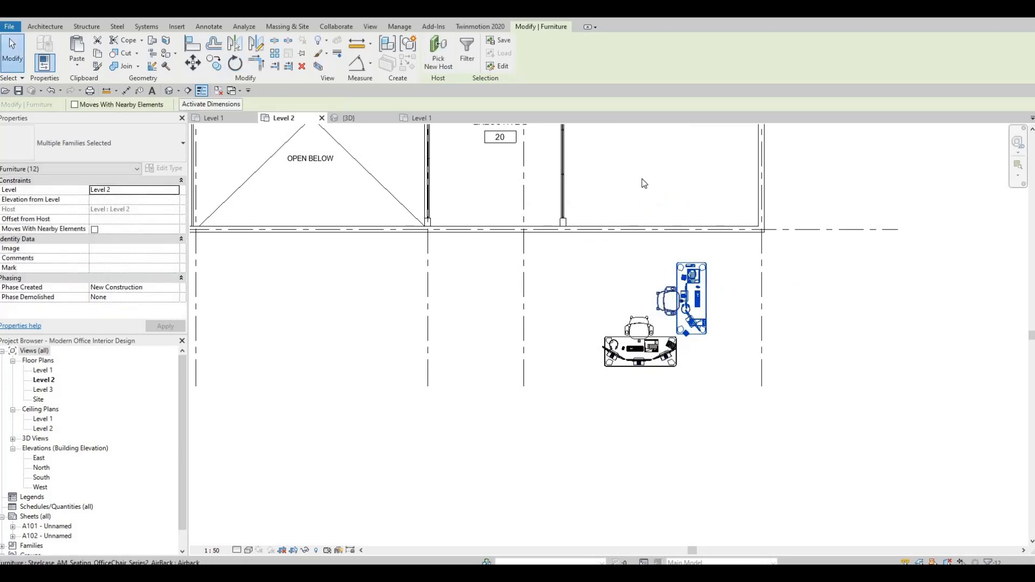
pyautogui.hotkey('ctrl', 'z')
# Rotate the storage unit together with its chair by 180 degrees
pyautogui.moveTo(747, 353); pyautogui.dragTo(749, 352)
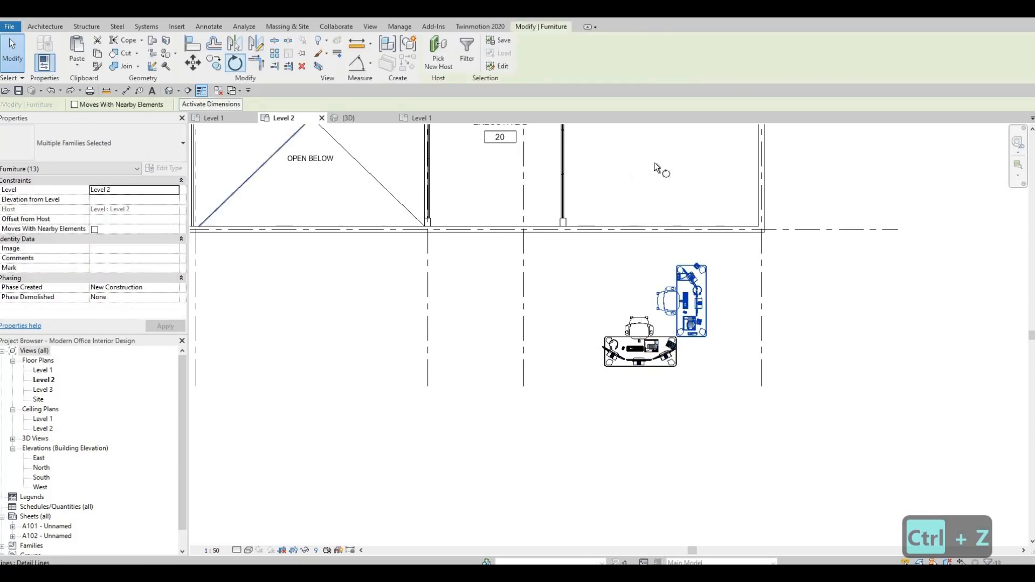
pyautogui.press('r')
pyautogui.press('o')
pyautogui.click(682, 162)
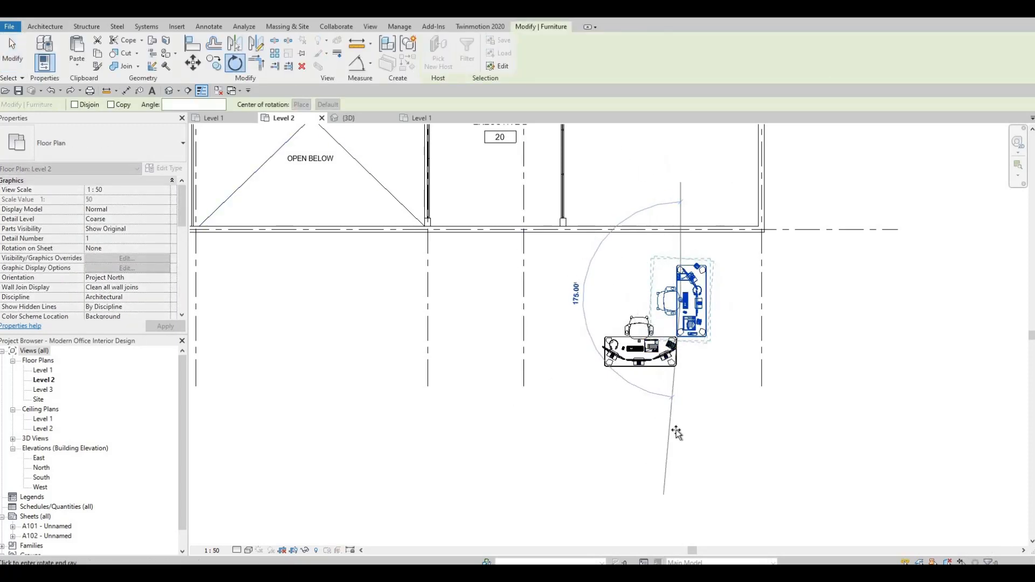
pyautogui.click(681, 495)
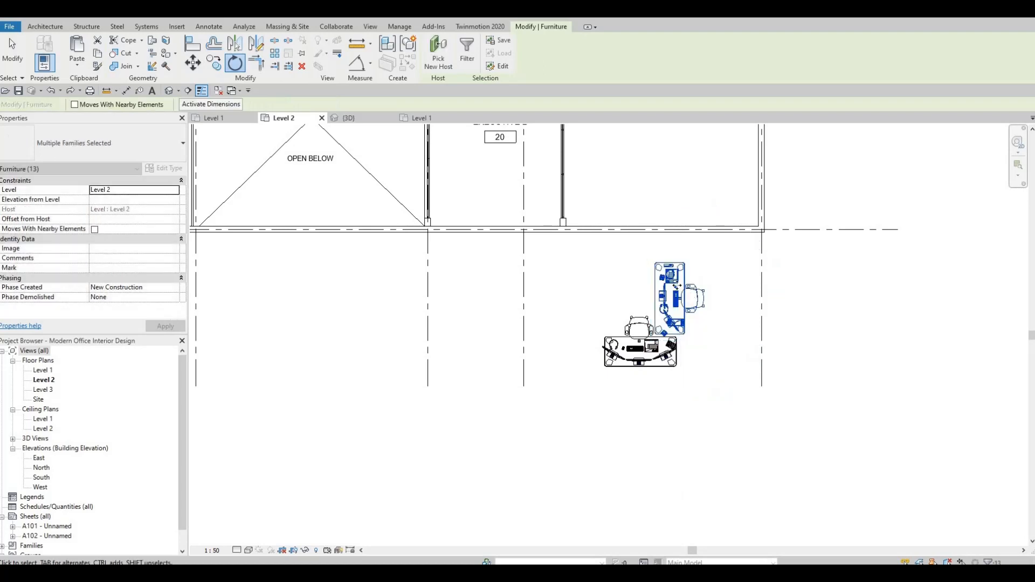
# Move the rotated storage unit up into the Project Management and Events room
pyautogui.moveTo(676, 287); pyautogui.dragTo(471, 141)
pyautogui.moveTo(495, 214); pyautogui.dragTo(552, 401, button='middle')
pyautogui.moveTo(510, 276); pyautogui.dragTo(707, 258)
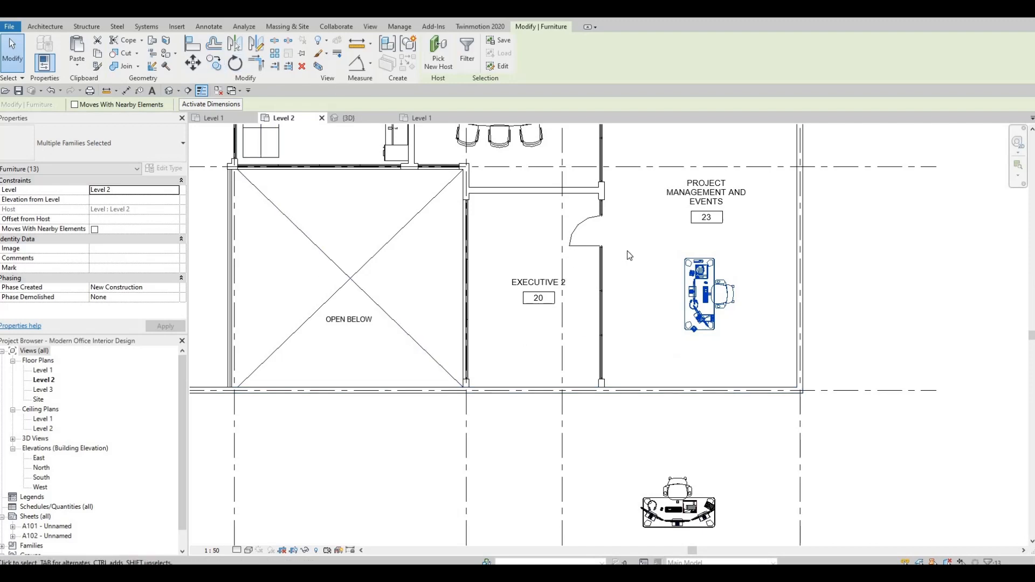
pyautogui.press('Escape')
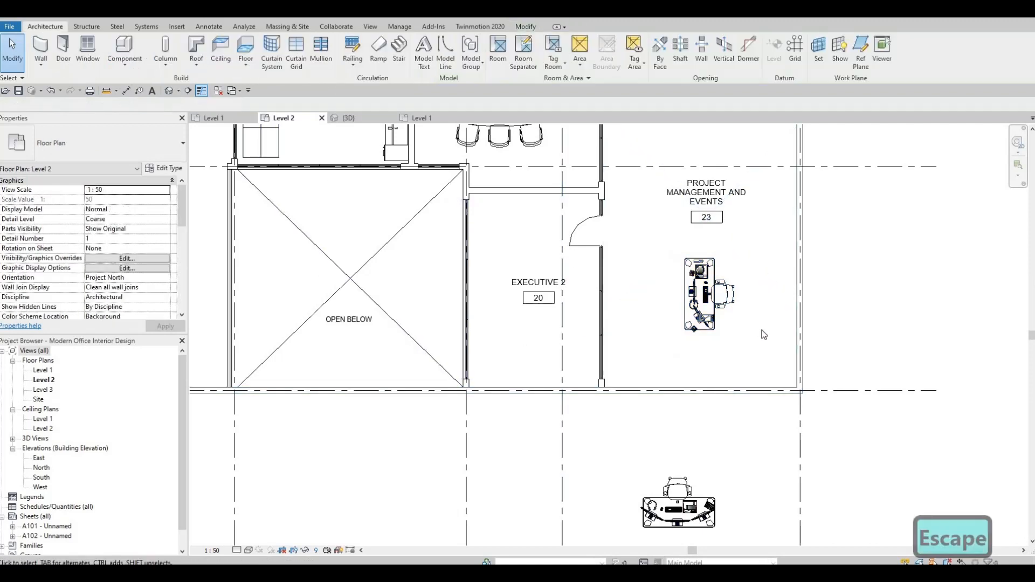
# Rotate the storage unit 90 degrees to a horizontal orientation and shift it into the top of Executive 2
pyautogui.click(662, 257)
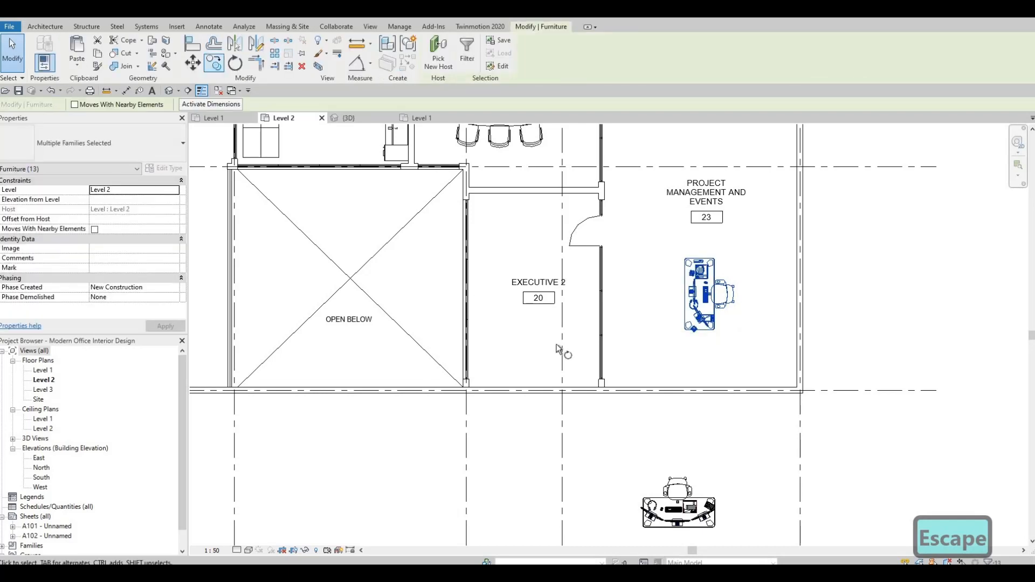
pyautogui.press('r')
pyautogui.press('o')
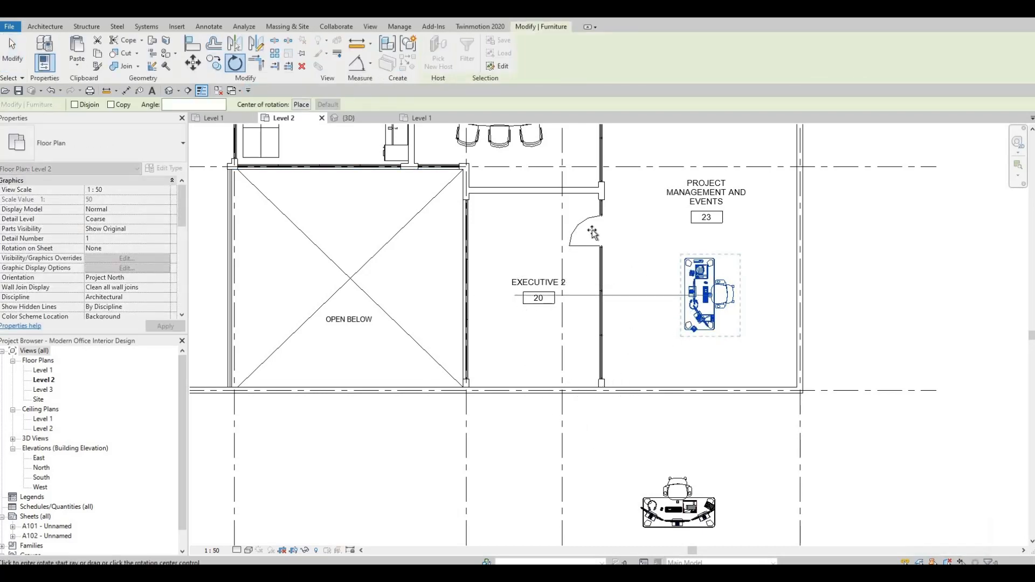
pyautogui.click(593, 233)
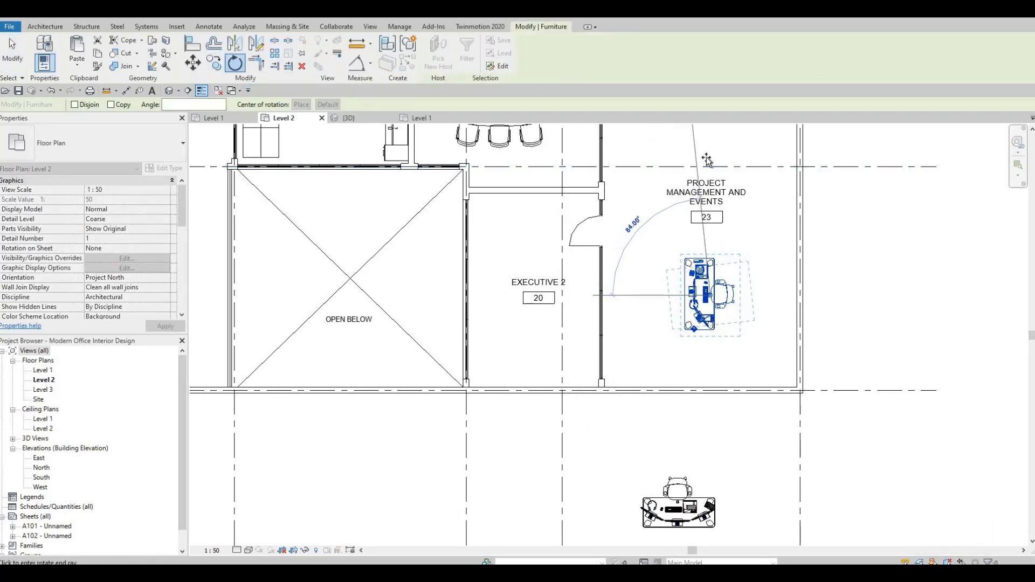
pyautogui.click(722, 290)
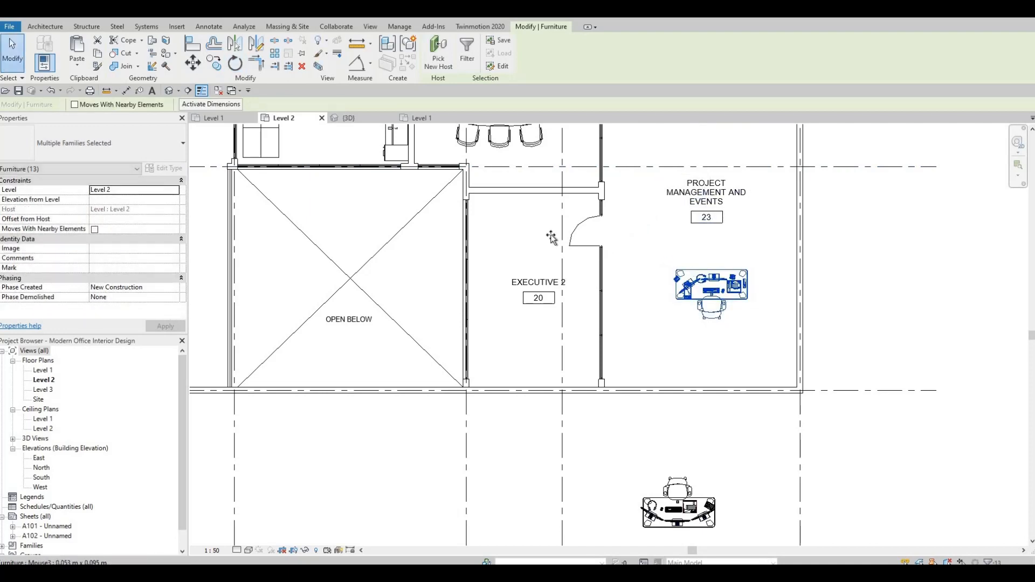
pyautogui.moveTo(529, 220); pyautogui.dragTo(511, 214)
pyautogui.moveTo(730, 541); pyautogui.dragTo(681, 449, button='middle')
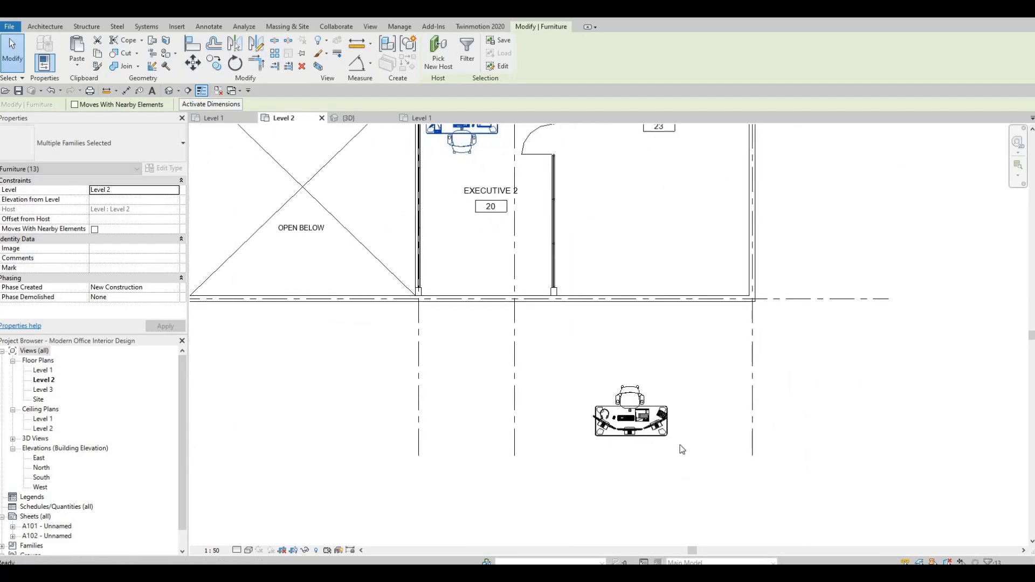
# Move the desk and its chair into the bottom of Executive 2 against the lower wall
pyautogui.moveTo(571, 361); pyautogui.dragTo(672, 440)
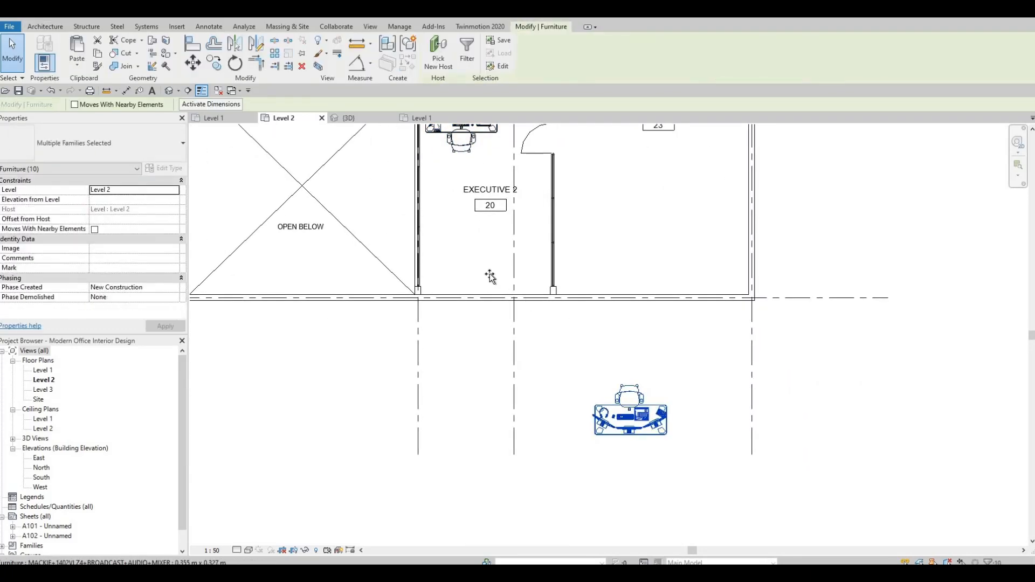
pyautogui.moveTo(490, 276); pyautogui.dragTo(452, 275)
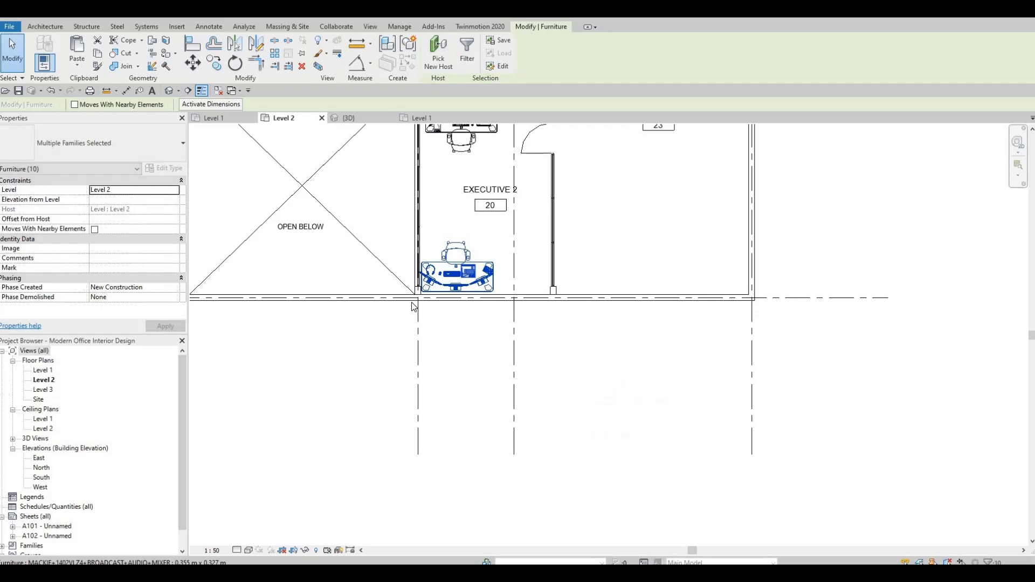
pyautogui.scroll(3, 412, 302)
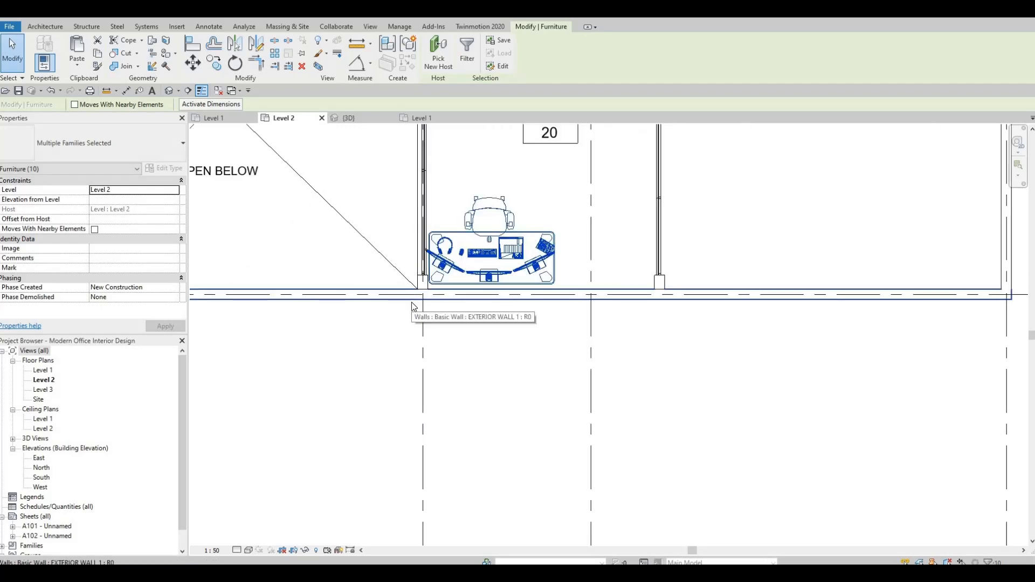
pyautogui.press('Escape')
pyautogui.press('Escape')
pyautogui.scroll(-2, 497, 377)
pyautogui.scroll(-1, 497, 376)
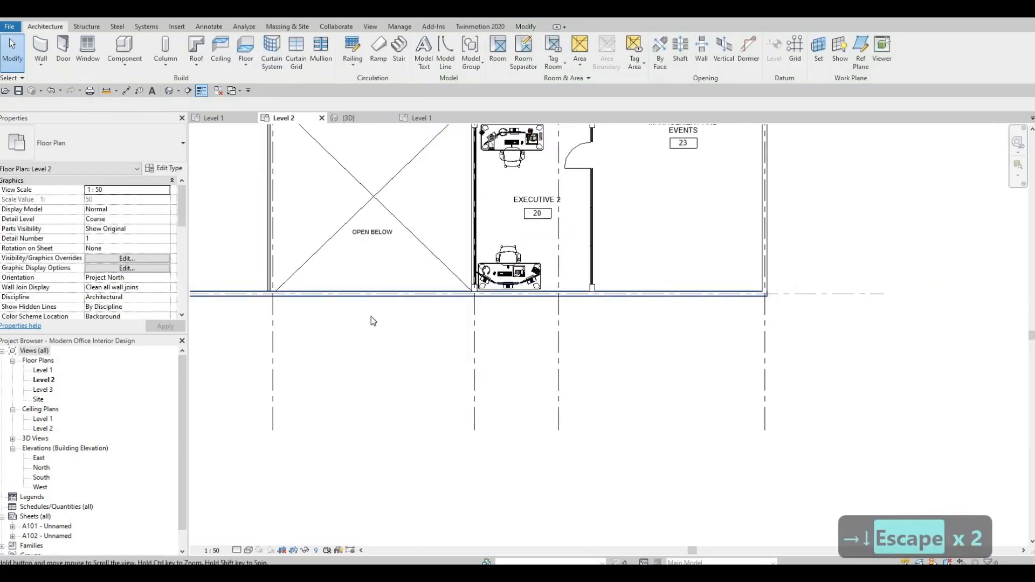
# Review the furniture layout in the Level 2 rooms around Executive 2
pyautogui.moveTo(347, 307); pyautogui.dragTo(371, 408, button='middle')
pyautogui.scroll(-2, 426, 302)
pyautogui.moveTo(430, 292); pyautogui.dragTo(447, 312, button='middle')
pyautogui.scroll(1, 444, 302)
pyautogui.scroll(-1, 427, 318)
pyautogui.moveTo(634, 272); pyautogui.dragTo(594, 311, button='middle')
pyautogui.scroll(-1, 594, 312)
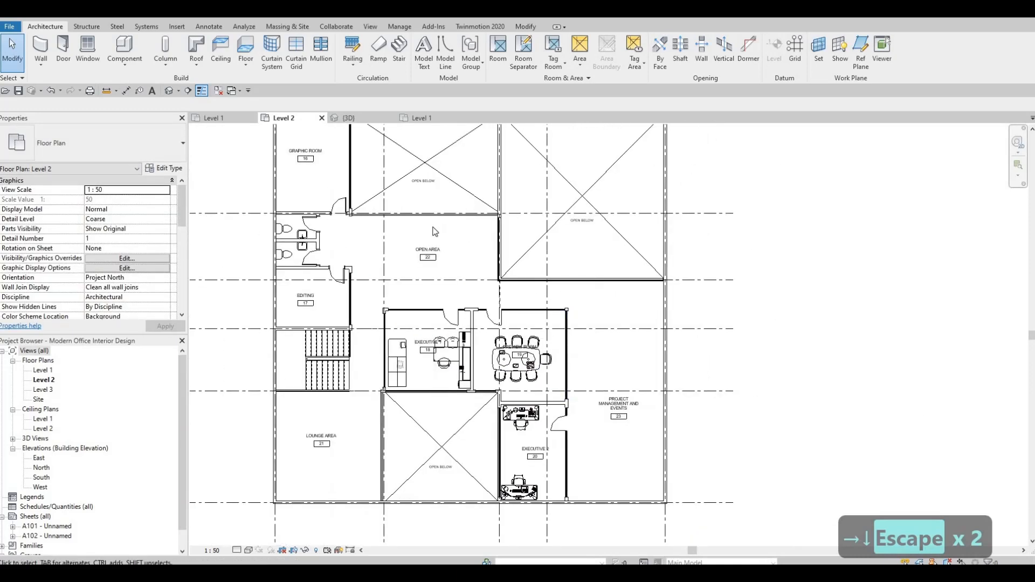
pyautogui.moveTo(435, 231); pyautogui.dragTo(451, 162, button='middle')
pyautogui.scroll(1, 712, 369)
pyautogui.scroll(3, 639, 325)
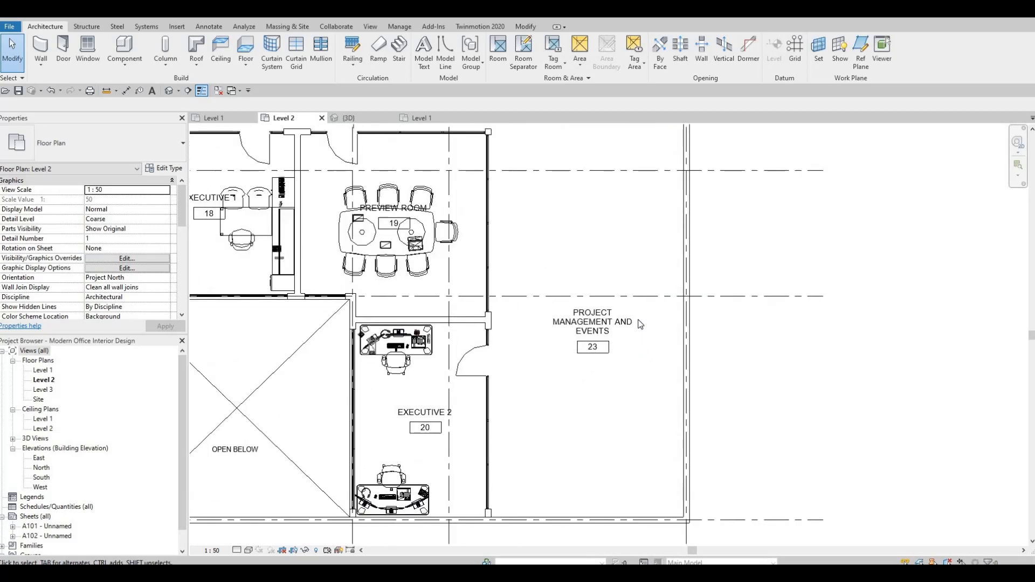
pyautogui.scroll(-5, 639, 319)
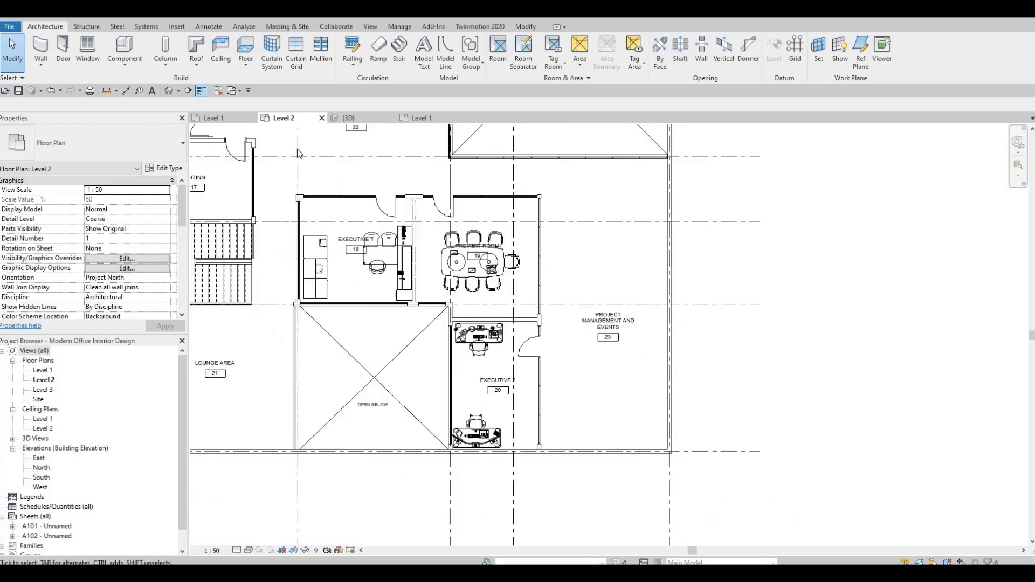
# Copy five workstation desks with chairs from the furniture file's Level 1 plan
pyautogui.click(426, 118)
pyautogui.scroll(-2, 520, 229)
pyautogui.moveTo(566, 251); pyautogui.dragTo(529, 143, button='middle')
pyautogui.scroll(-2, 531, 262)
pyautogui.scroll(-1, 509, 247)
pyautogui.moveTo(490, 367); pyautogui.dragTo(488, 221, button='middle')
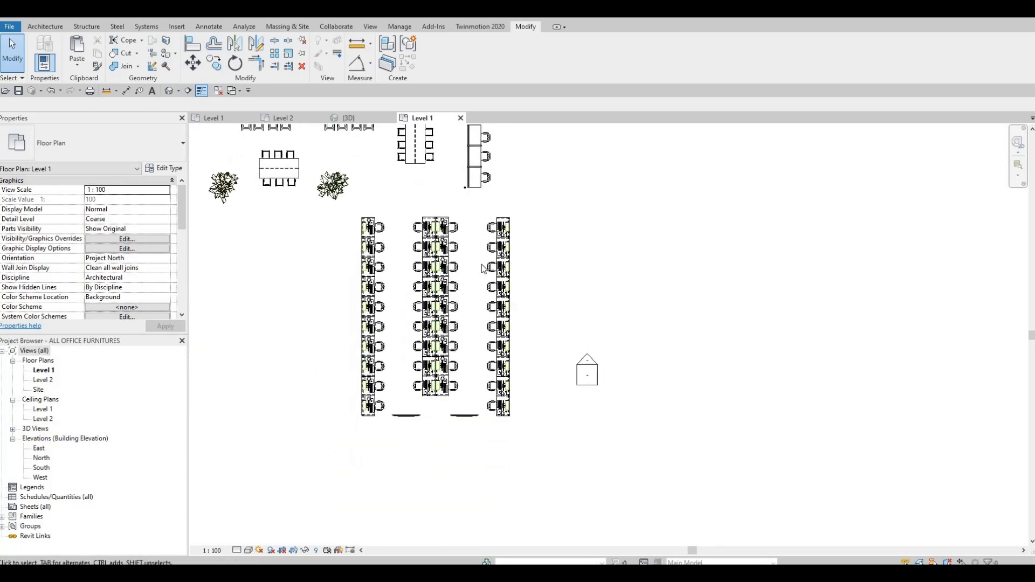
pyautogui.scroll(2, 491, 227)
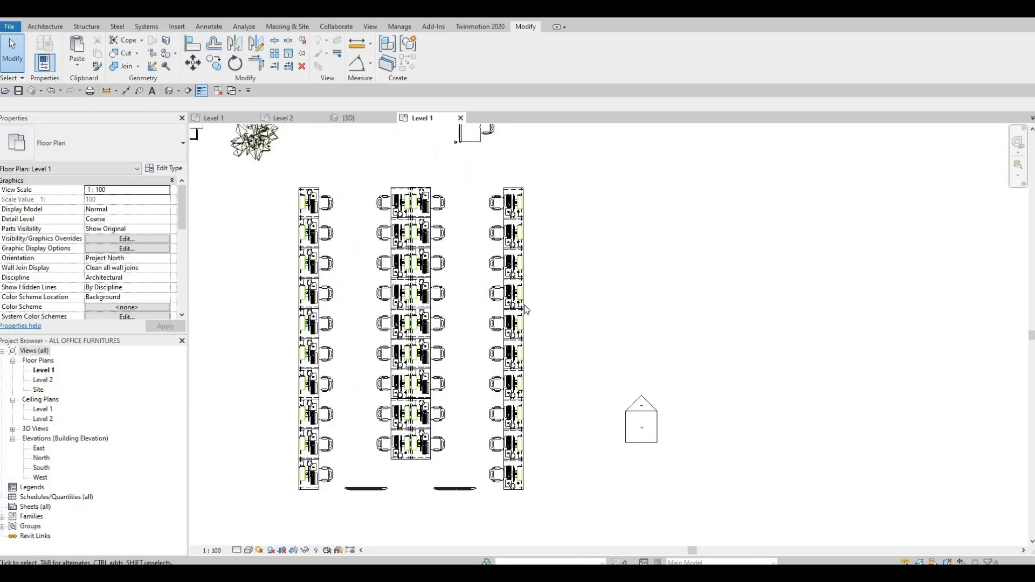
pyautogui.moveTo(478, 172); pyautogui.dragTo(553, 319)
pyautogui.scroll(1, 554, 317)
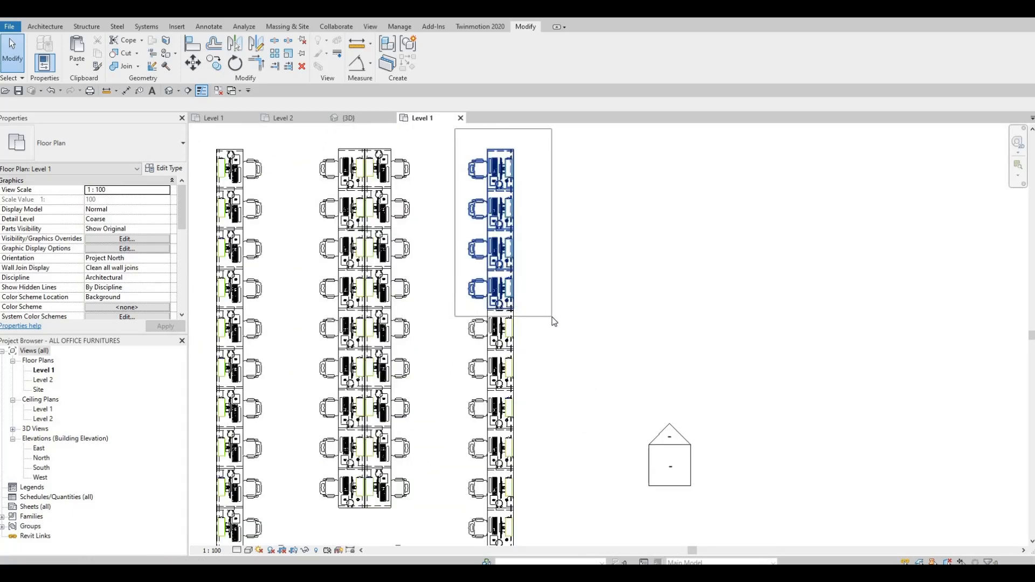
pyautogui.press('Escape')
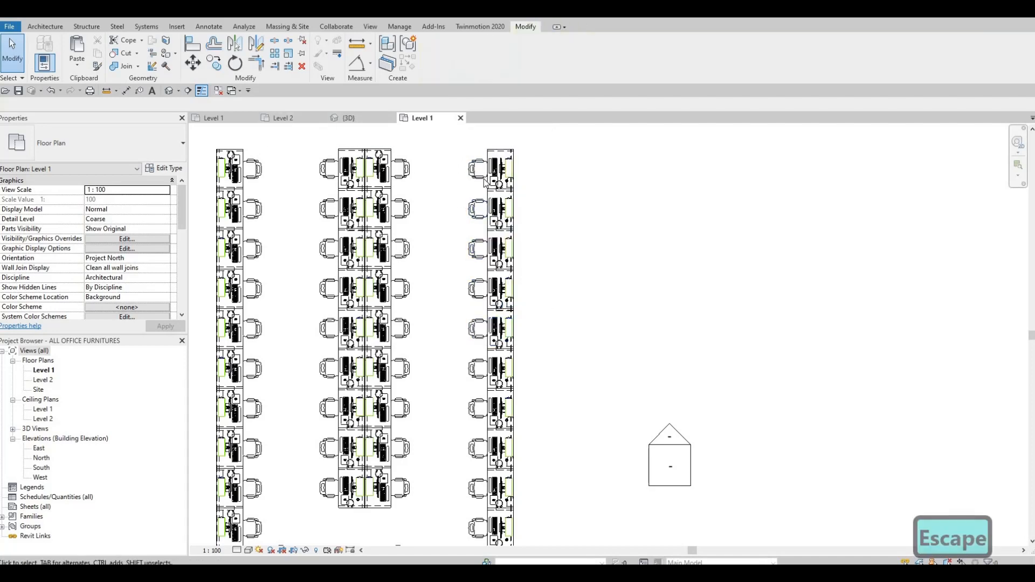
pyautogui.moveTo(456, 142); pyautogui.dragTo(526, 311)
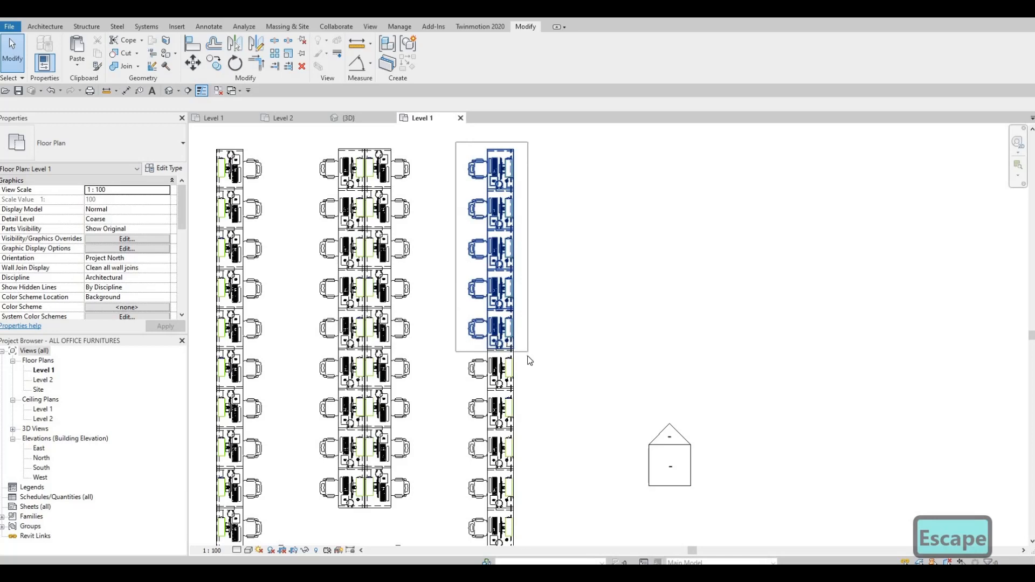
pyautogui.moveTo(448, 359); pyautogui.dragTo(447, 357)
pyautogui.hotkey('ctrl', 'c')
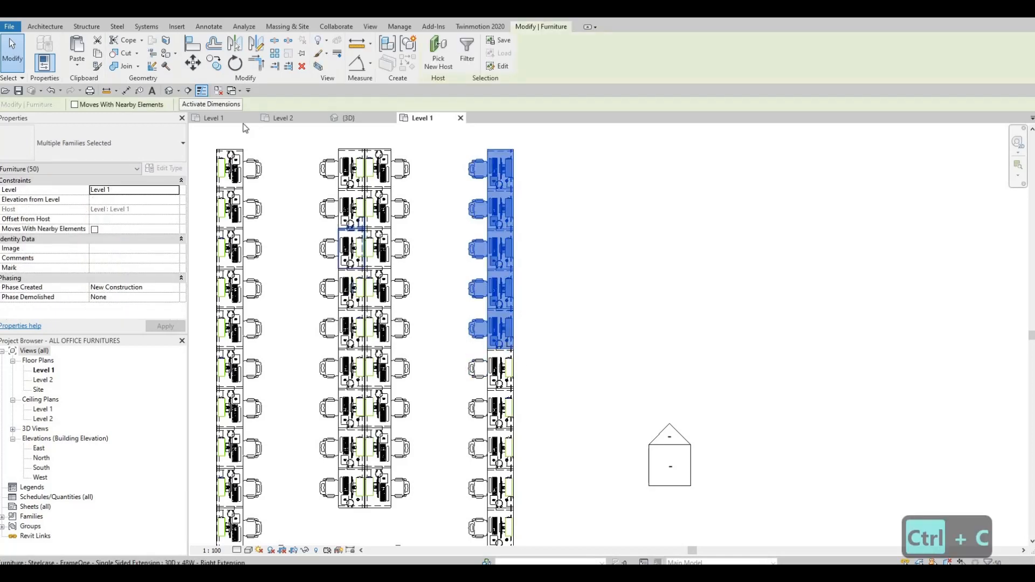
# Paste the five workstations along the east wall of the Project Management and Events room, then undo the paste
pyautogui.click(290, 119)
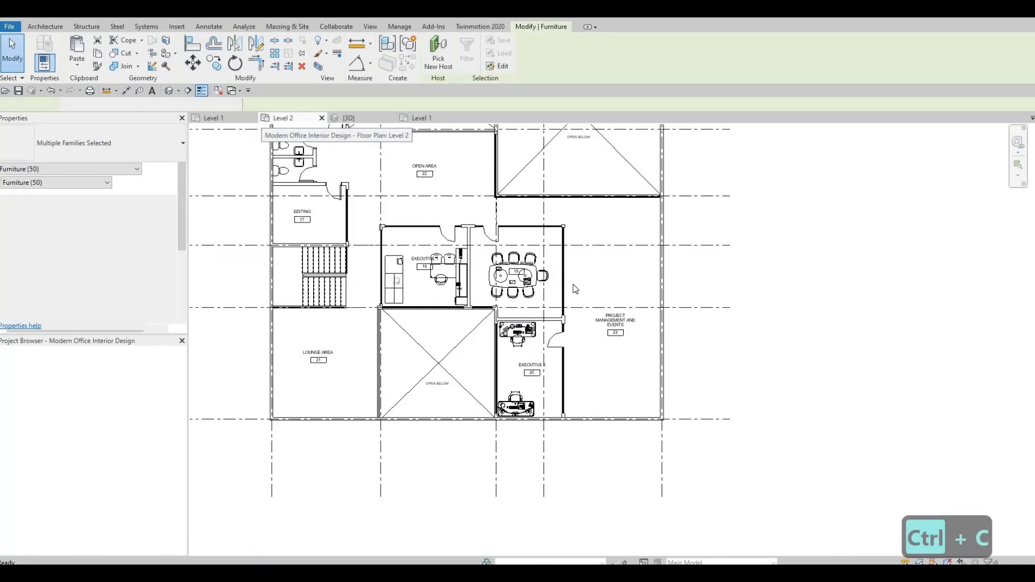
pyautogui.scroll(2, 635, 326)
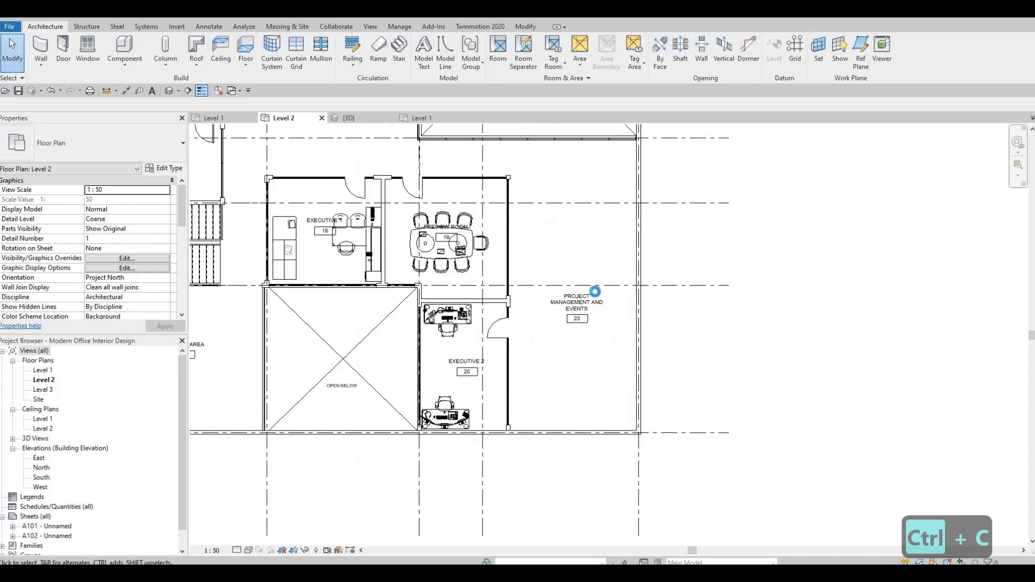
pyautogui.hotkey('ctrl', 'v')
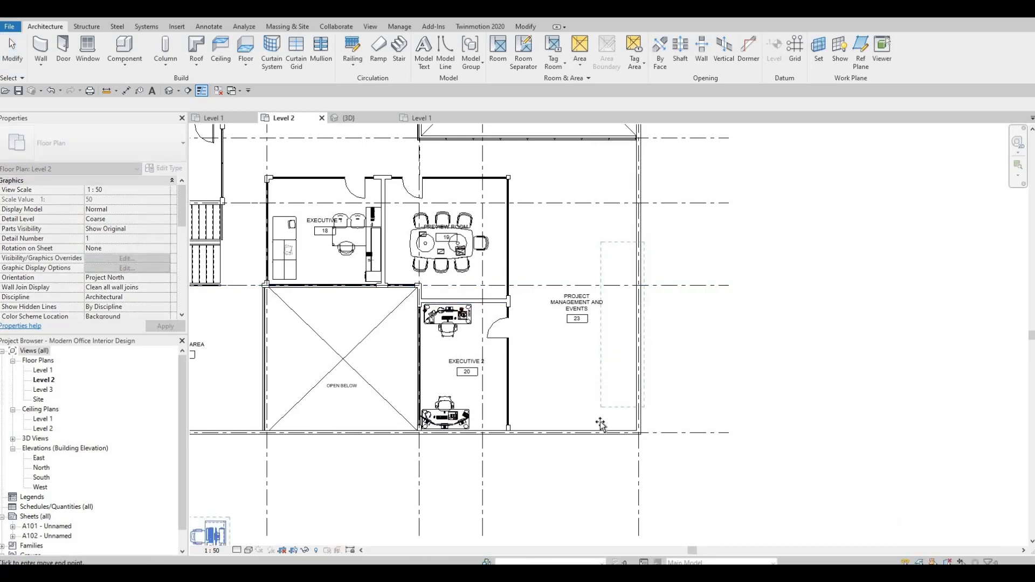
pyautogui.click(634, 411)
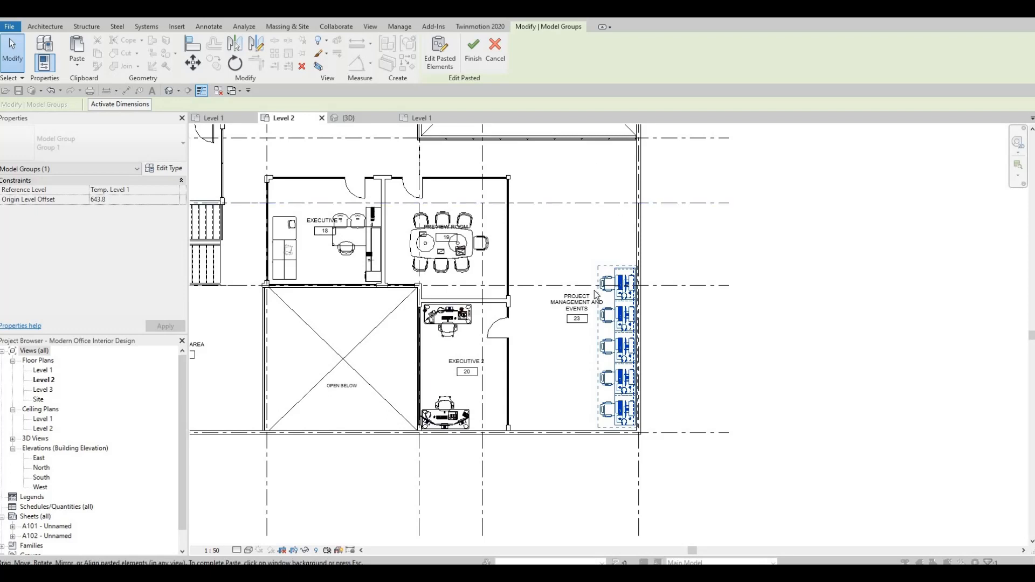
pyautogui.moveTo(573, 129); pyautogui.dragTo(587, 222, button='middle')
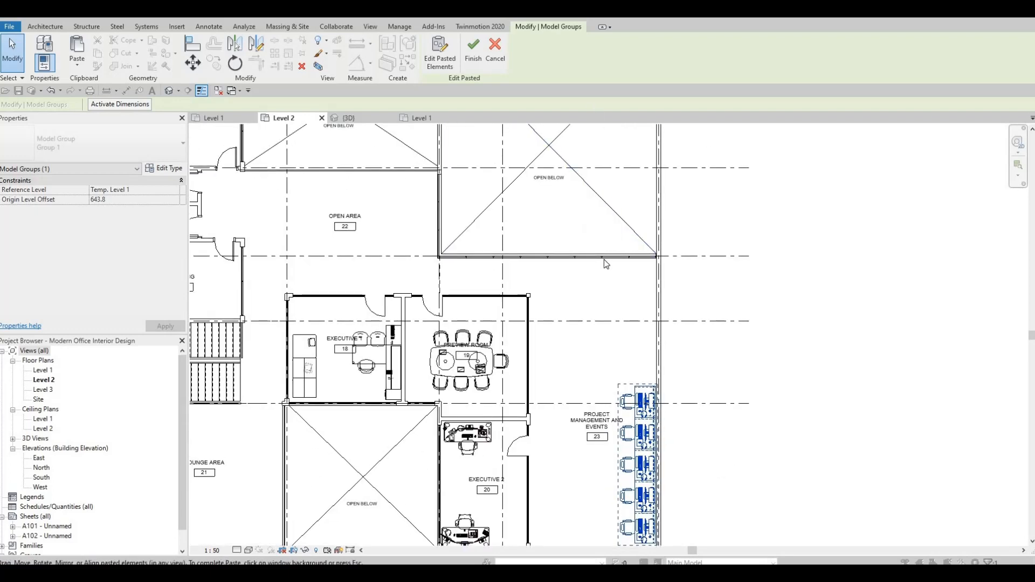
pyautogui.press('Escape')
pyautogui.press('Escape')
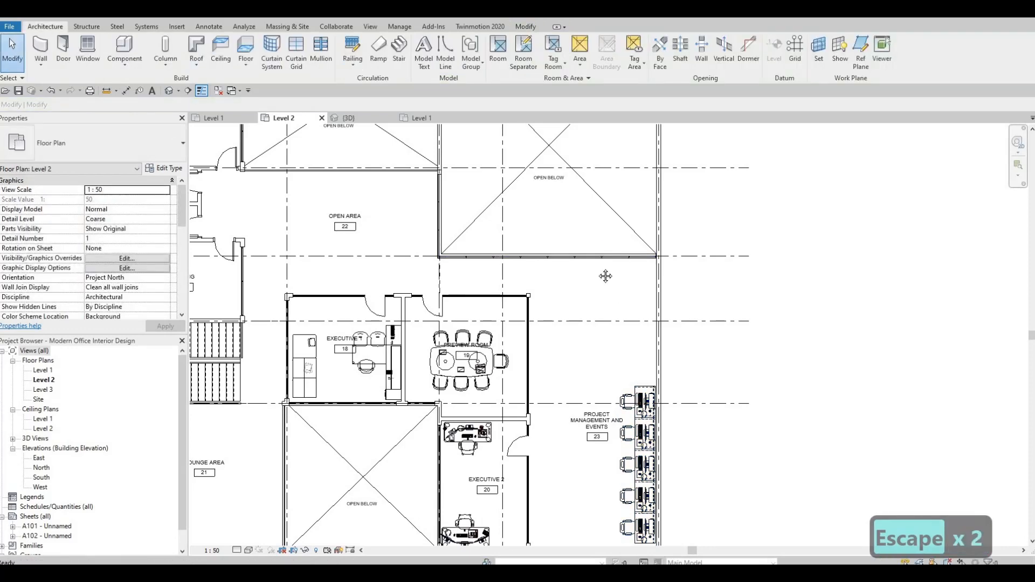
pyautogui.hotkey('ctrl', 'z')
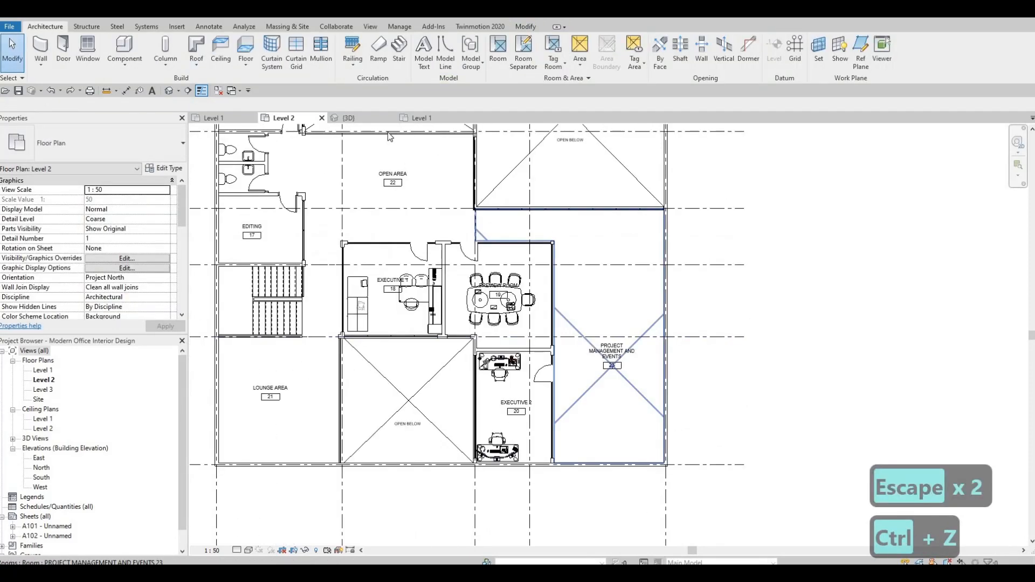
# Copy six workstation desks with chairs from the furniture file's Level 1 plan
pyautogui.click(416, 116)
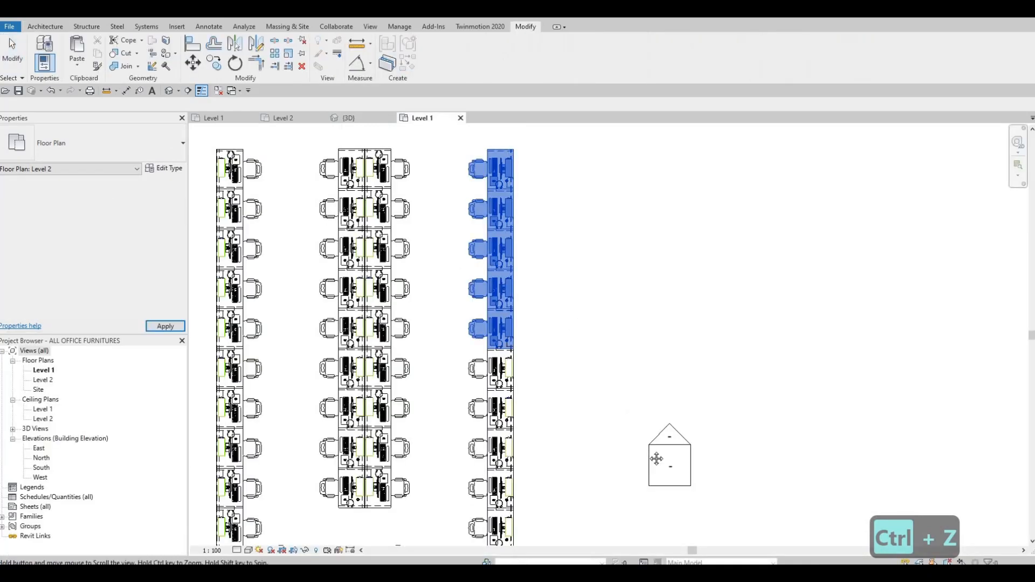
pyautogui.moveTo(657, 459); pyautogui.dragTo(597, 385, button='middle')
pyautogui.moveTo(511, 234); pyautogui.dragTo(599, 383, button='middle')
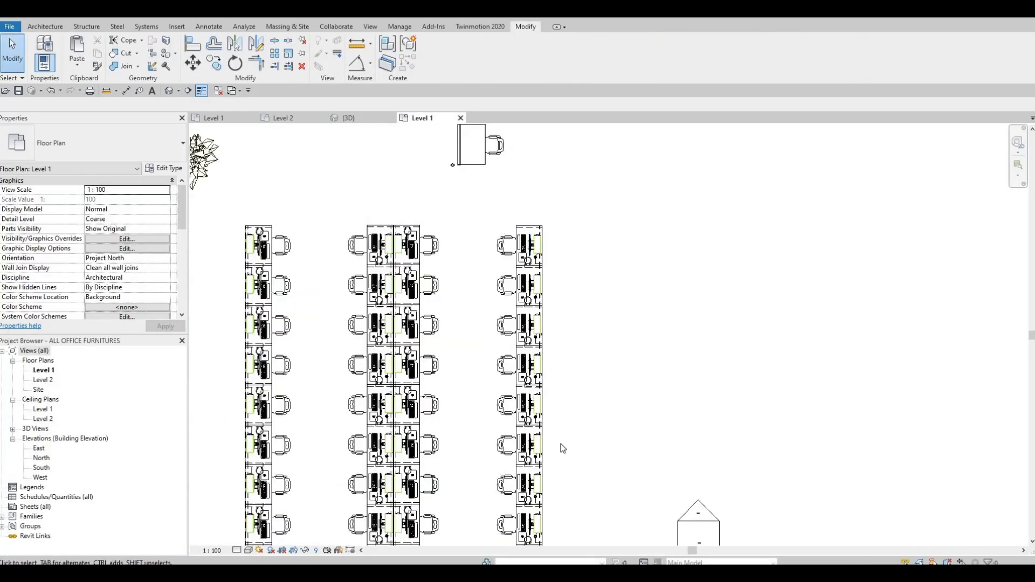
pyautogui.moveTo(496, 210); pyautogui.dragTo(559, 444)
pyautogui.moveTo(558, 444); pyautogui.dragTo(571, 332, button='middle')
pyautogui.moveTo(572, 332); pyautogui.dragTo(572, 354)
pyautogui.scroll(-1, 572, 354)
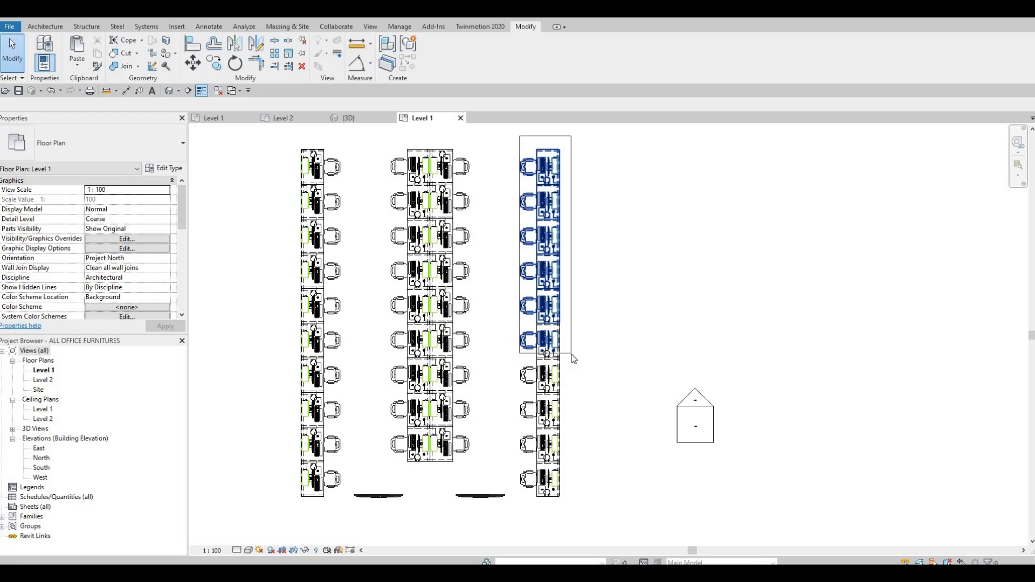
pyautogui.moveTo(572, 354); pyautogui.dragTo(572, 364)
pyautogui.hotkey('ctrl', 'c')
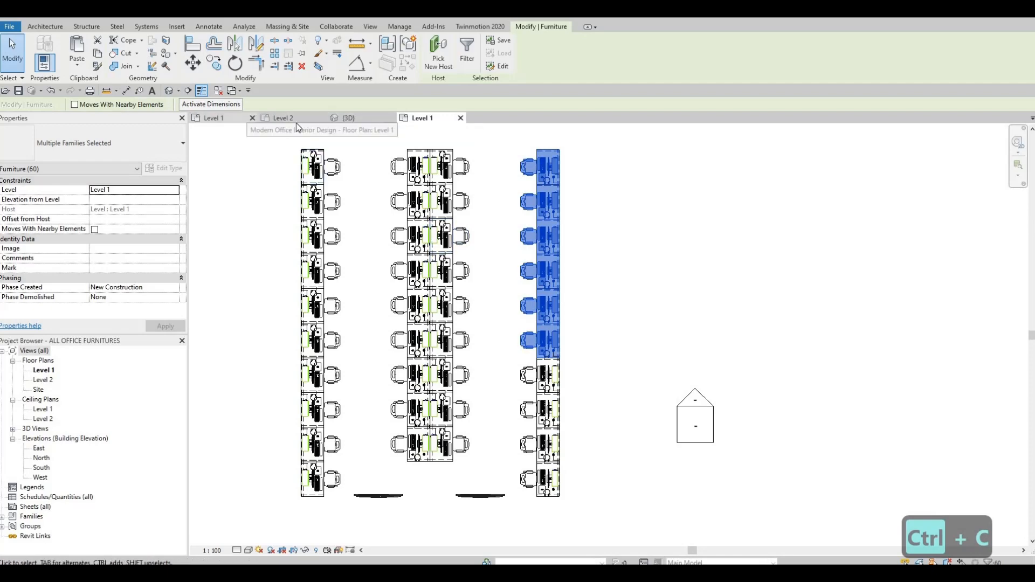
# Paste the six workstations along the east wall of the Level 2 Project Management and Events room
pyautogui.click(295, 118)
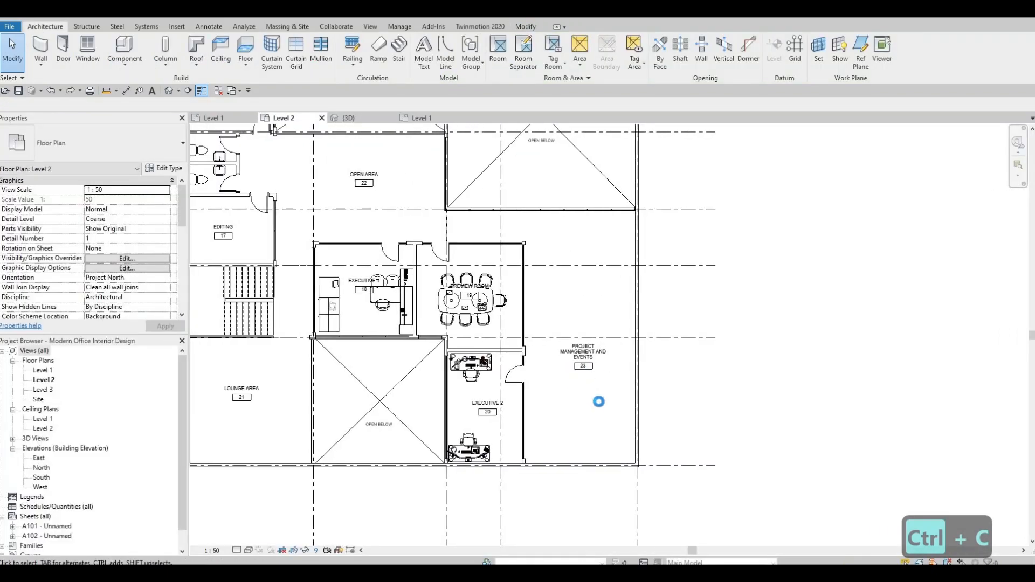
pyautogui.hotkey('ctrl', 'v')
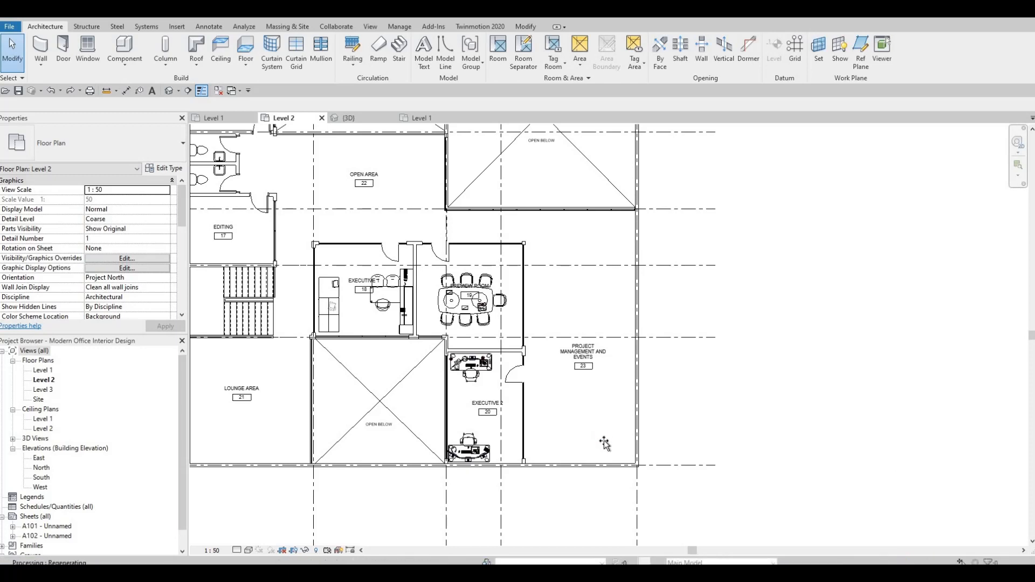
pyautogui.scroll(2, 598, 467)
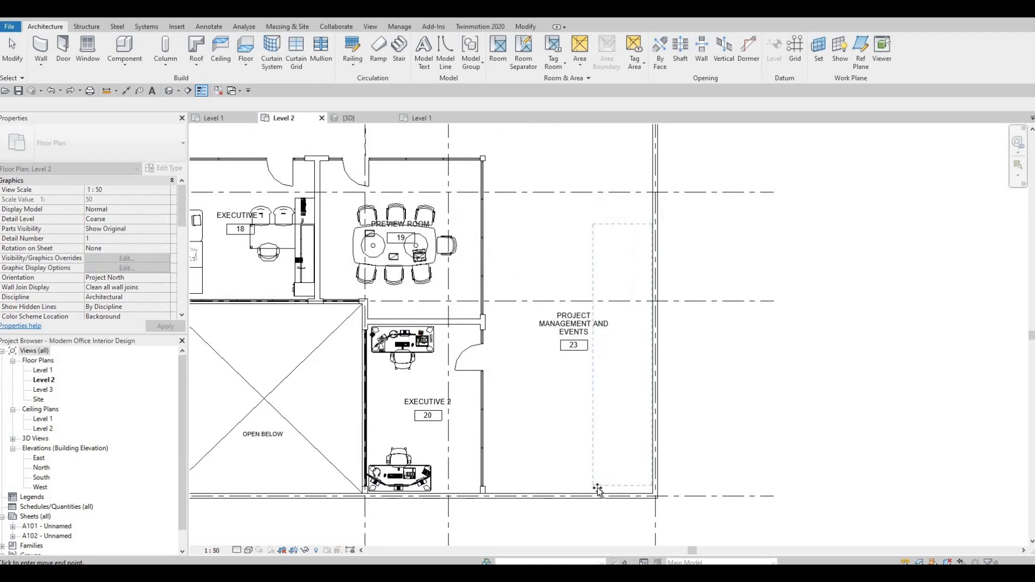
pyautogui.click(620, 474)
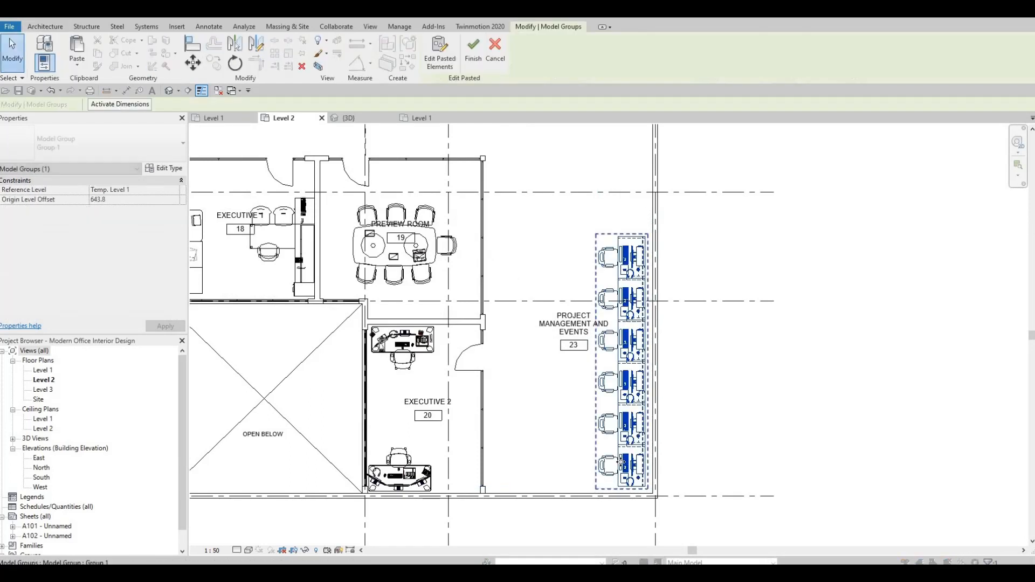
# Nudge the pasted workstations right and down until they sit tight against the east and south walls
pyautogui.press('Right')
pyautogui.press('Right')
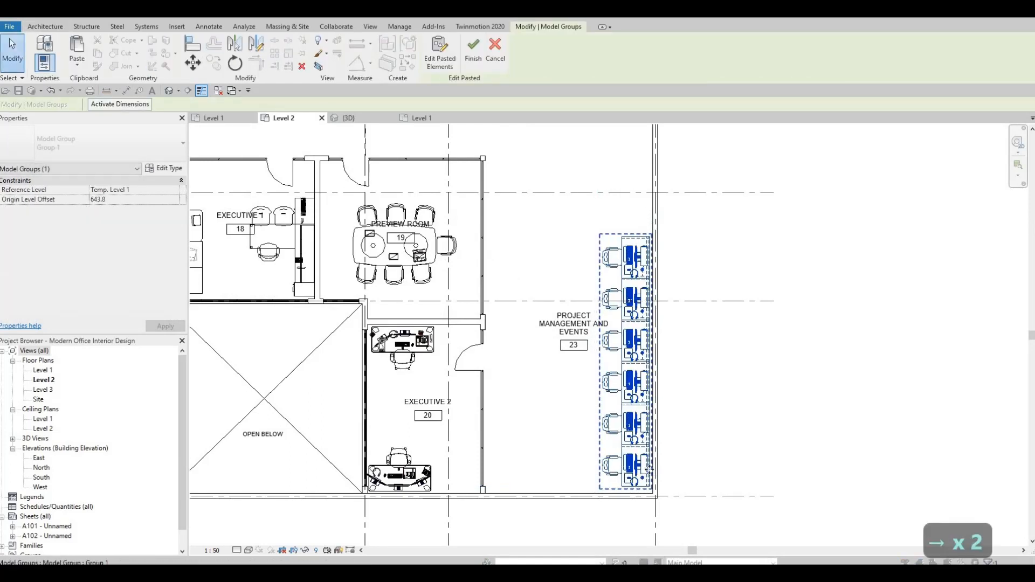
pyautogui.scroll(5, 672, 521)
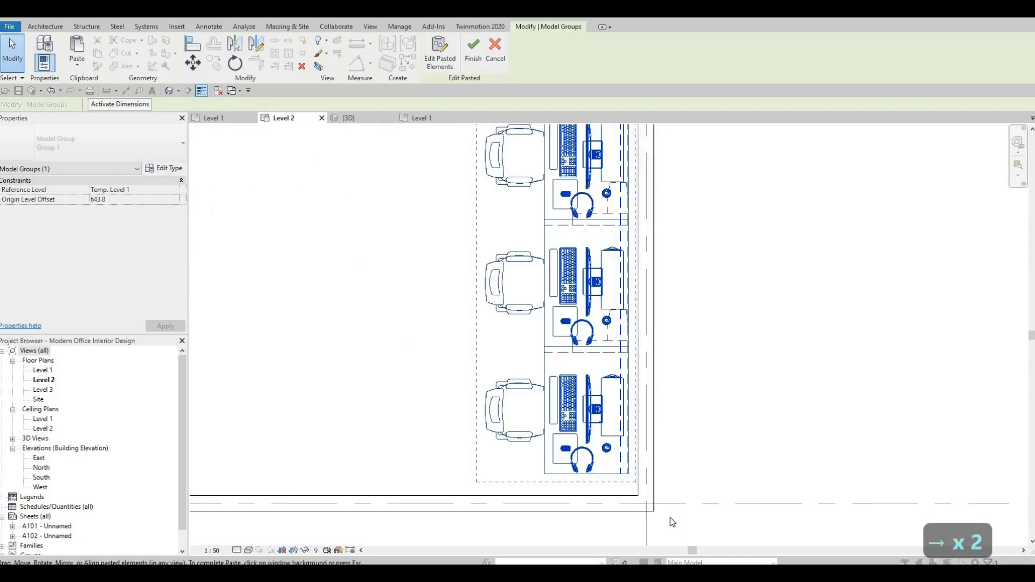
pyautogui.press('Down')
pyautogui.press('Down')
pyautogui.press('Down')
pyautogui.press('Right')
pyautogui.press('Right')
pyautogui.press('Down')
pyautogui.press('Down')
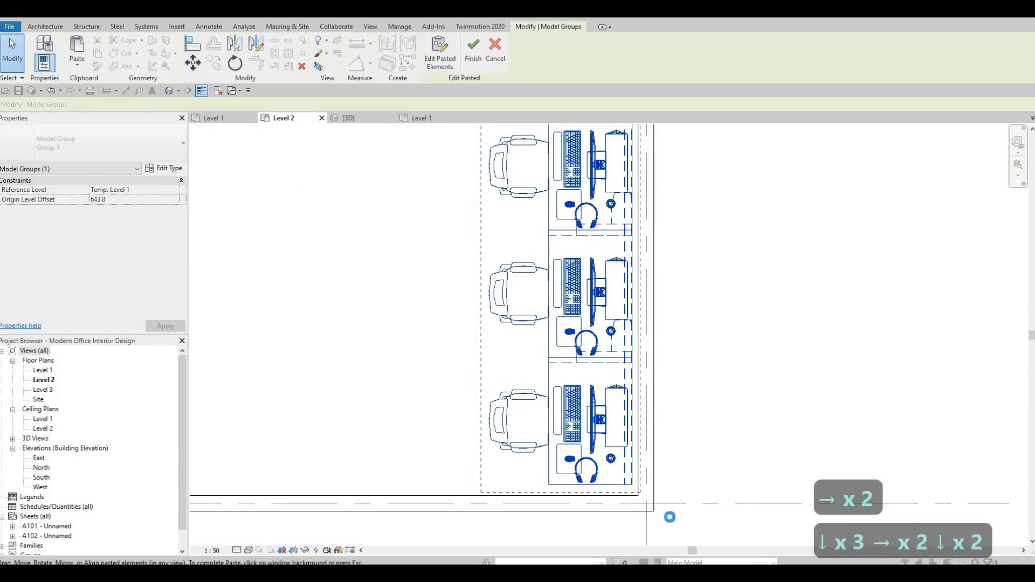
pyautogui.press('Right')
pyautogui.press('Right')
pyautogui.press('Down')
pyautogui.press('Down')
pyautogui.press('Down')
pyautogui.press('Right')
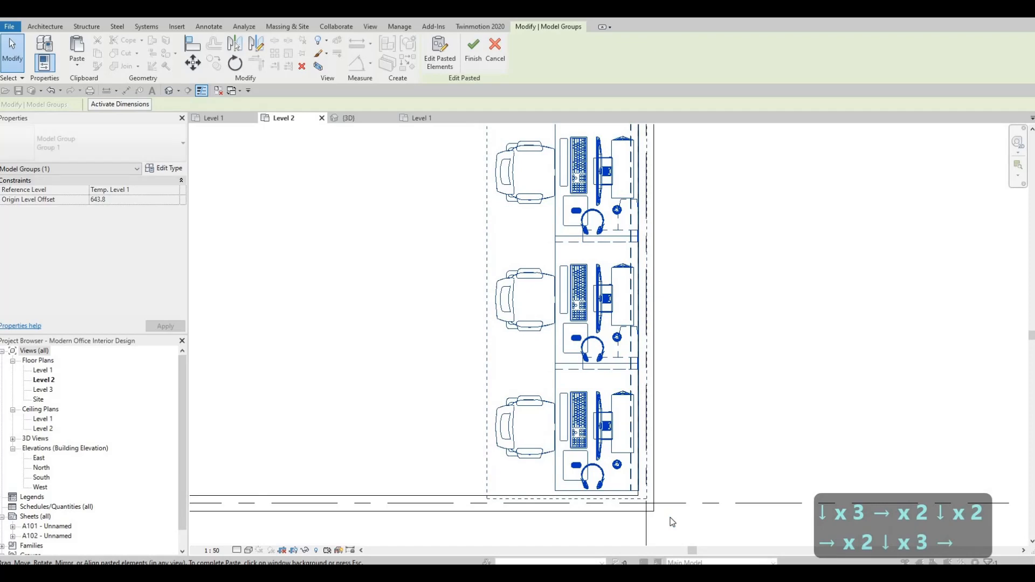
pyautogui.press('Down')
pyautogui.press('Down')
pyautogui.press('Left')
pyautogui.press('Right')
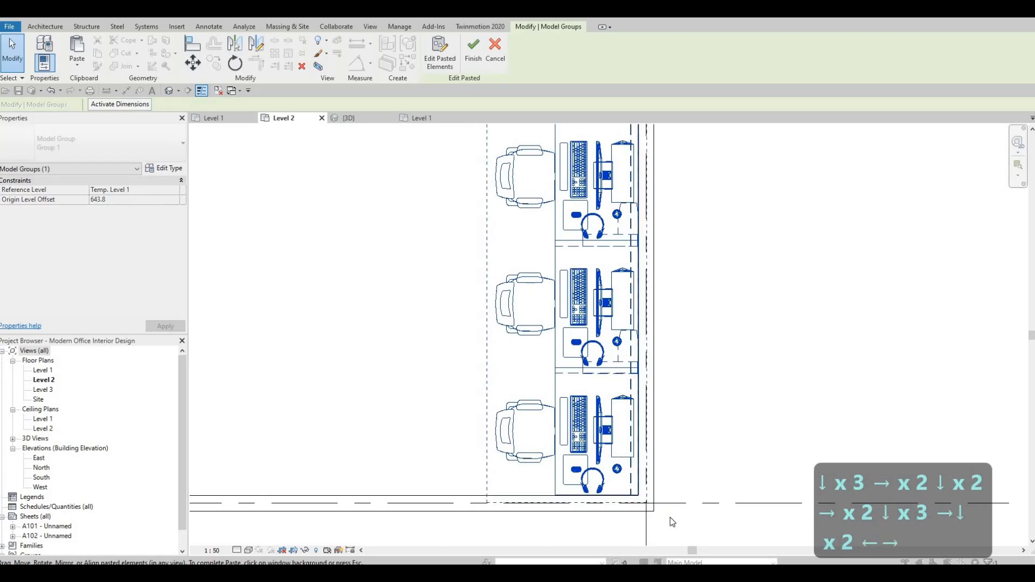
pyautogui.press('Up')
pyautogui.press('Escape')
pyautogui.press('Escape')
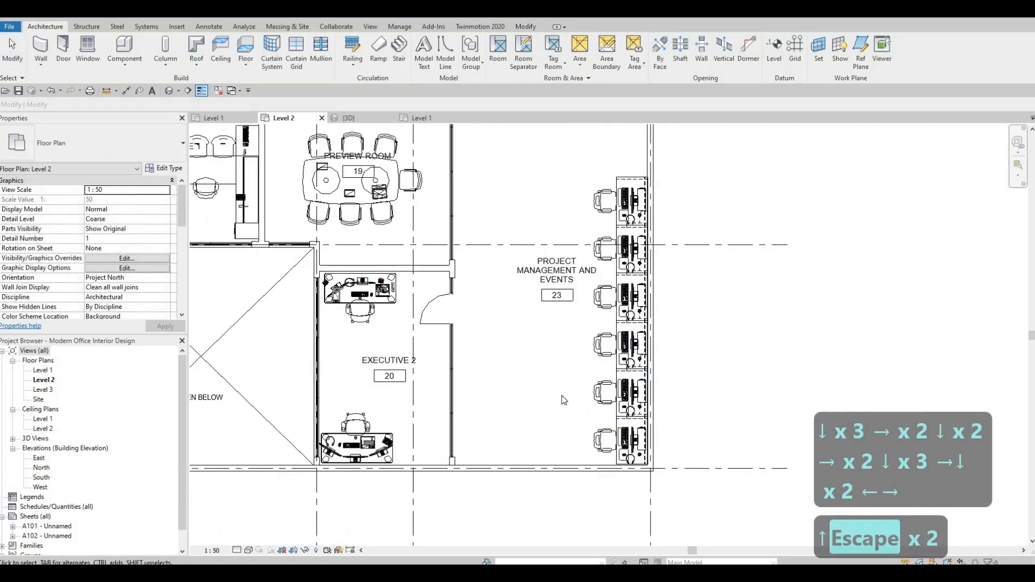
# Review the furnished Level 2 floor plan as a whole
pyautogui.scroll(-3, 564, 400)
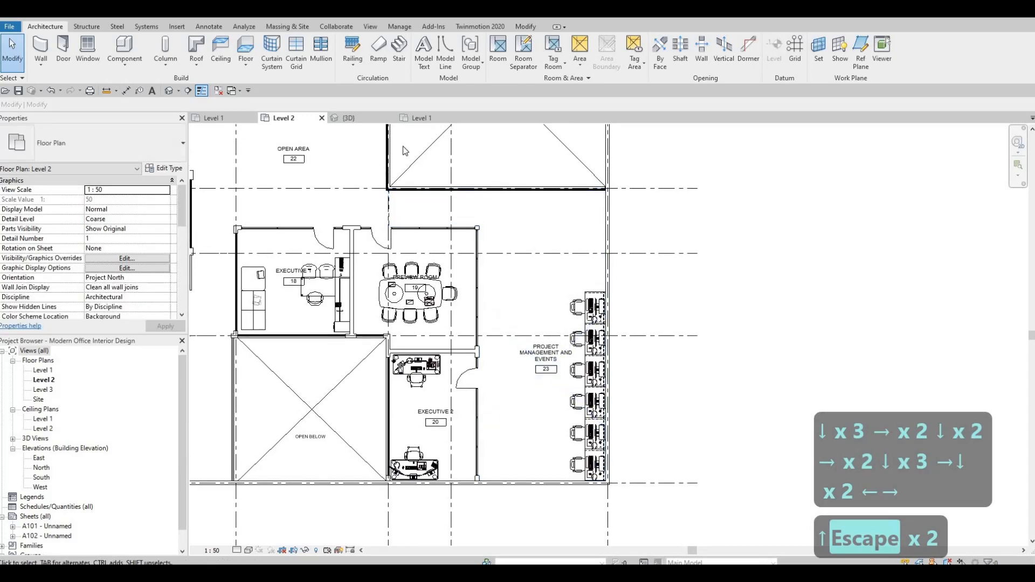
pyautogui.scroll(-2, 649, 318)
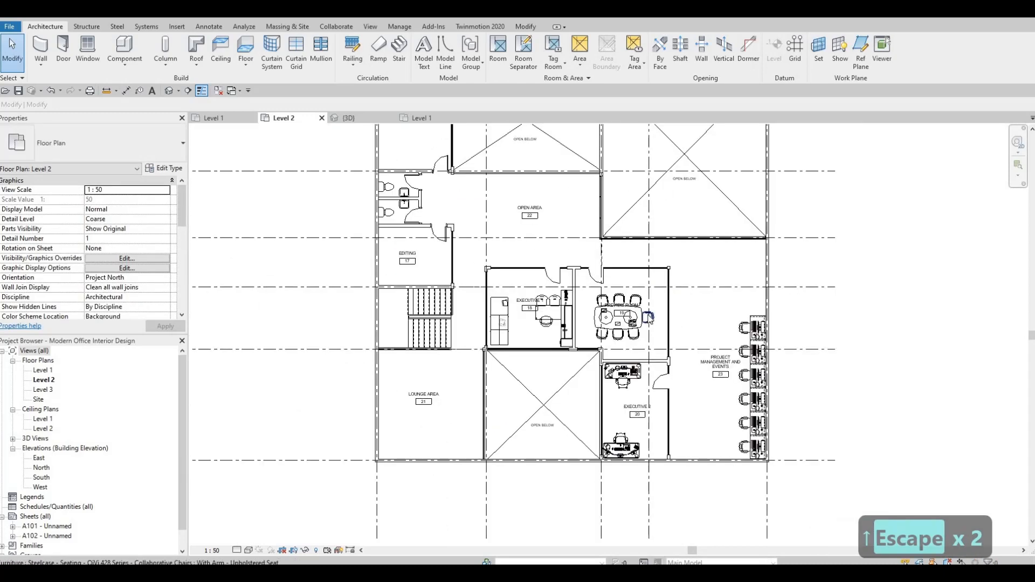
pyautogui.scroll(-3, 486, 393)
pyautogui.scroll(1, 456, 418)
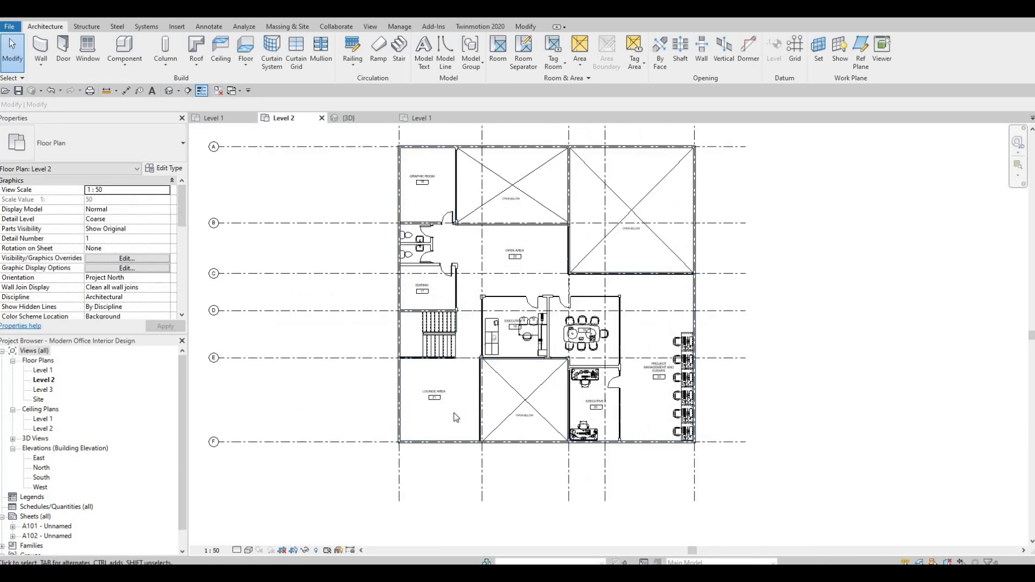
pyautogui.scroll(1, 456, 417)
pyautogui.scroll(-1, 456, 417)
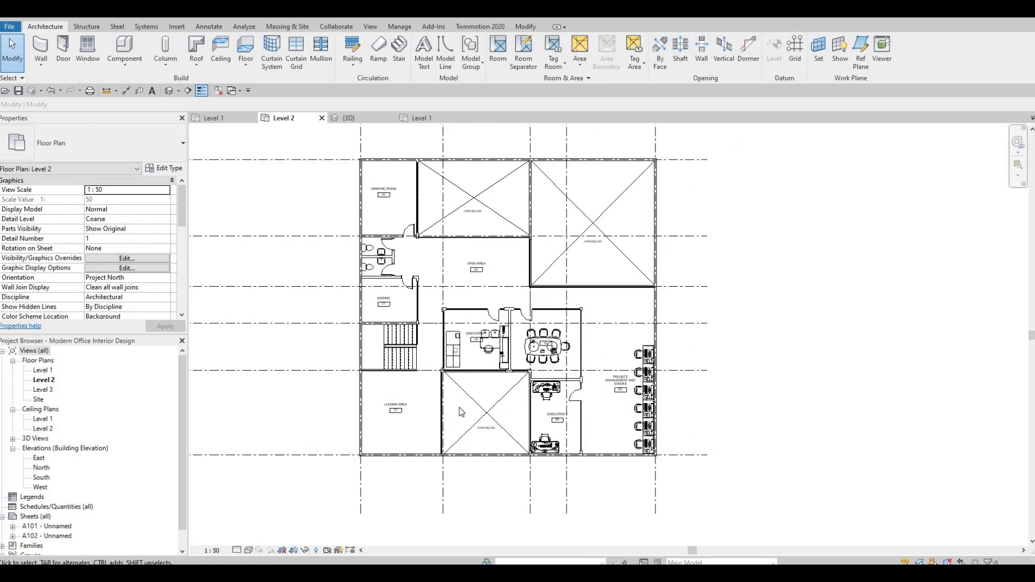
pyautogui.moveTo(467, 391)
pyautogui.mouseDown(button='middle')
pyautogui.moveTo(475, 398)
pyautogui.moveTo(458, 405)
pyautogui.mouseUp(button='middle')
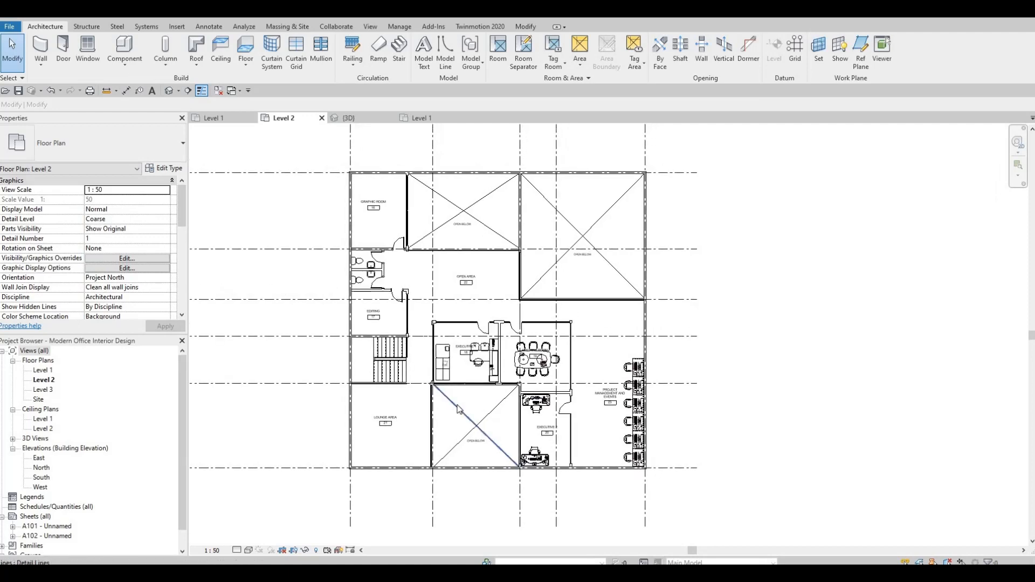
pyautogui.press('F2')
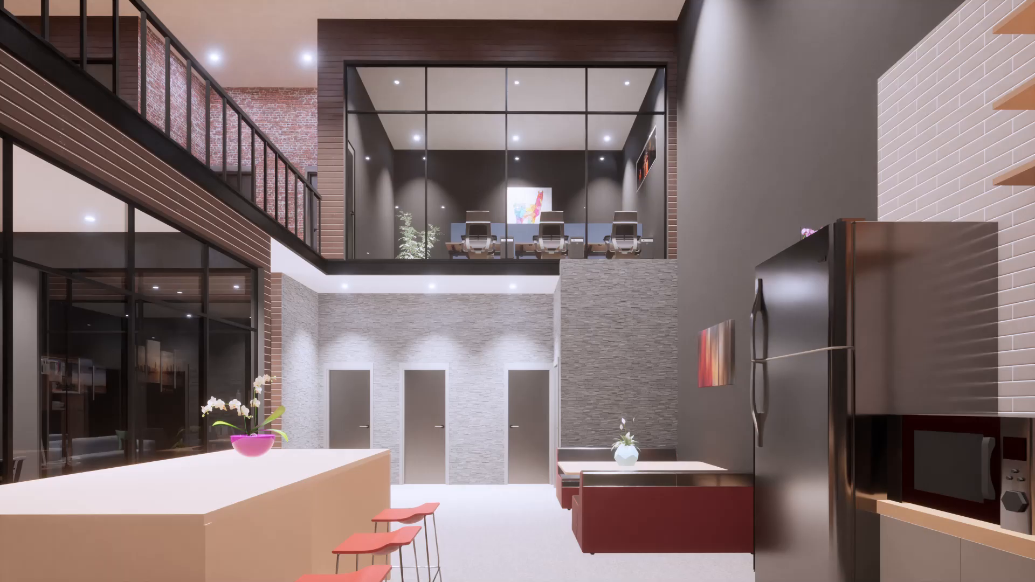